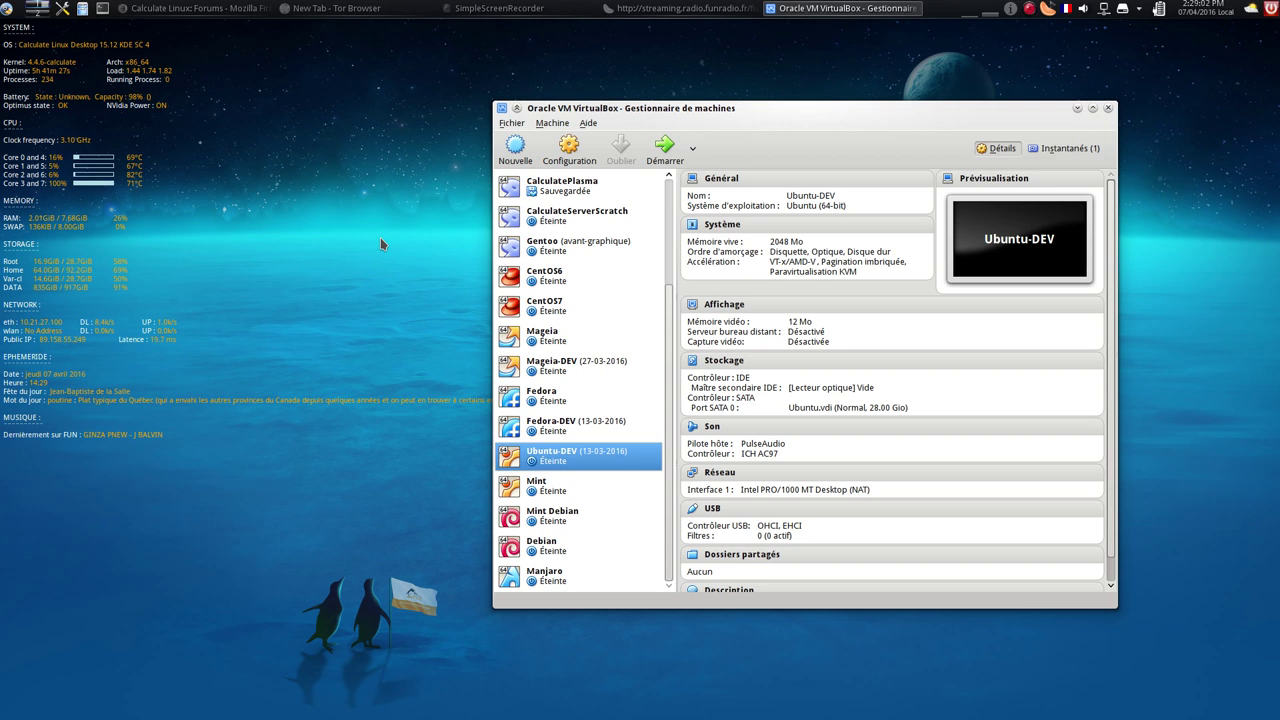
- Start the Ubuntu-DEV virtual machine and log in to Ubuntu with the account password
key(Return)
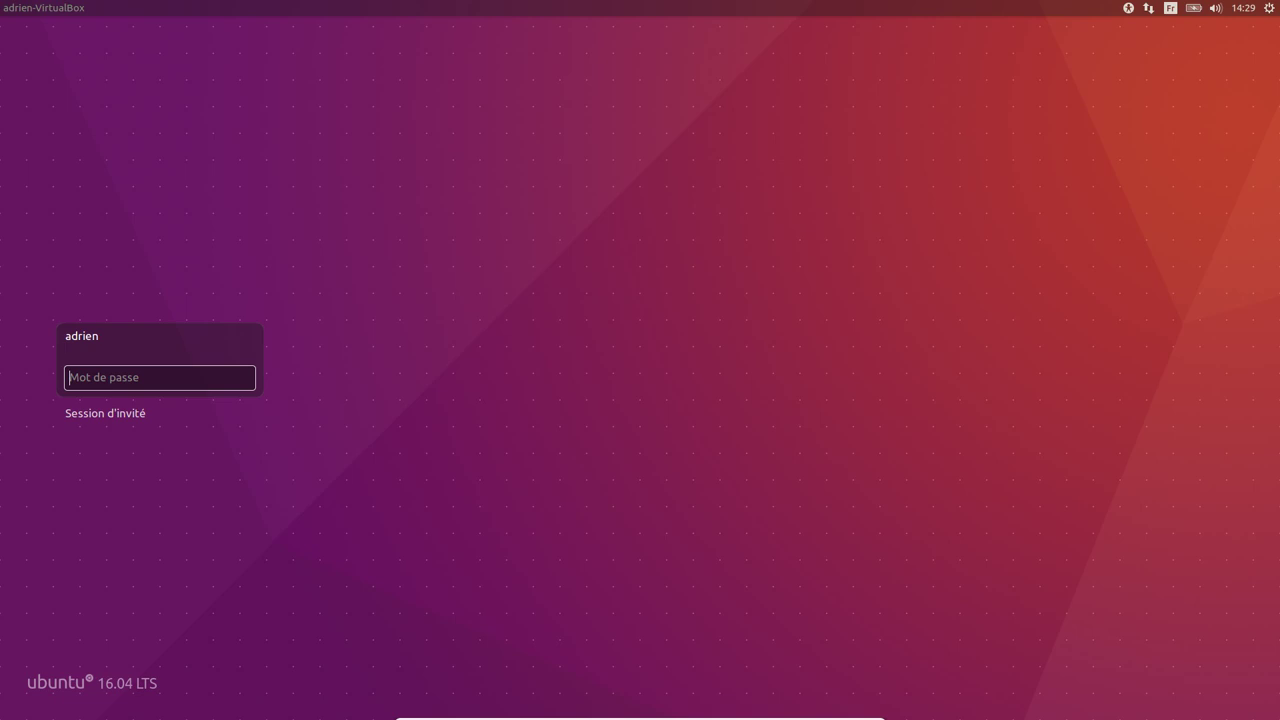
text(••••••••)
key(Return)
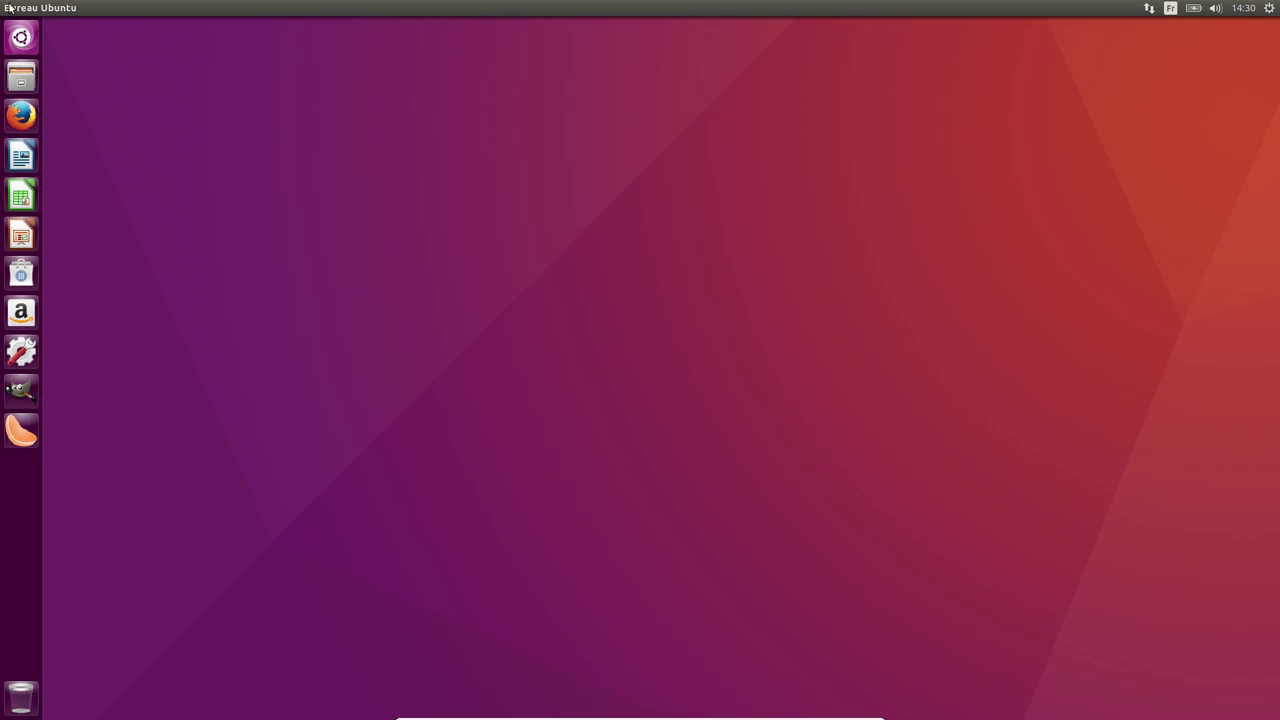
- Search the computer's applications for "moni" and launch the system monitor (Moniteur système)
click(24, 40)
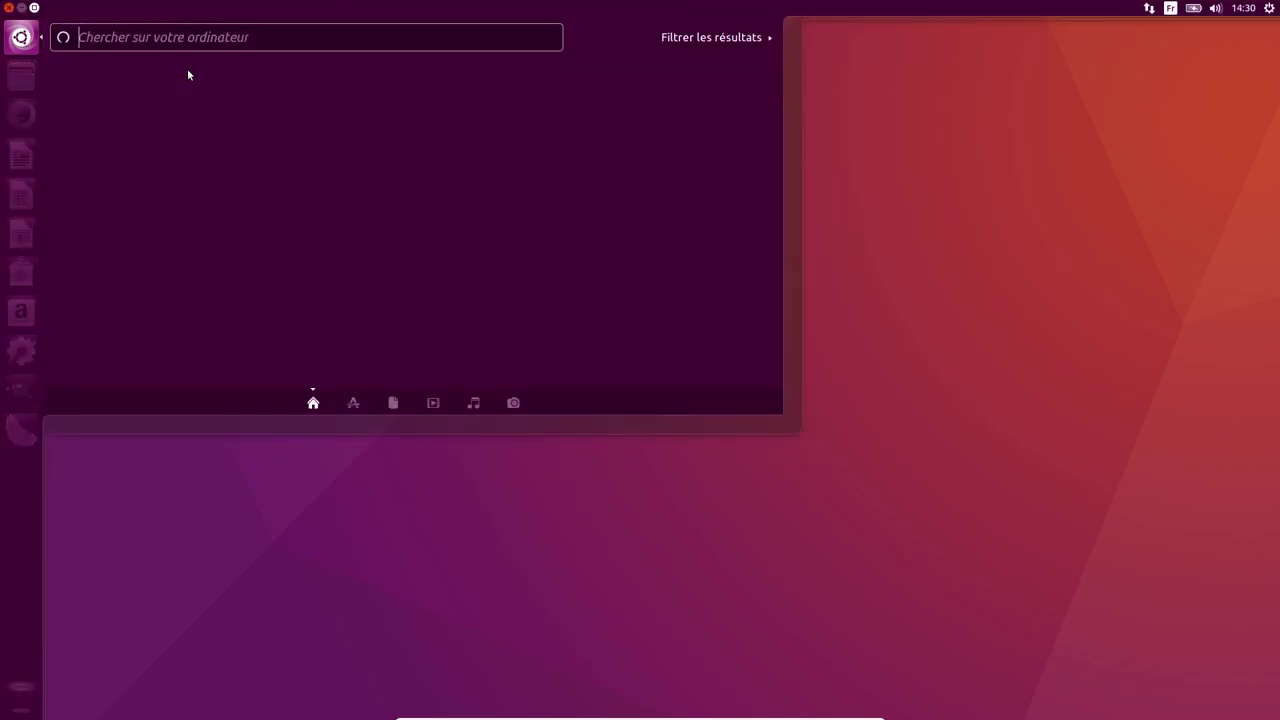
text(moni)
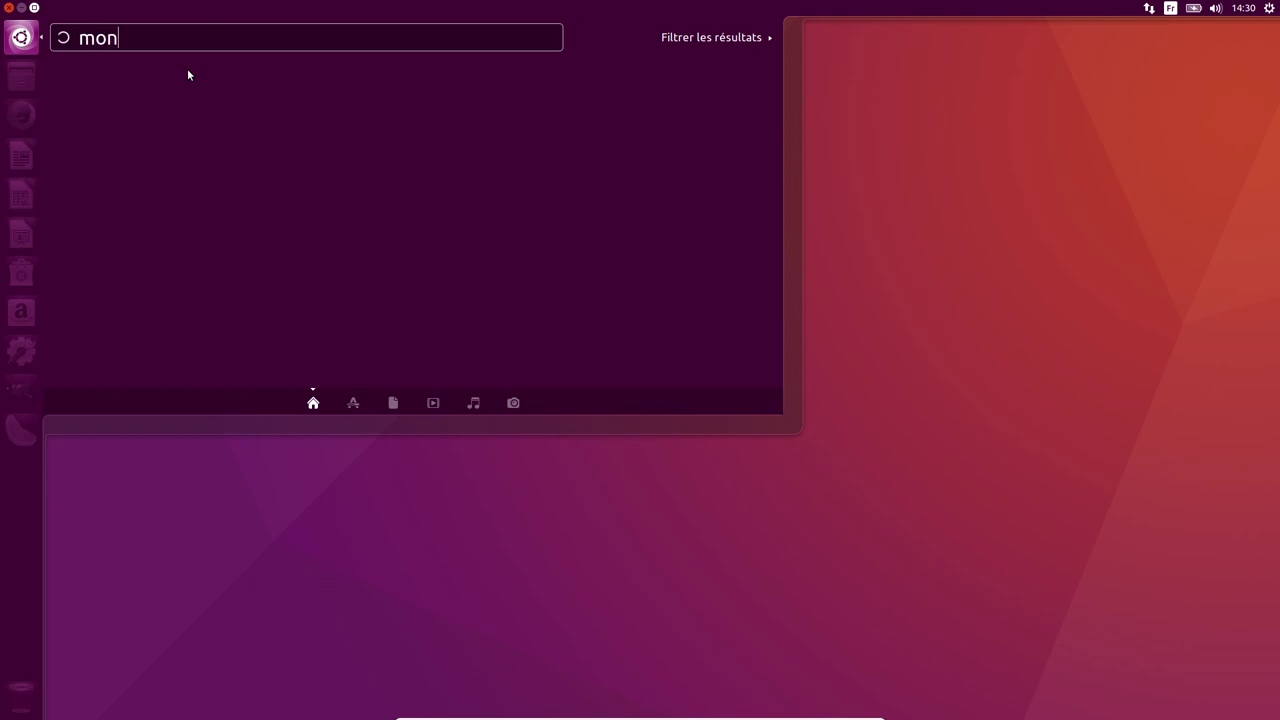
click(118, 104)
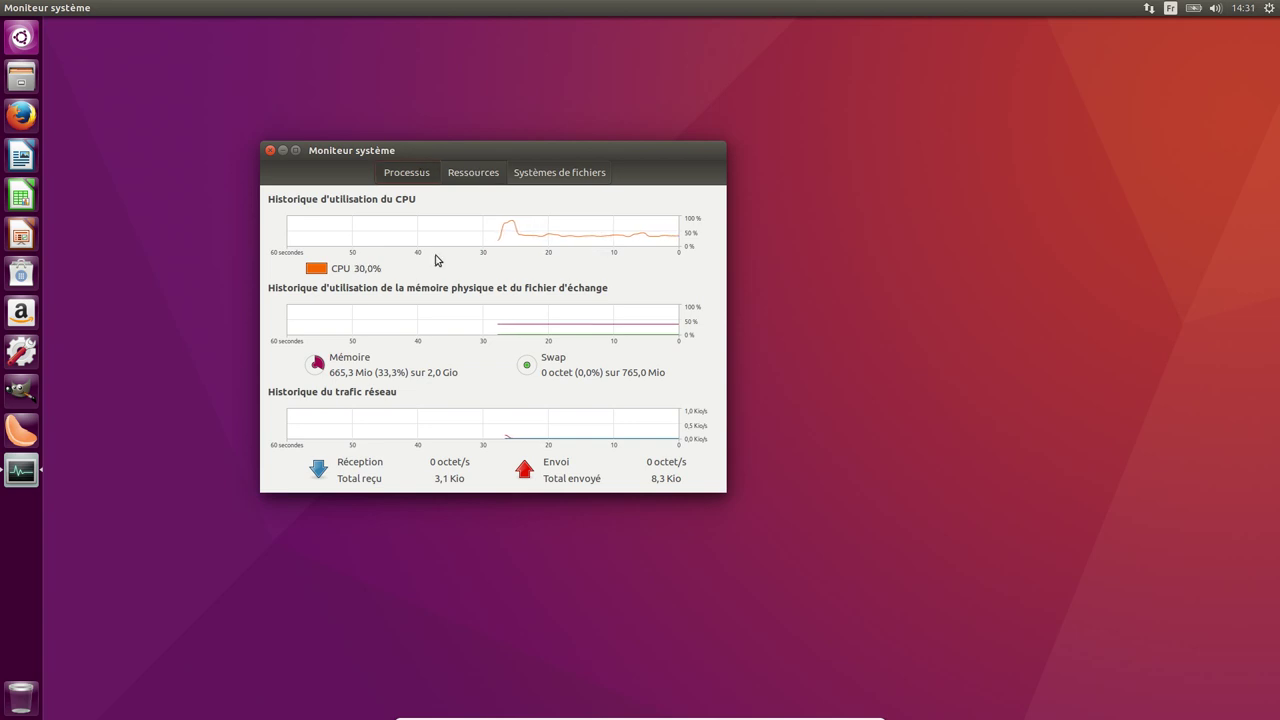
- List the running processes, sort them by CPU use and by memory use, and select the compiz process
key(alt+1)
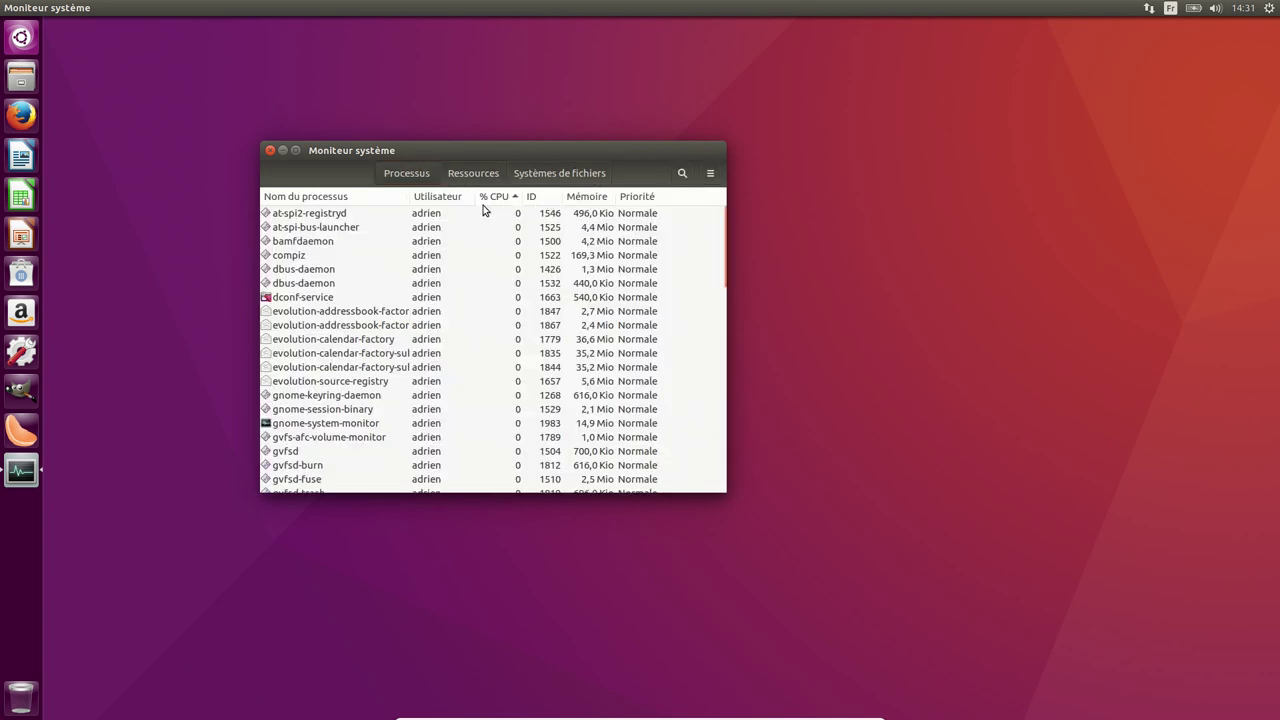
click(500, 198)
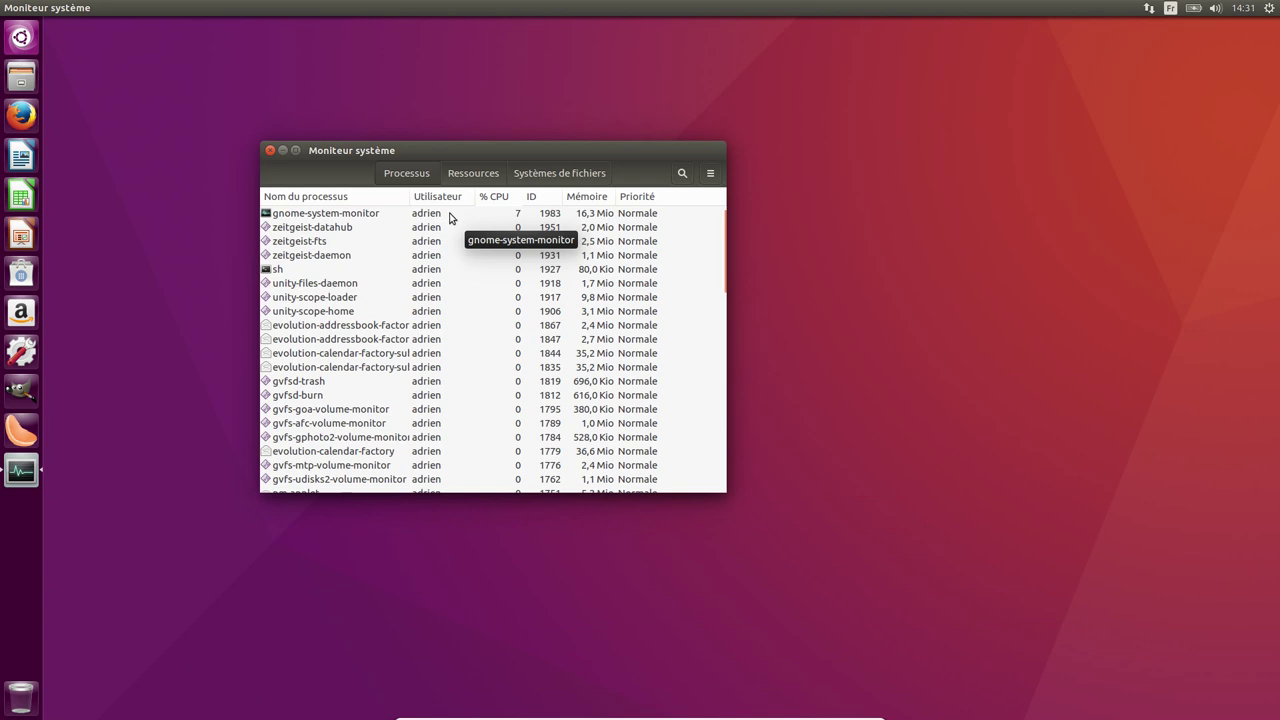
click(588, 196)
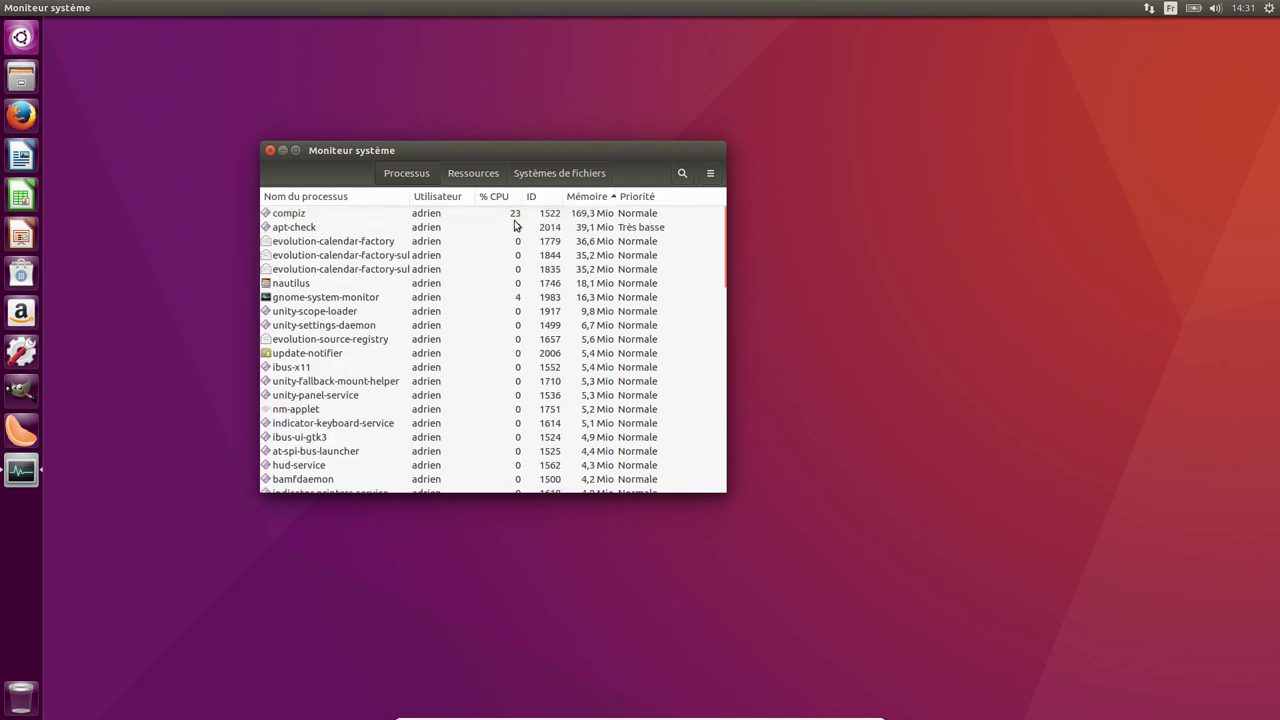
click(547, 213)
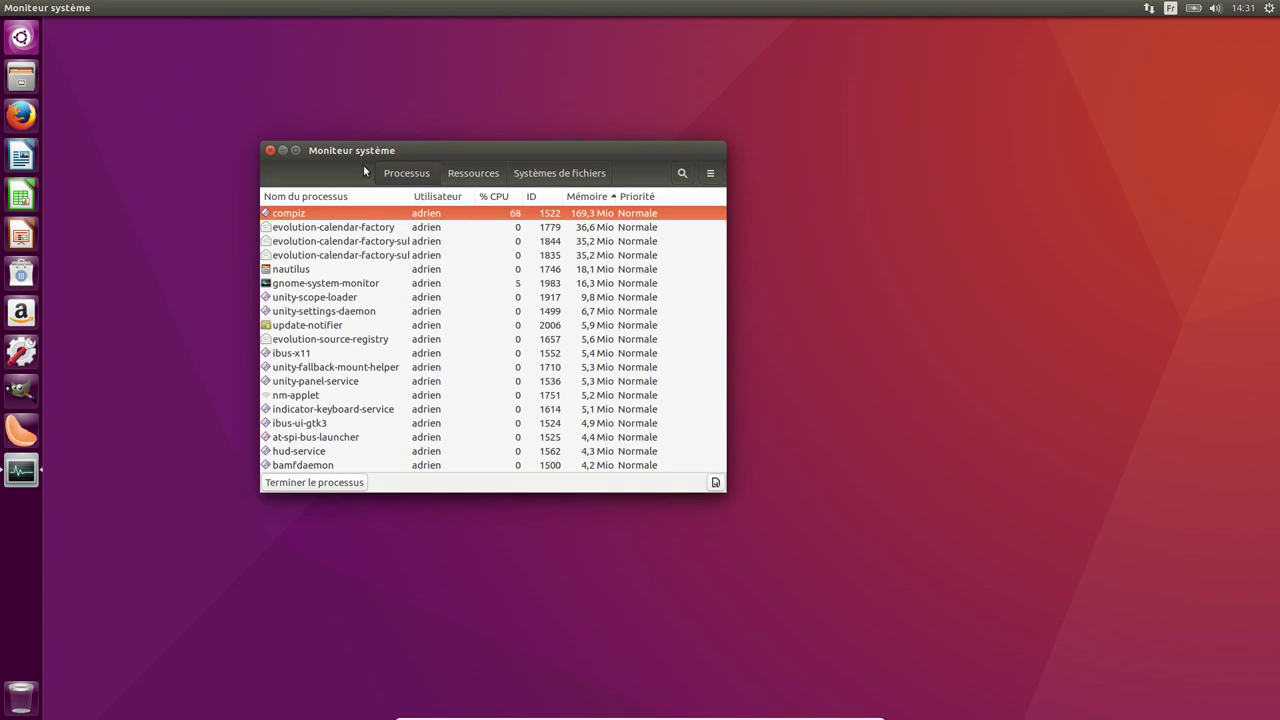
- Check the disk usage of the file systems (Systèmes de fichiers) and close the system monitor
click(560, 170)
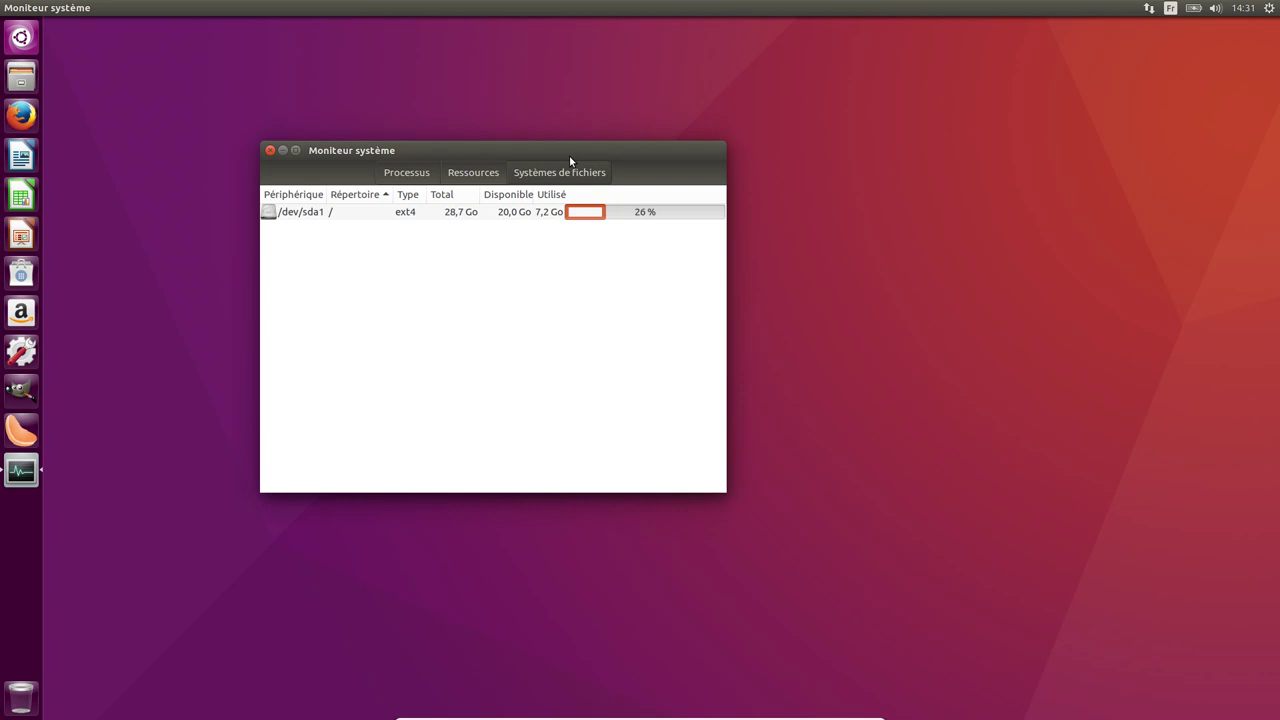
click(269, 150)
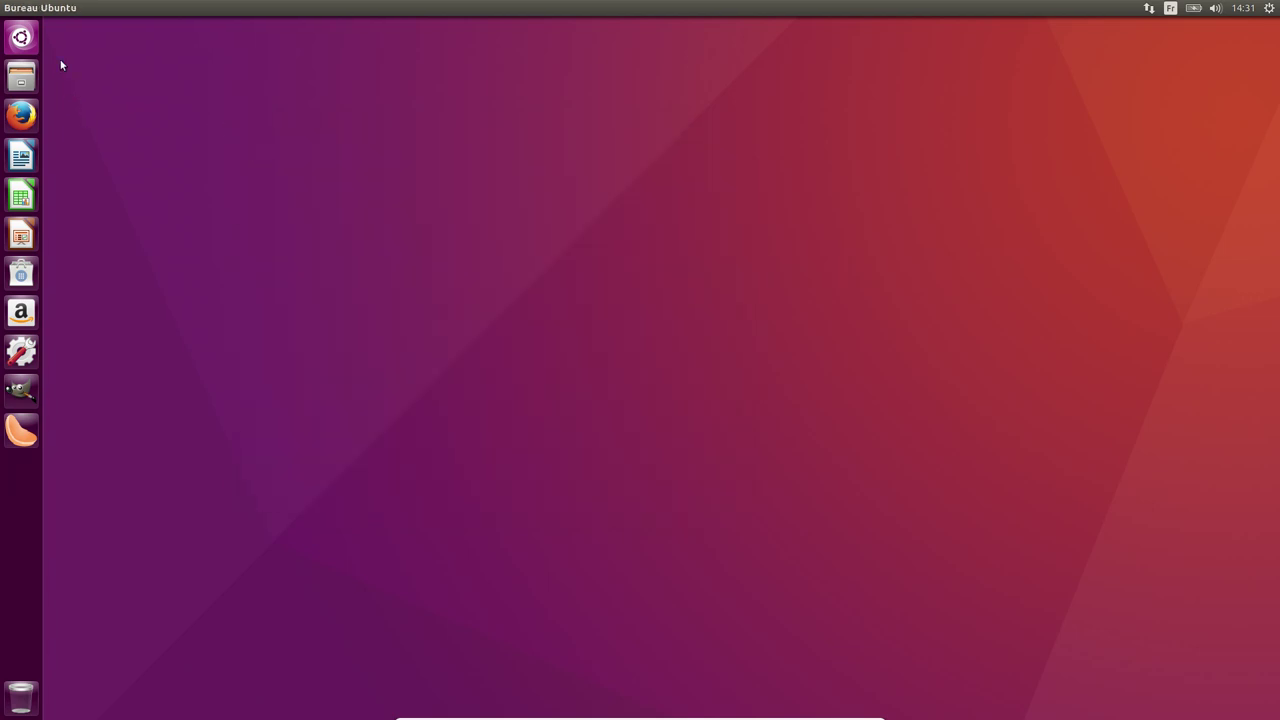
- Search for "termi", launch the Terminal, and reposition and enlarge its window on the desktop
click(35, 47)
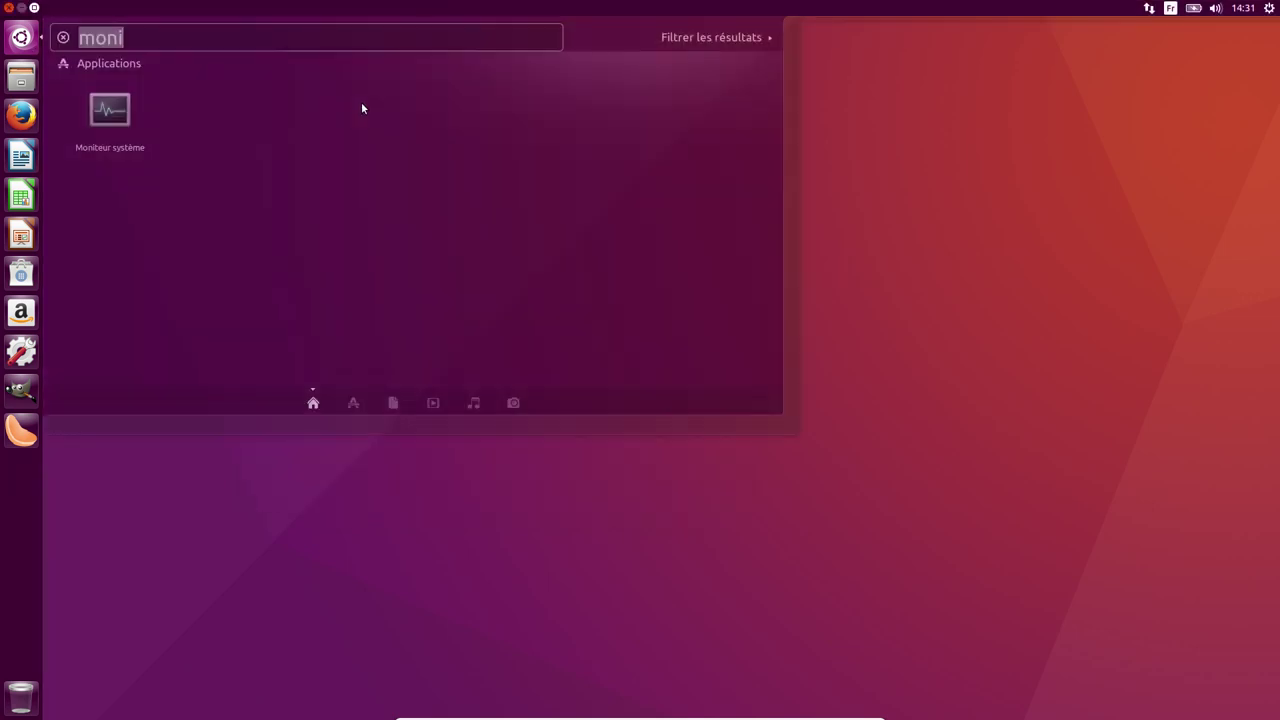
text(termi)
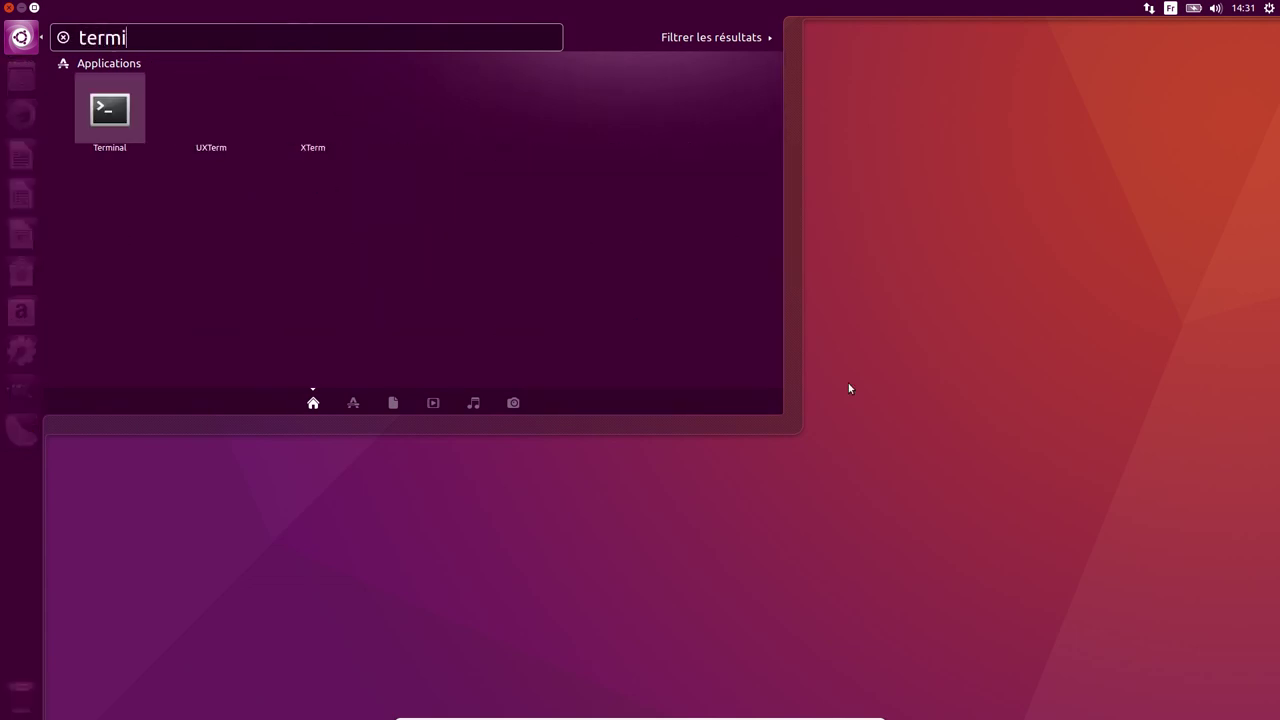
key(Return)
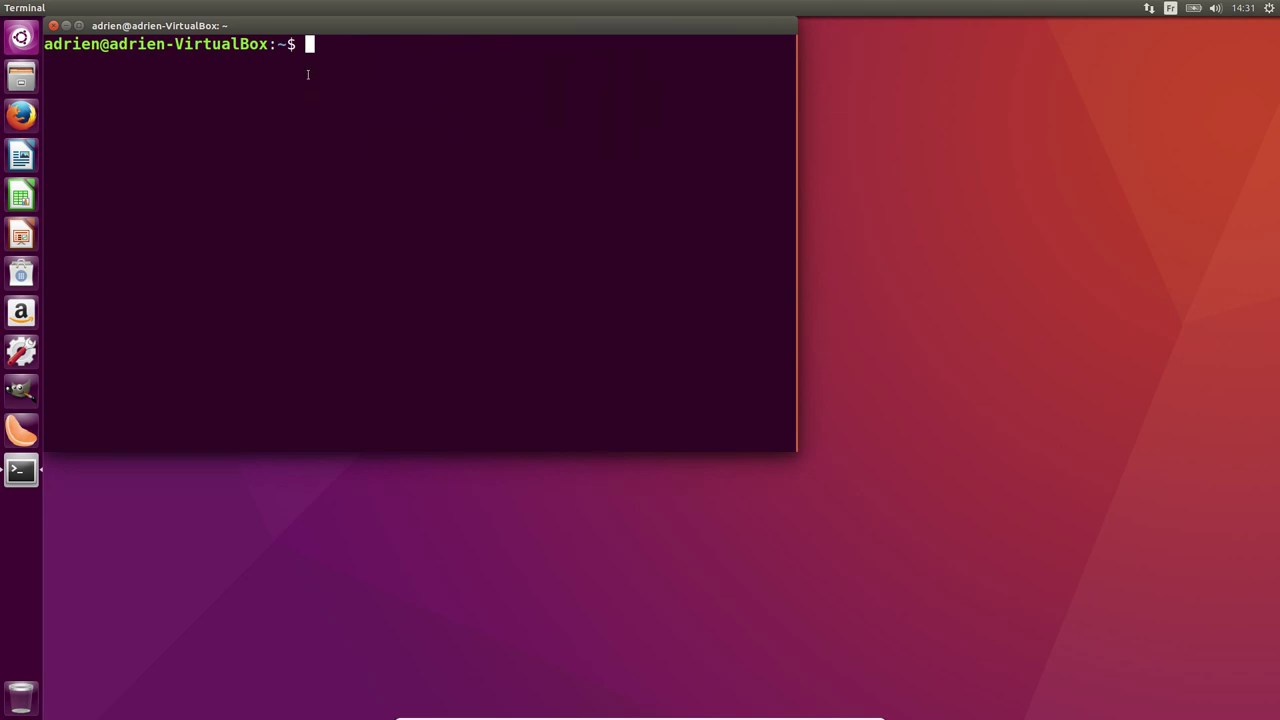
drag(327, 32, 504, 78)
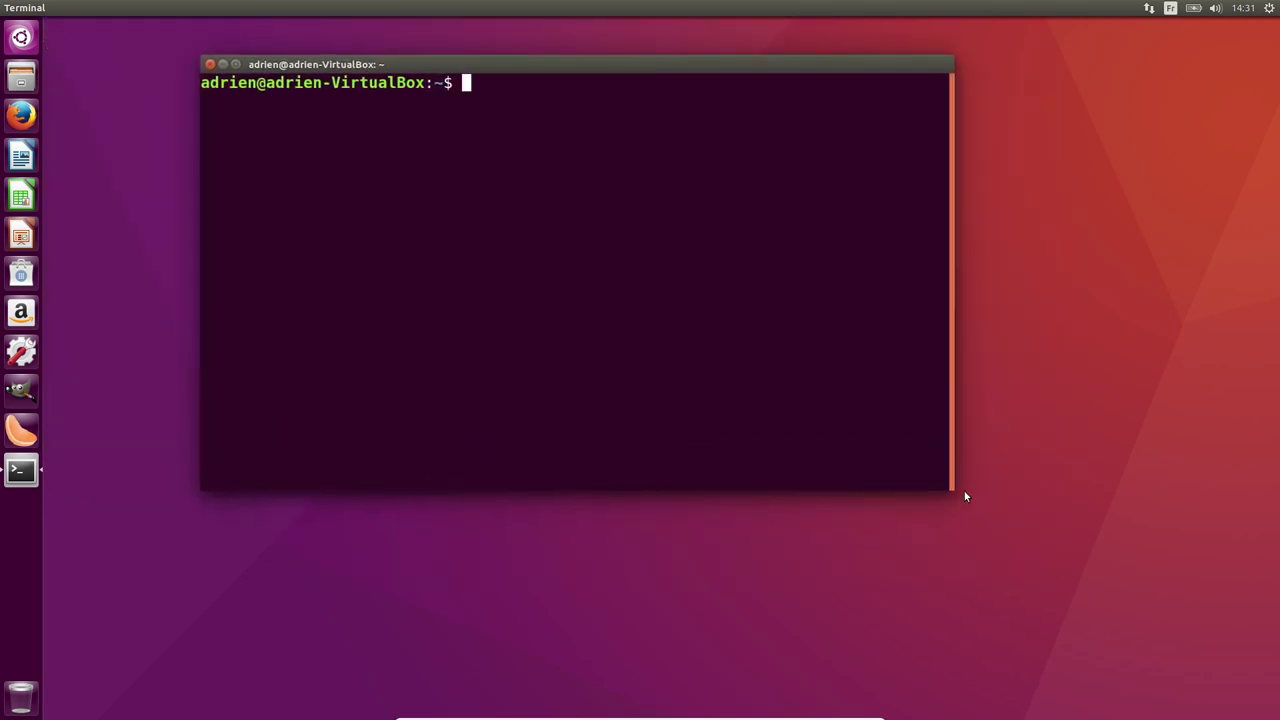
drag(954, 487, 1027, 565)
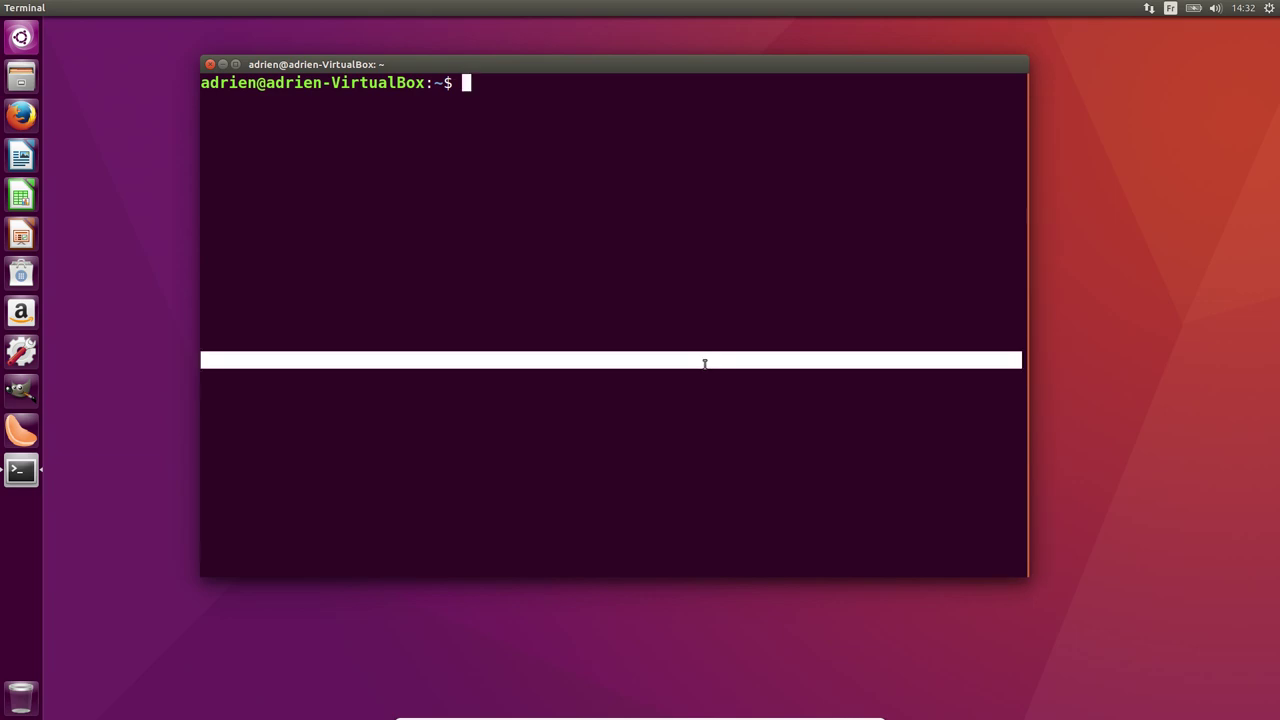
- Run inxi -G in the terminal to list the graphics information
text(inxi)
text(-G)
key(Return)
- Change the previous command to inxi -F and run it to list the full system information
key(Up)
key(BackSpace)
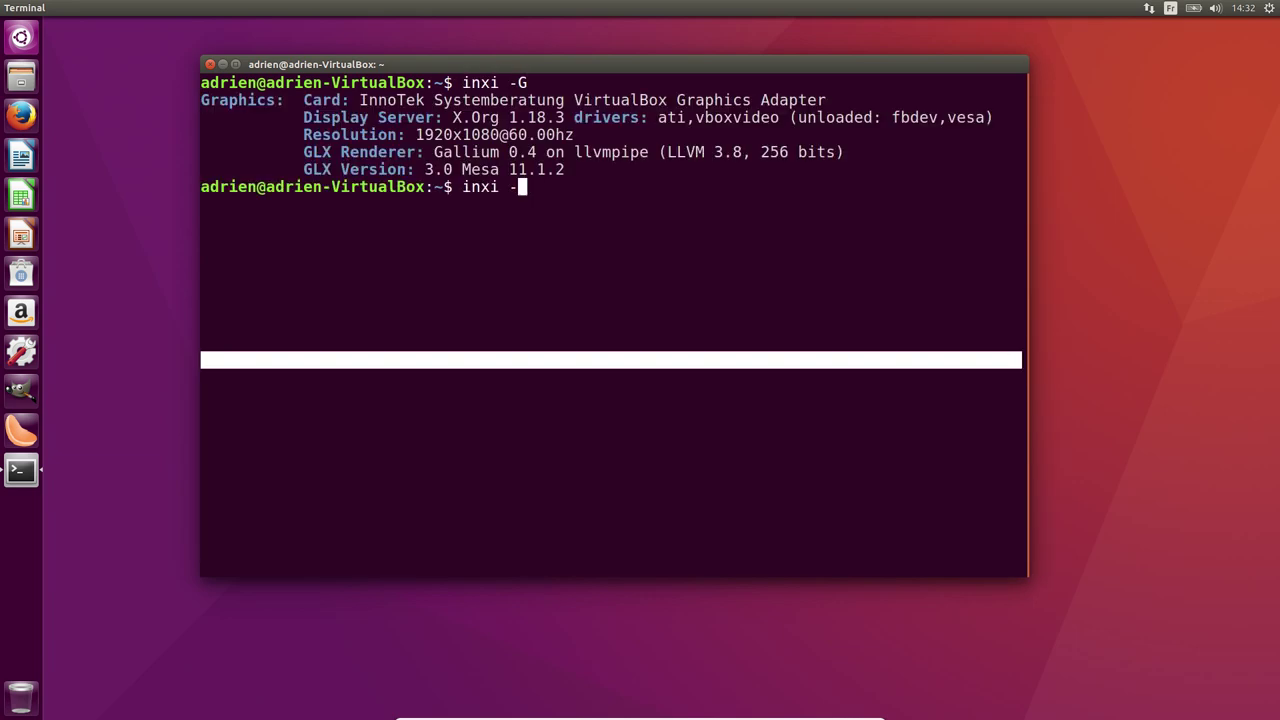
text(G)
key(BackSpace)
text(F)
key(Return)
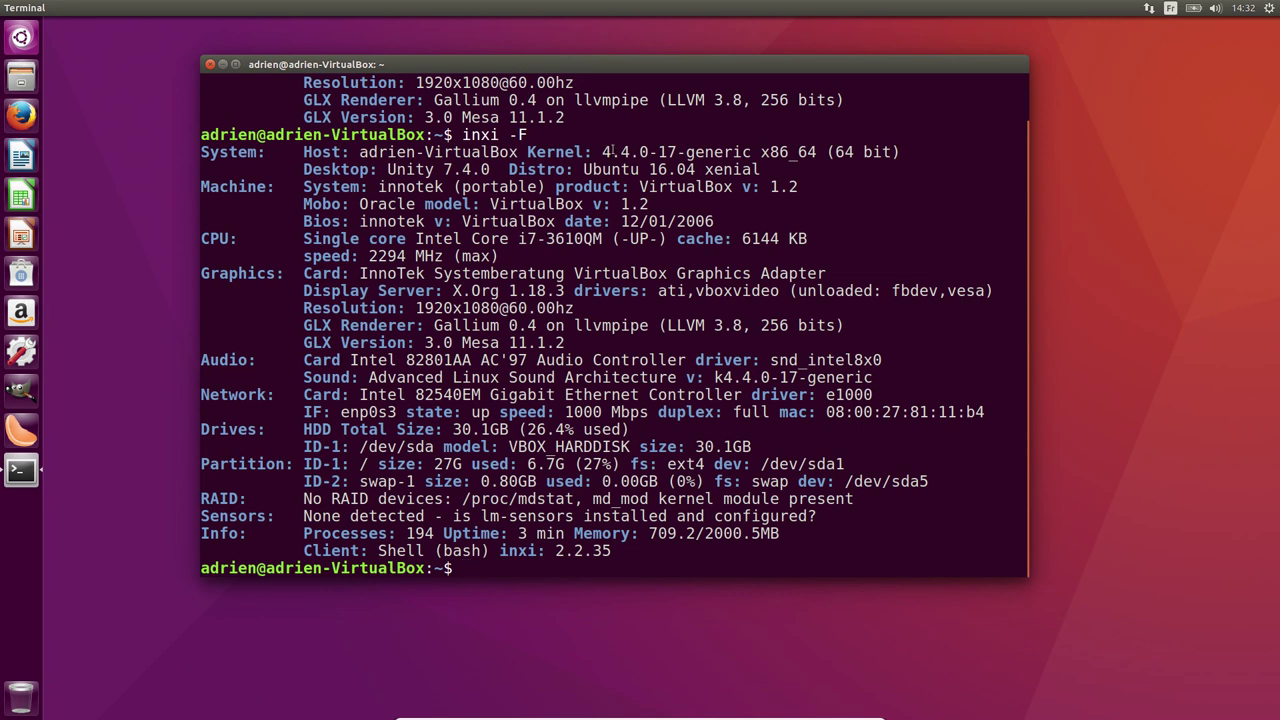
- Highlight the kernel, Unity desktop, distribution and X.Org version entries in the inxi output, and clear the selection
drag(601, 152, 200, 152)
drag(660, 145, 604, 147)
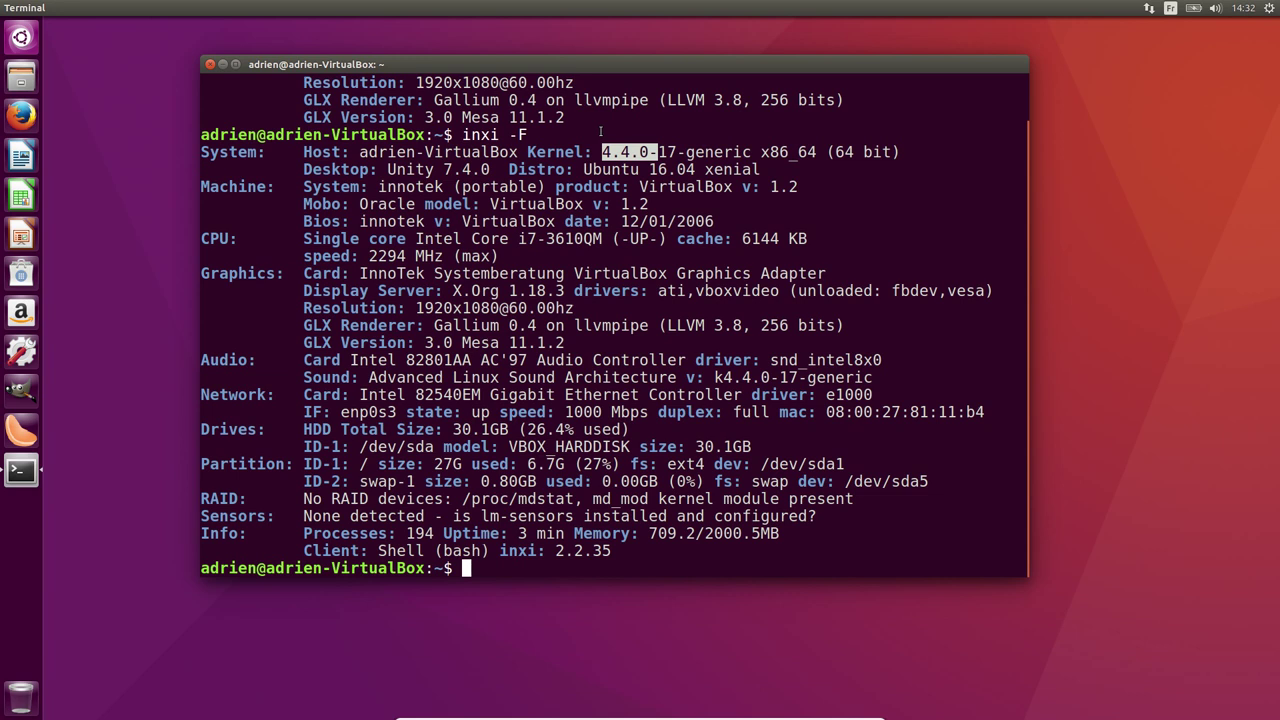
drag(388, 169, 490, 170)
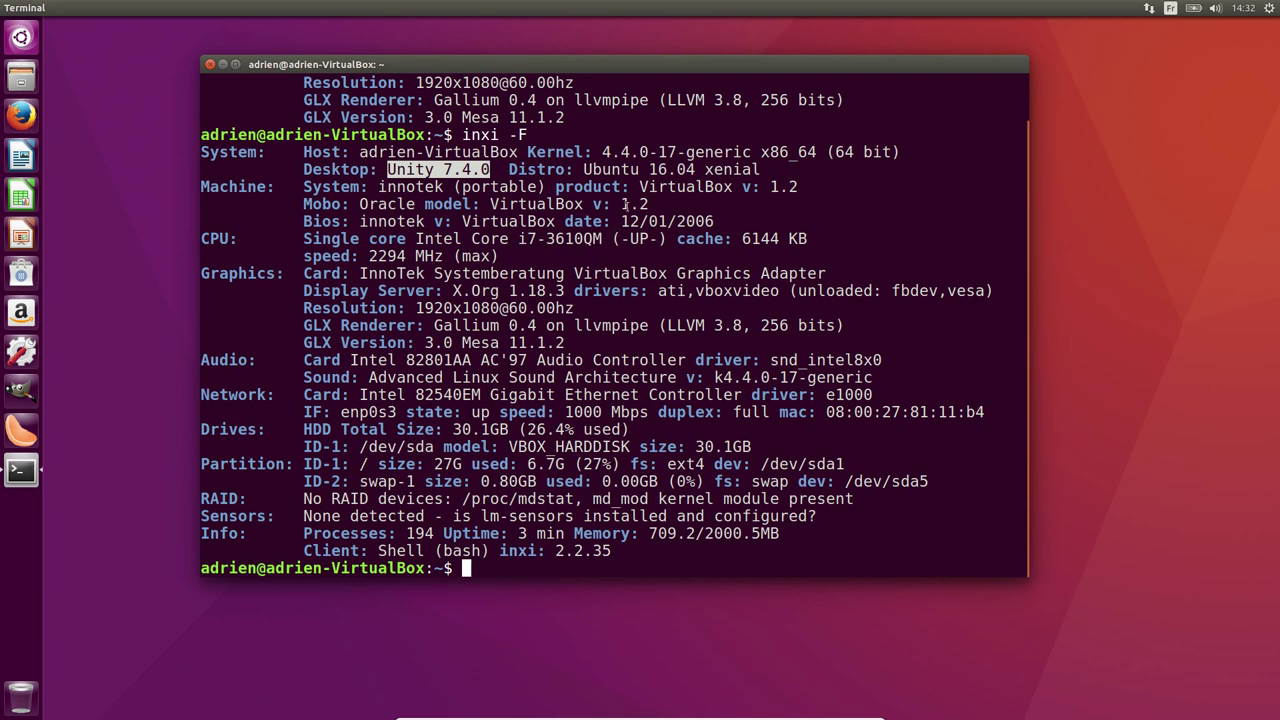
drag(584, 169, 762, 170)
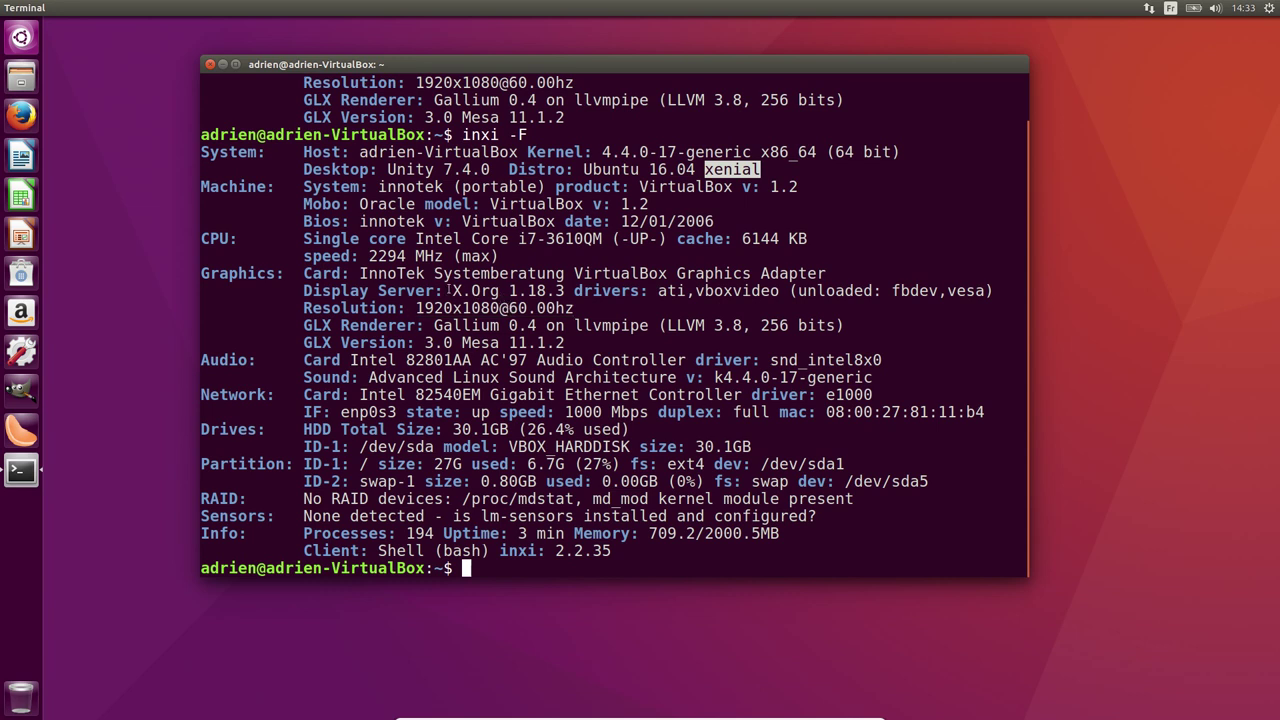
drag(443, 290, 565, 290)
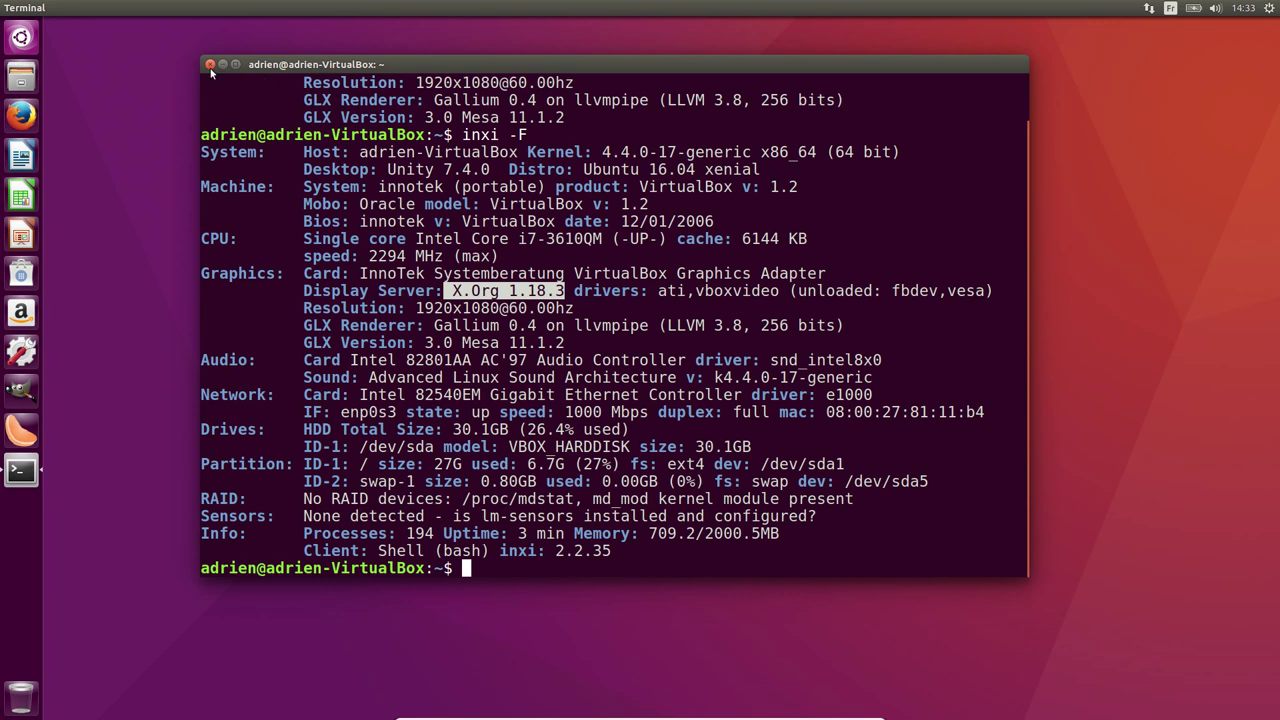
click(442, 288)
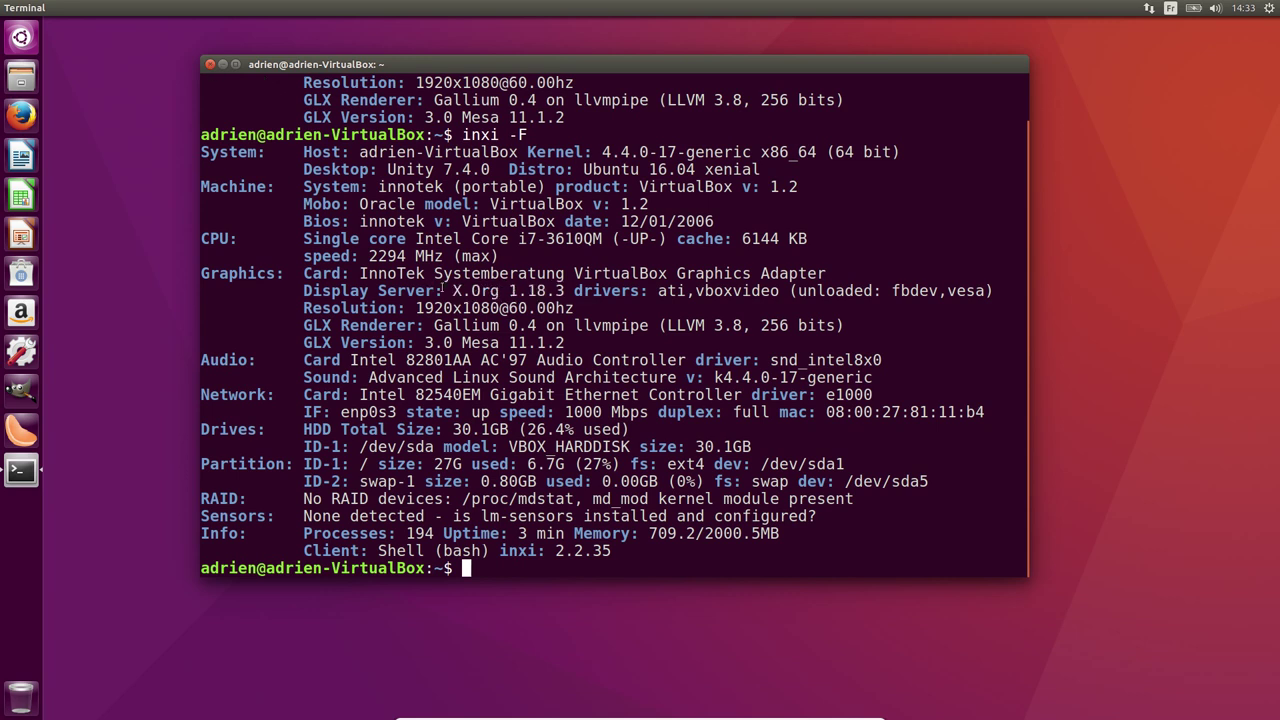
- Run dpkg -l | grep systemd, highlight the systemd package's version, and close the terminal
text(dpkg -l | grep systemd)
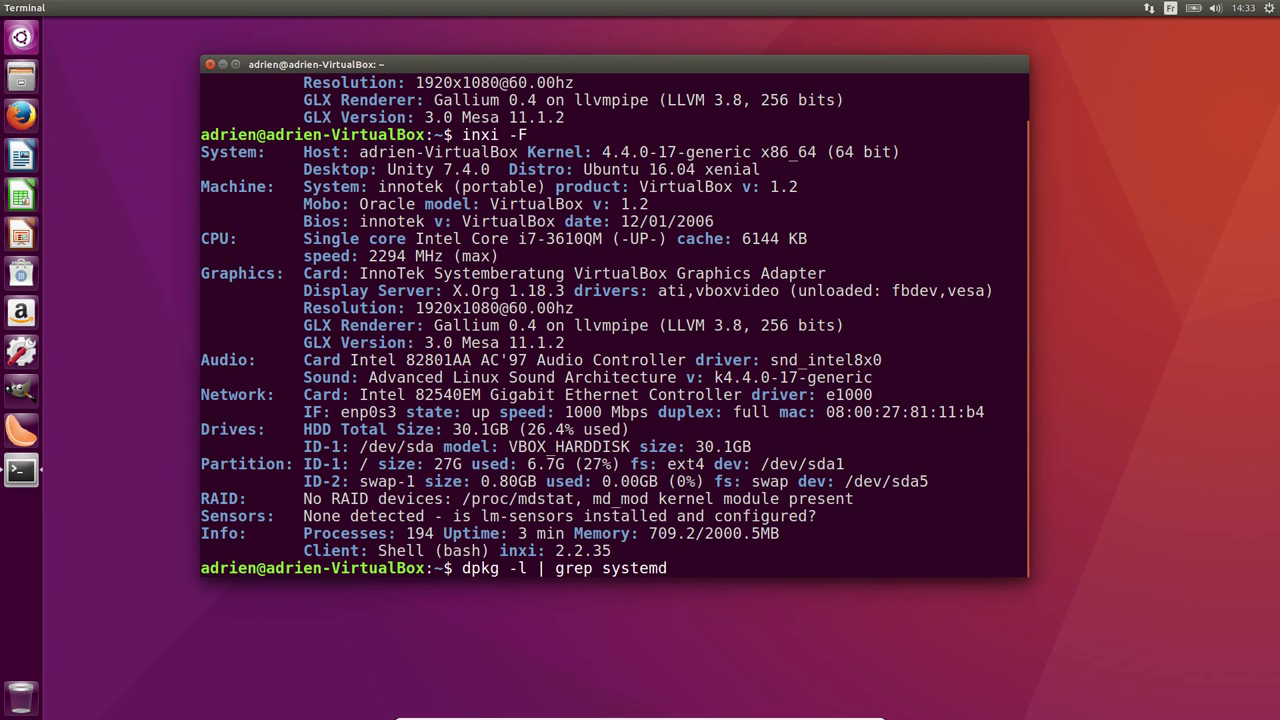
key(Return)
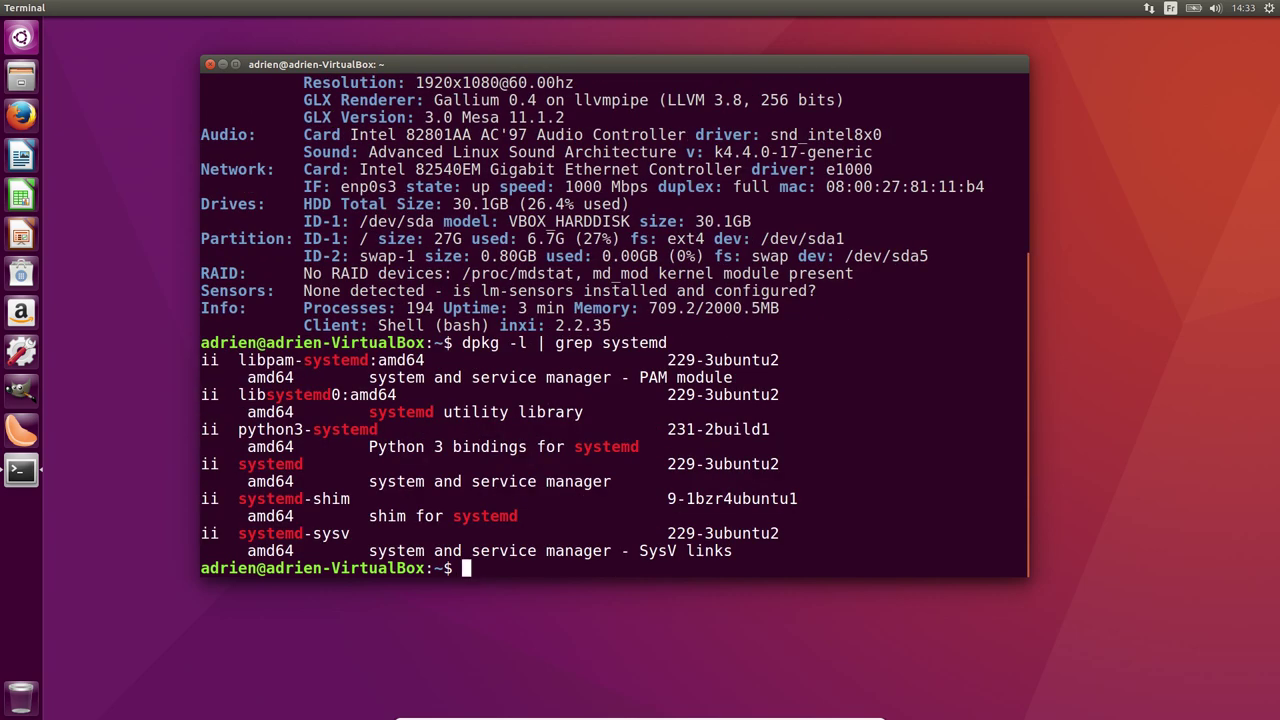
double_click(713, 464)
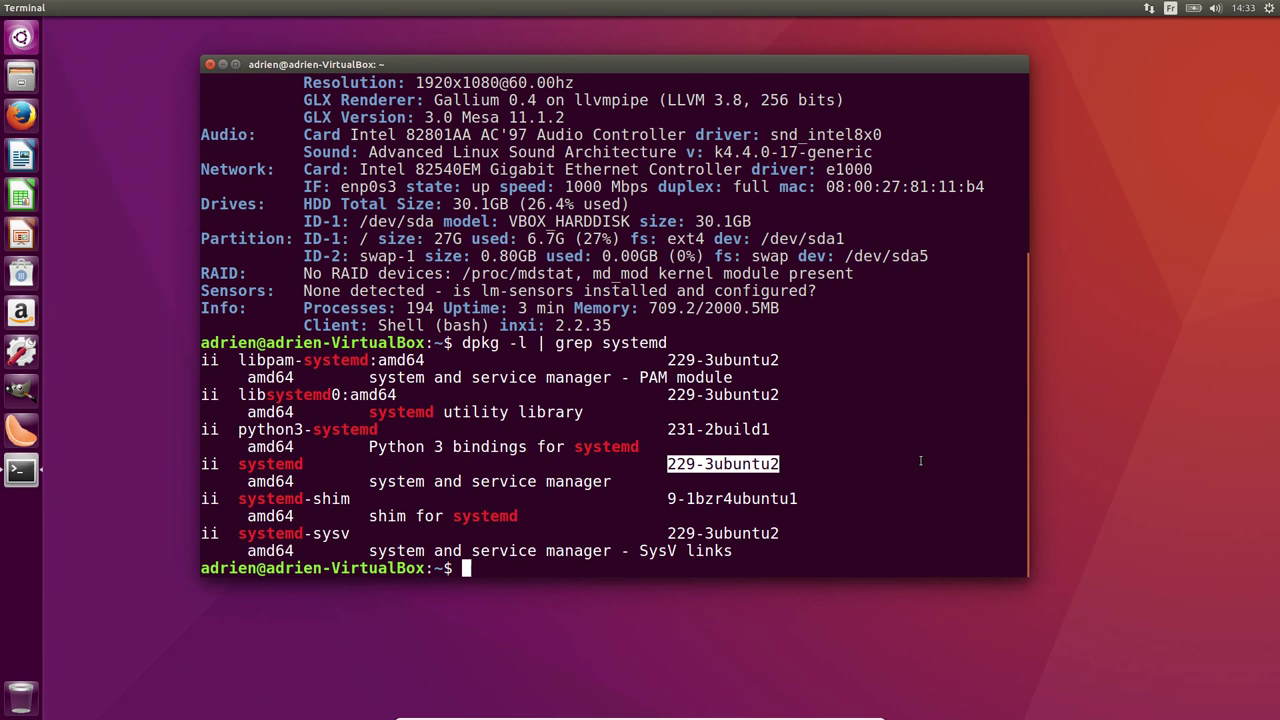
click(210, 64)
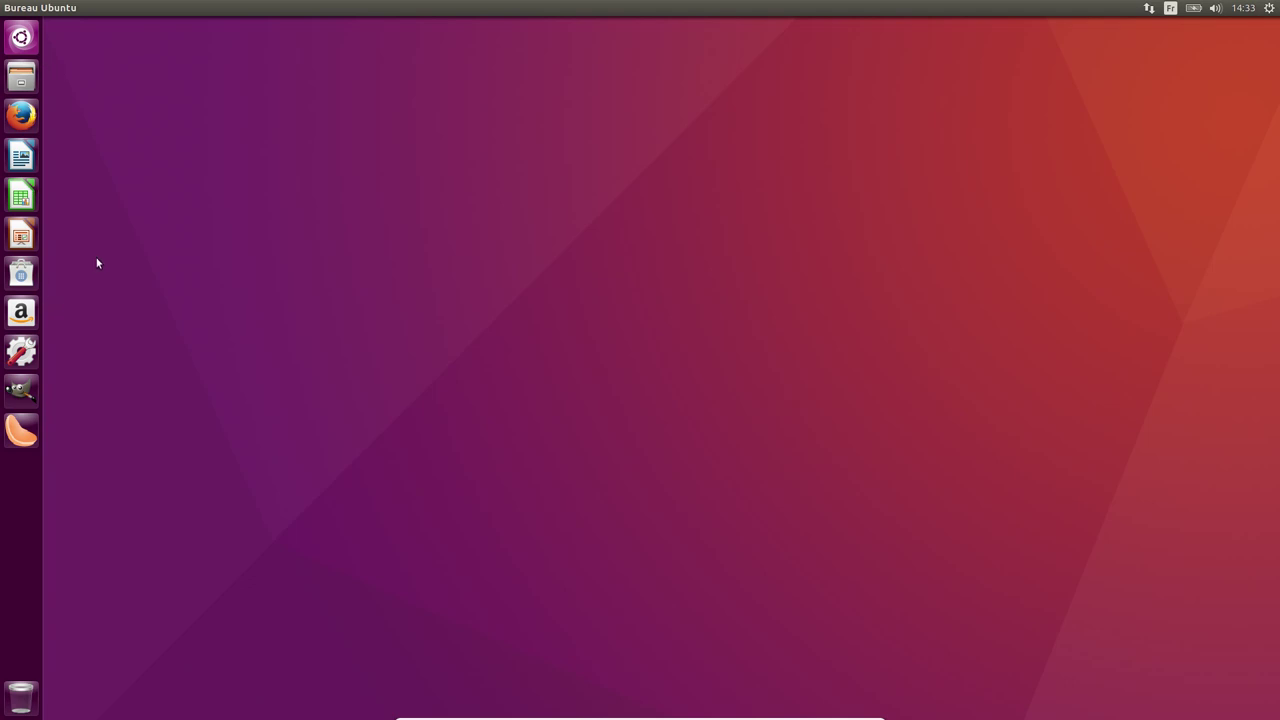
- Open the software centre (Logiciels), search for "clem" and show the Clementine page
click(21, 273)
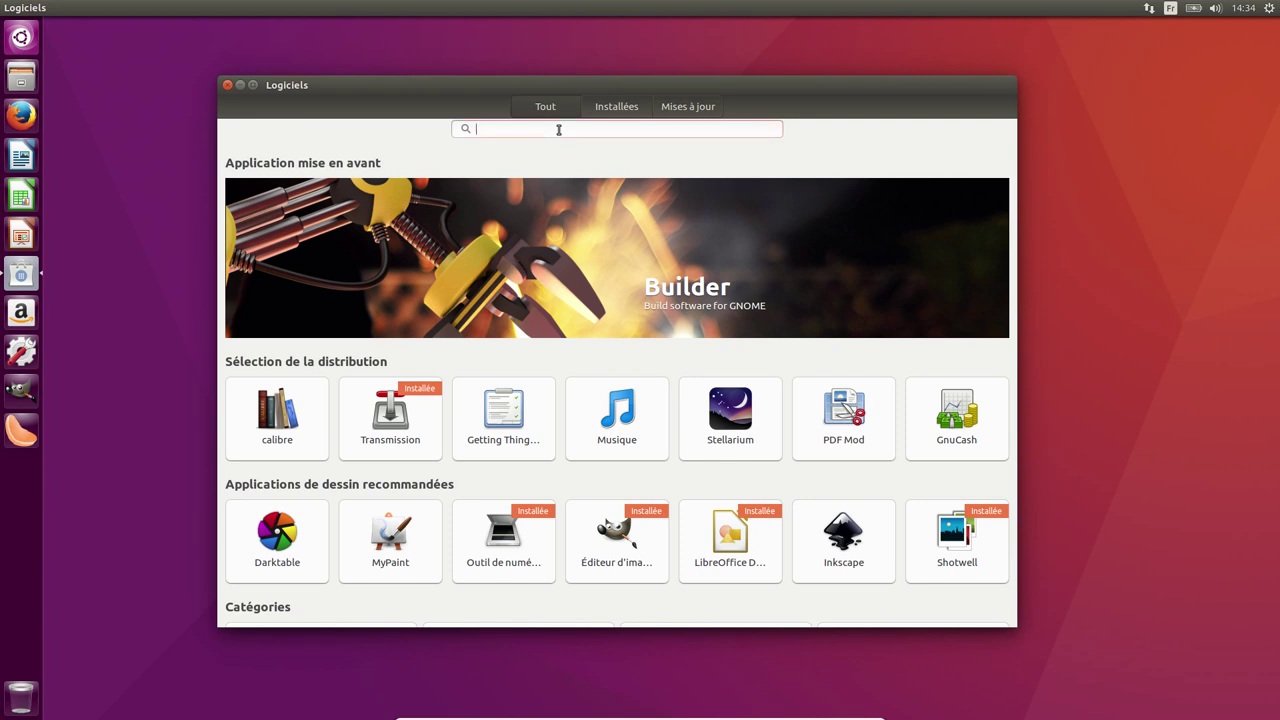
click(559, 129)
text(clem)
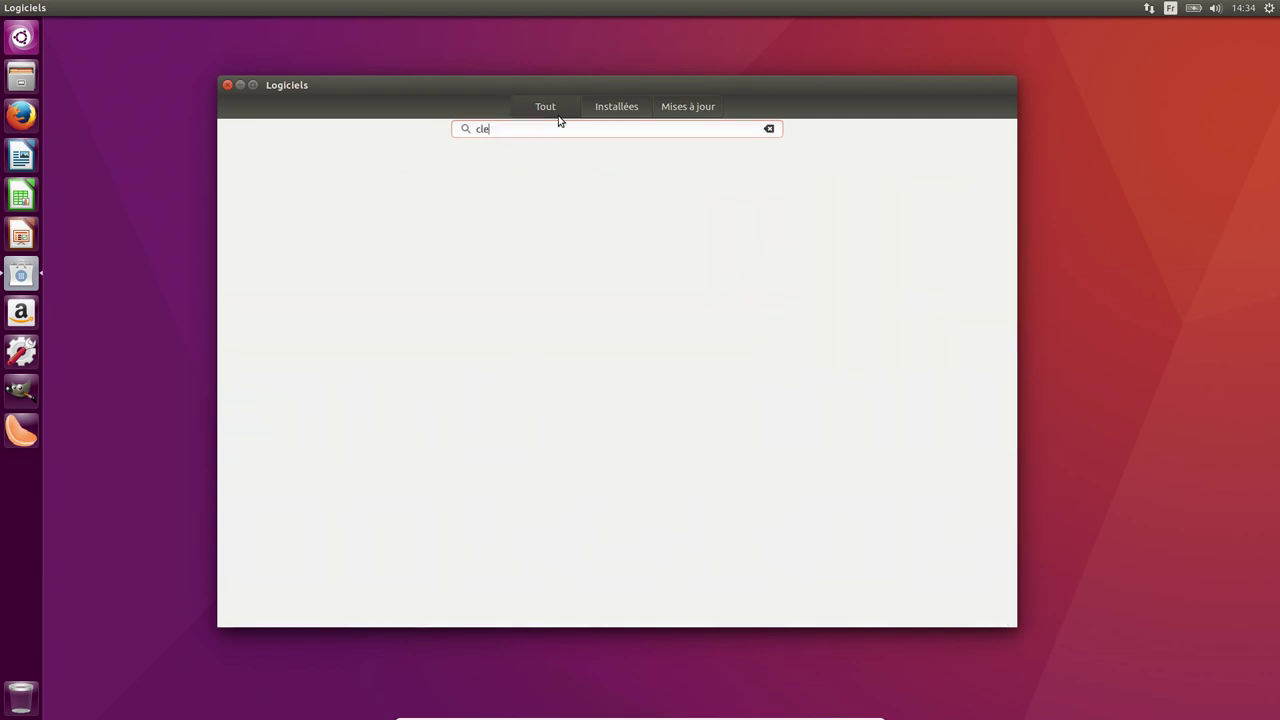
click(881, 166)
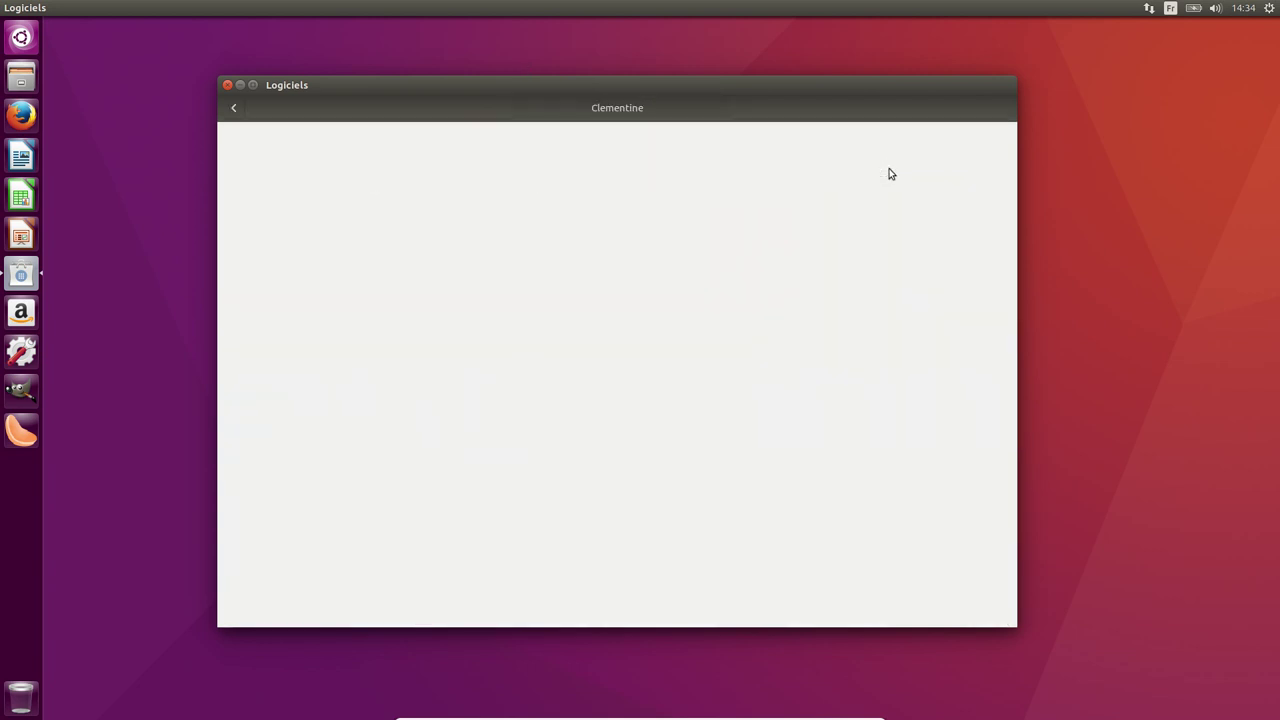
- Remove Clementine, confirm the removal, and authenticate with the account password
click(462, 192)
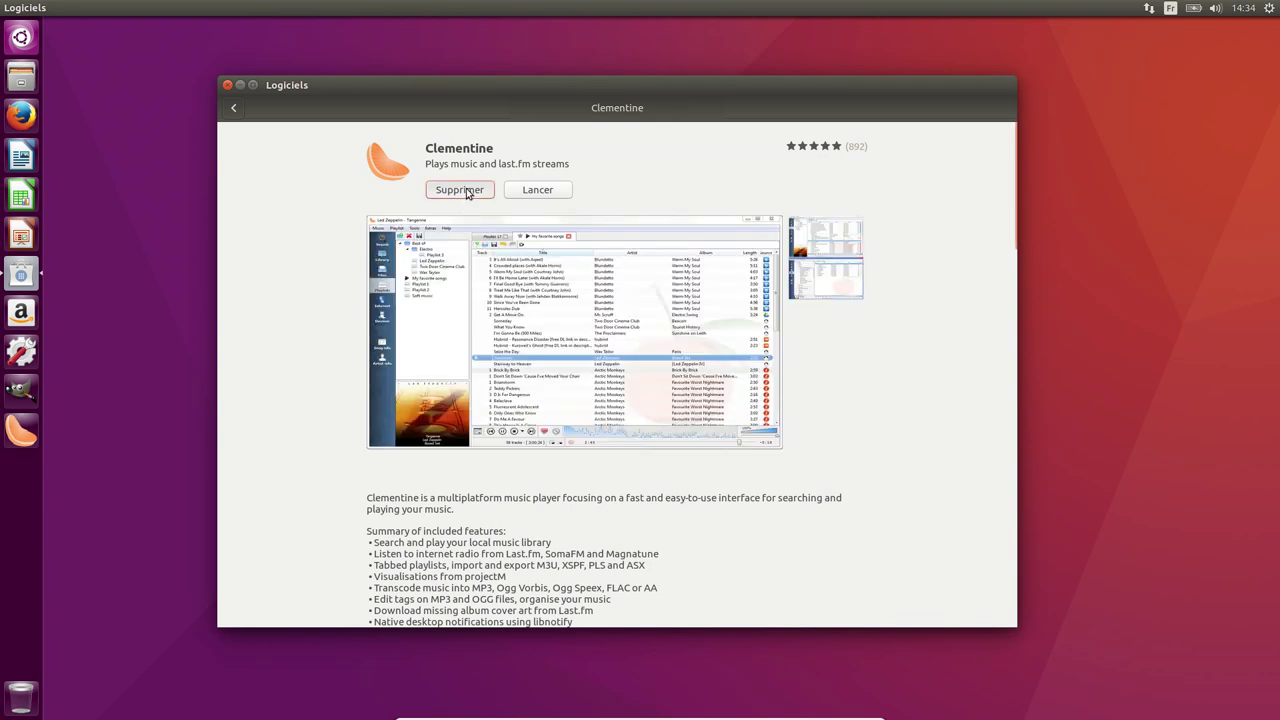
click(771, 410)
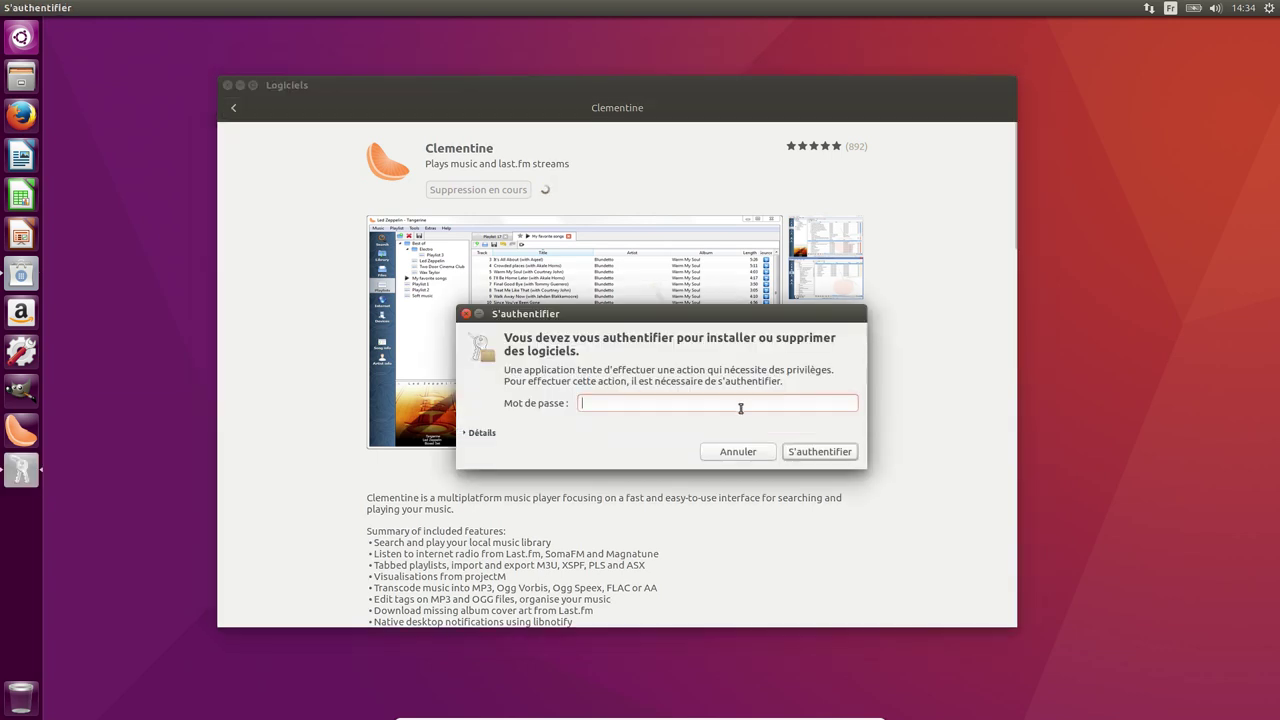
text(********)
key(Return)
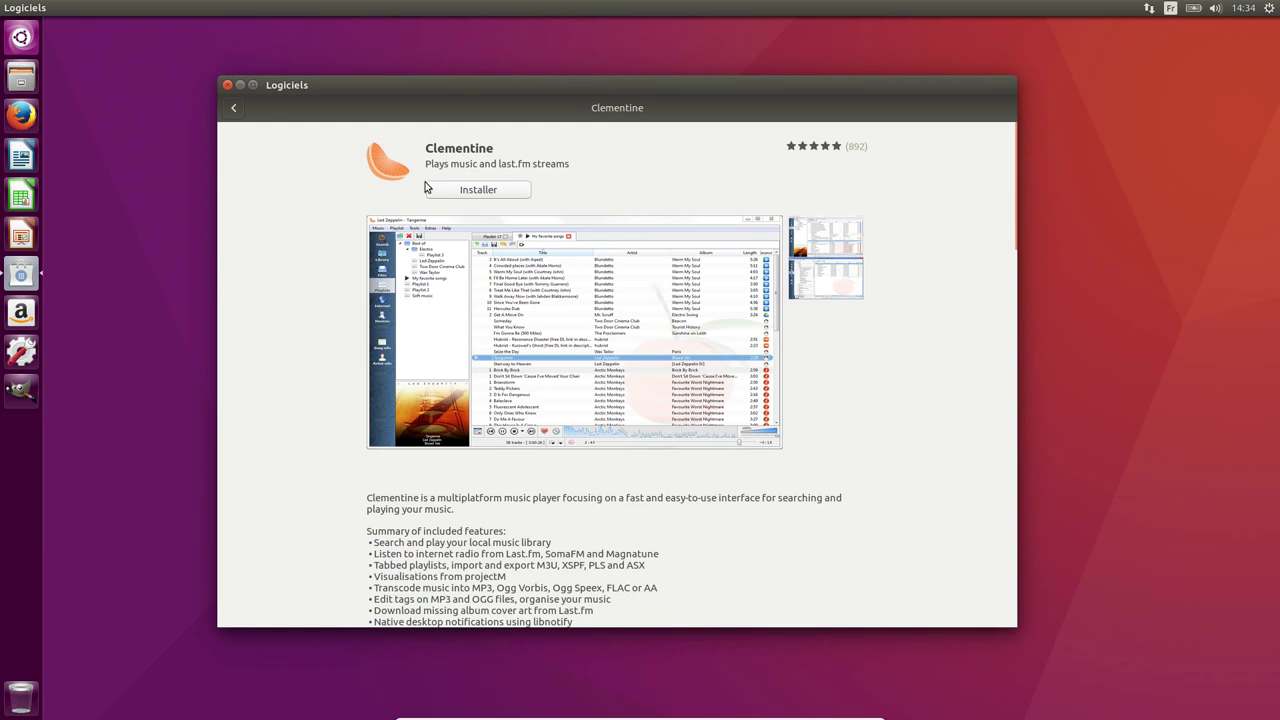
- Leave the Clementine page and clear the search to return to the software centre's overview
click(231, 109)
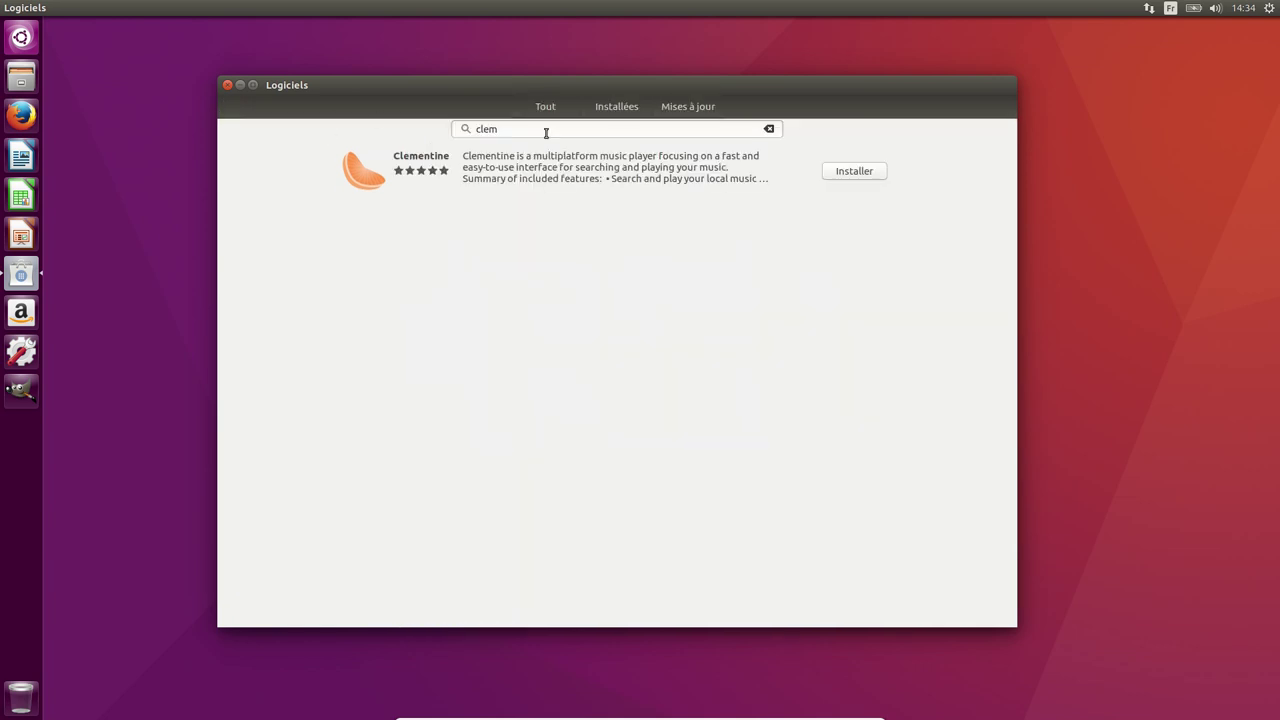
key(BackSpace)
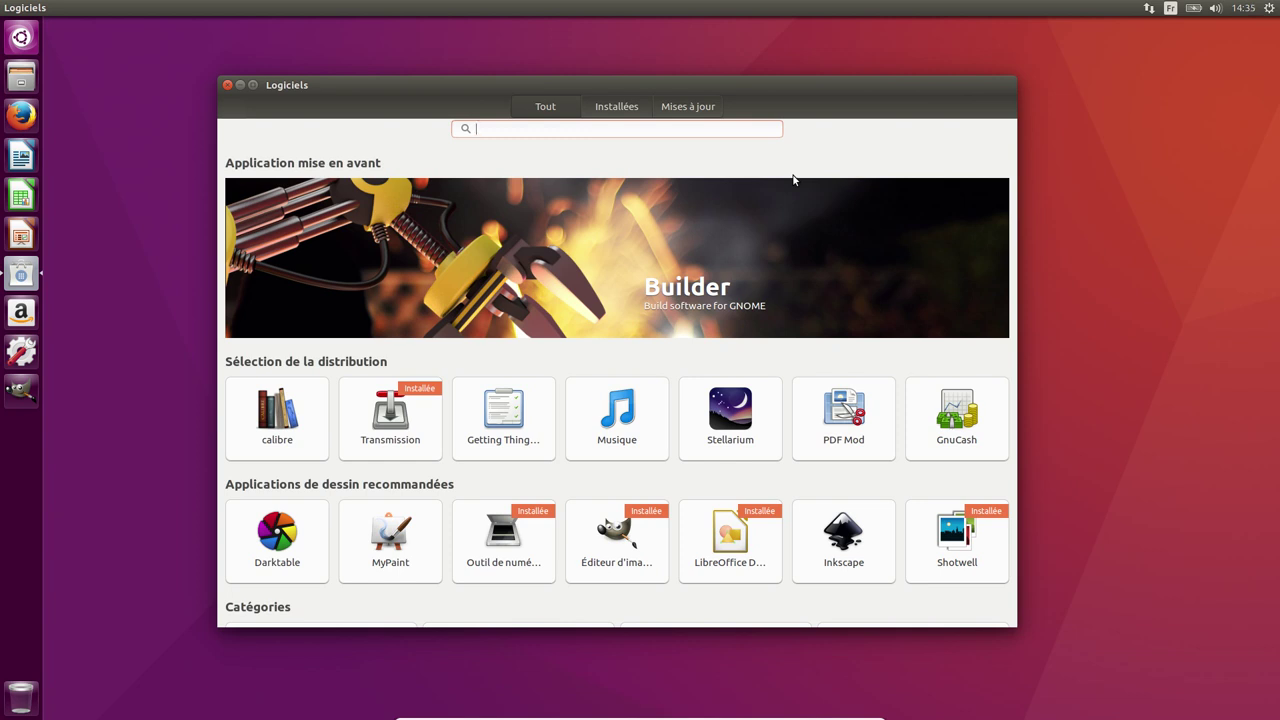
- Search the software centre for "vlc", install Lecteur multimédia VLC, and clear the search
text(vlc)
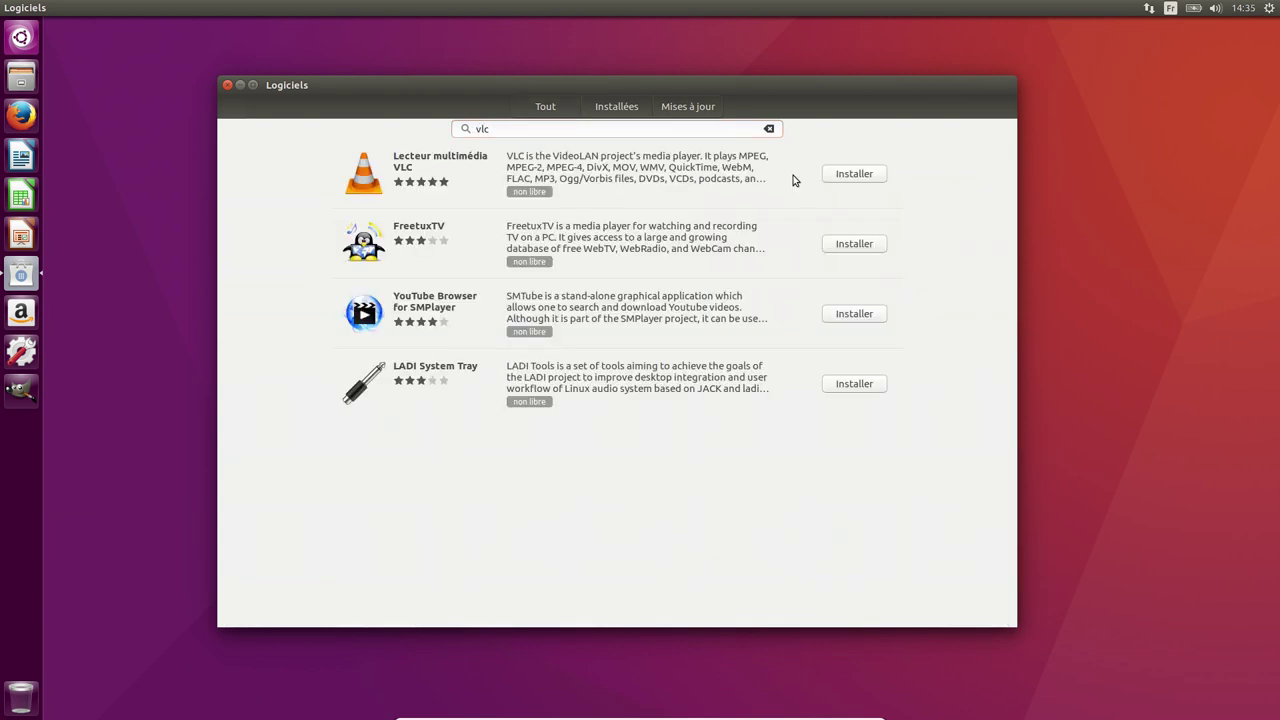
click(872, 177)
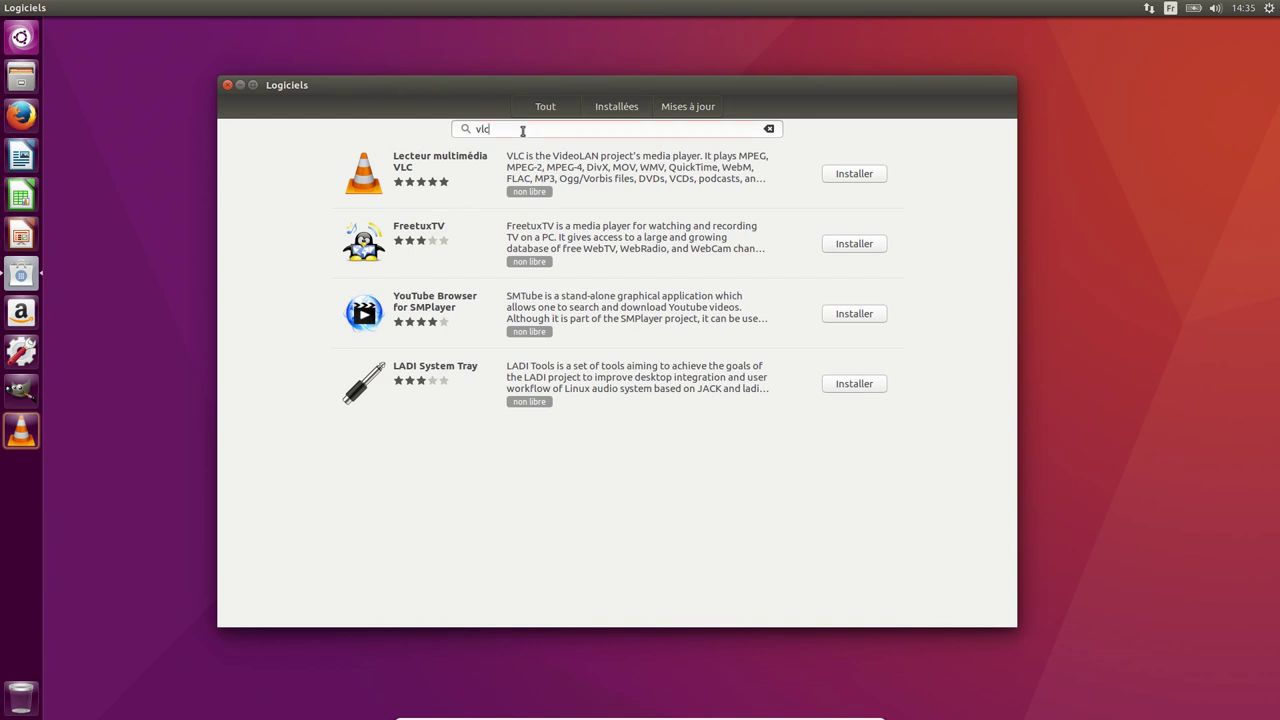
key(BackSpace)
key(BackSpace)
key(BackSpace)
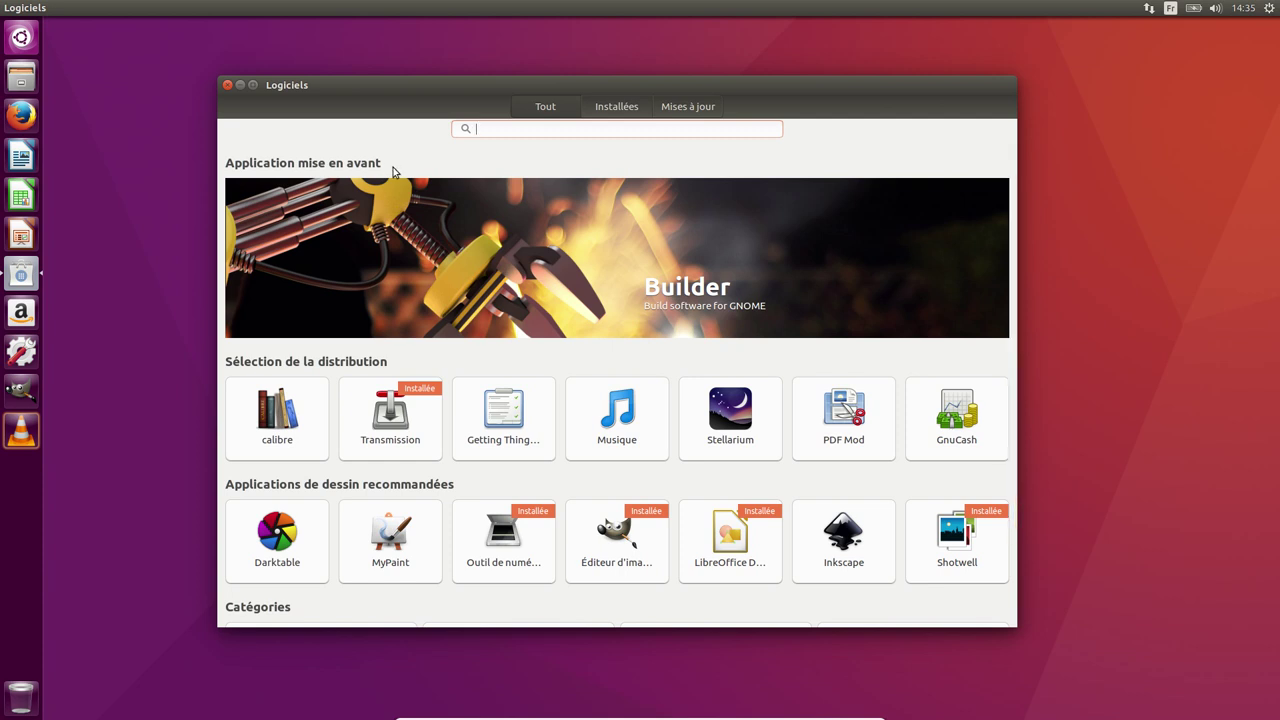
- Search the software centre for "lib", look through the listed applications, and close the software centre
text(lib)
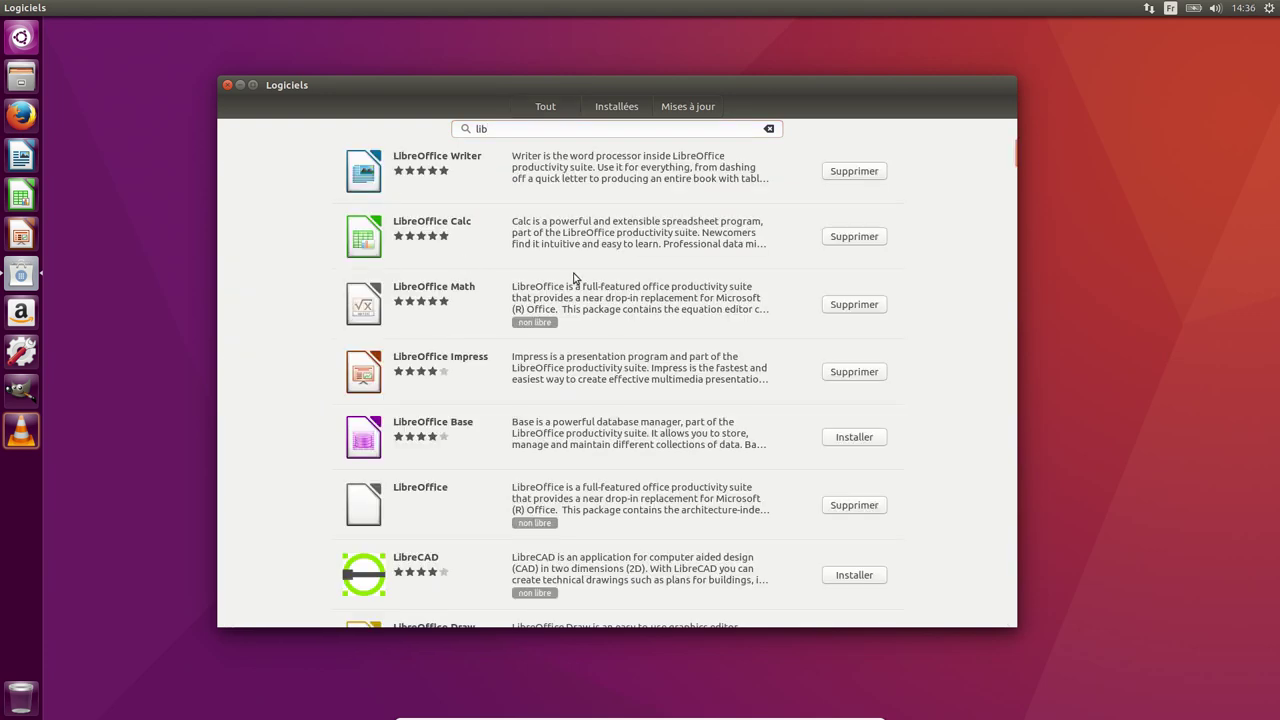
scroll(575, 272, down, 3)
scroll(575, 265, down, 5)
scroll(575, 260, up, 7)
scroll(575, 255, down, 6)
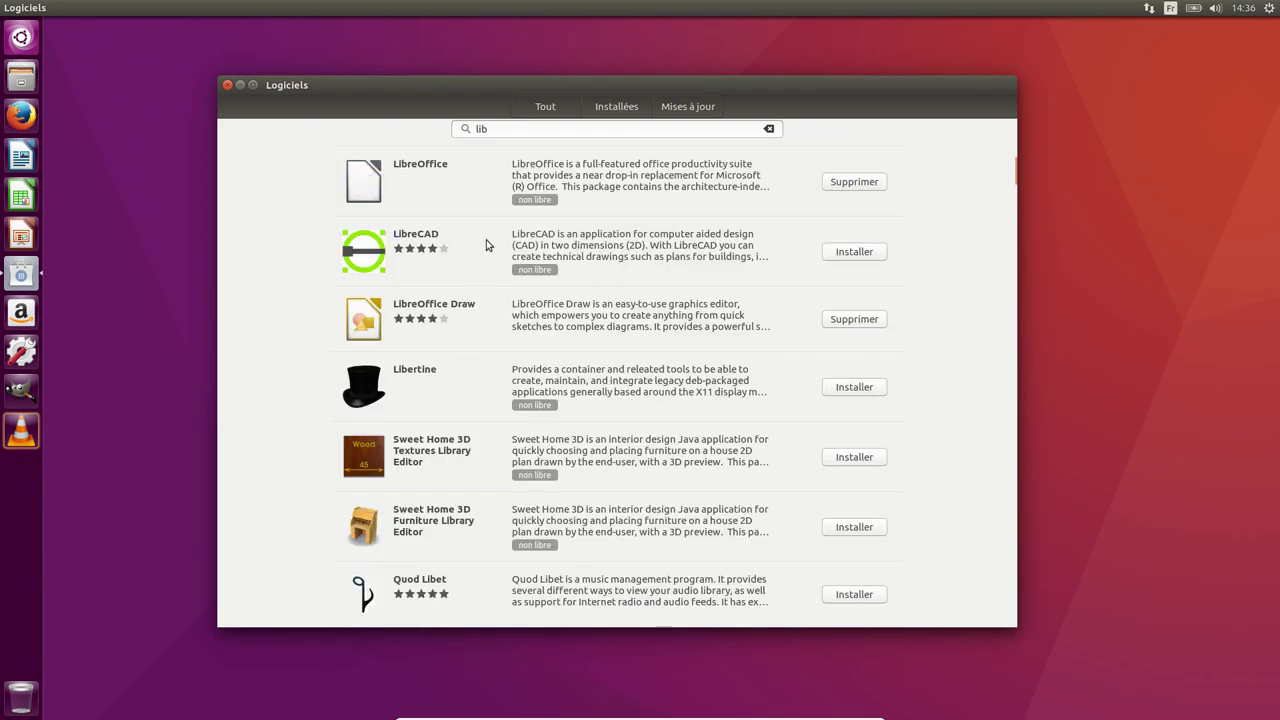
scroll(487, 245, down, 5)
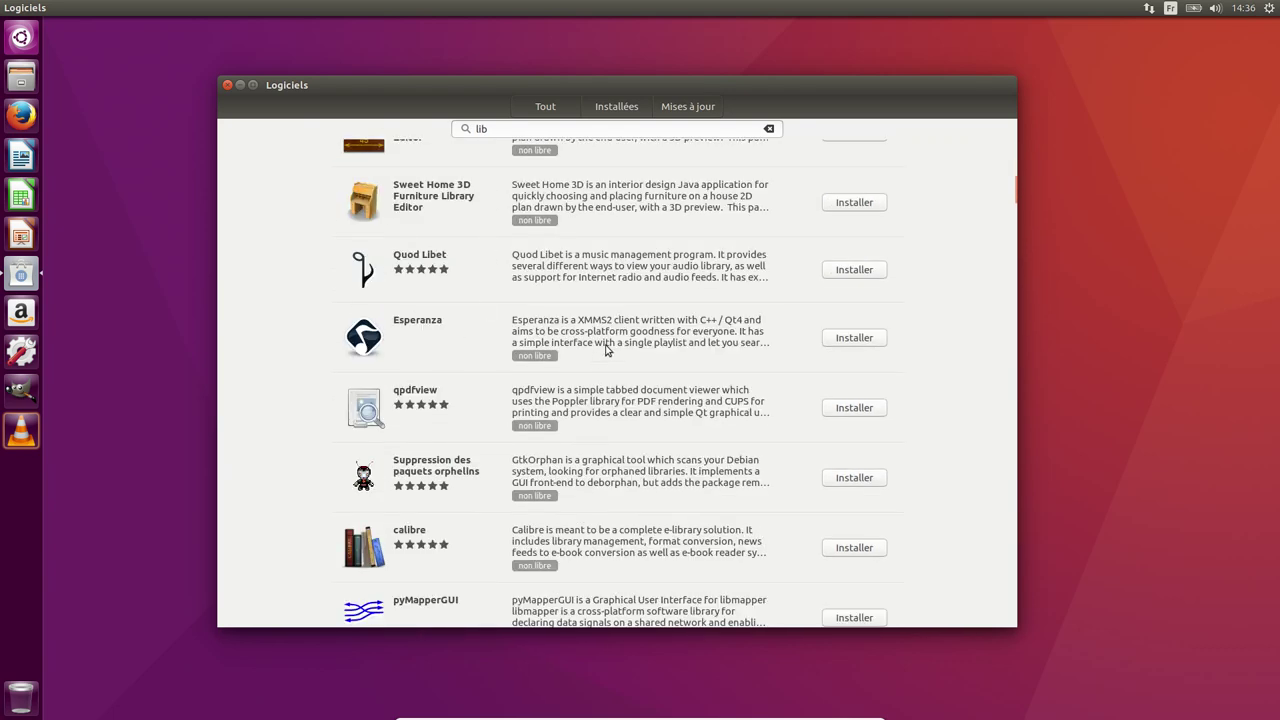
scroll(561, 397, down, 2)
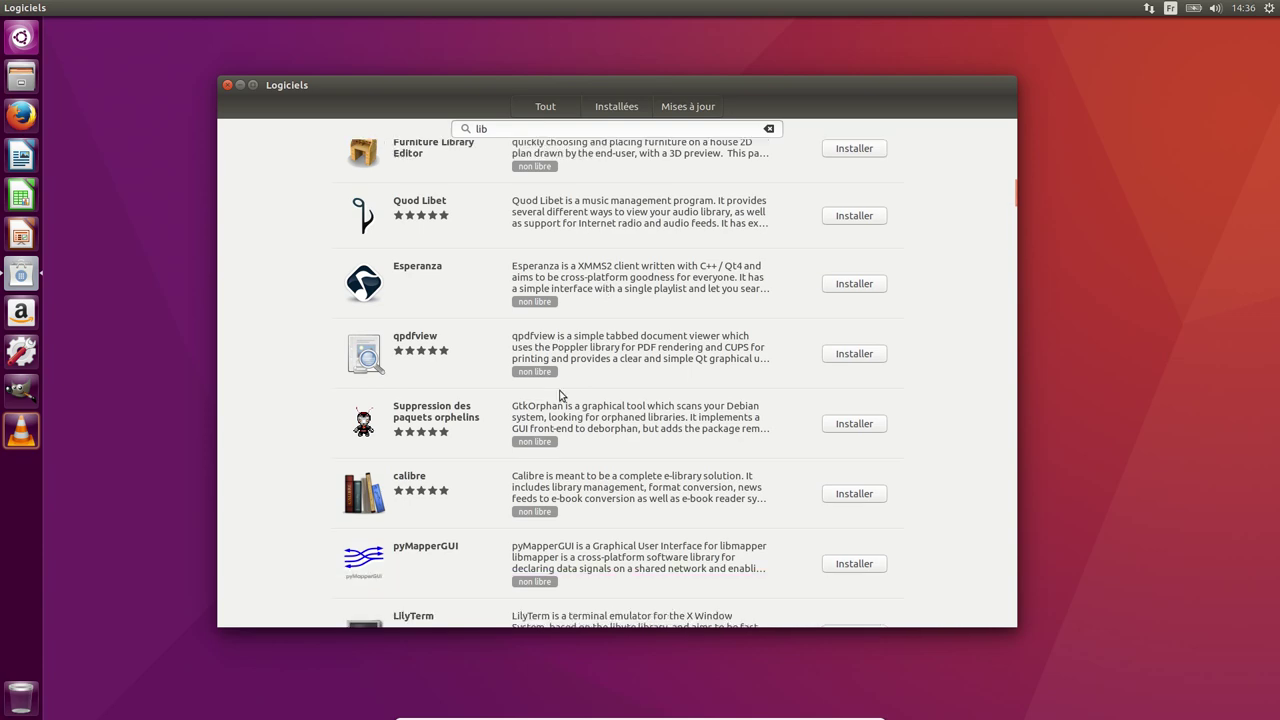
scroll(566, 378, down, 4)
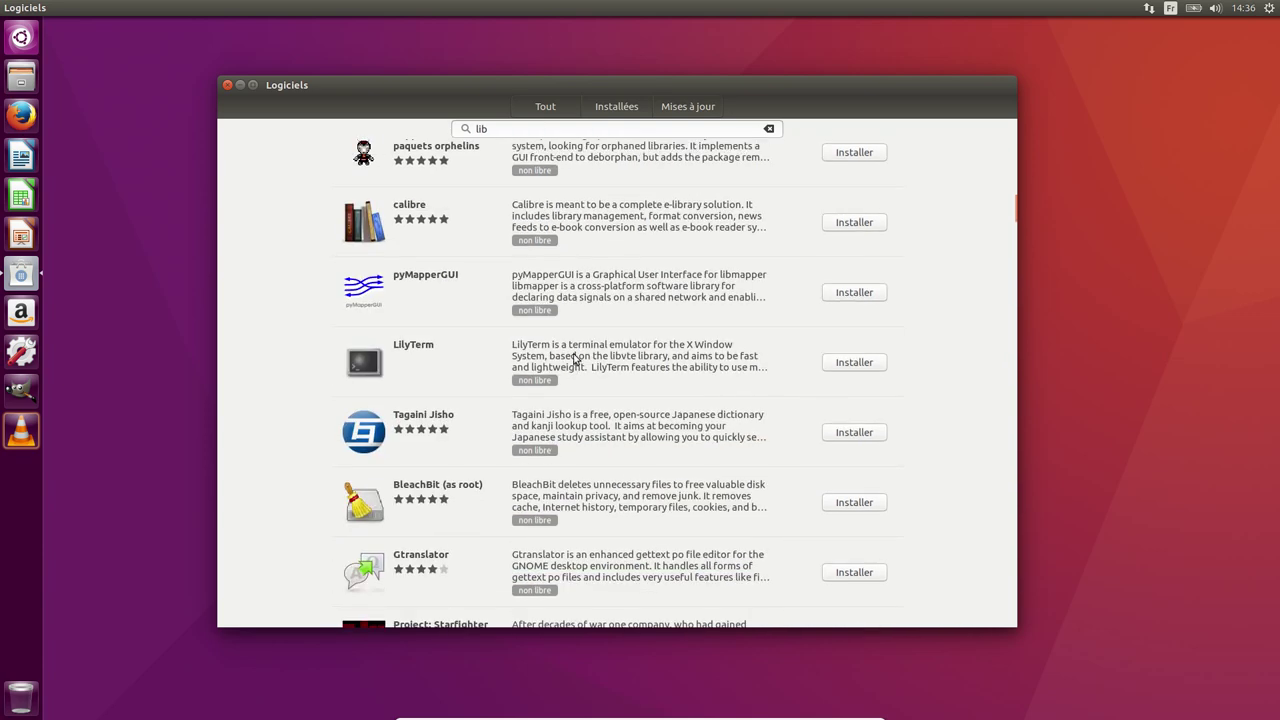
scroll(566, 348, down, 15)
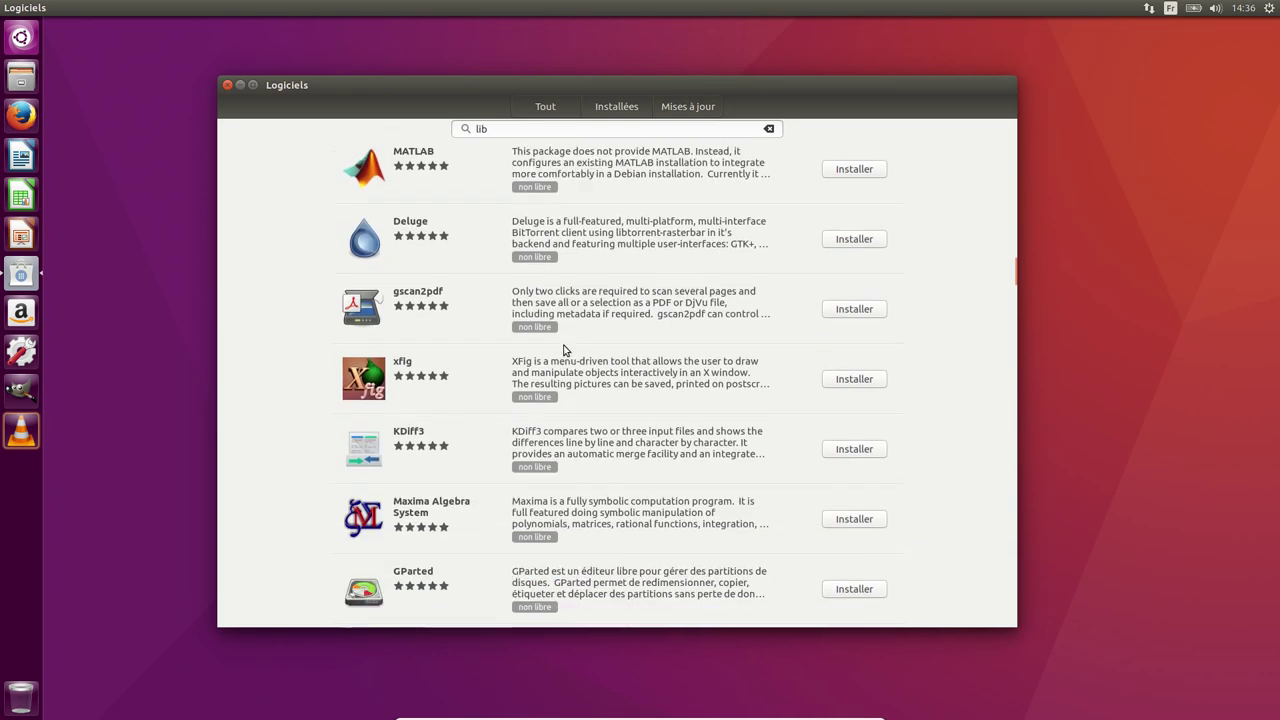
scroll(562, 346, up, 5)
scroll(561, 346, up, 15)
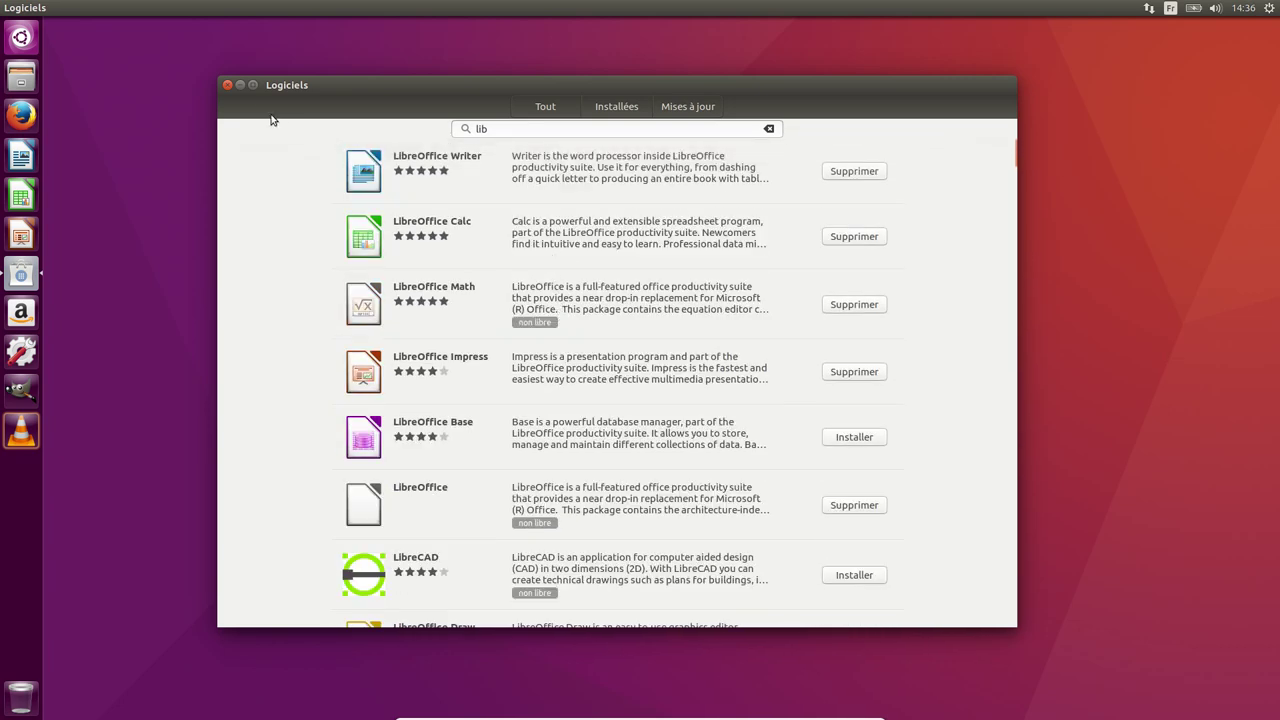
double_click(537, 128)
click(228, 85)
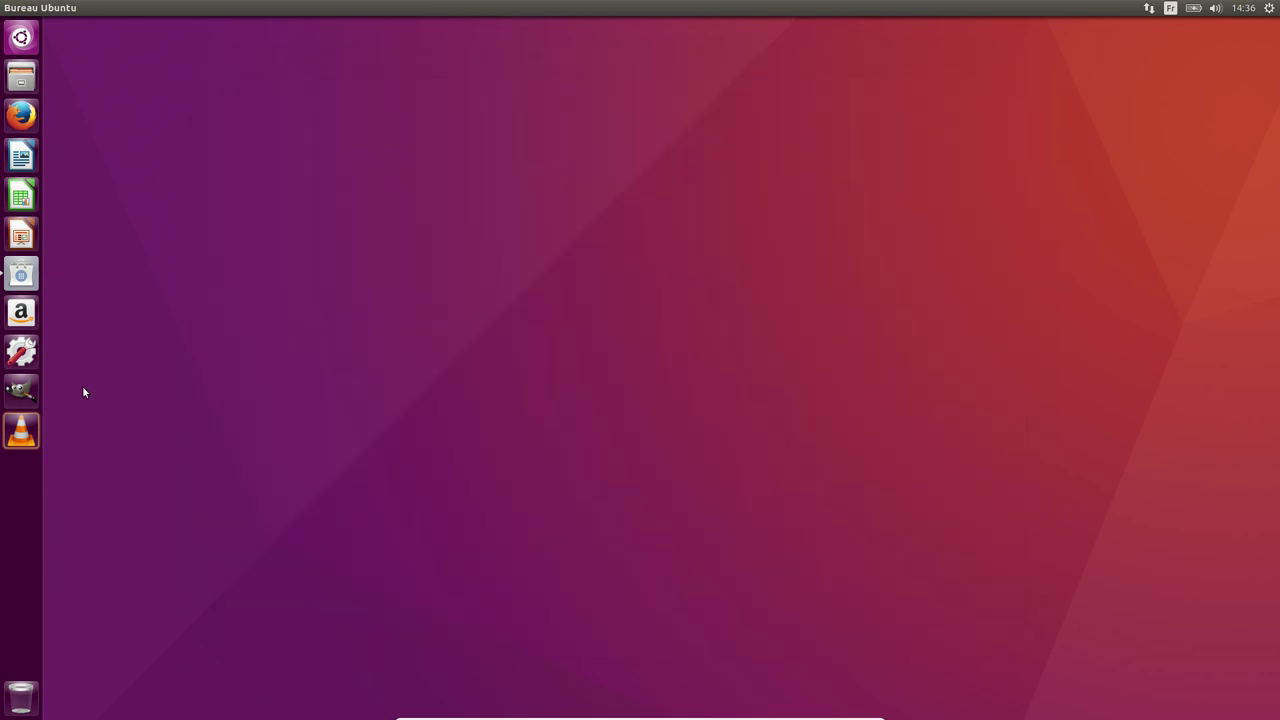
- Remove Amazon from the launcher, then bring up VLC's launcher options and dismiss them
right_click(27, 314)
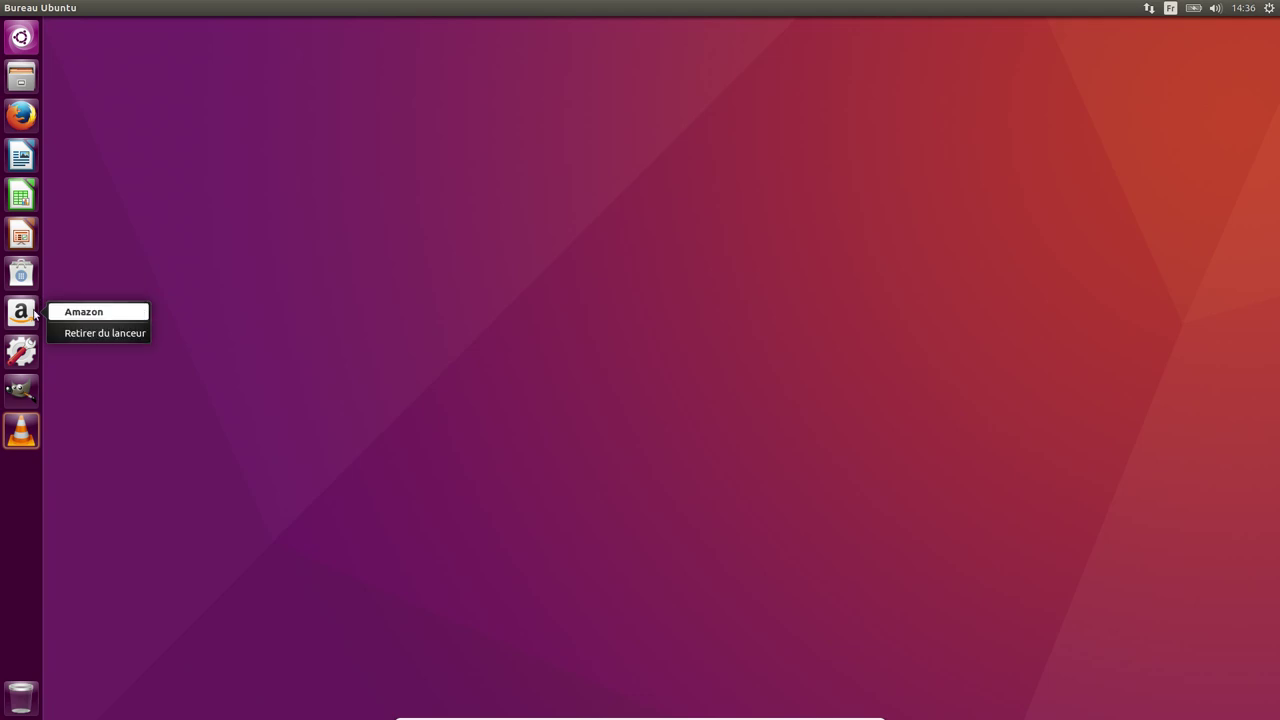
click(117, 340)
right_click(24, 400)
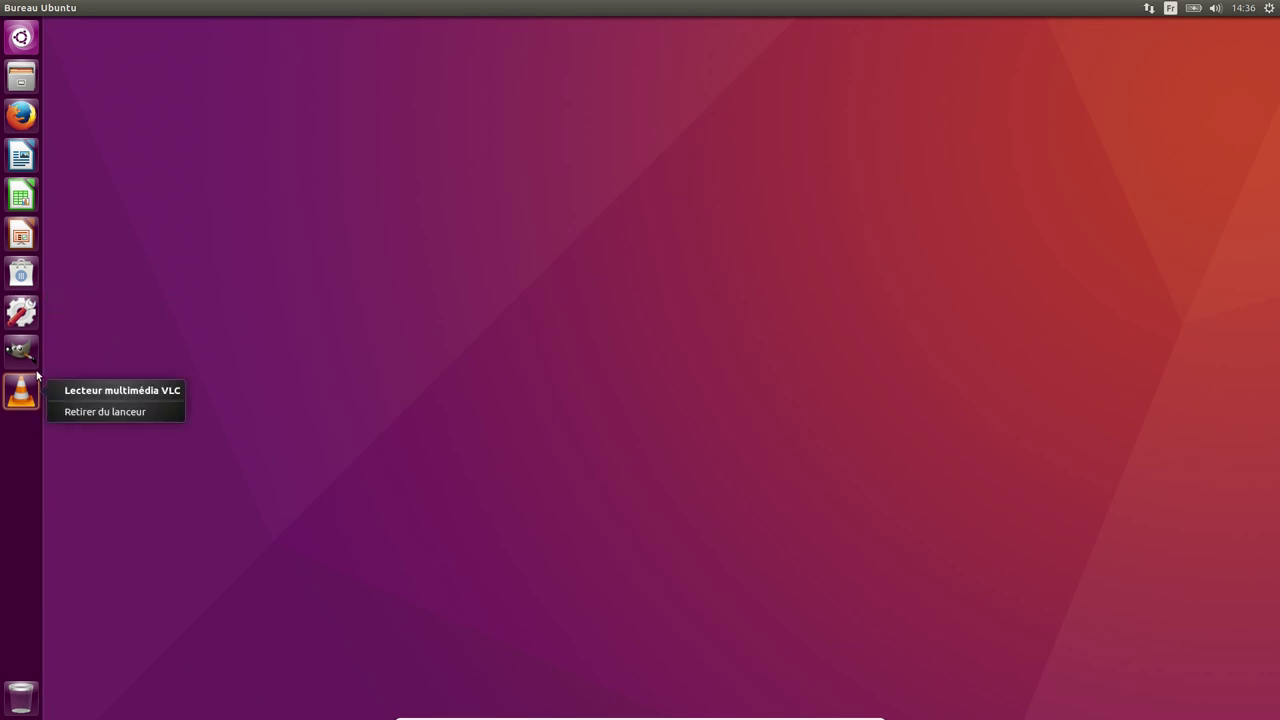
click(101, 247)
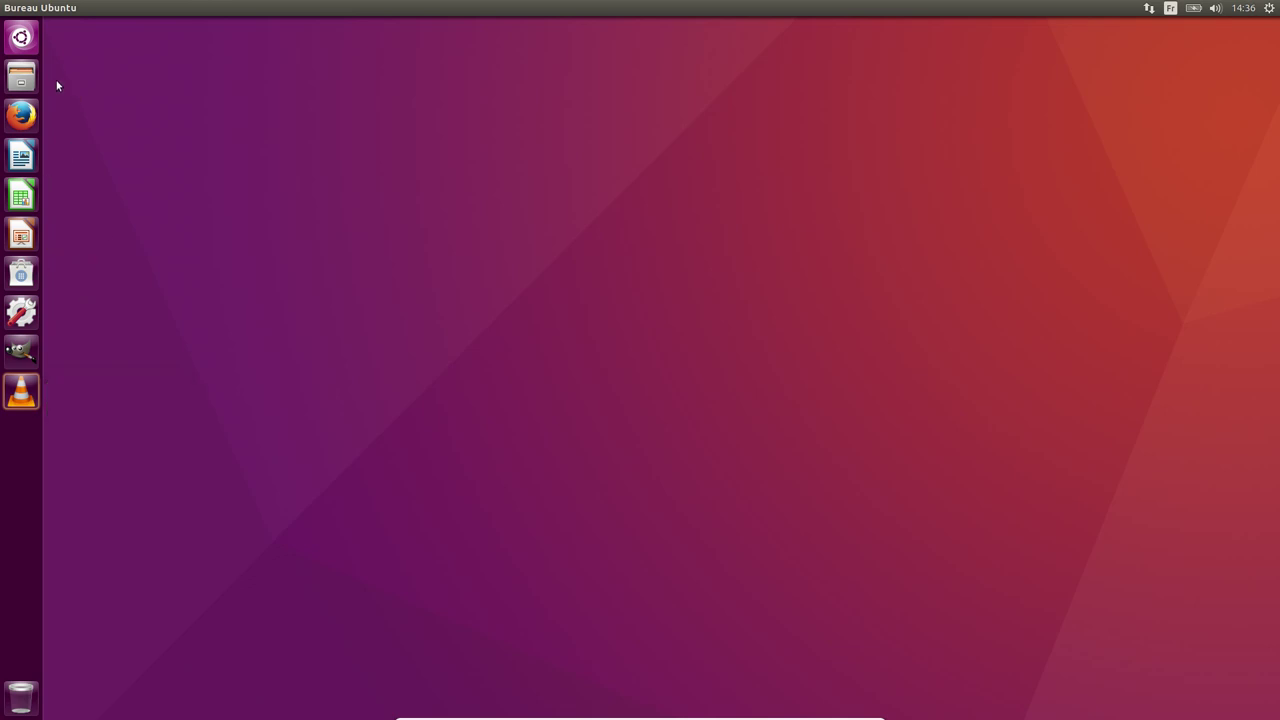
- Open the home folder in the file manager, move its window toward the middle of the desktop, and close it
click(21, 78)
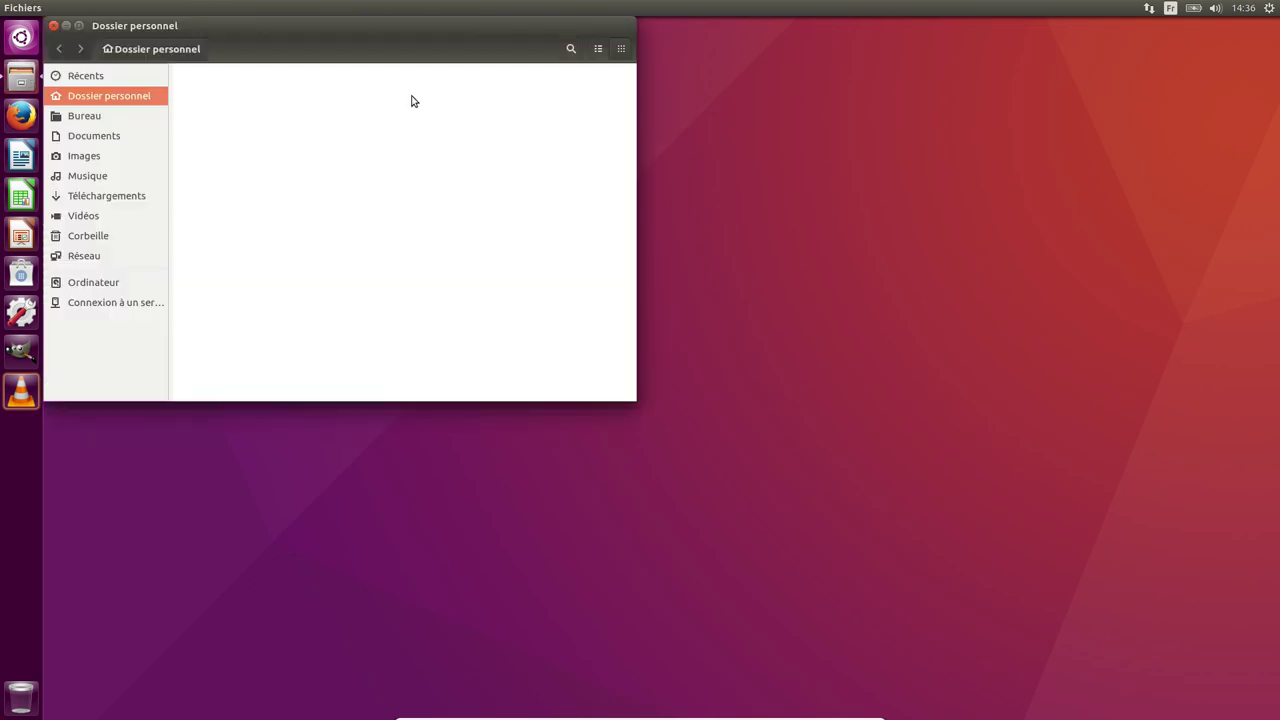
drag(291, 23, 519, 162)
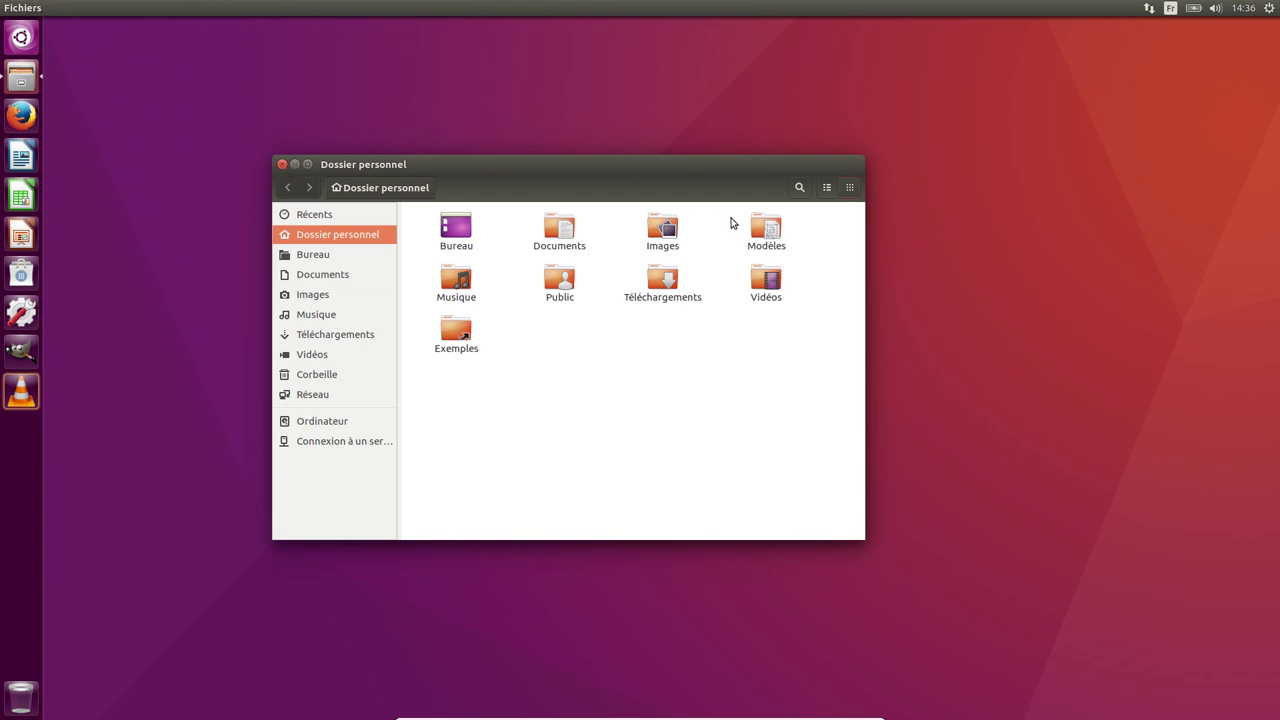
click(281, 164)
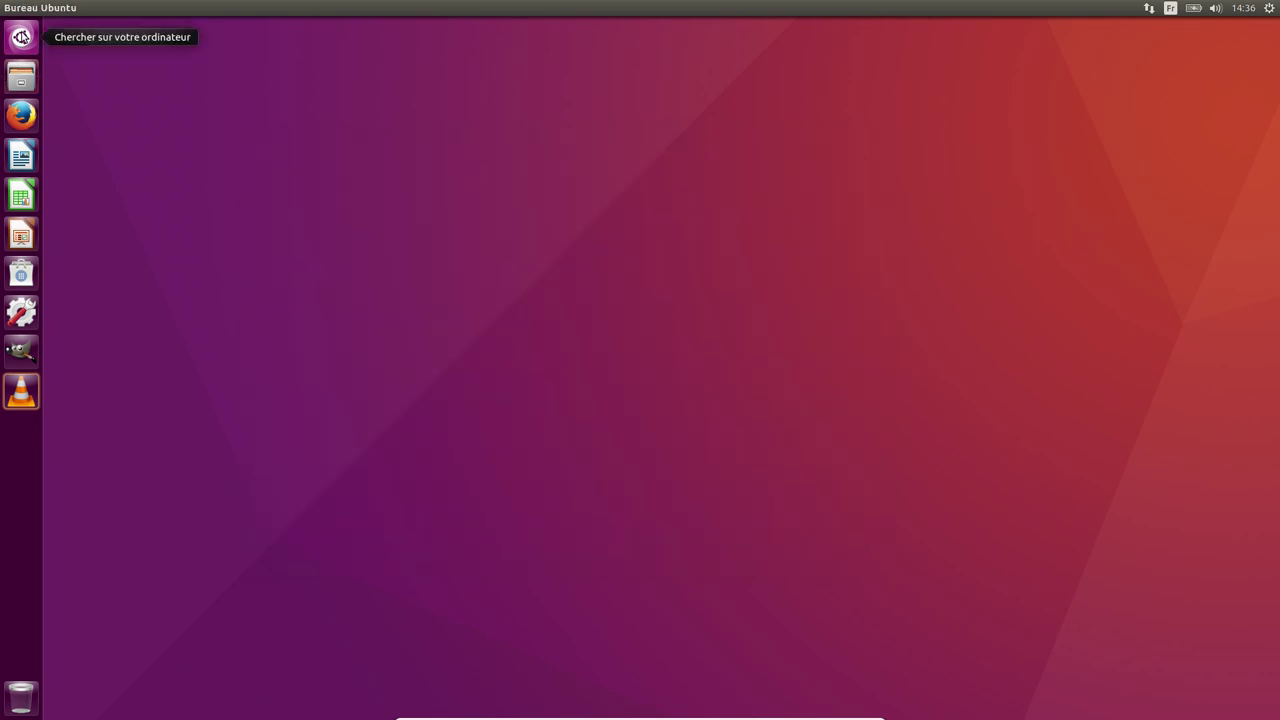
- Search the computer for "termi" and launch the matching application
click(21, 37)
text(termi)
key(Return)
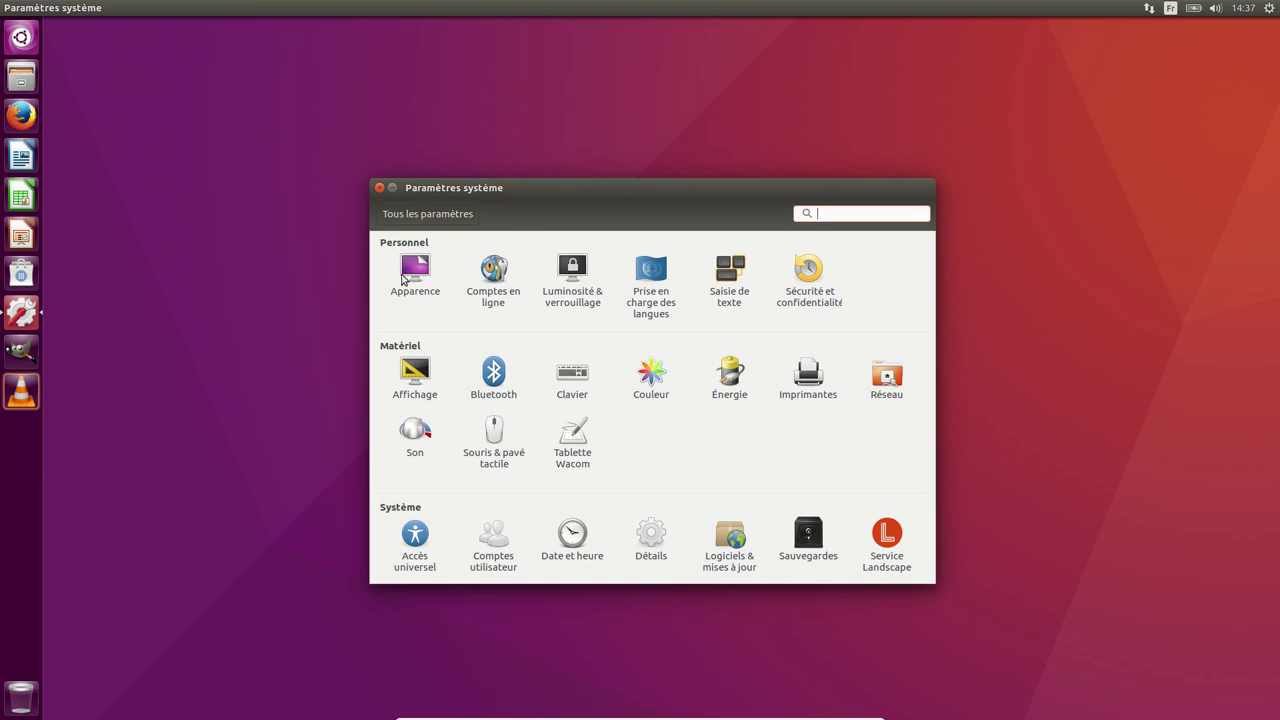
- In the Apparence behaviour settings, display window menus in the window's title bar (Dans la barre de titre de la fenêtre) and reposition the settings window slightly
click(411, 277)
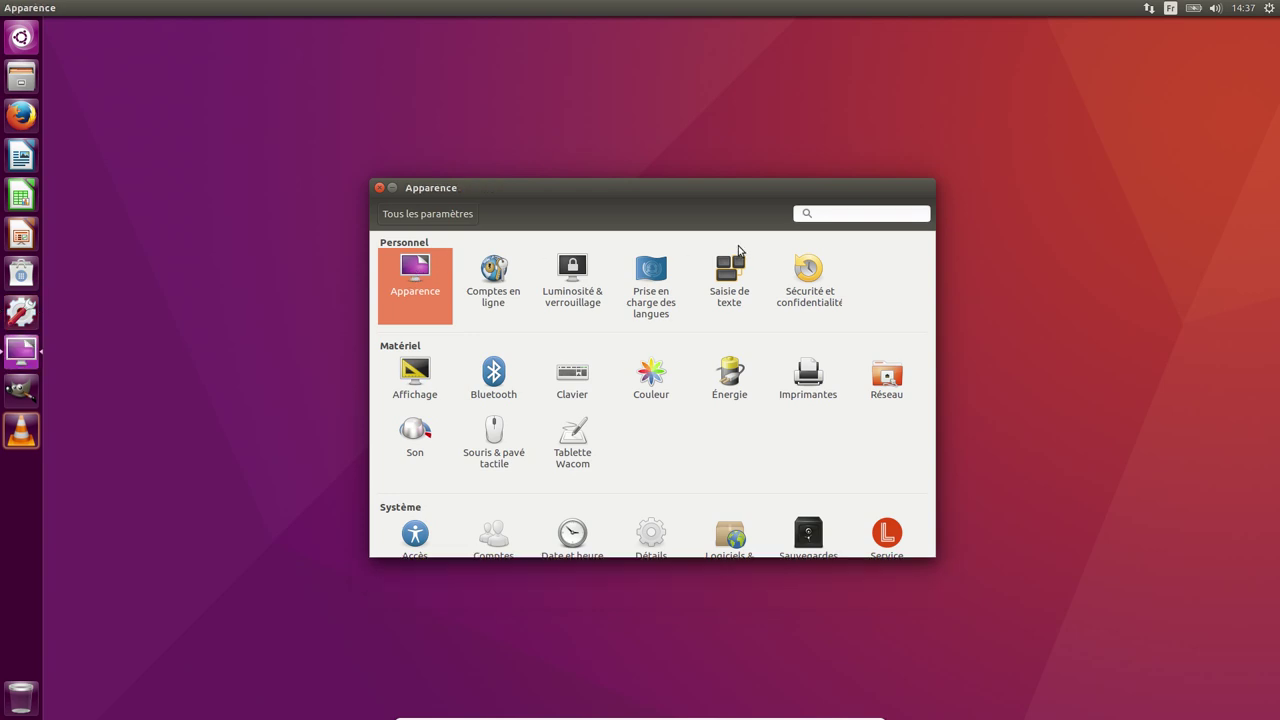
click(450, 253)
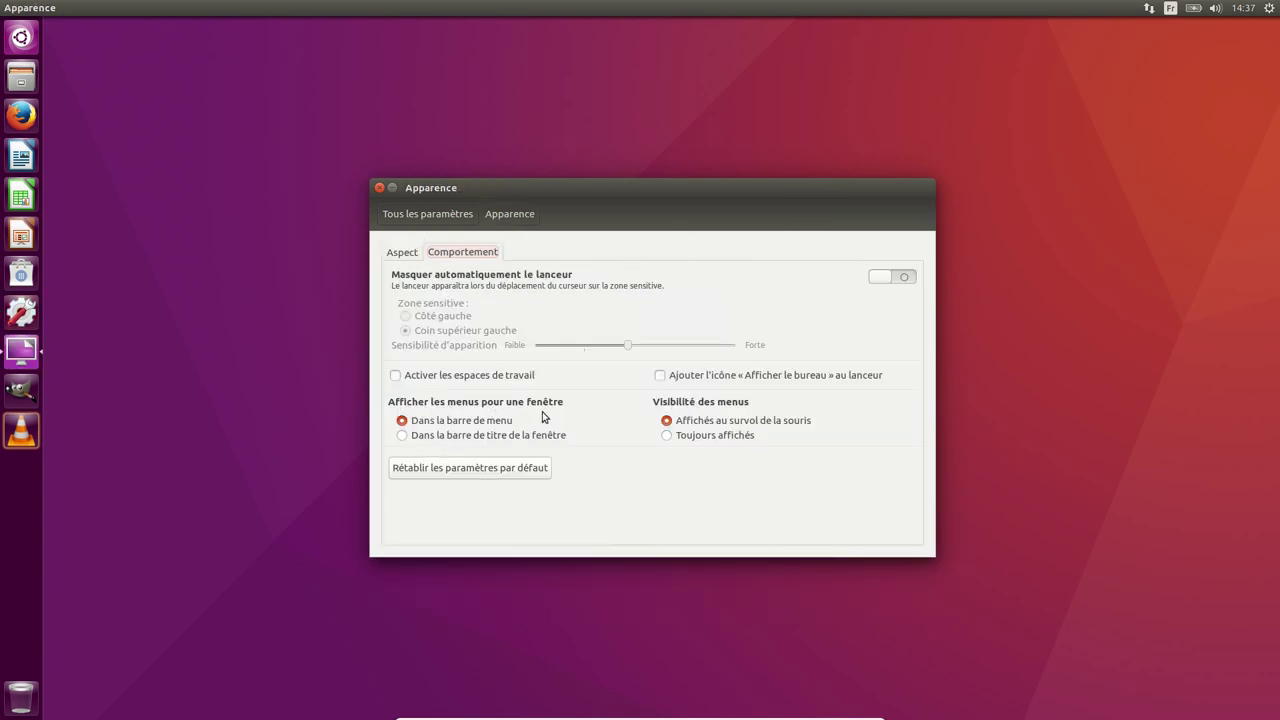
click(401, 436)
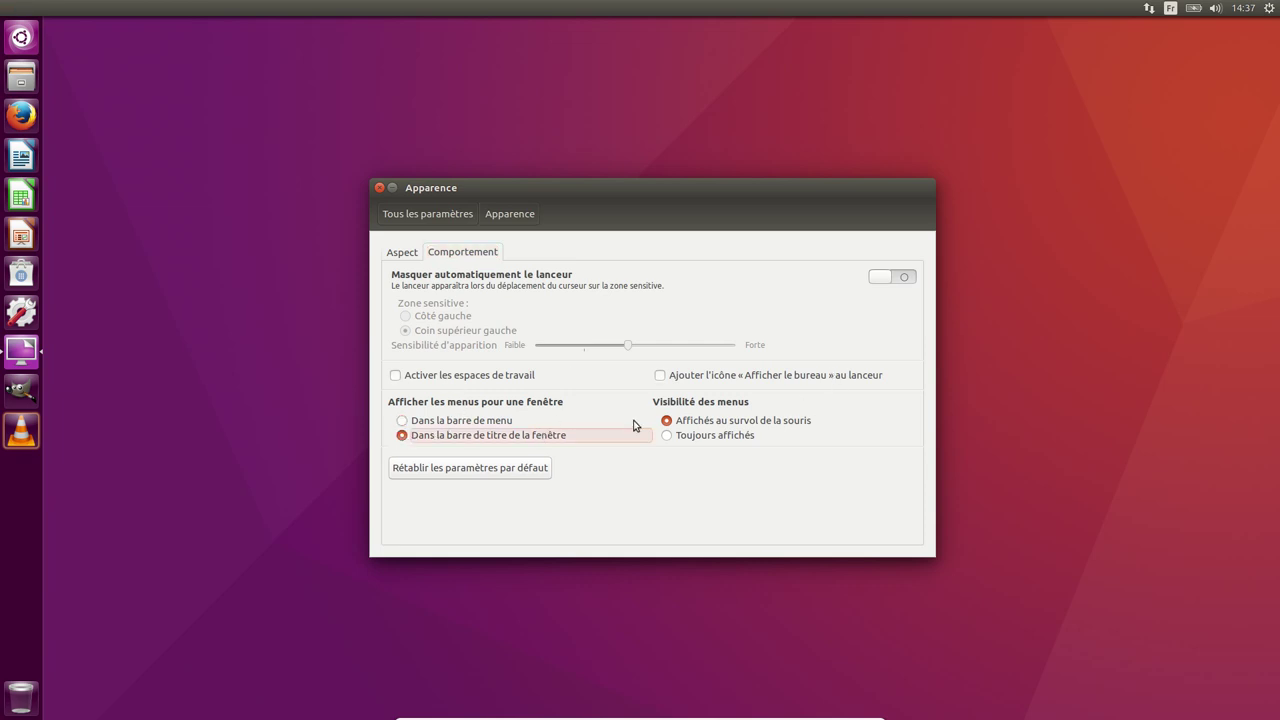
mouse_move(513, 184)
mouse_down()
mouse_move(595, 177)
mouse_move(958, 251)
mouse_move(409, 179)
mouse_move(832, 208)
mouse_move(504, 183)
mouse_up()
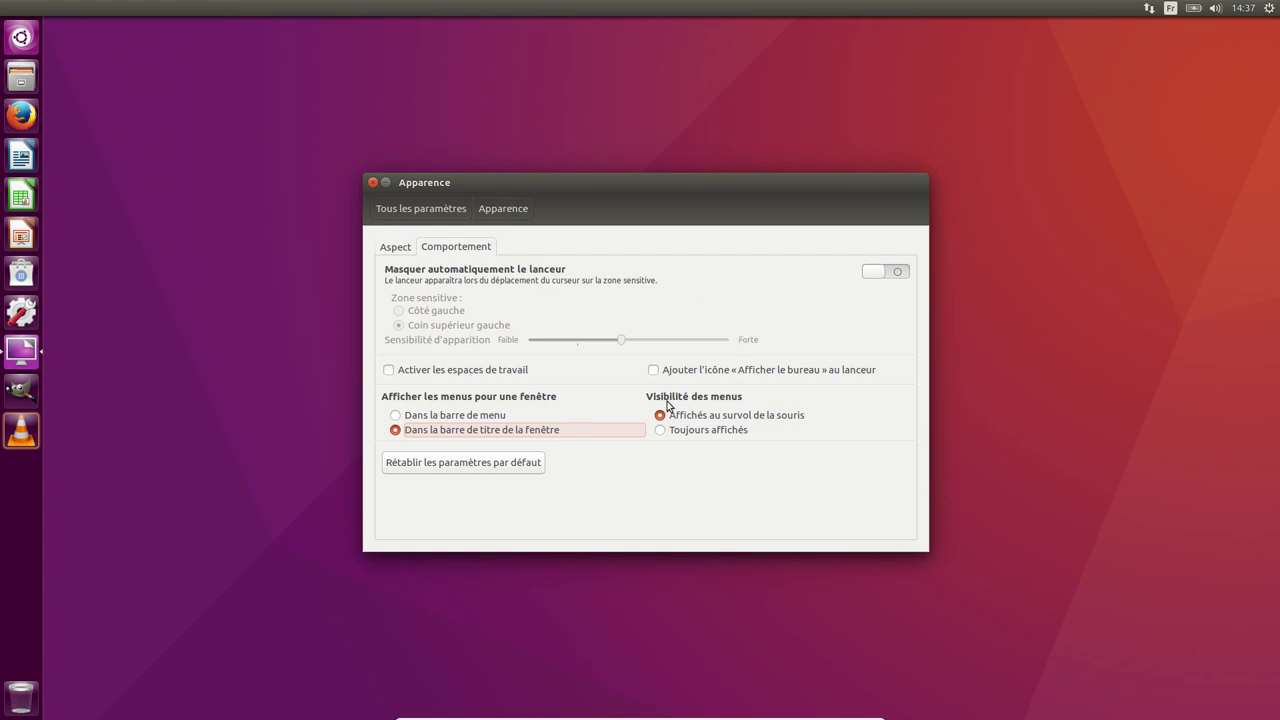
- Turn automatic hiding of the launcher on, switch it back off, and close the appearance settings
click(875, 274)
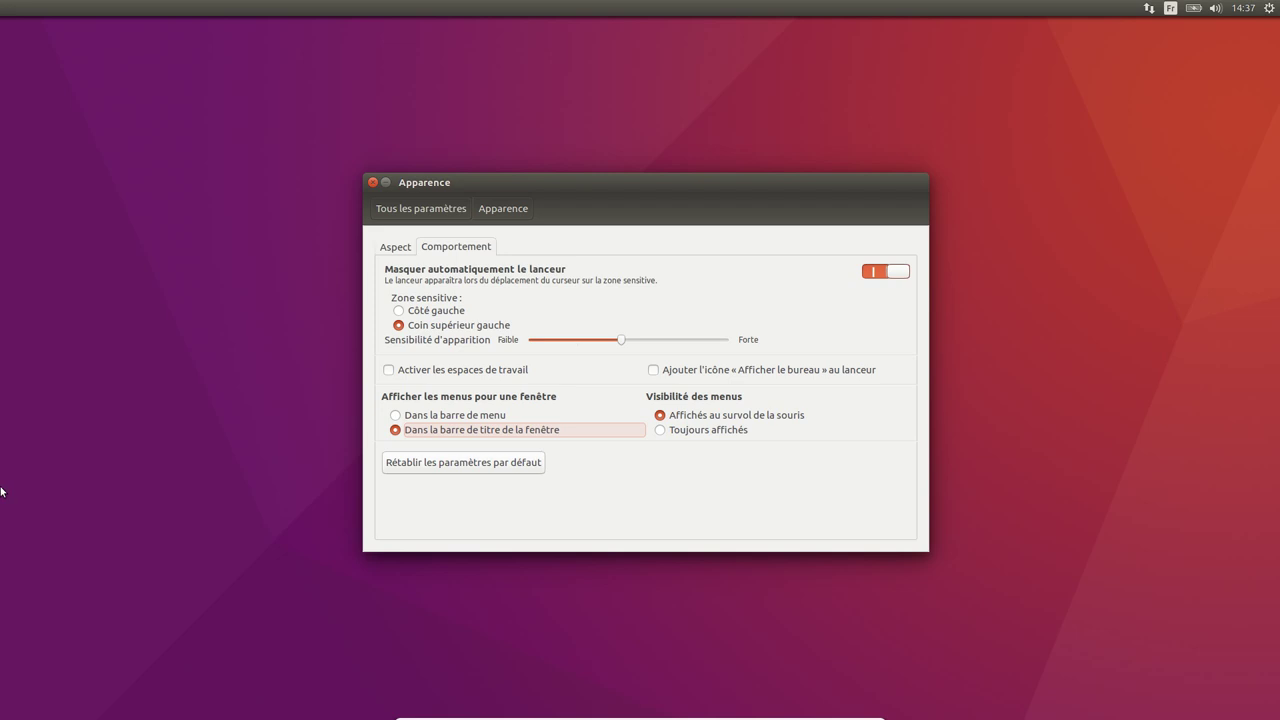
click(893, 272)
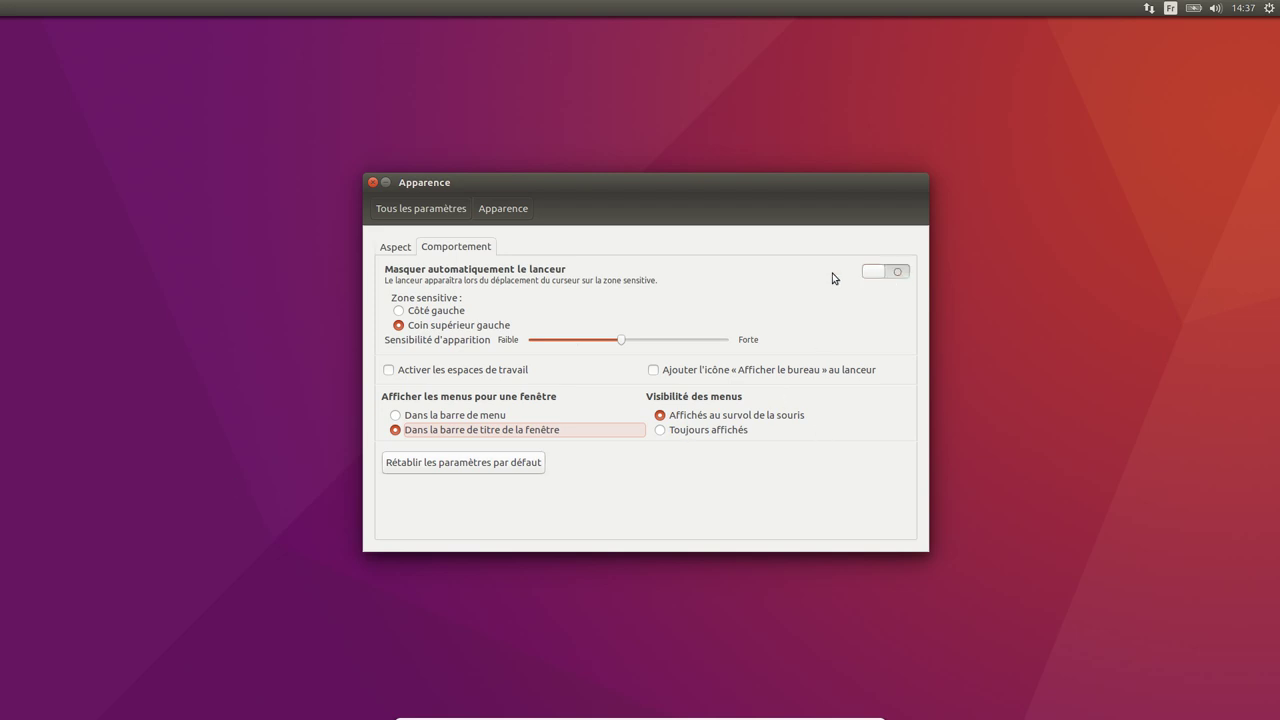
click(372, 183)
- Open the home folder in the file manager and move its window away from the launcher to check the menu placement
click(16, 86)
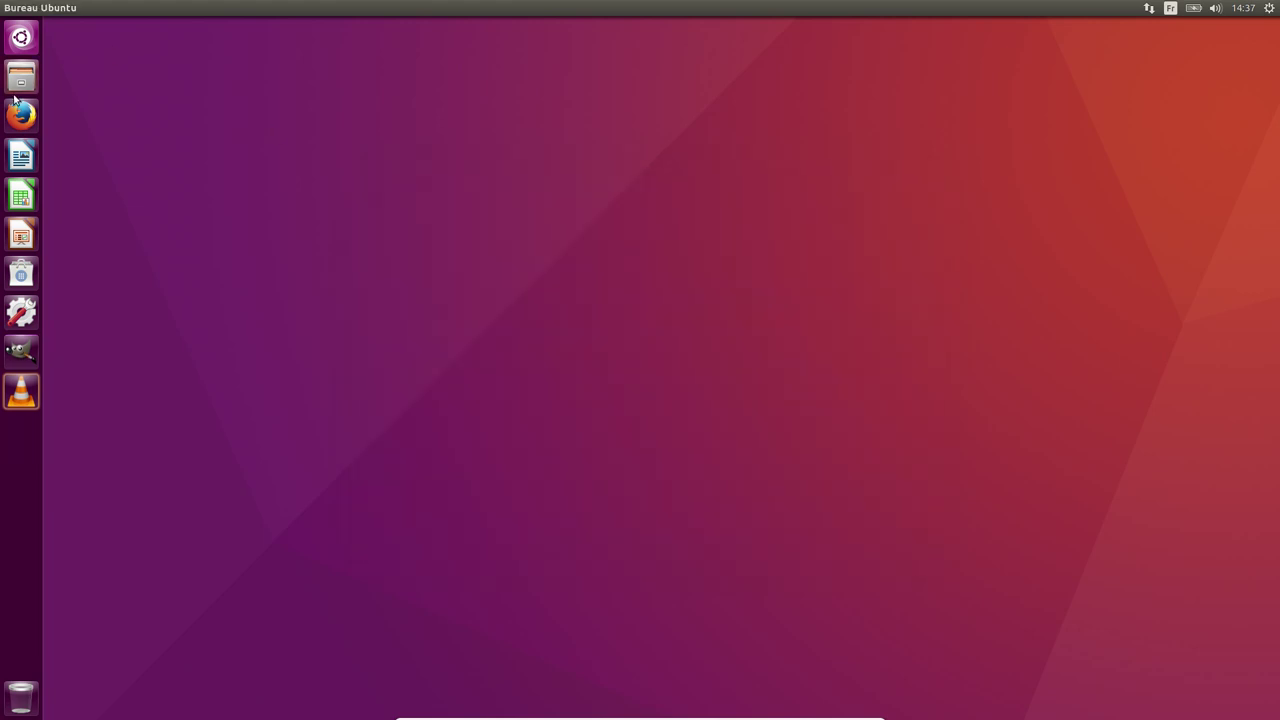
drag(145, 27, 293, 156)
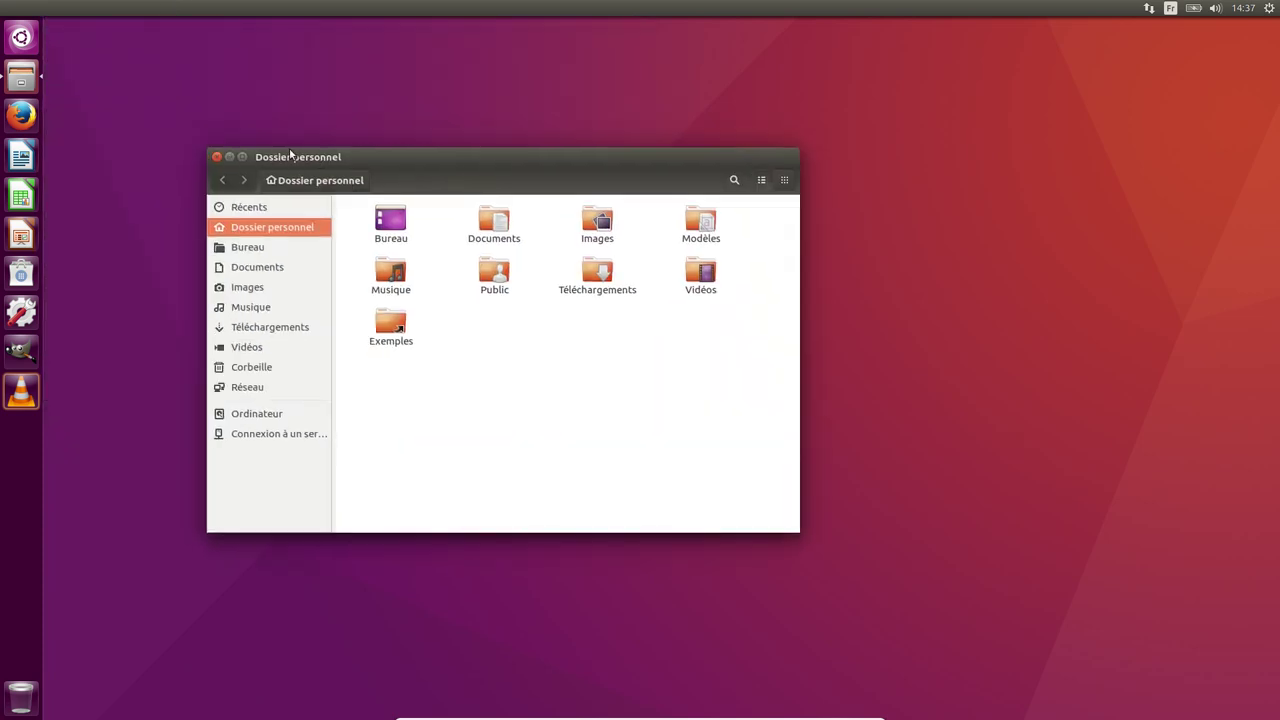
- Log out of the session, confirm, and log back in with the account password
click(1269, 9)
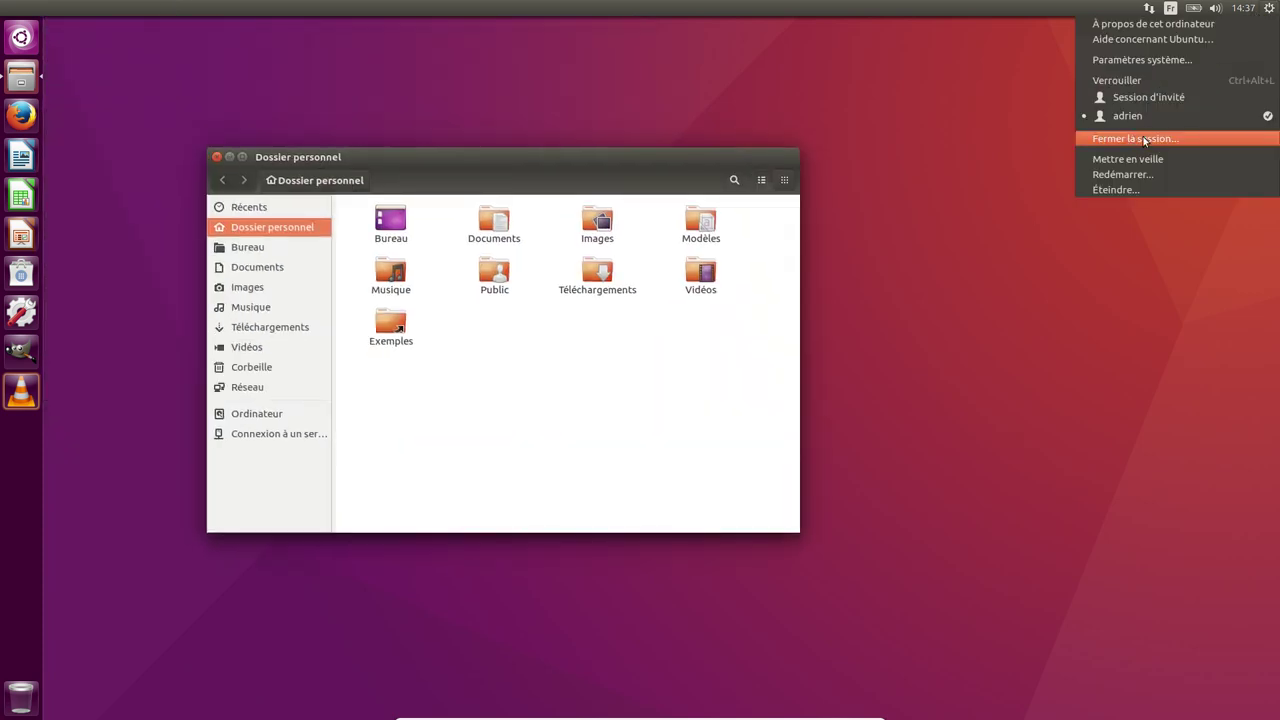
click(689, 394)
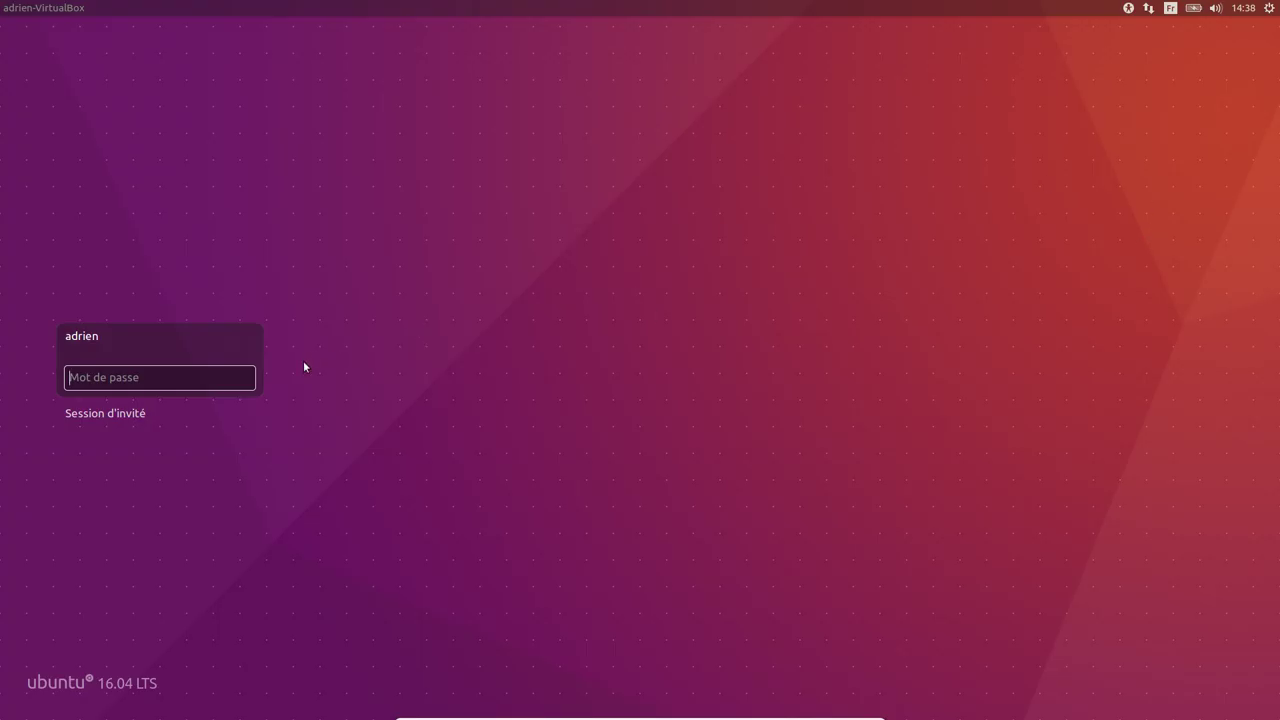
text(********)
key(Return)
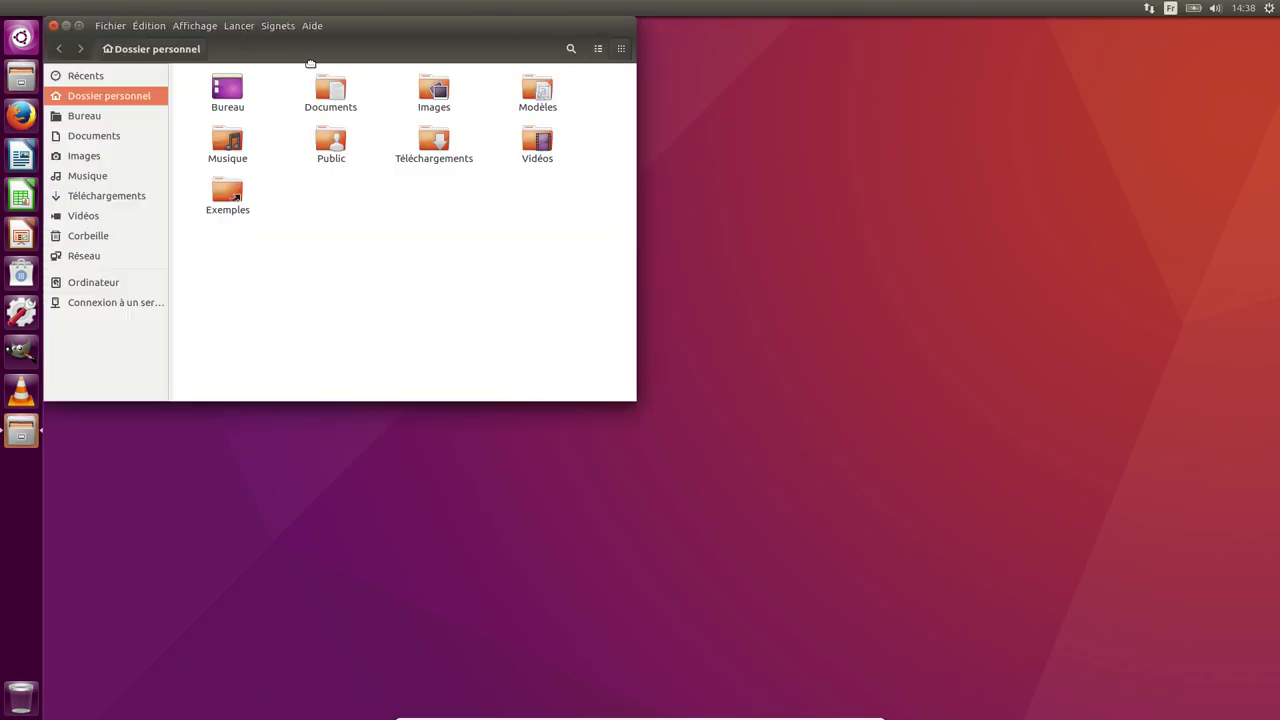
- Move the home folder window toward the middle of the desktop, view the file manager's version in its À propos information, and close that dialog
drag(309, 57, 571, 203)
click(434, 191)
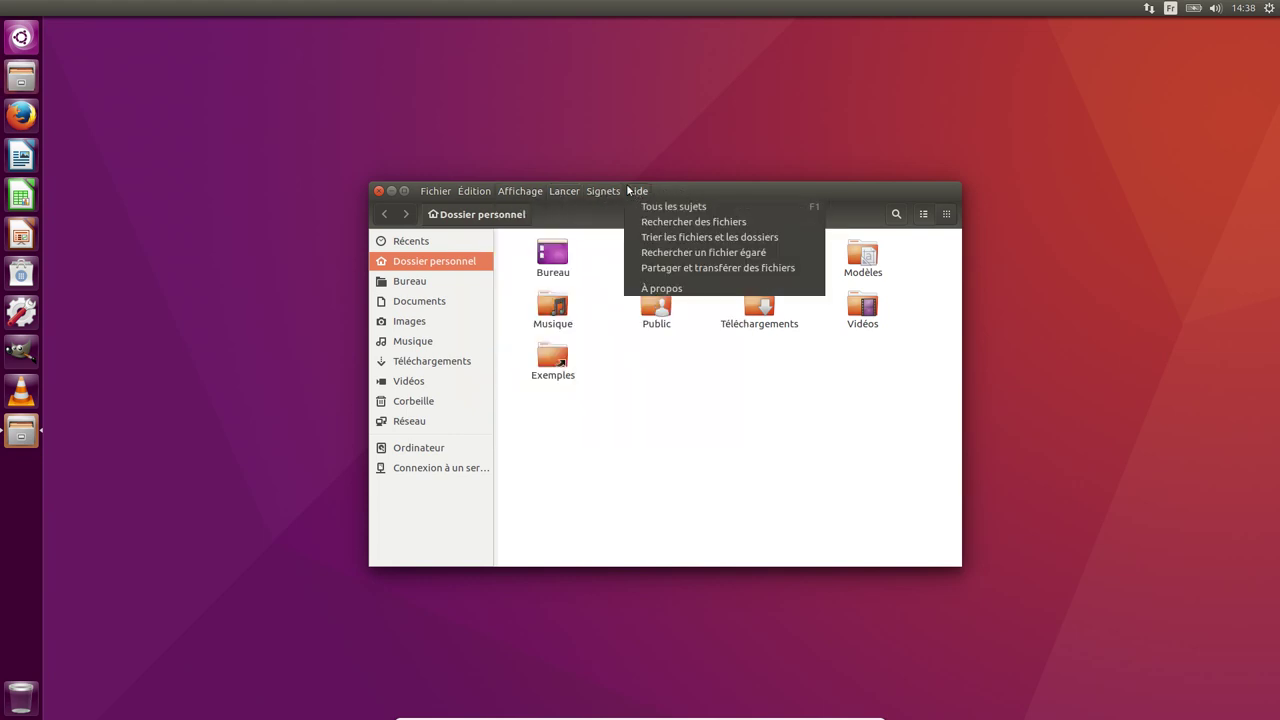
click(650, 288)
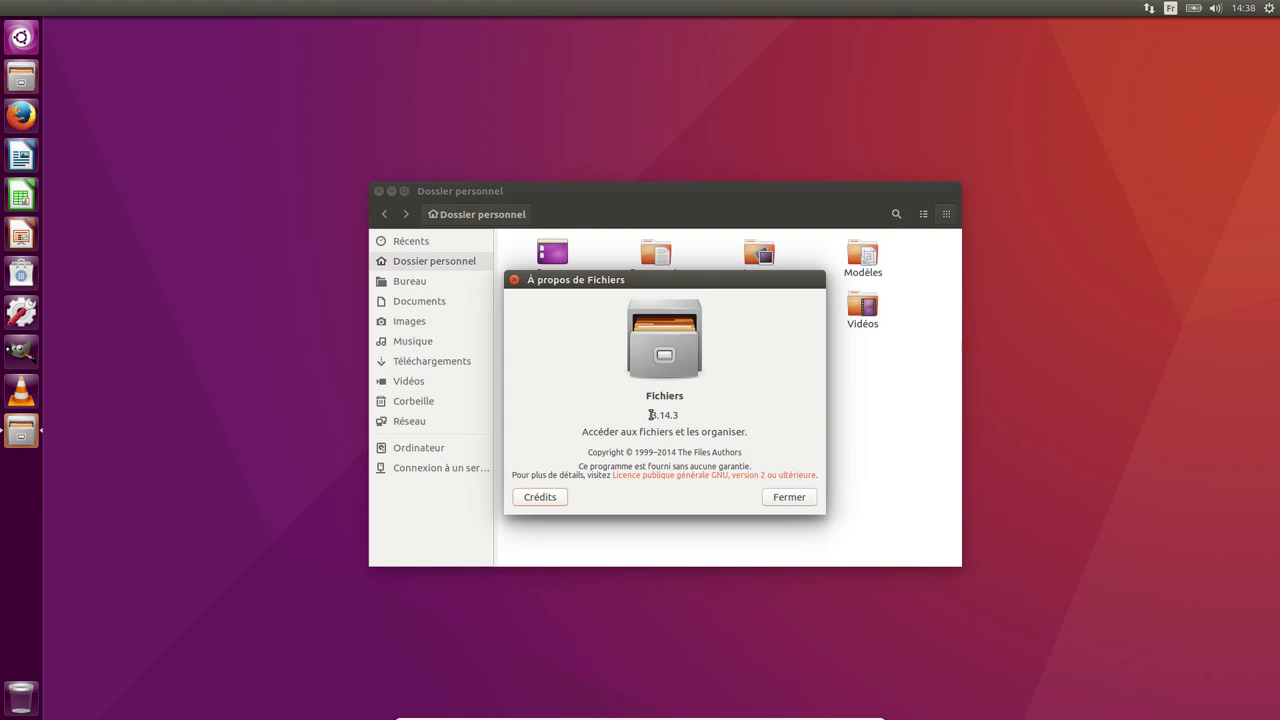
click(791, 497)
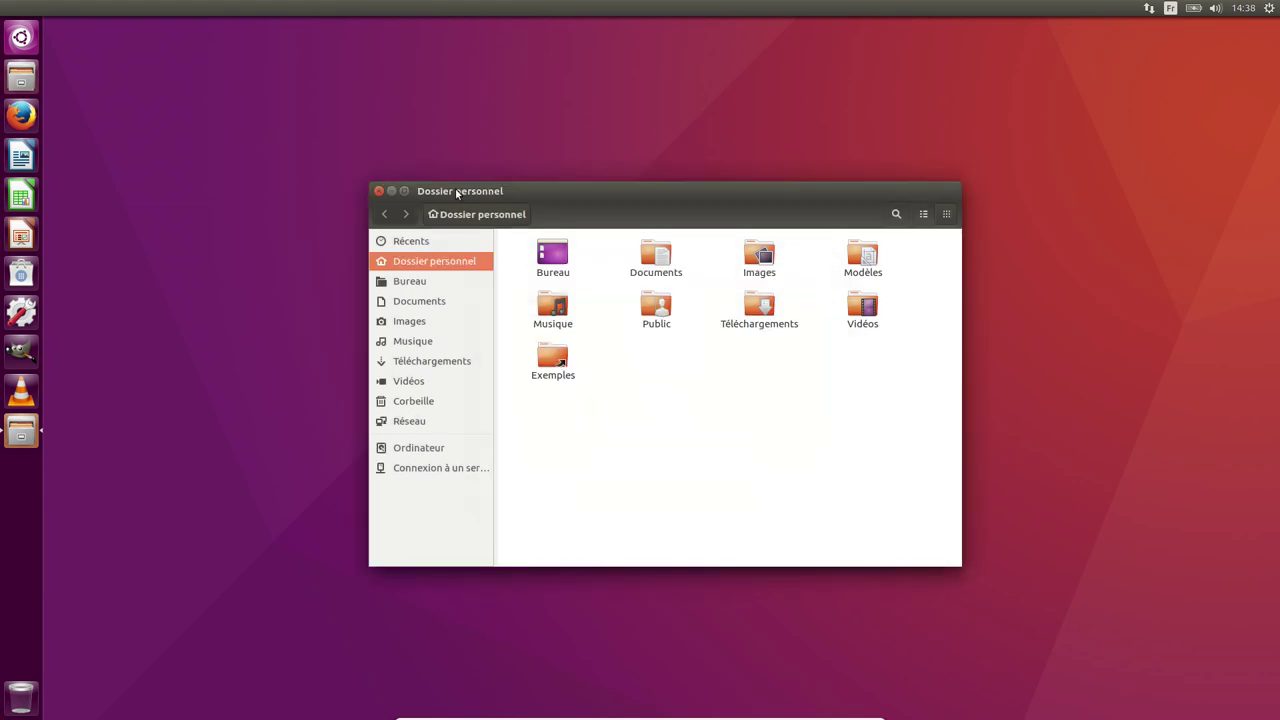
- Browse the Bureau, Documents, Images, Musique and Vidéos folders in the file manager
click(437, 285)
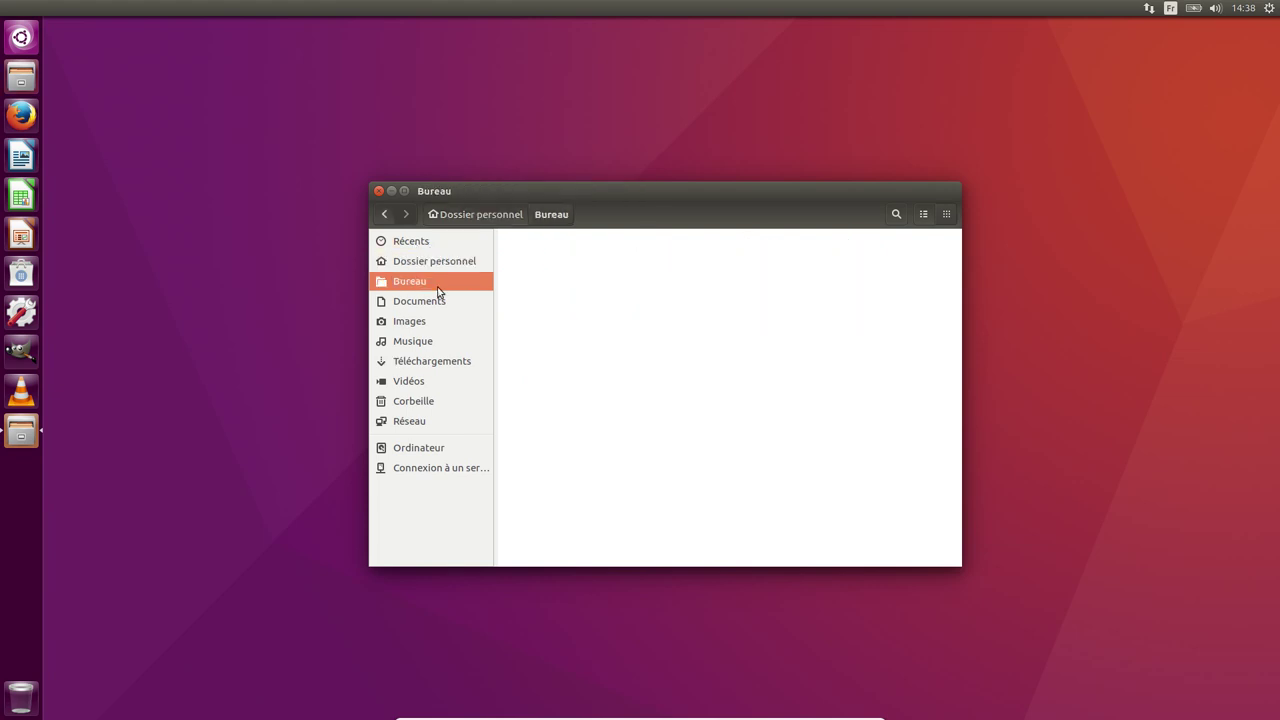
click(437, 302)
click(436, 322)
click(435, 342)
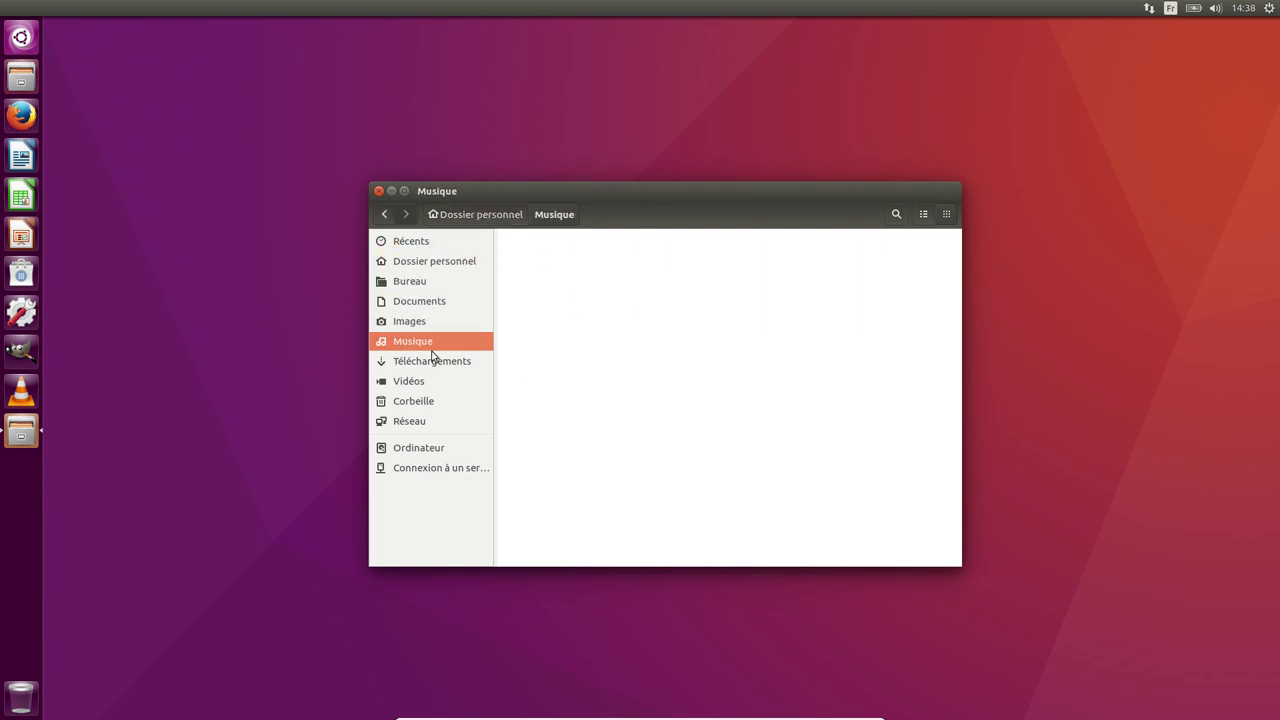
click(435, 380)
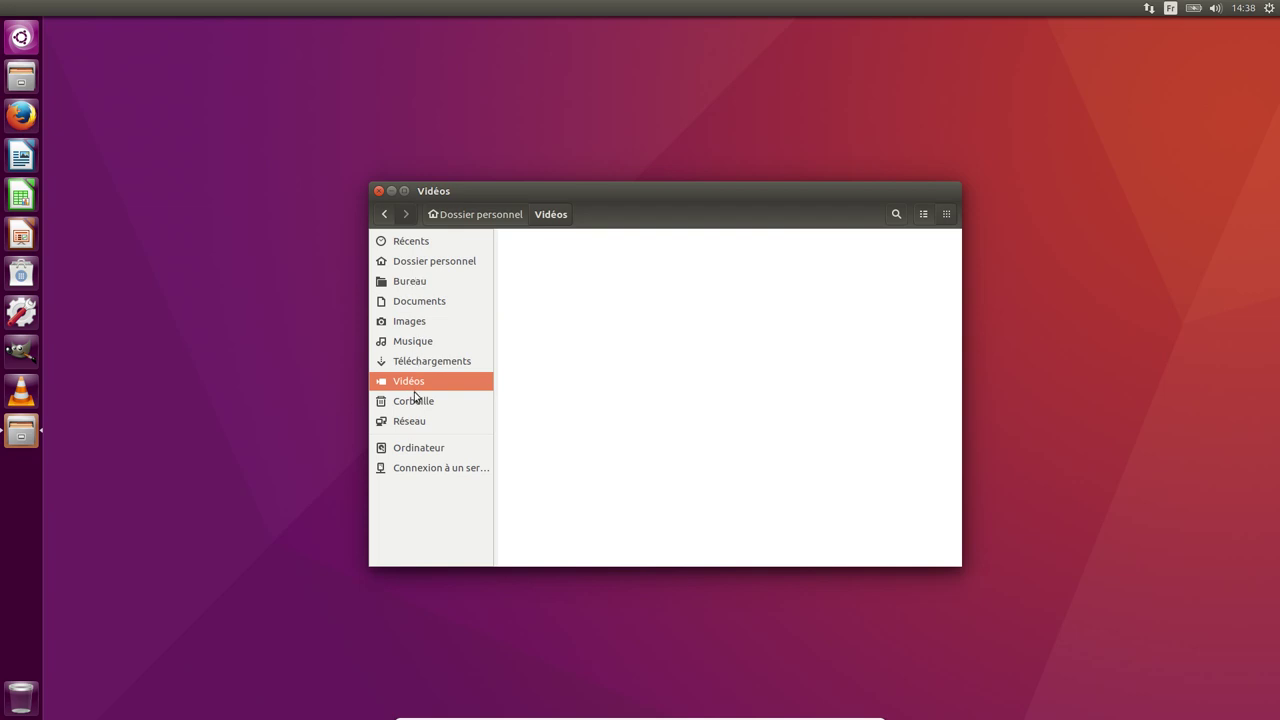
- Browse the network locations in the file manager, view the Windows shares on SUPERLINUX, and return to the network list
click(418, 423)
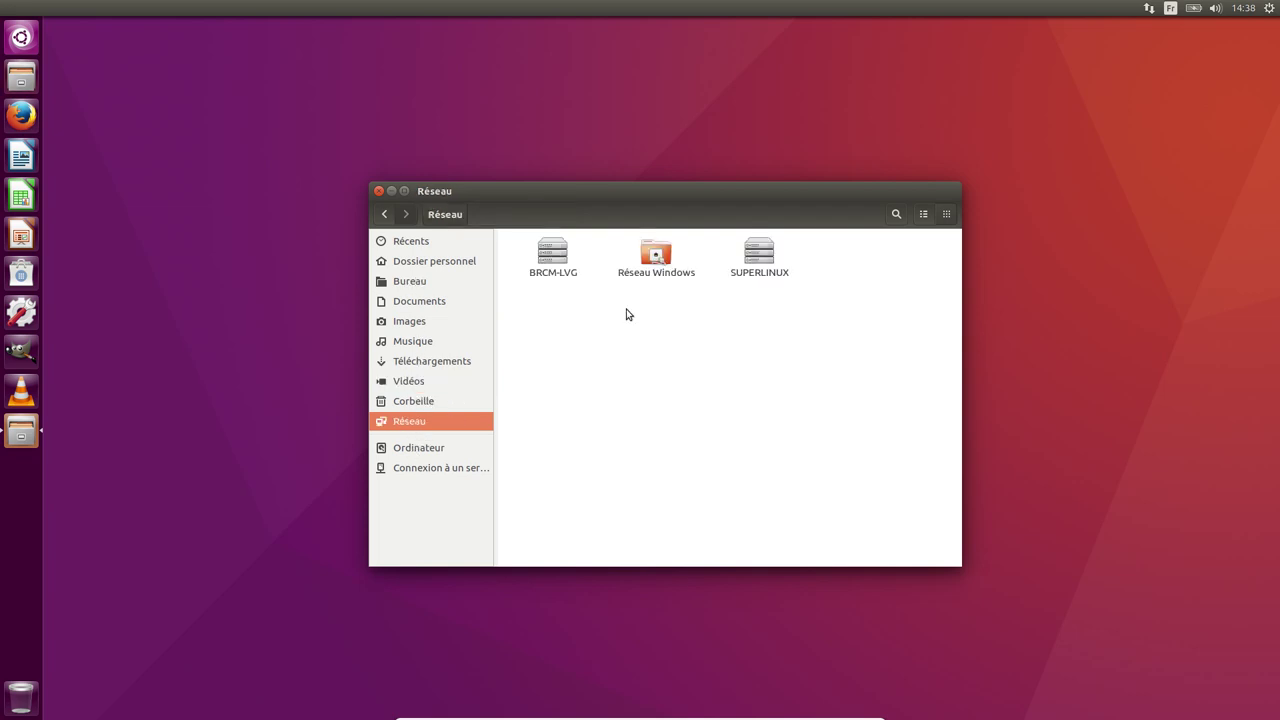
click(755, 265)
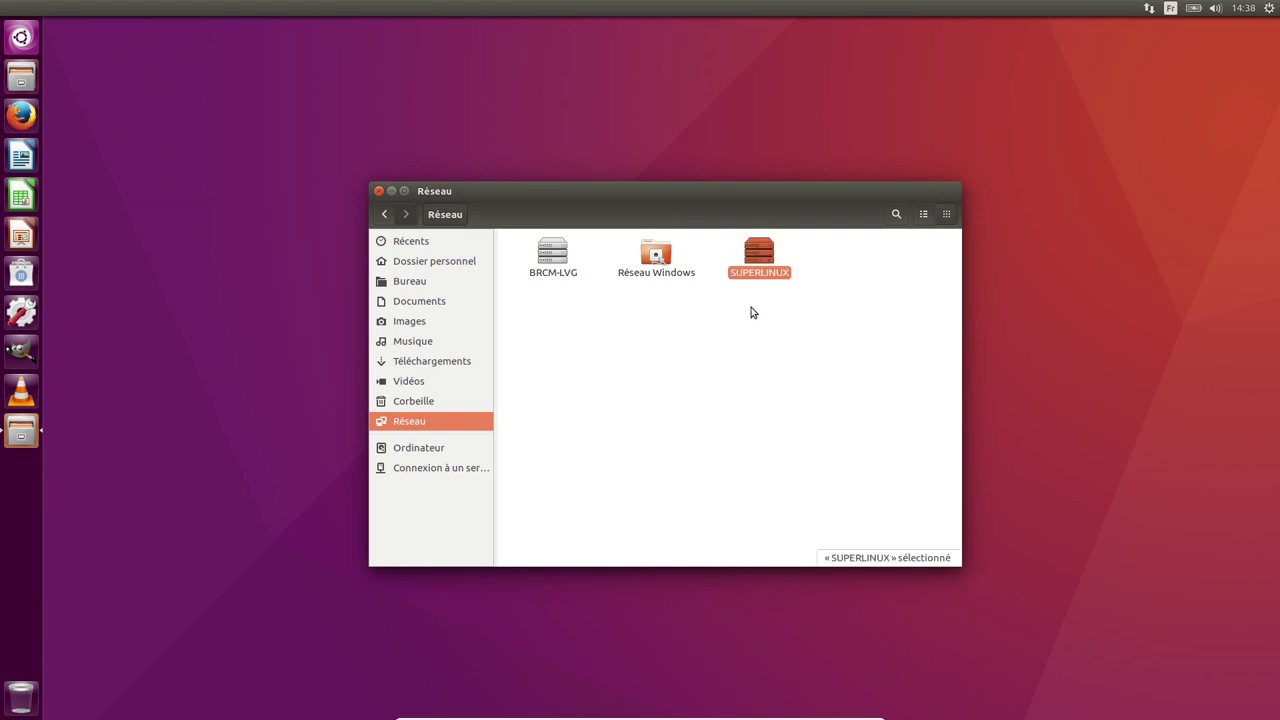
double_click(785, 274)
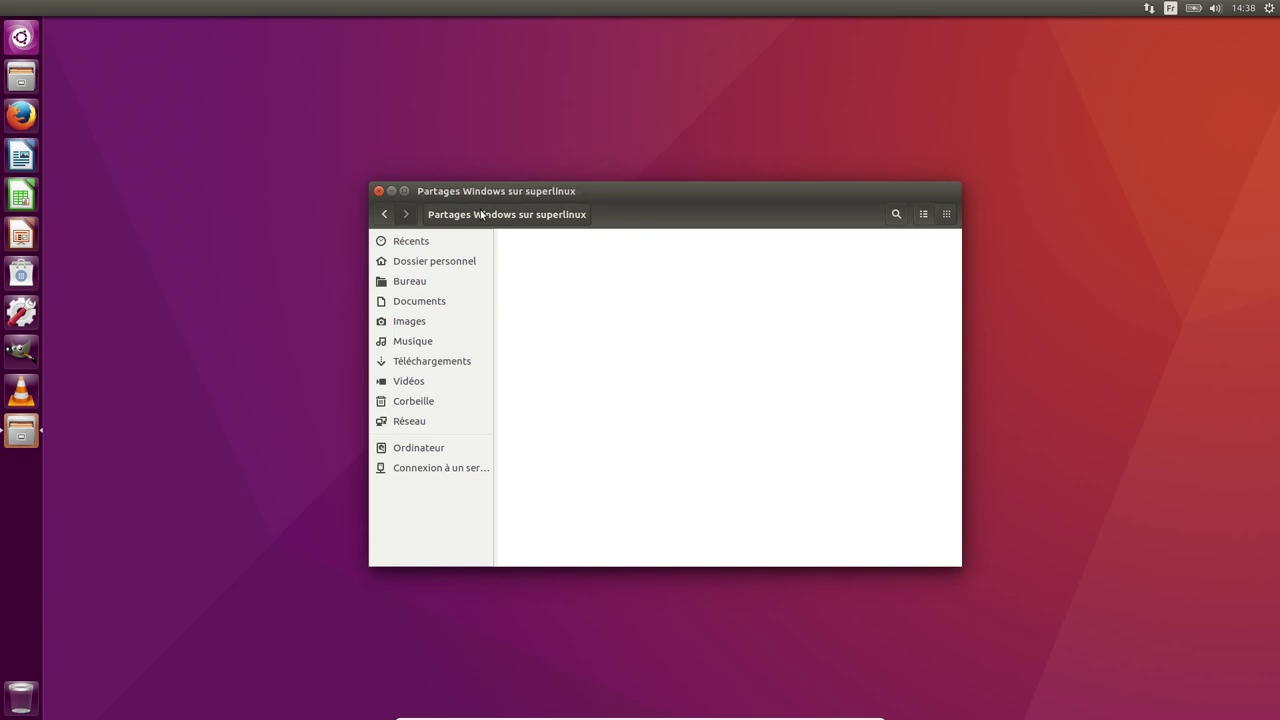
click(386, 215)
- Open the BRCM-LVG network computer and mount its storage share
click(553, 259)
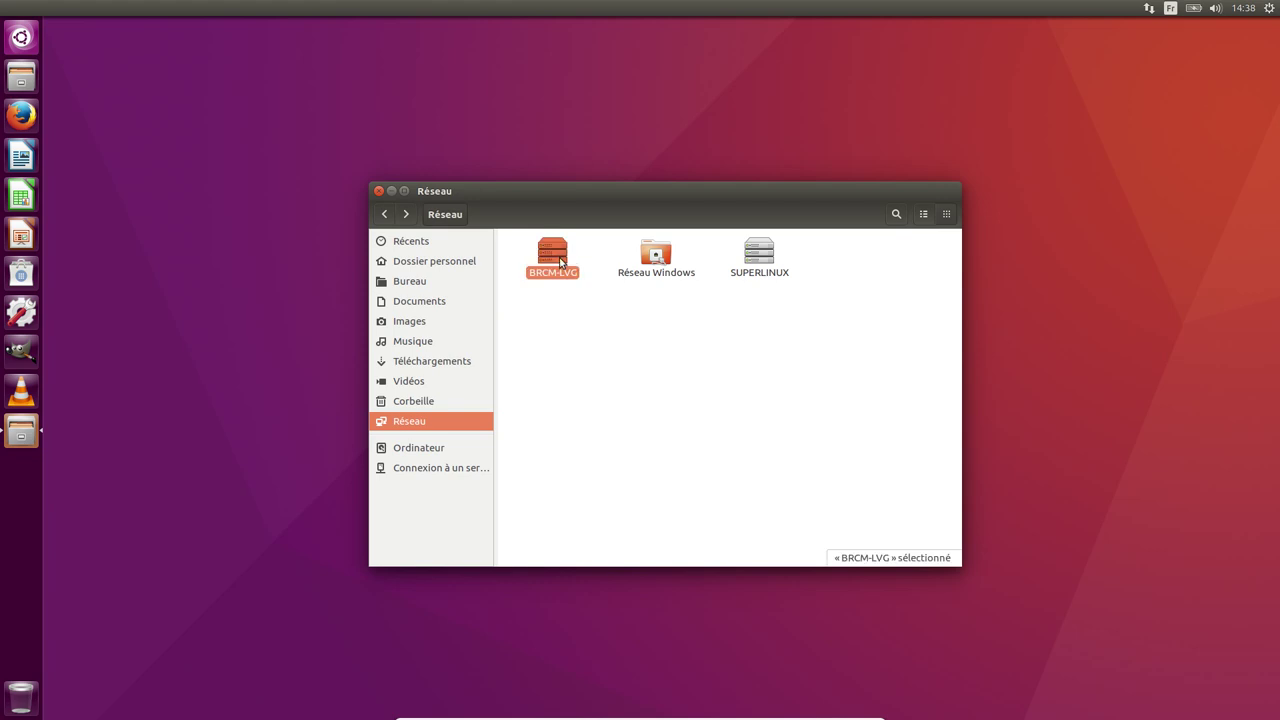
double_click(540, 254)
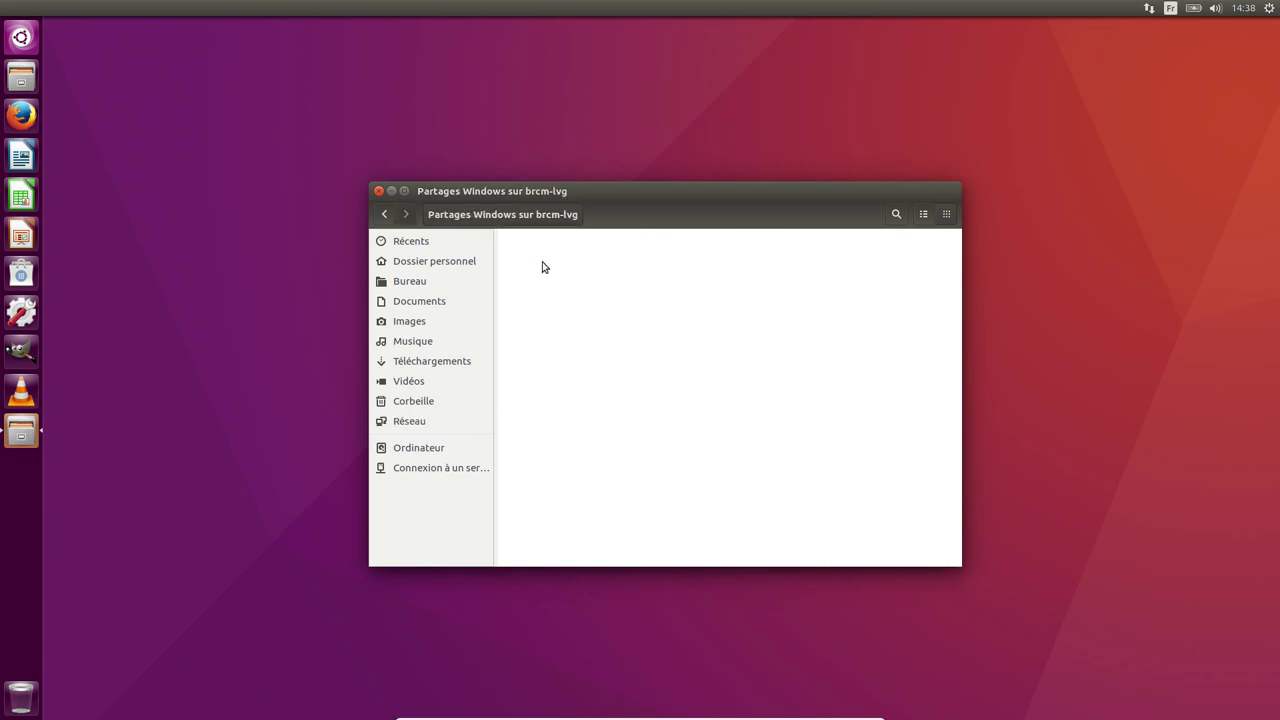
double_click(563, 262)
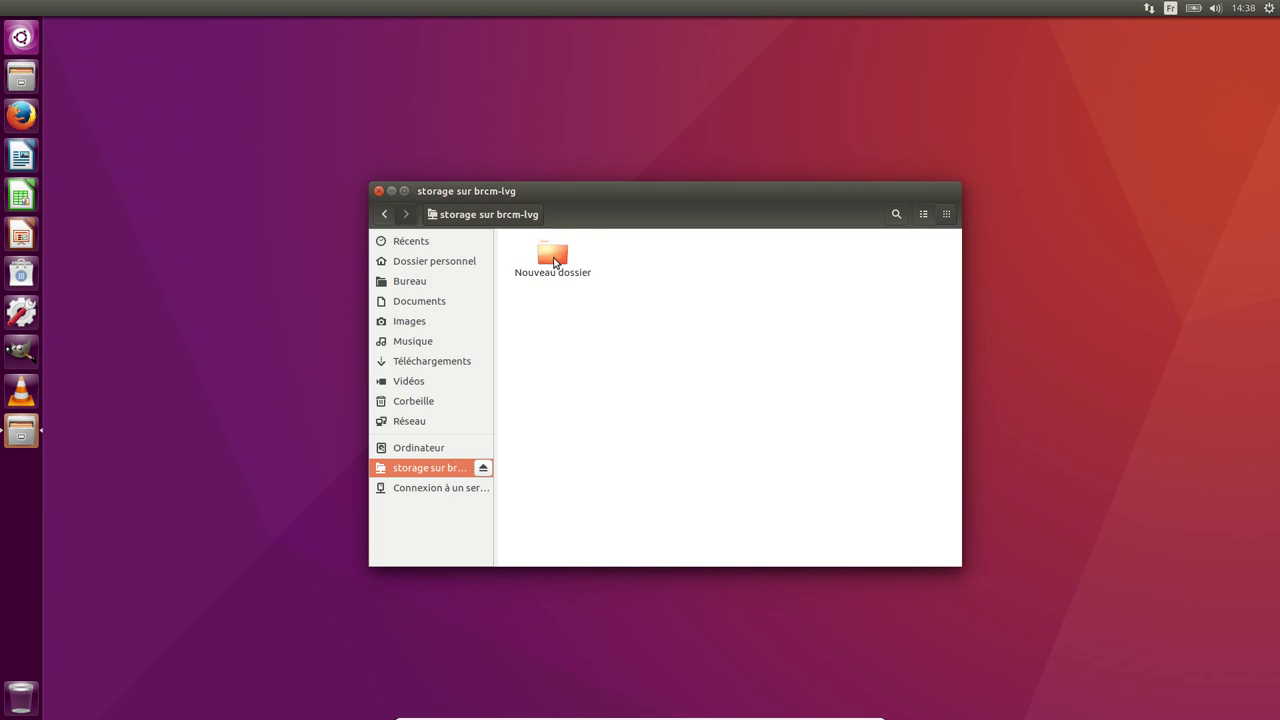
- Bookmark the mounted storage share of brcm-lvg and open it through the new bookmark
right_click(428, 470)
click(432, 376)
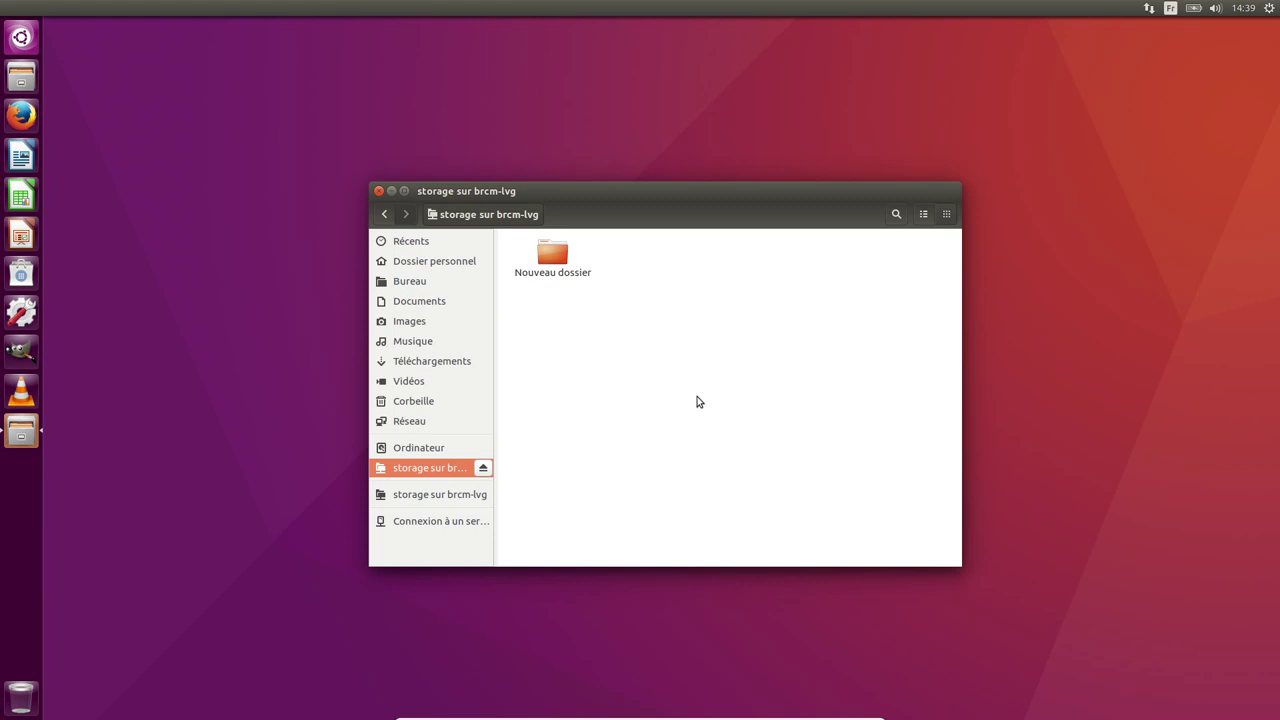
click(460, 497)
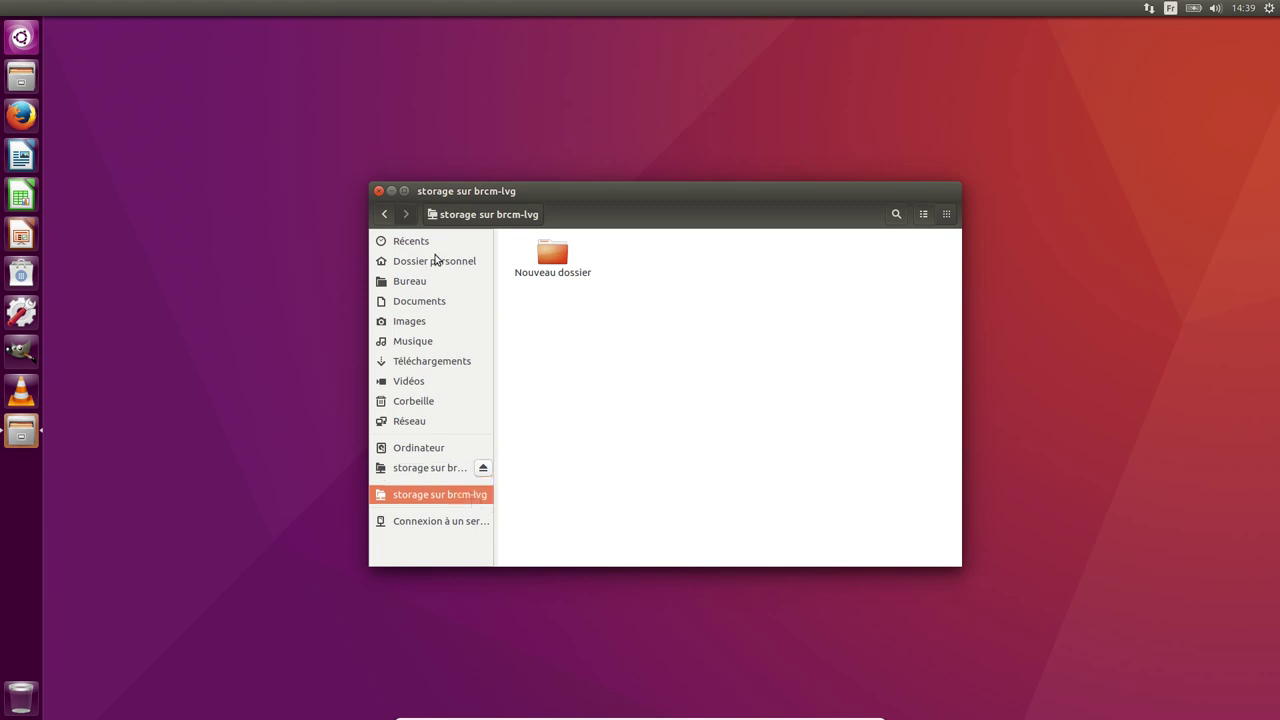
- Close and reopen the file manager, open the mounted brcm-lvg storage share, and move the window away from the launcher
click(379, 191)
click(18, 82)
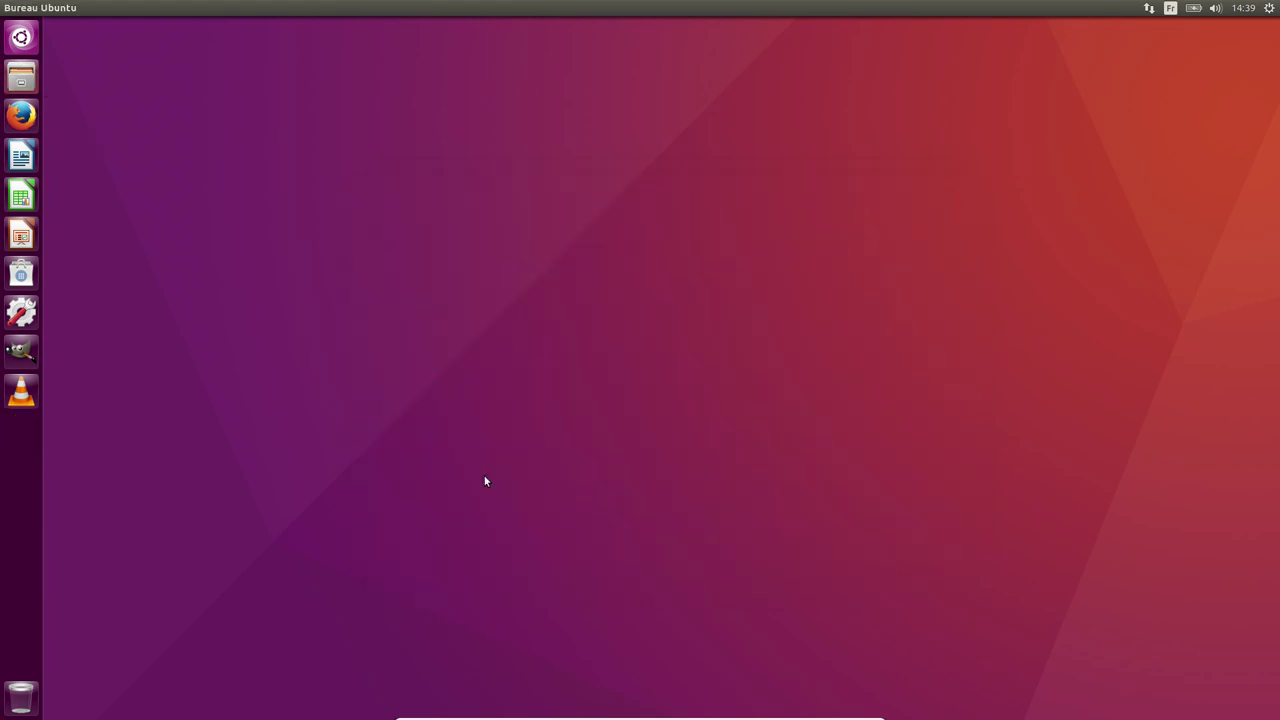
click(104, 306)
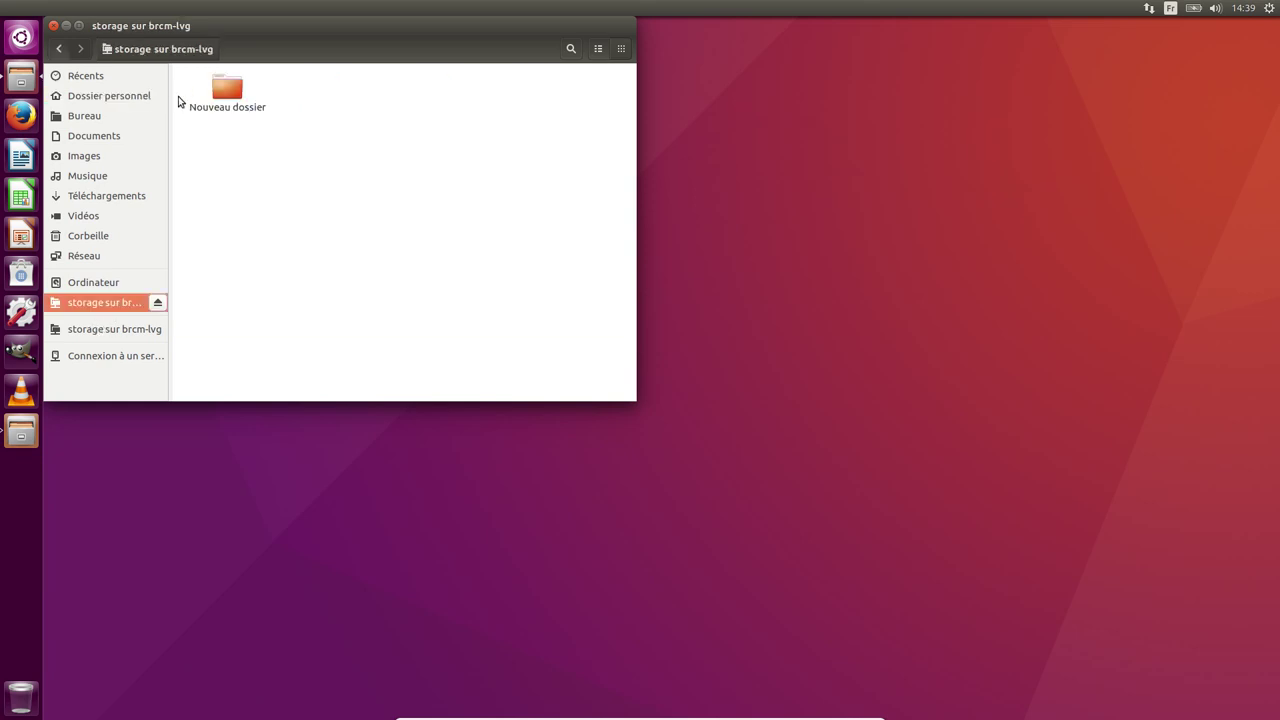
drag(257, 50, 479, 142)
- Create a new empty document in the brcm-lvg storage share
right_click(546, 252)
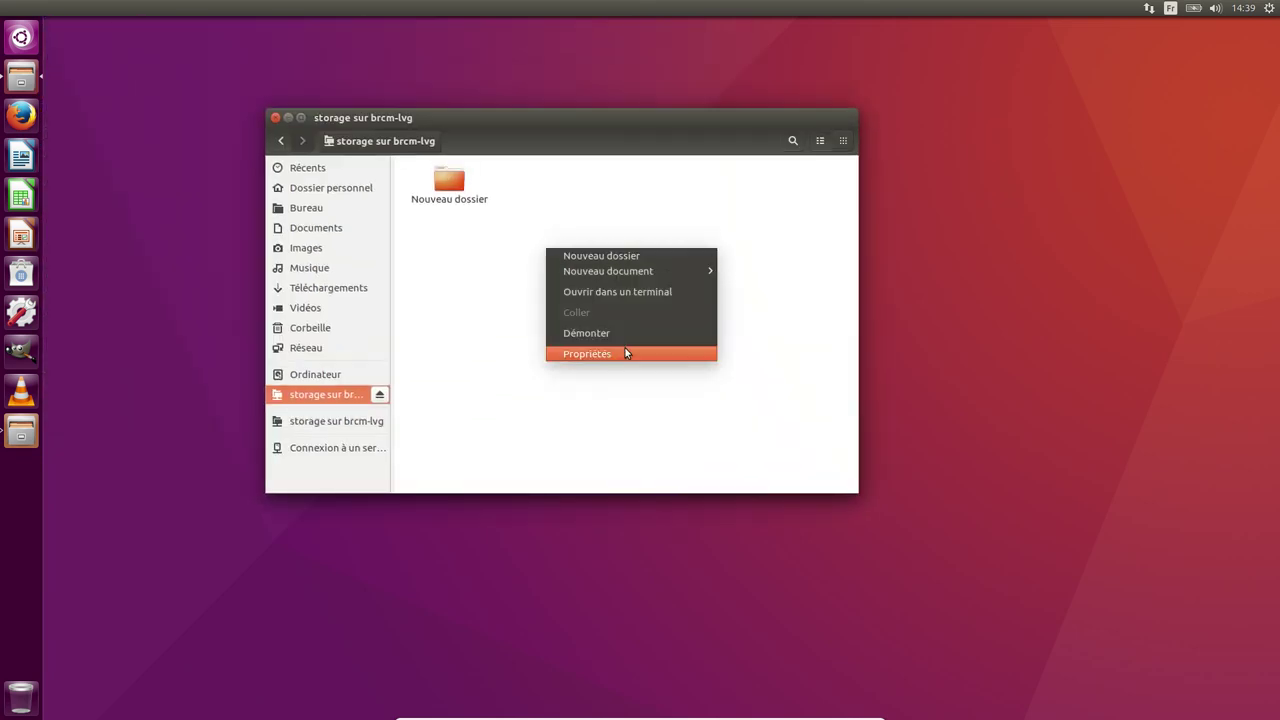
mouse_move(629, 270)
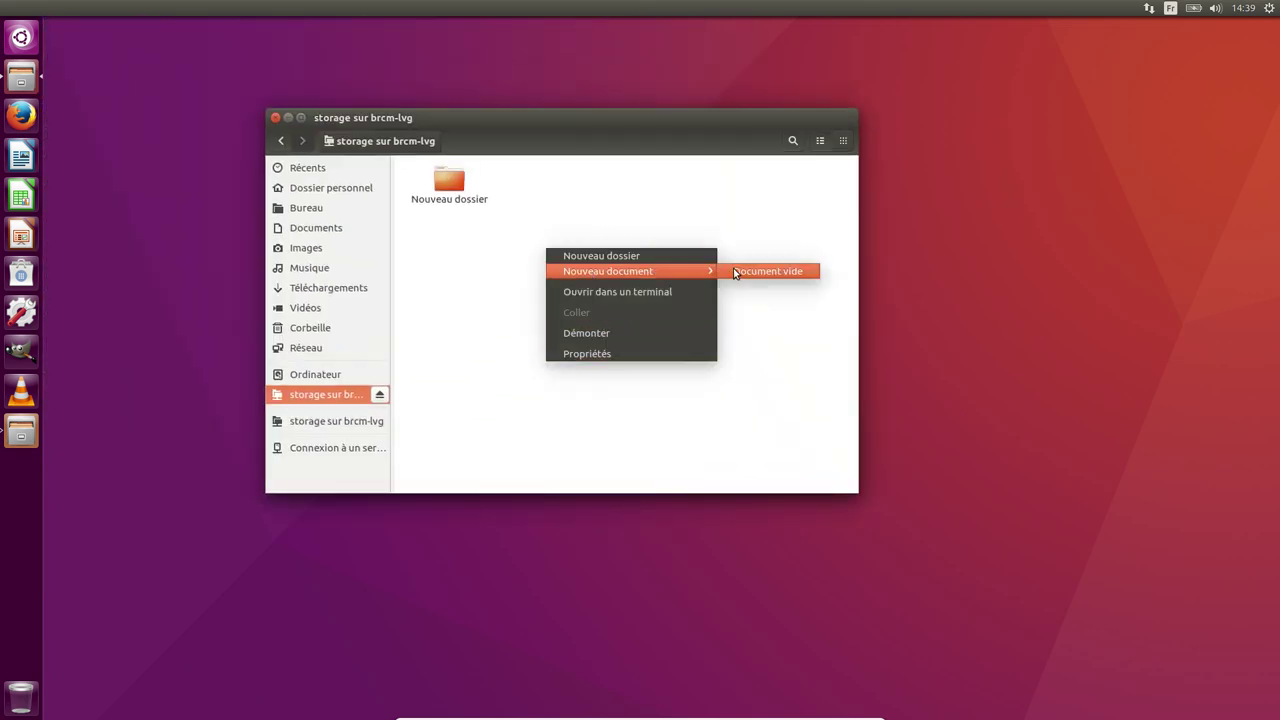
click(734, 273)
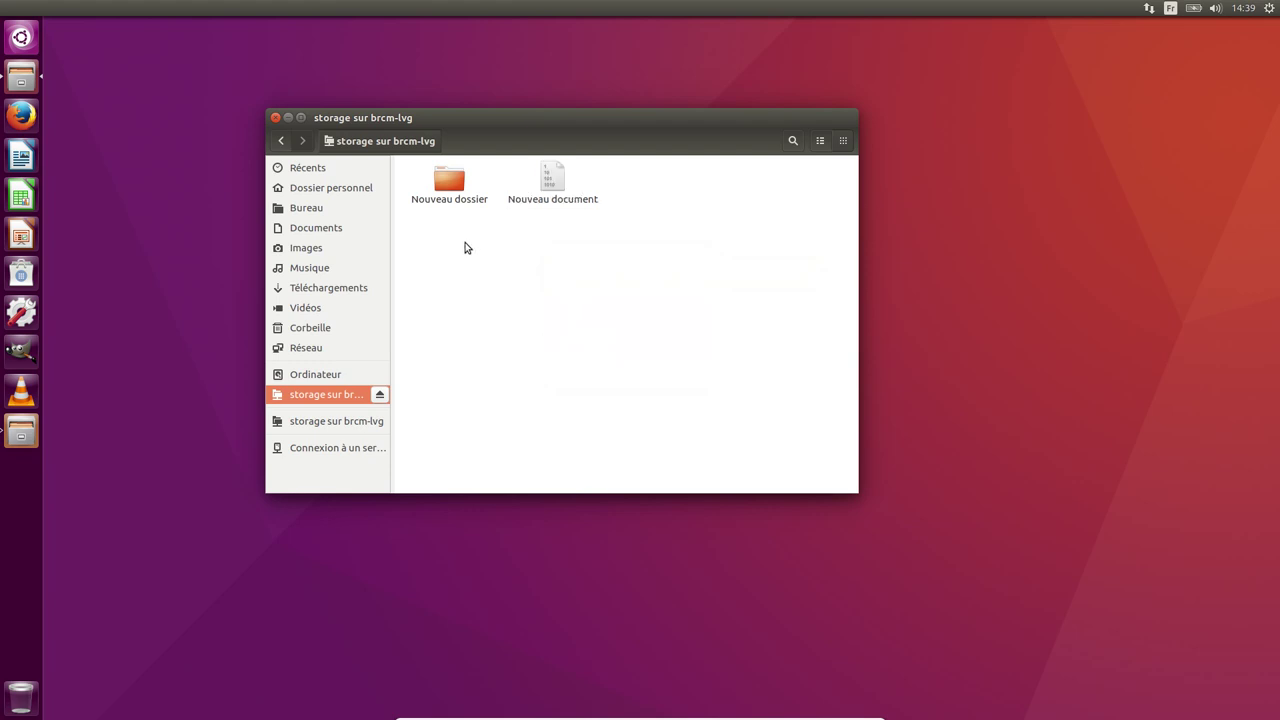
- Delete the Nouveau dossier folder and Nouveau document file from the storage share, confirm, and close the file manager window
drag(646, 236, 432, 140)
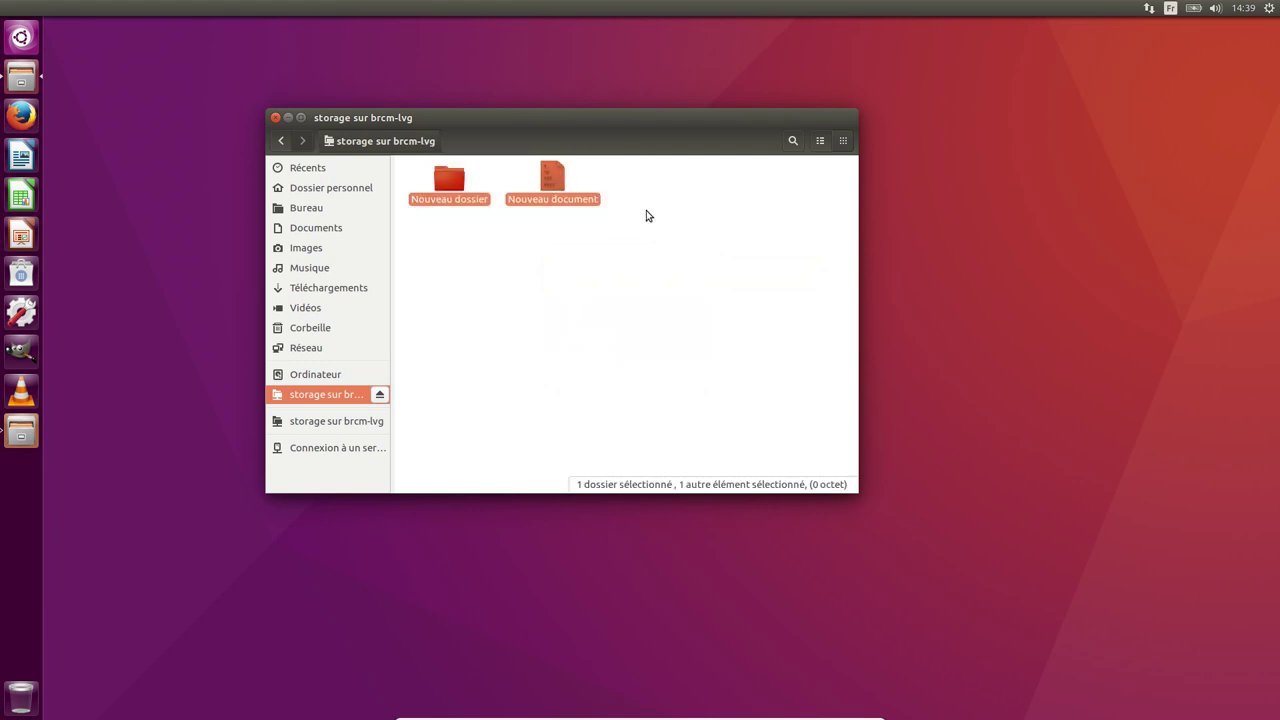
right_click(451, 178)
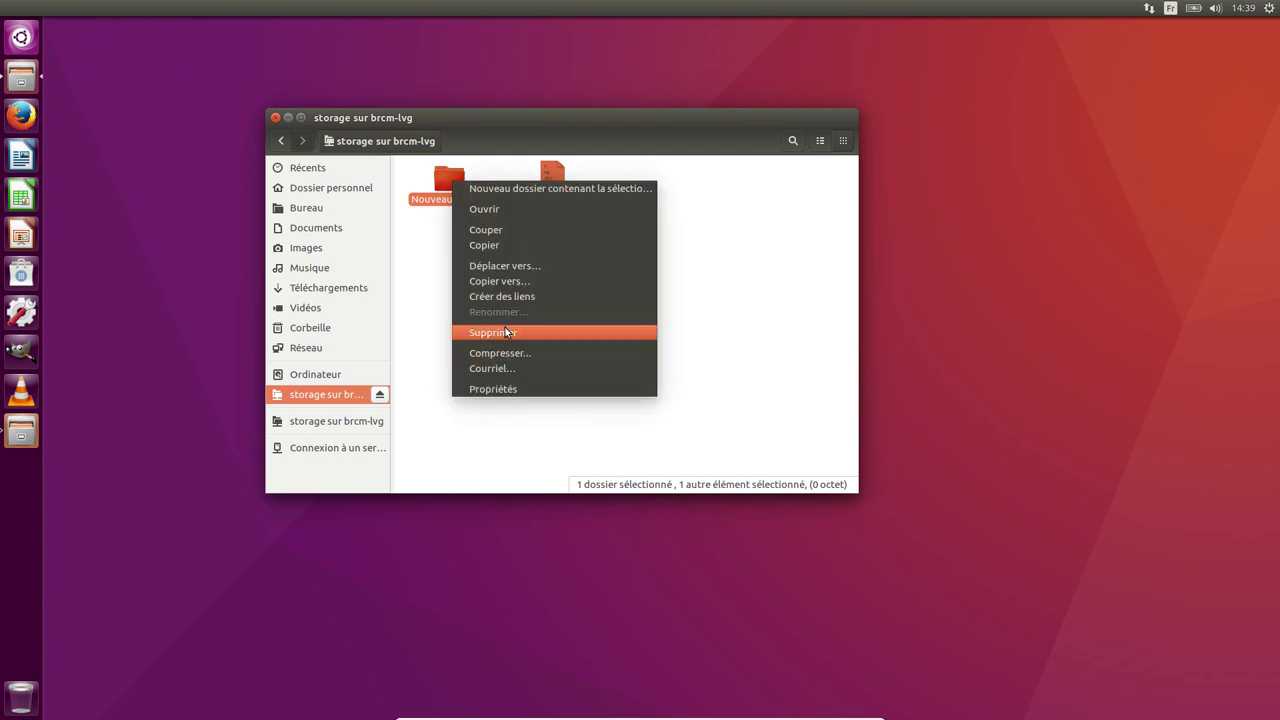
click(505, 332)
click(706, 357)
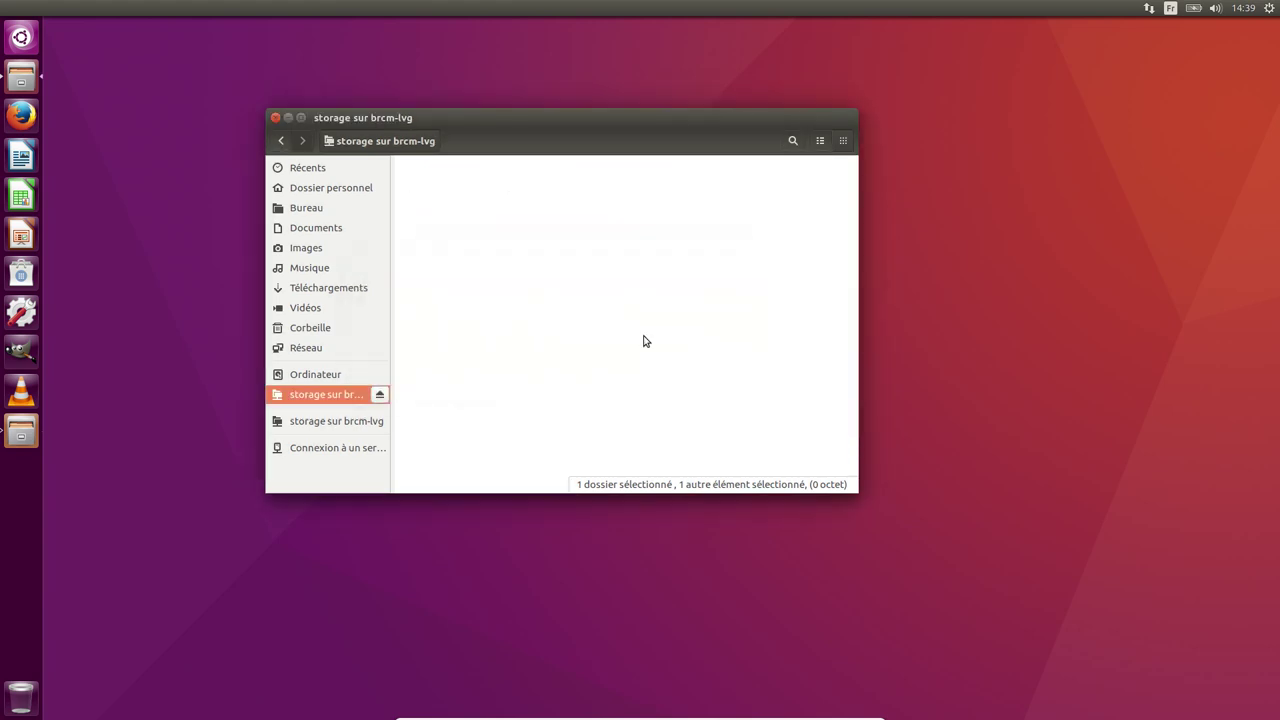
click(274, 118)
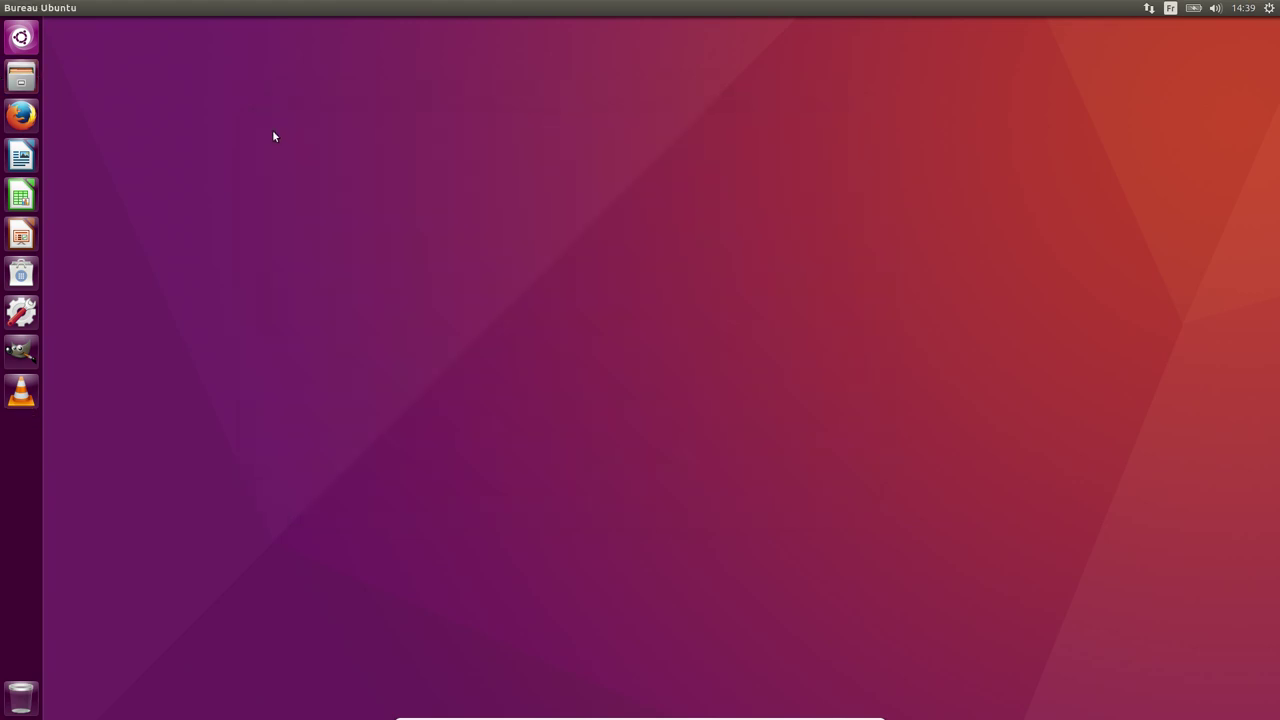
- Open Firefox, move its window away from the launcher, view its version in the À propos information, and close the browser
click(34, 120)
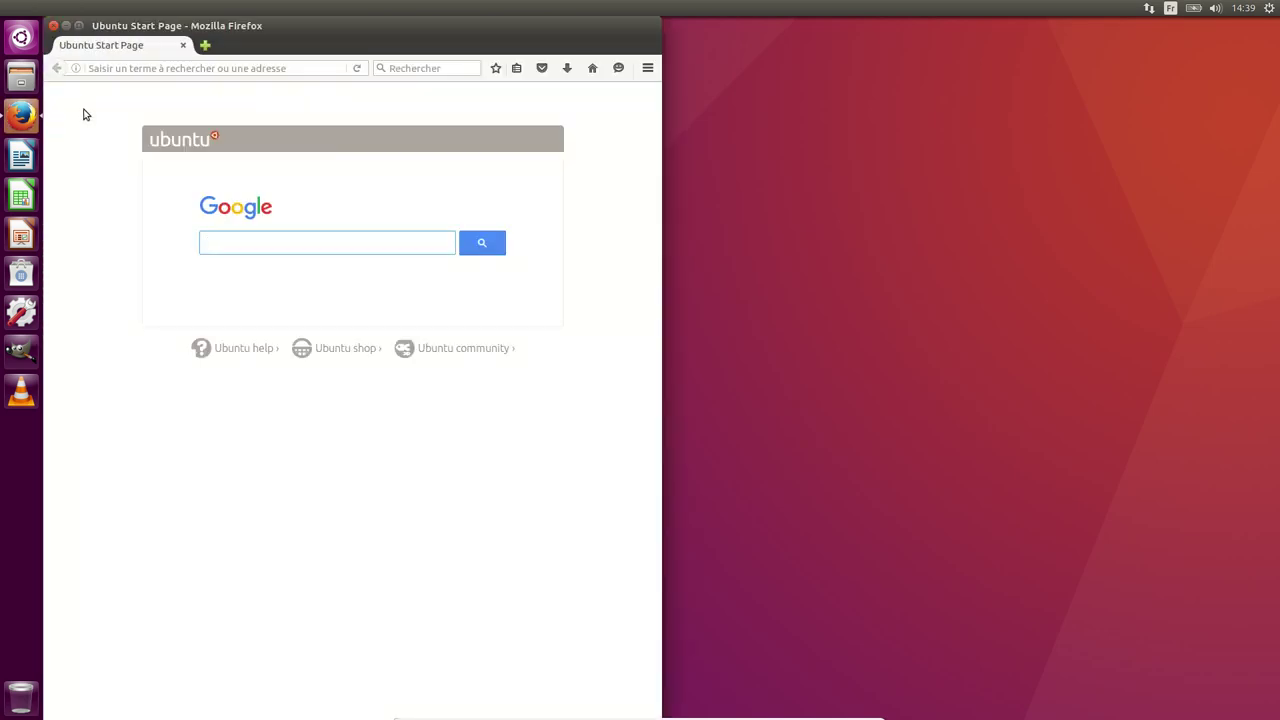
drag(323, 29, 530, 70)
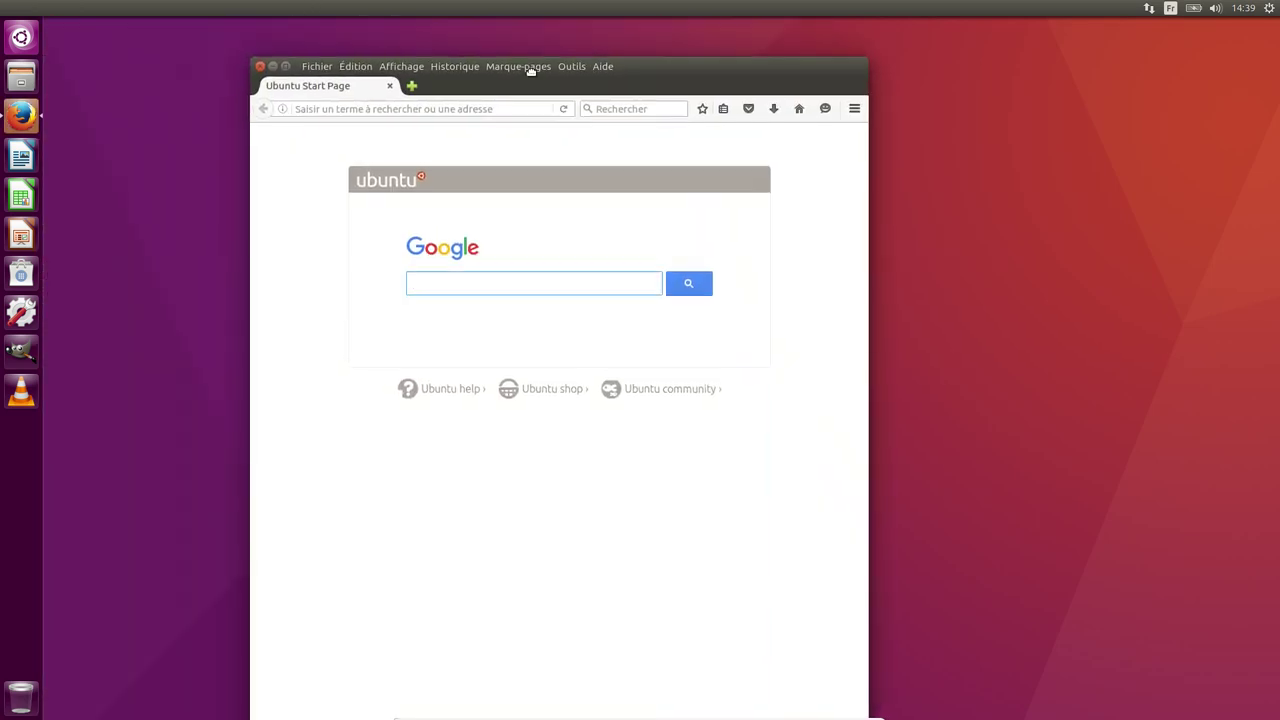
click(600, 66)
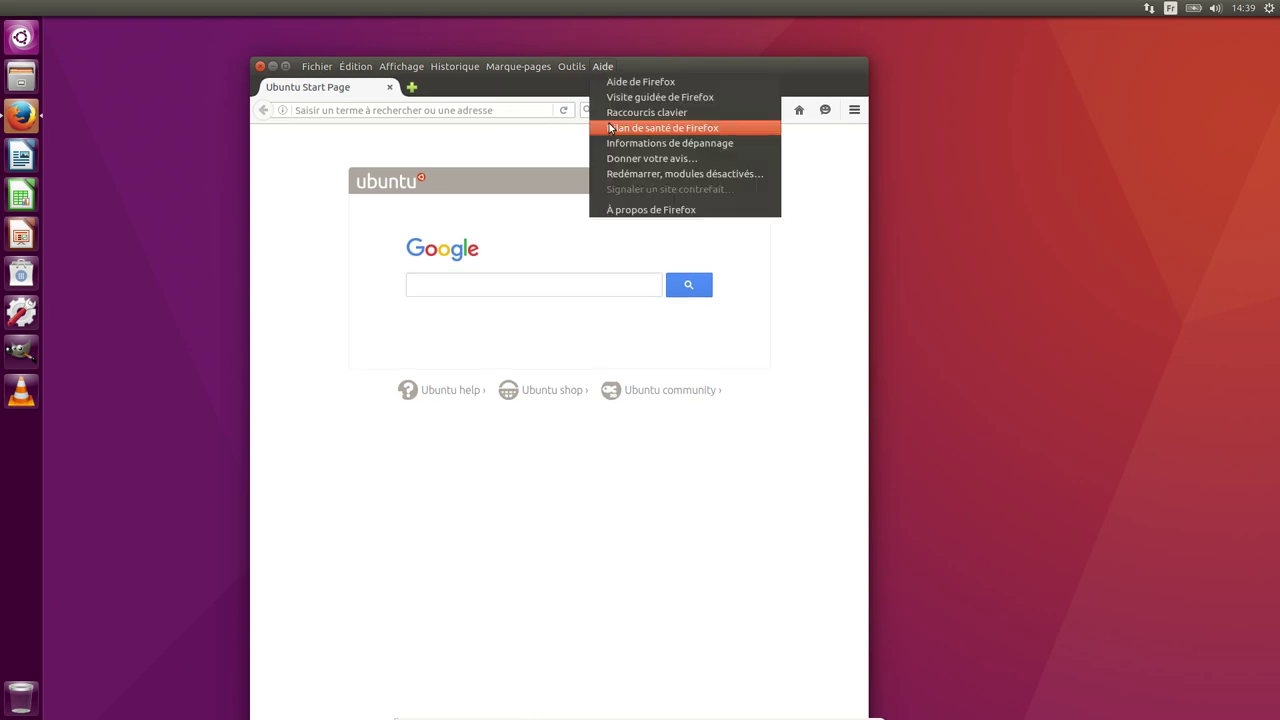
click(616, 207)
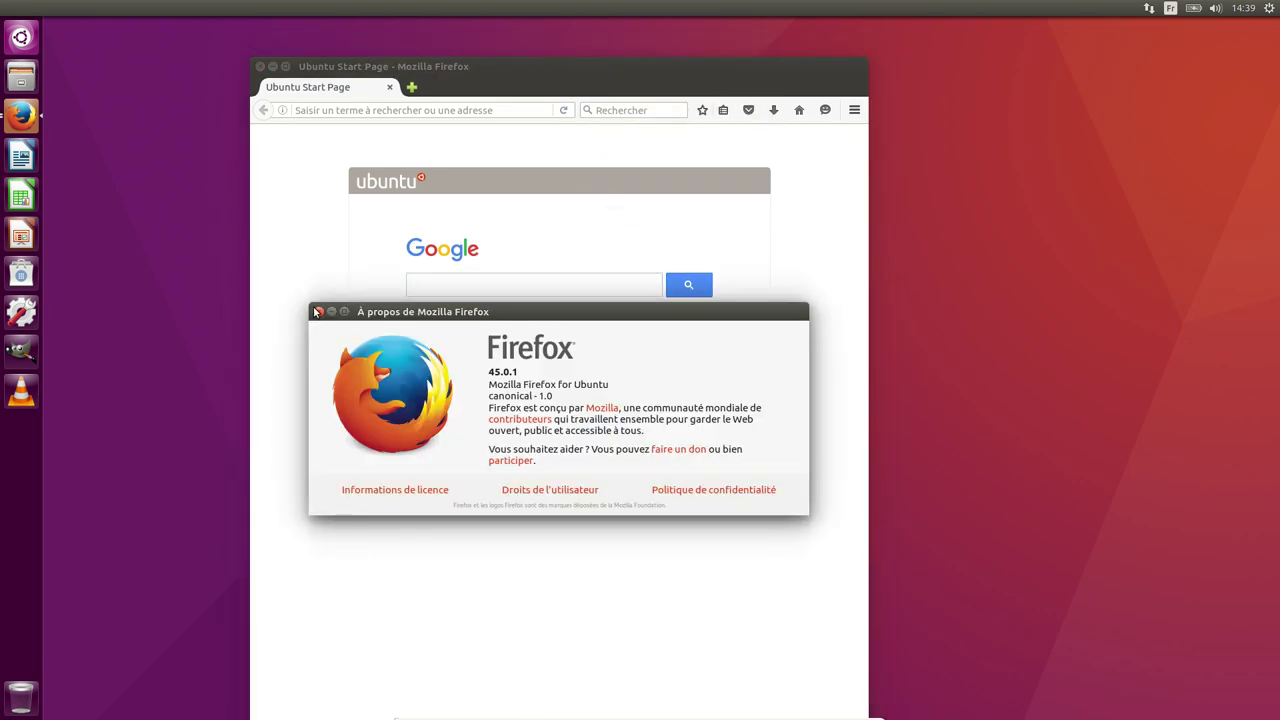
click(316, 311)
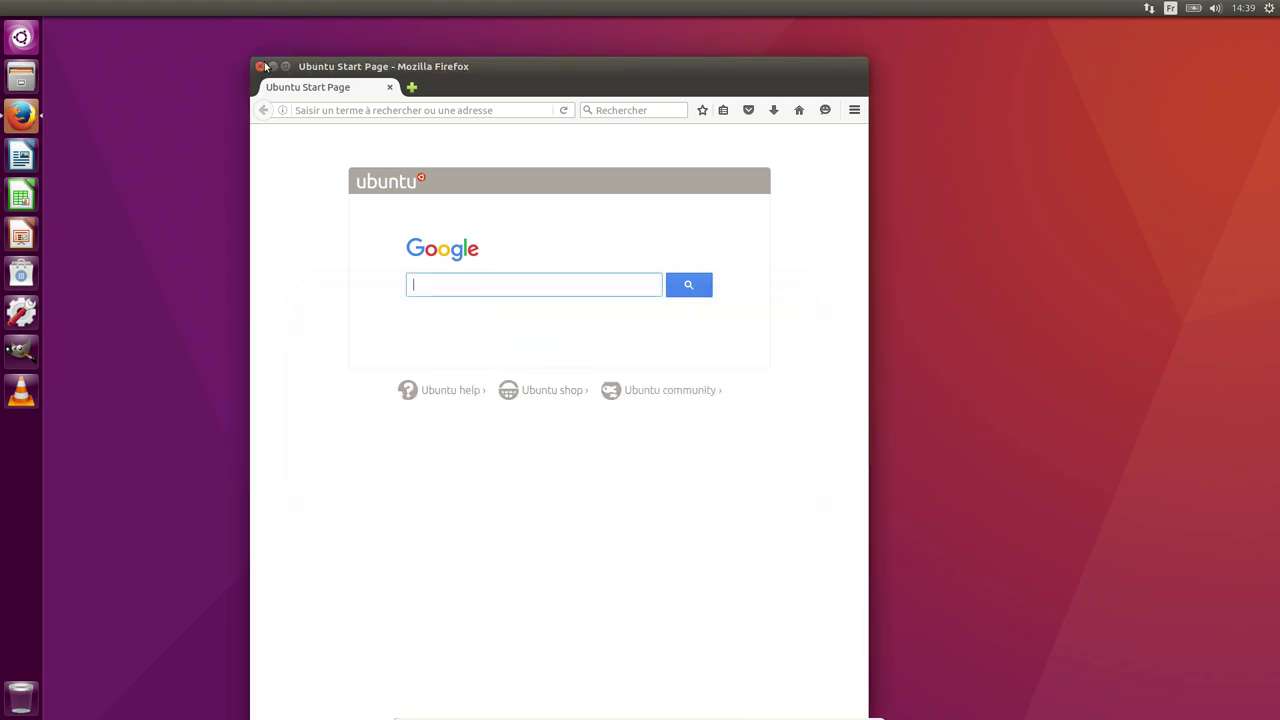
click(260, 66)
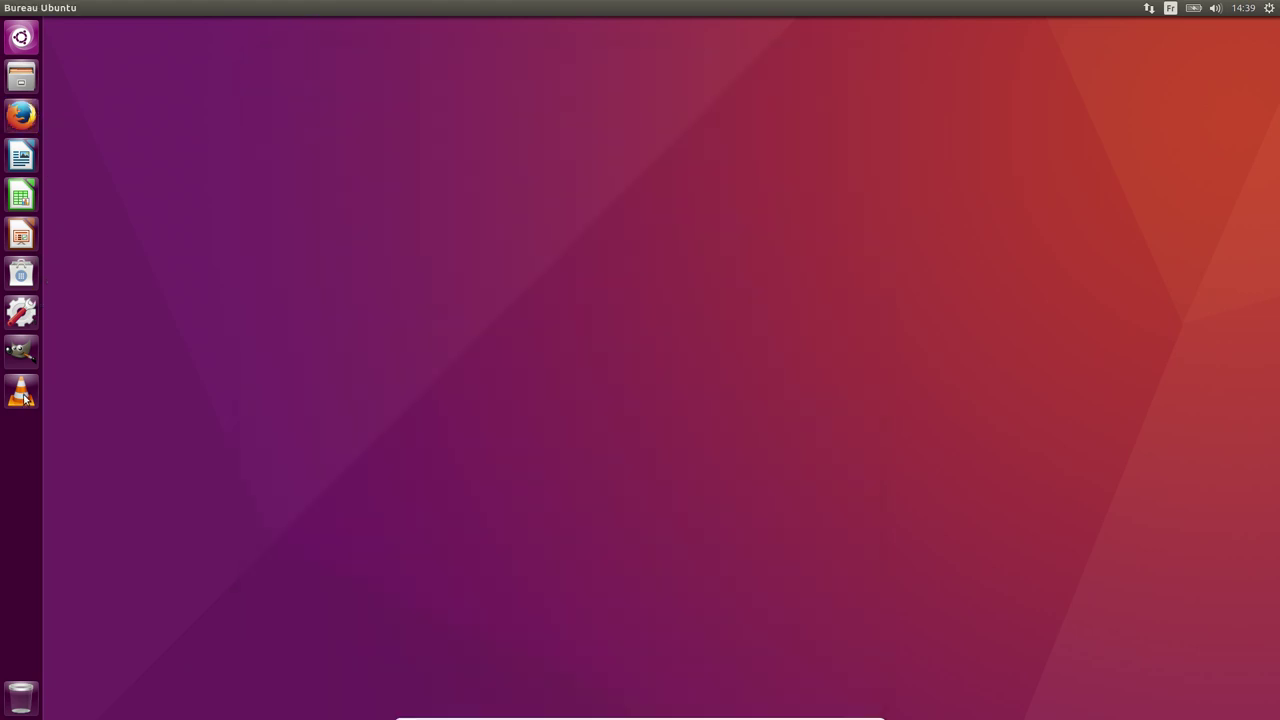
- Start VLC, turn off network access to metadata, and continue past the privacy dialog
click(22, 393)
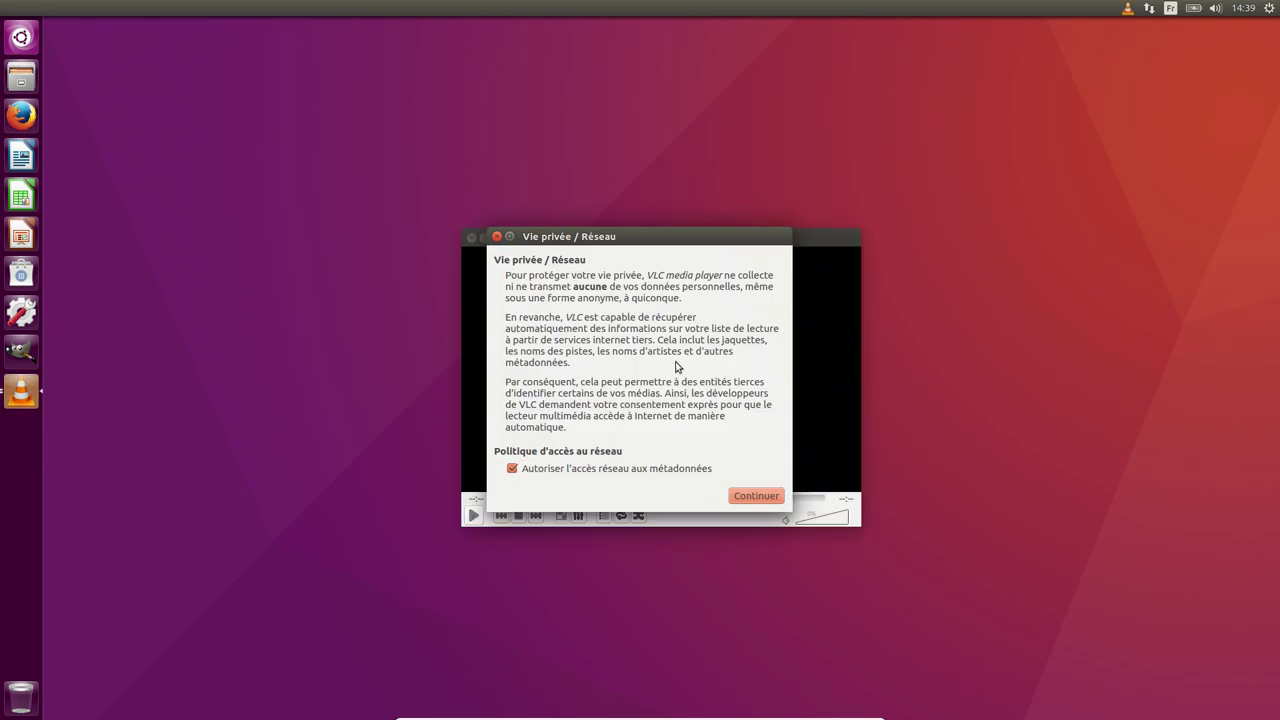
click(672, 470)
click(756, 496)
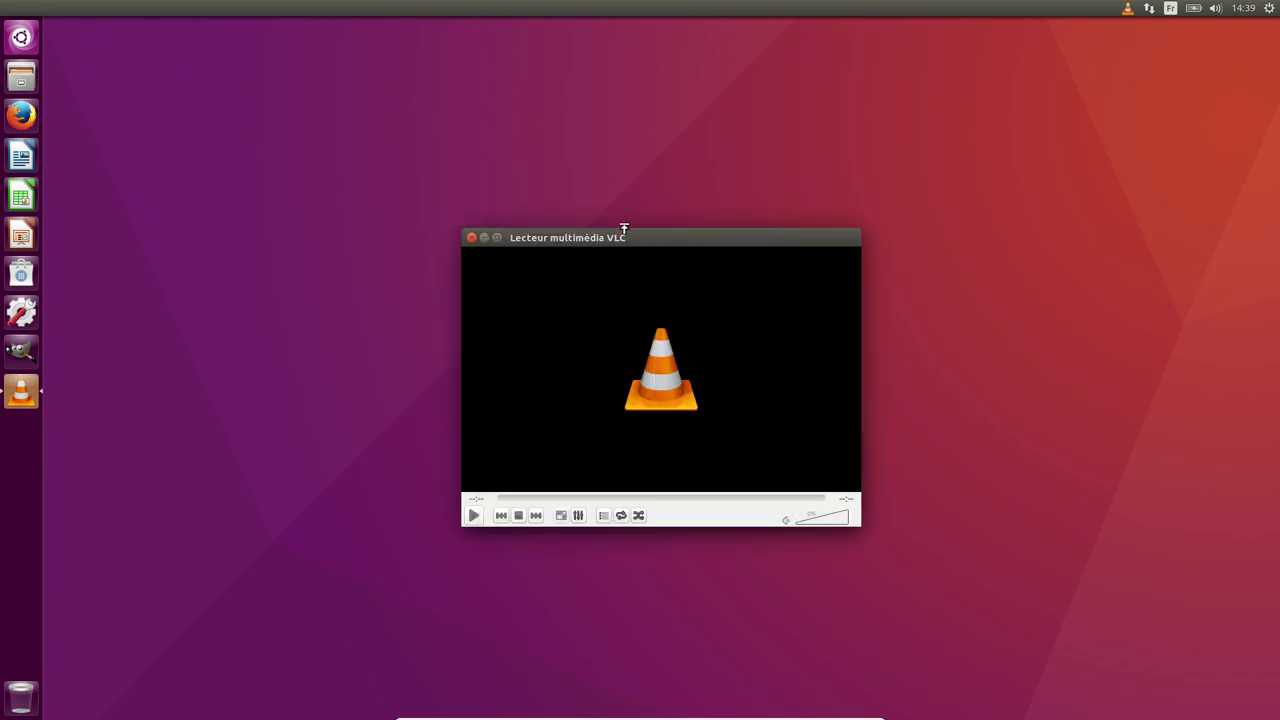
- View VLC's version in its À propos information, then close the dialog and the player
click(787, 240)
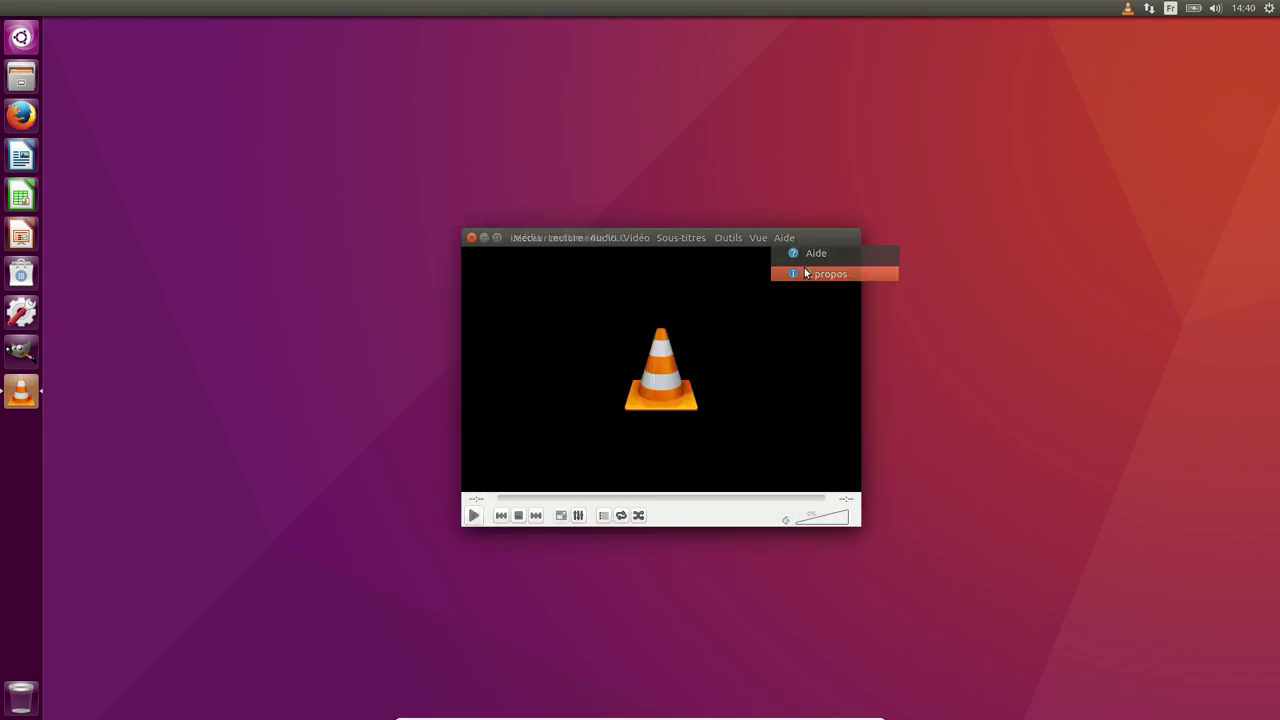
click(805, 274)
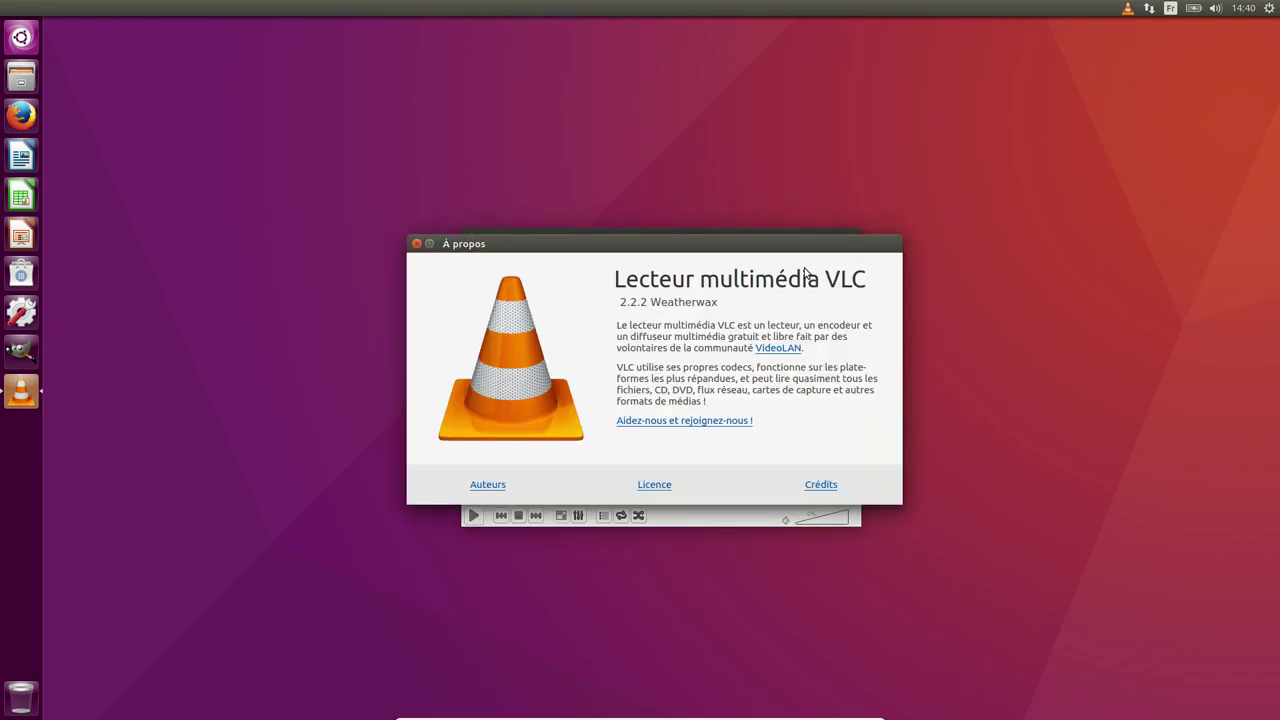
click(417, 244)
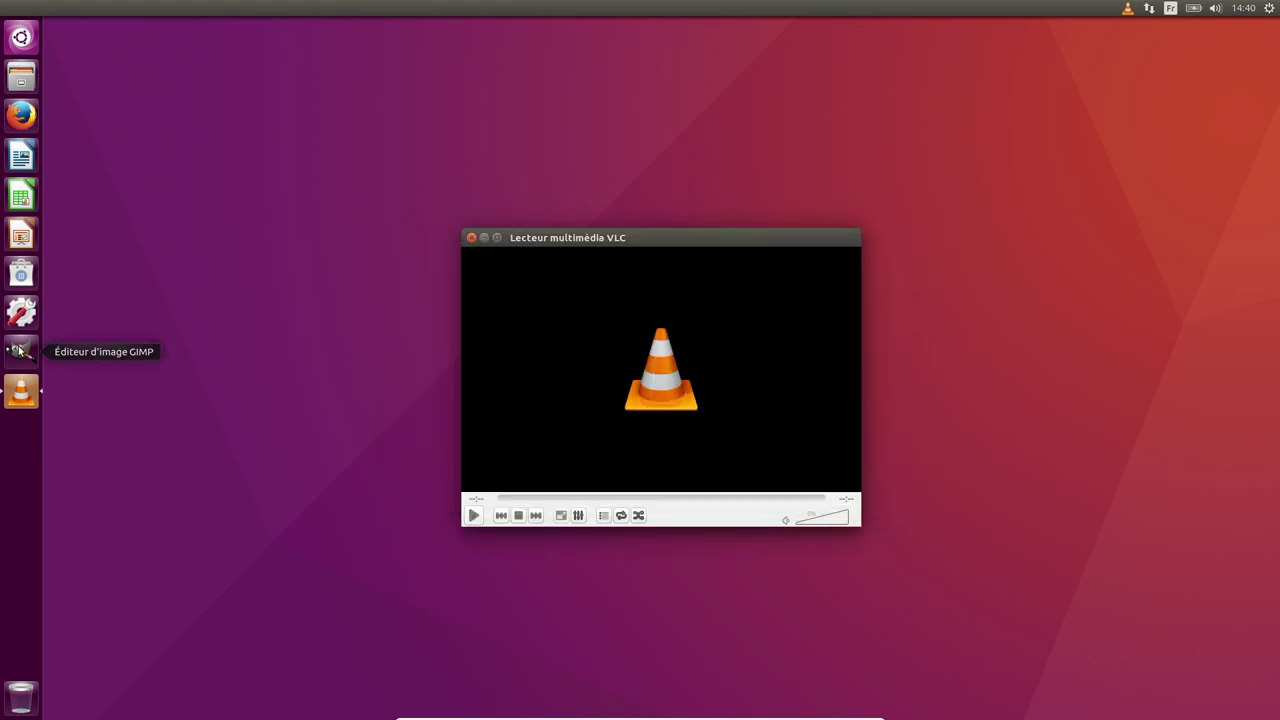
click(472, 237)
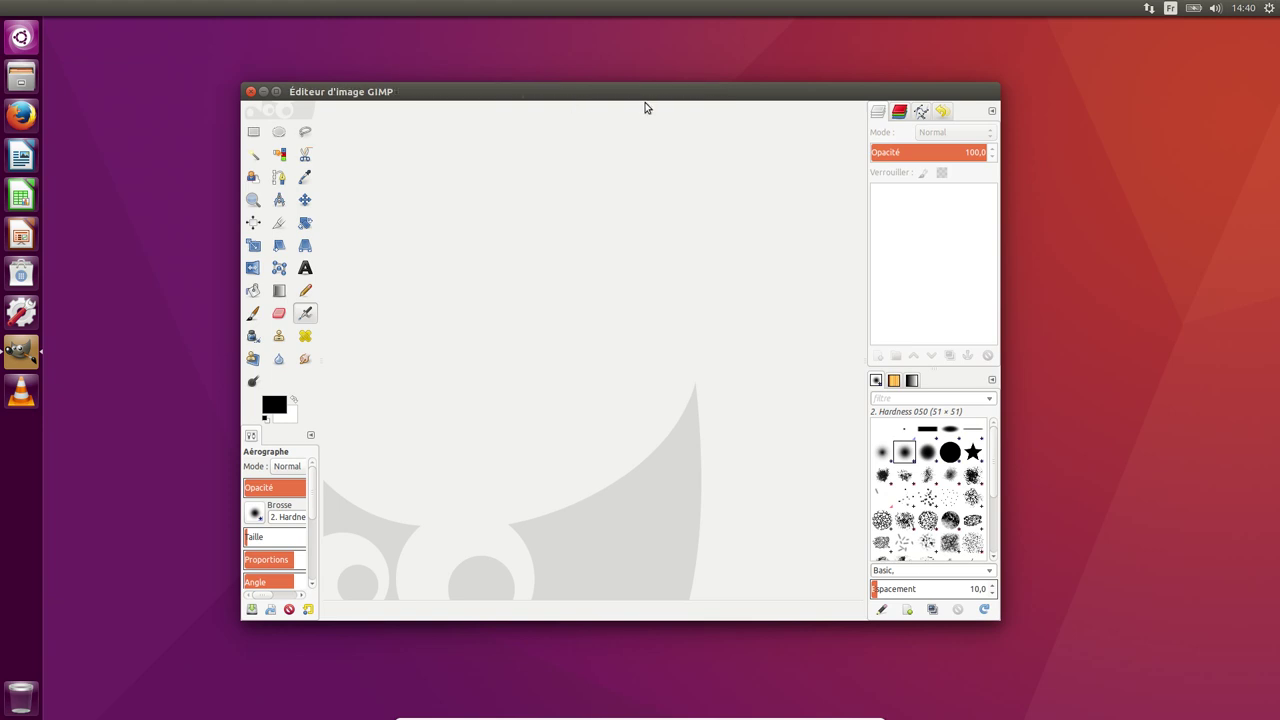
- View GIMP's version in its À propos information and close that dialog
click(716, 92)
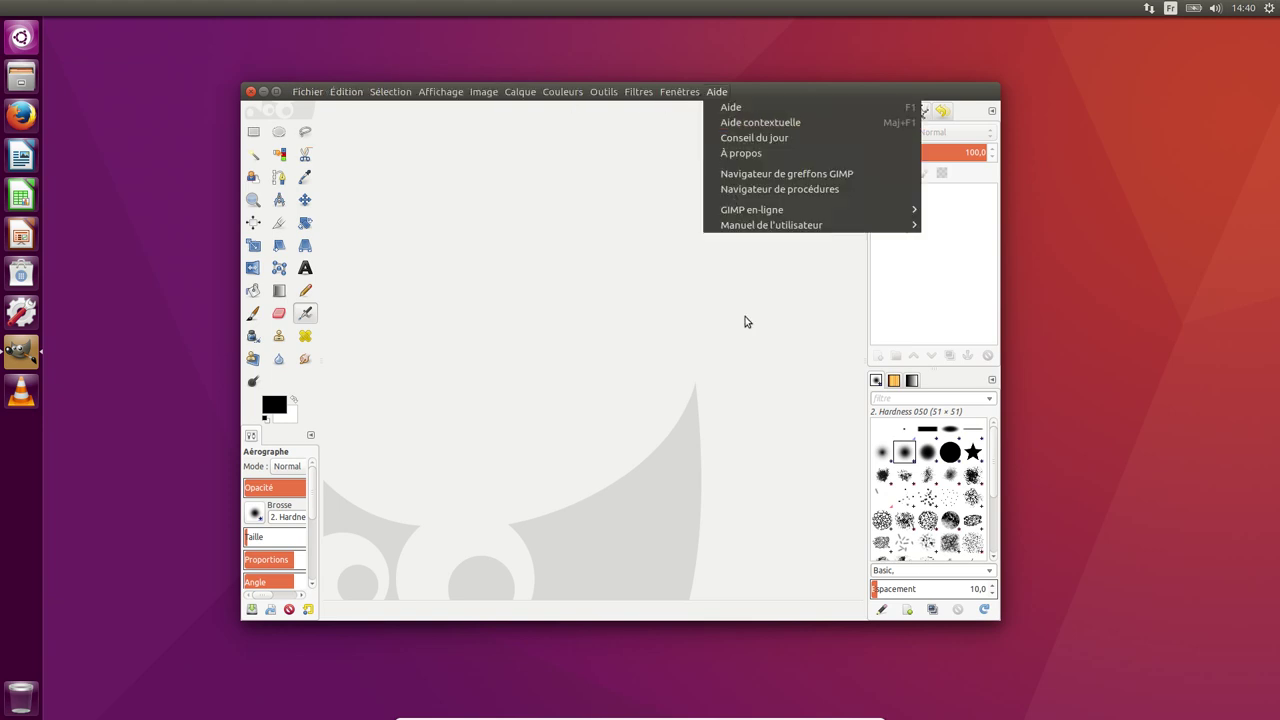
click(748, 151)
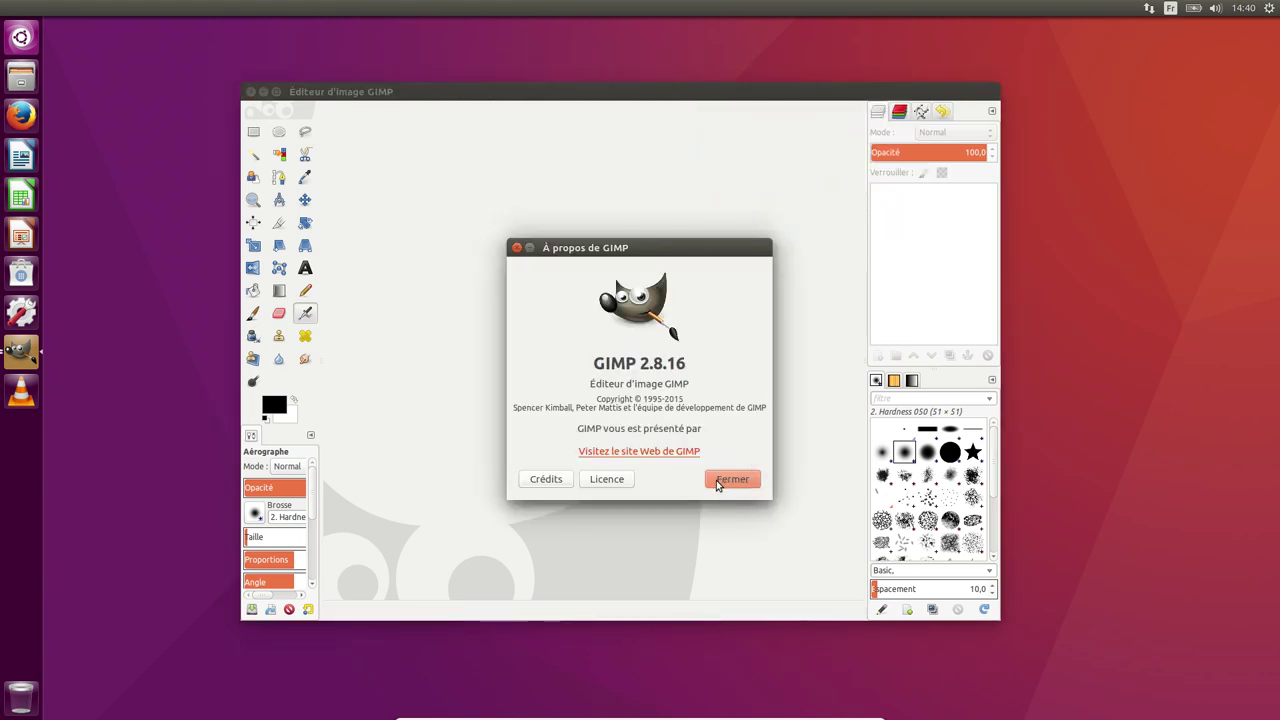
click(731, 480)
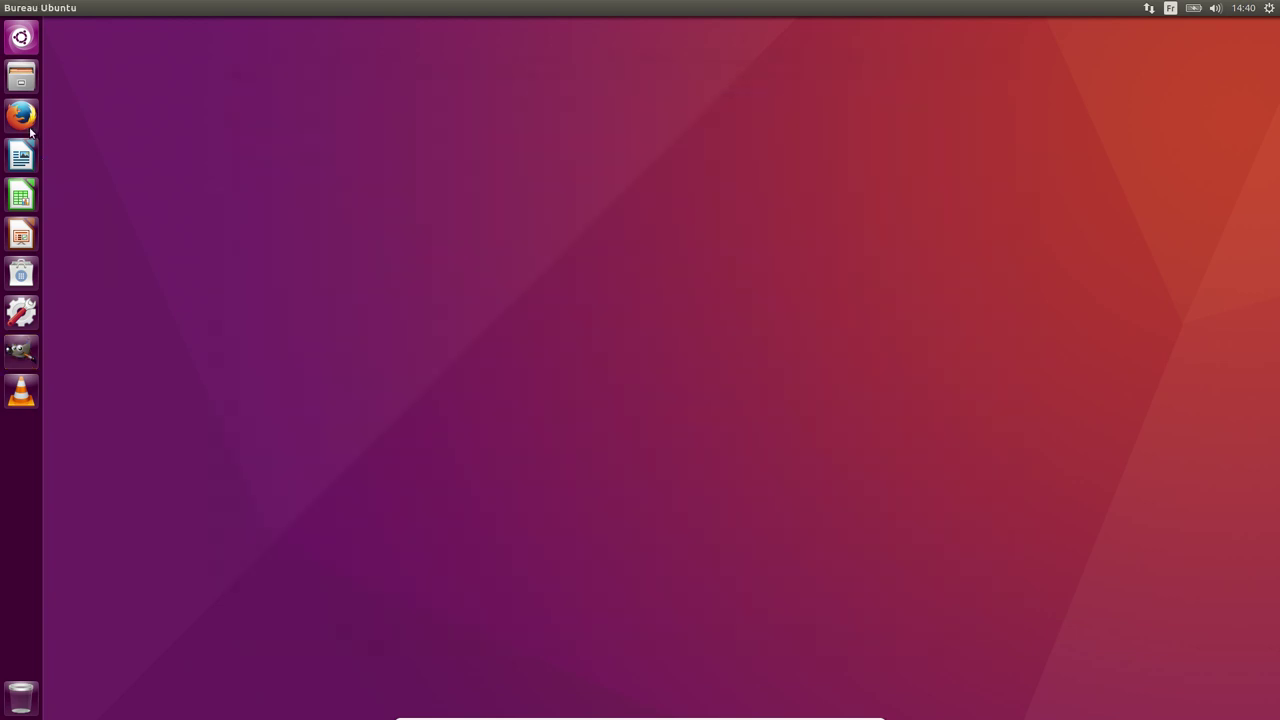
- Open LibreOffice Writer, view the suite's version in its À propos information, and close that dialog
click(24, 152)
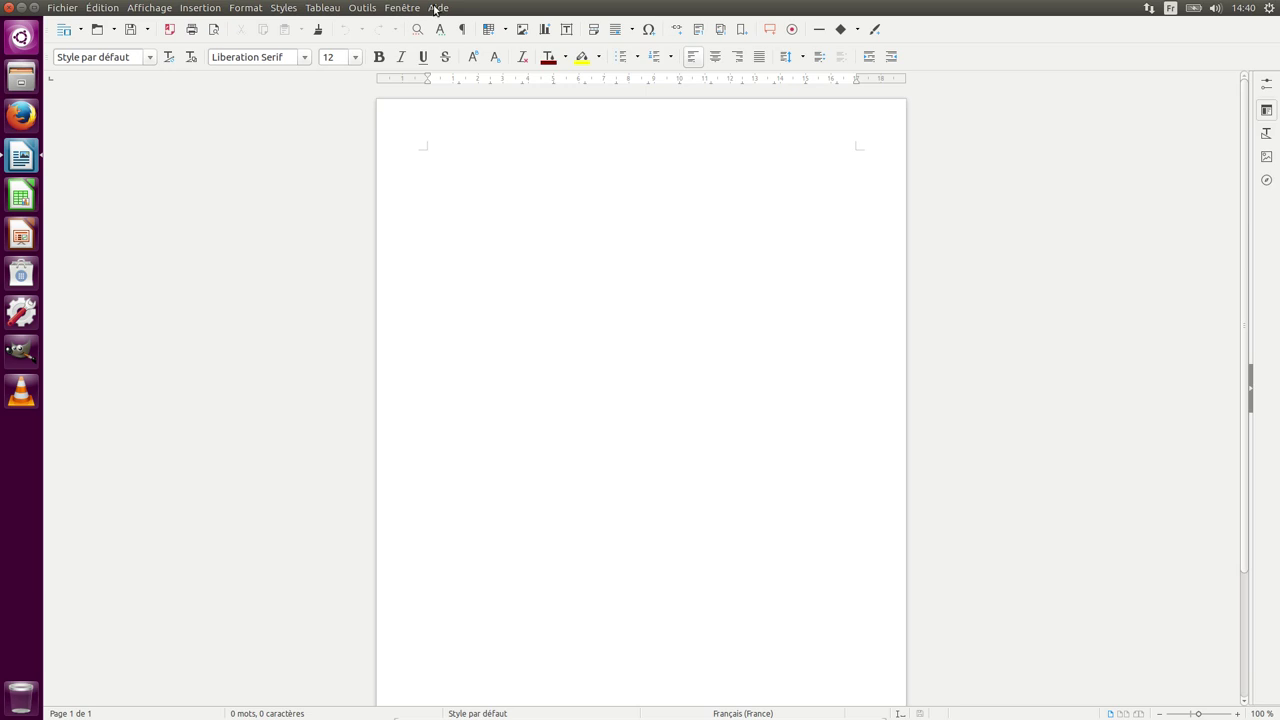
click(438, 8)
click(450, 100)
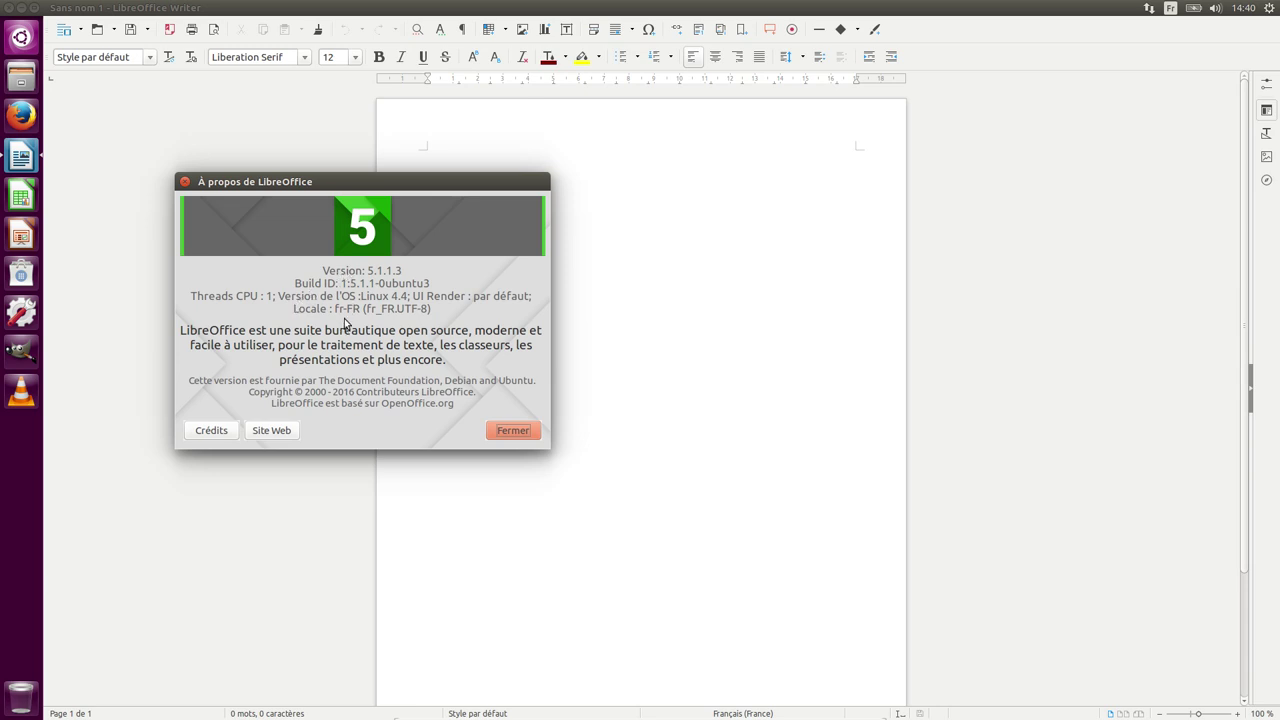
click(534, 431)
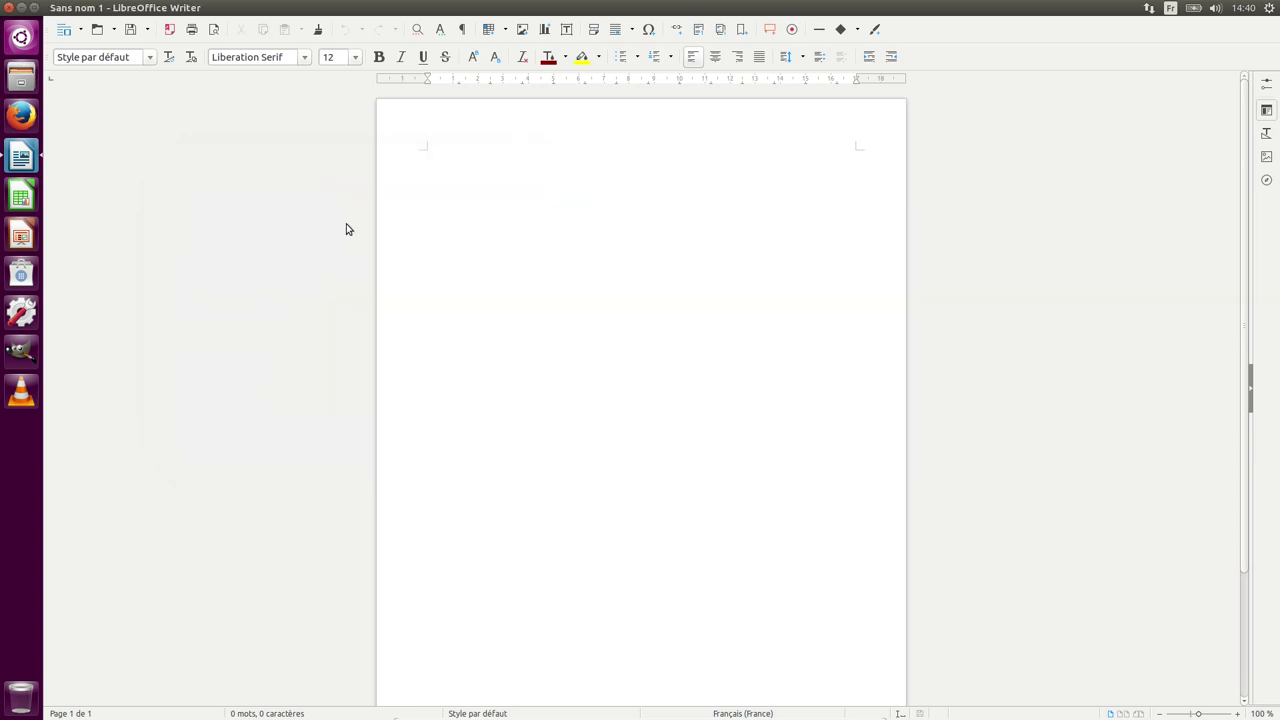
- Quit LibreOffice
click(63, 9)
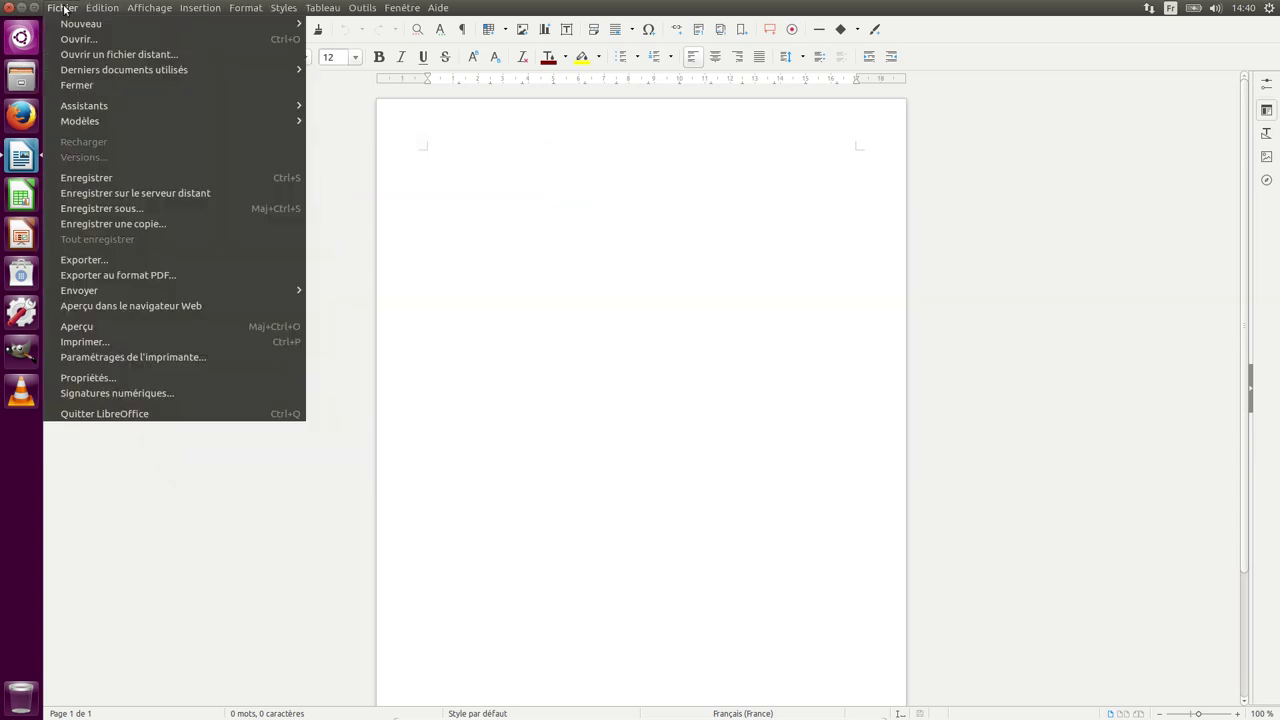
click(99, 414)
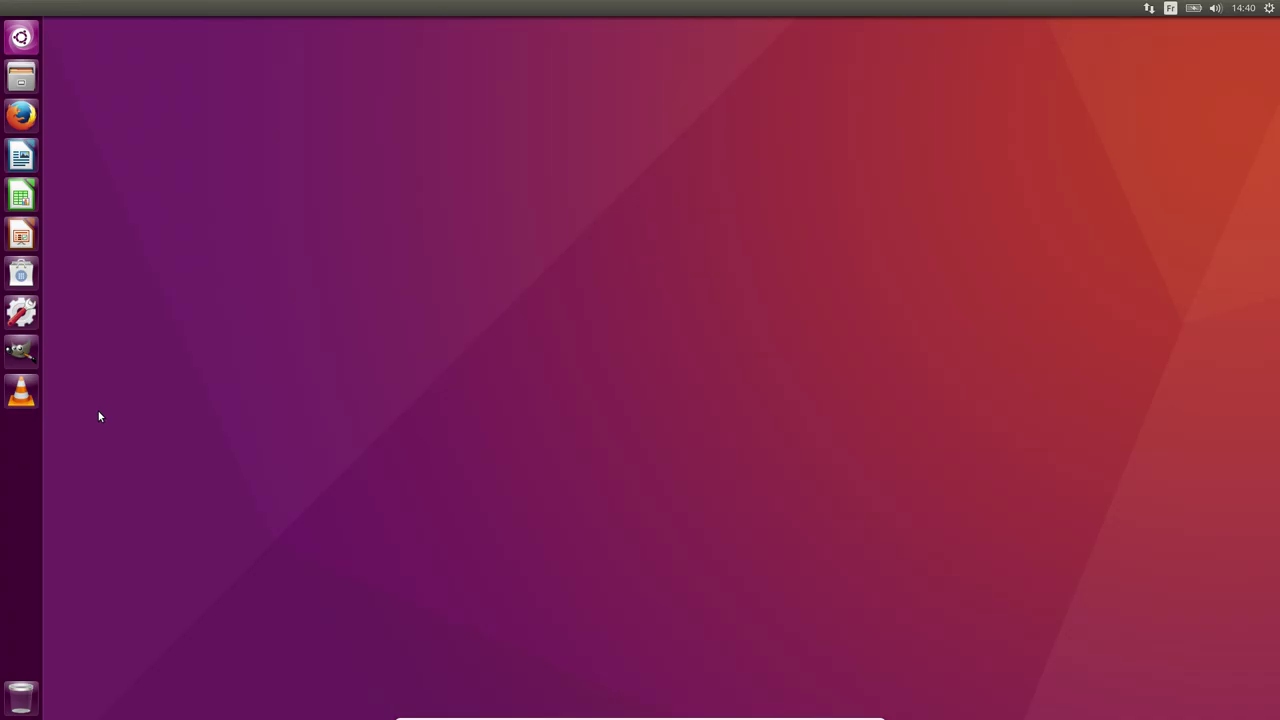
- Start LibreOffice Writer again and apply the Titre 2 paragraph style to the blank document
click(21, 155)
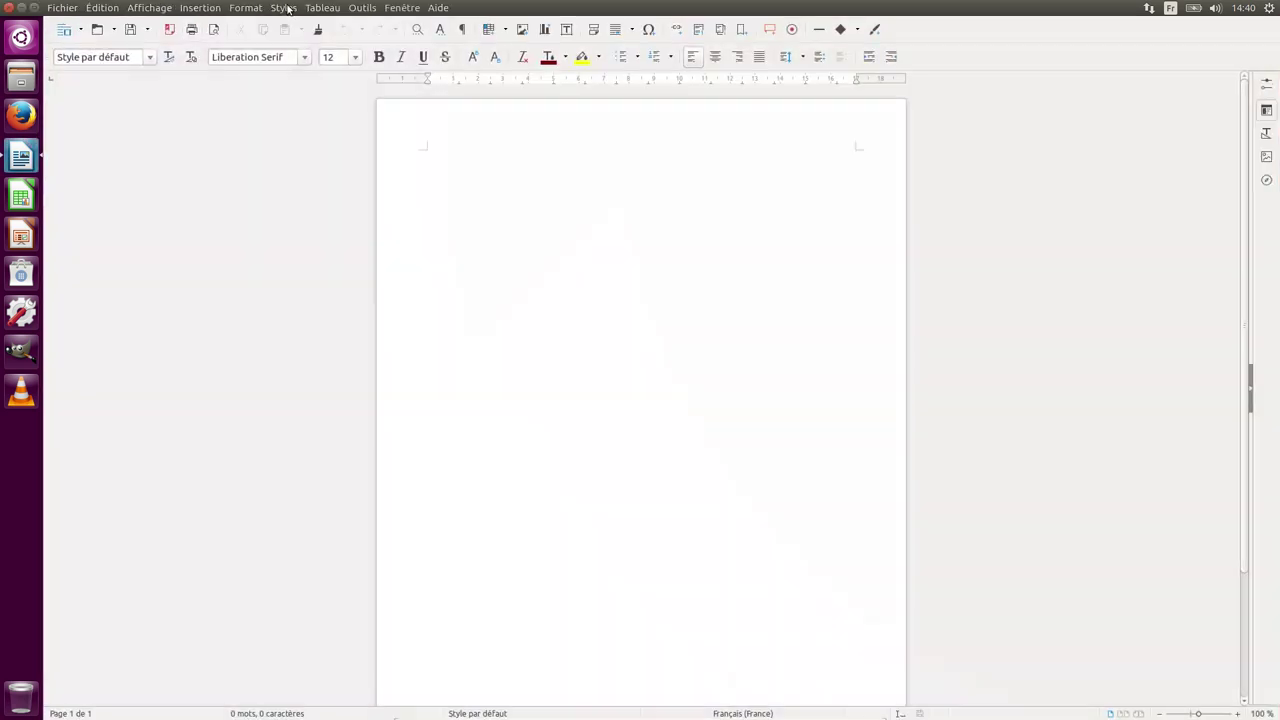
click(285, 8)
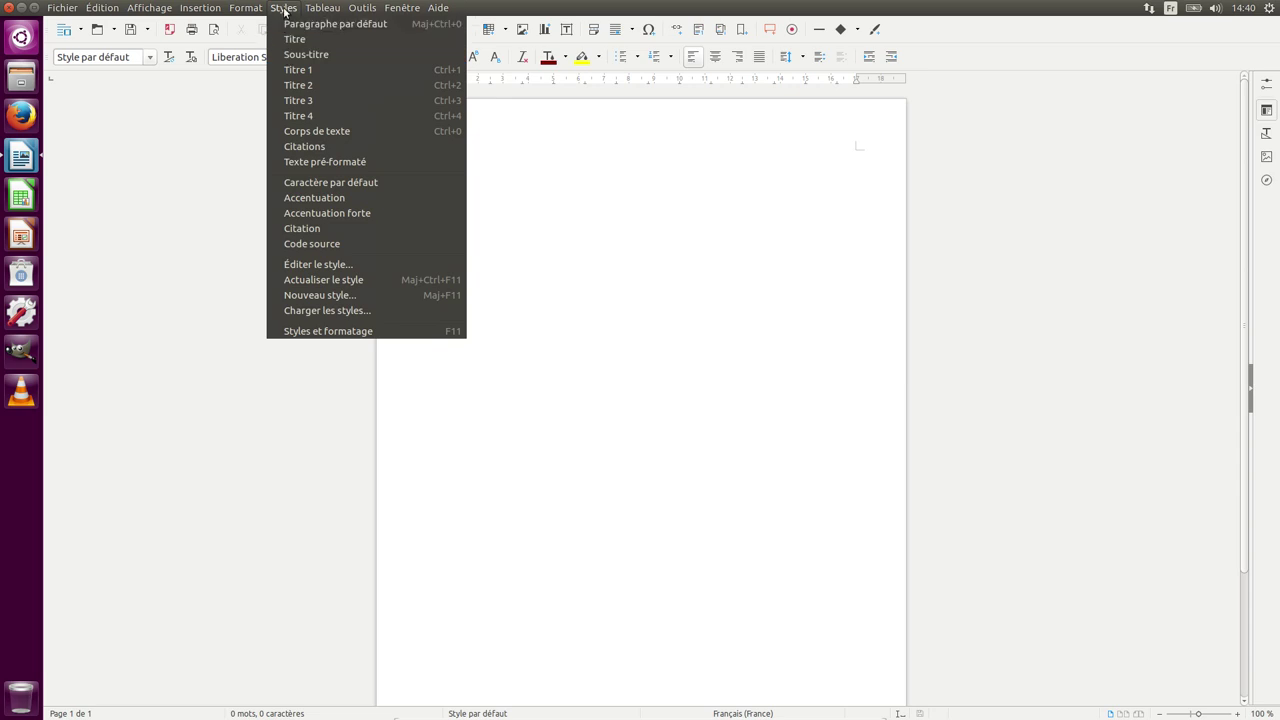
click(289, 84)
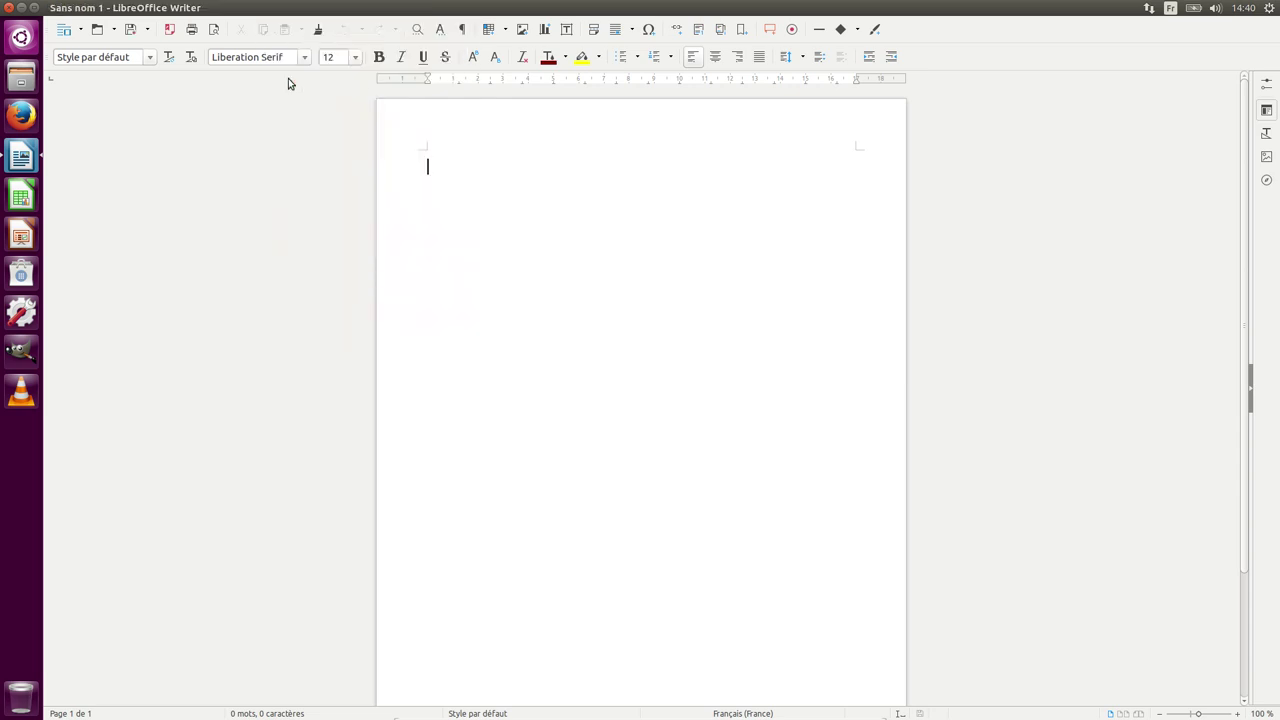
- Inspect Writer's formatting tools: the Propriétés sidebar, the paragraph style list, and the Styles et formatage pane
click(1266, 112)
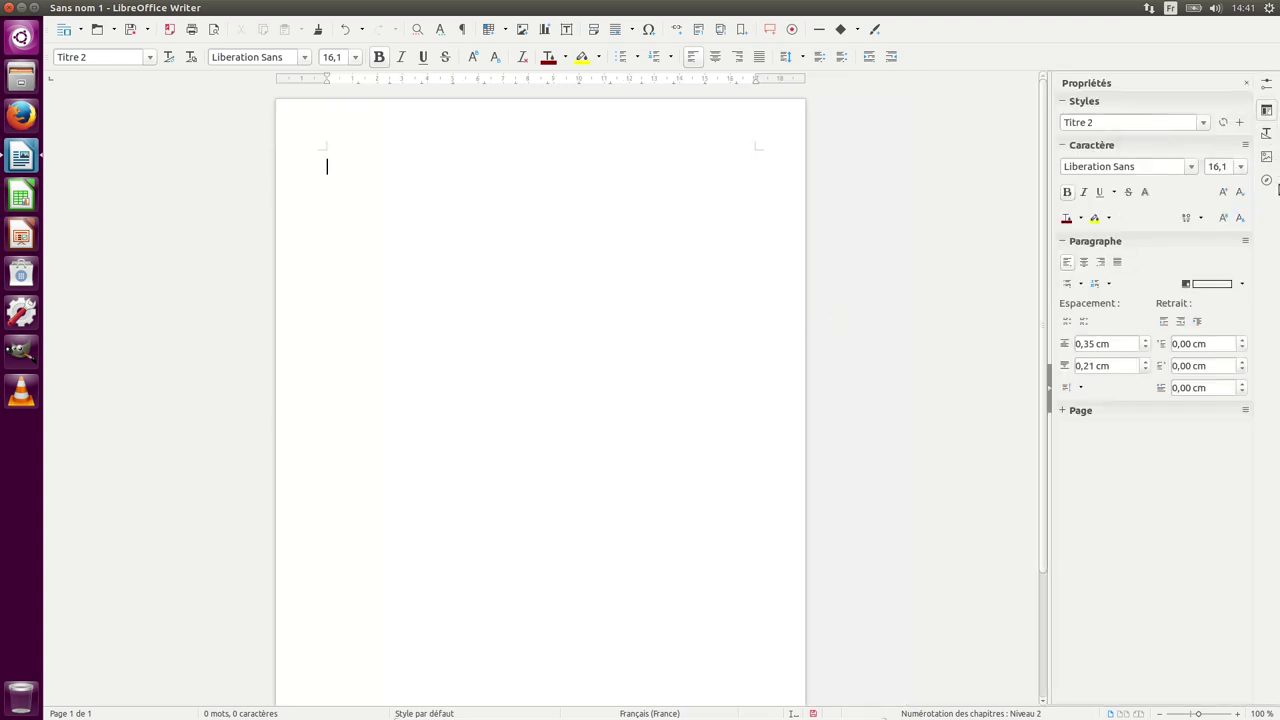
click(1266, 112)
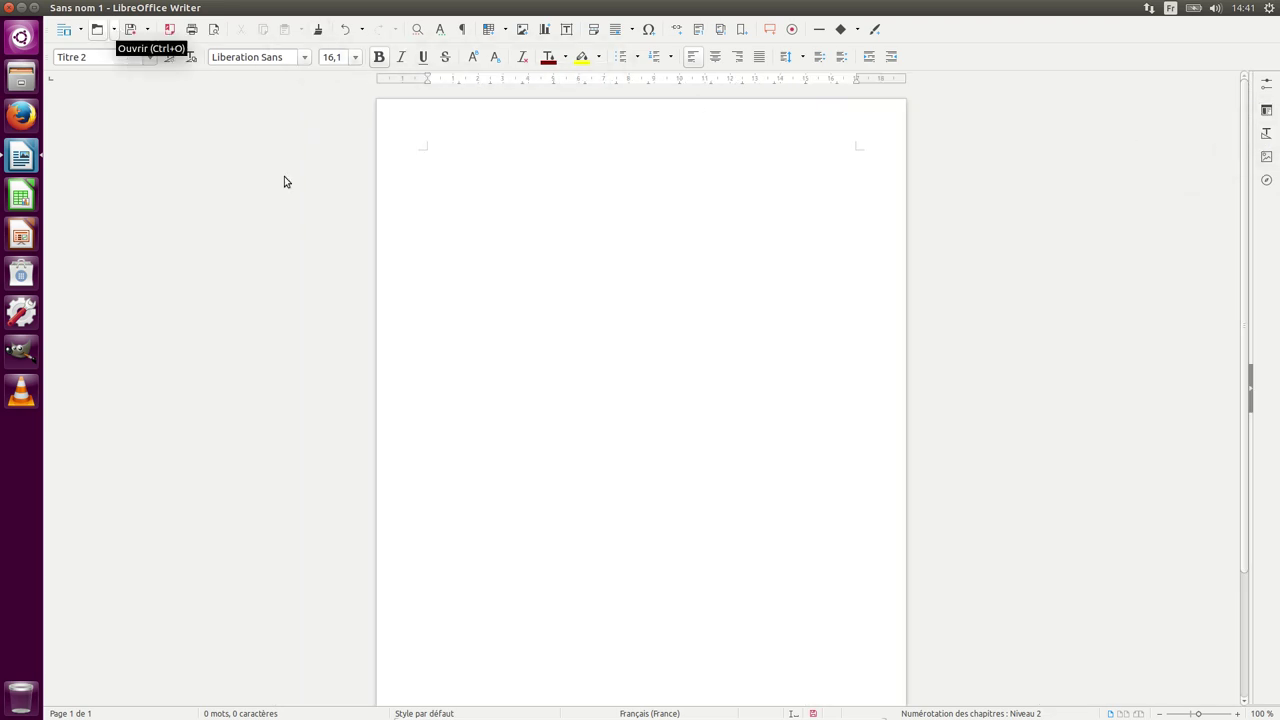
click(148, 58)
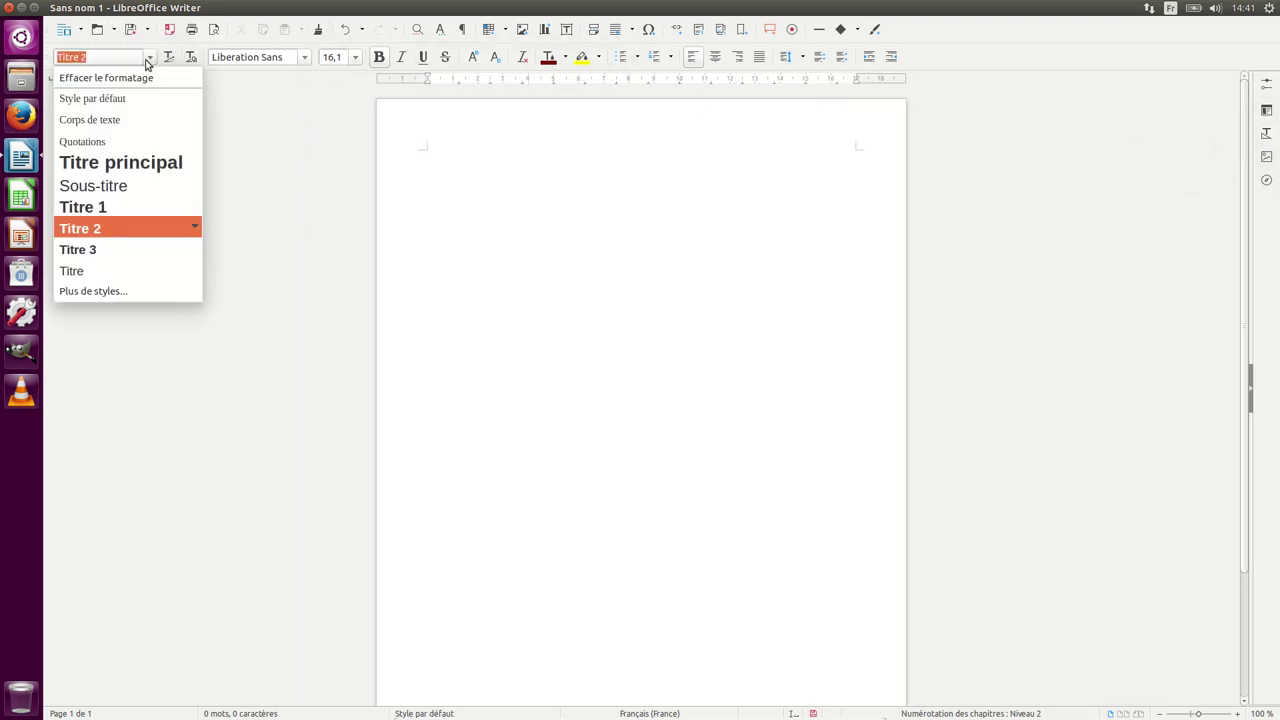
click(440, 195)
click(283, 7)
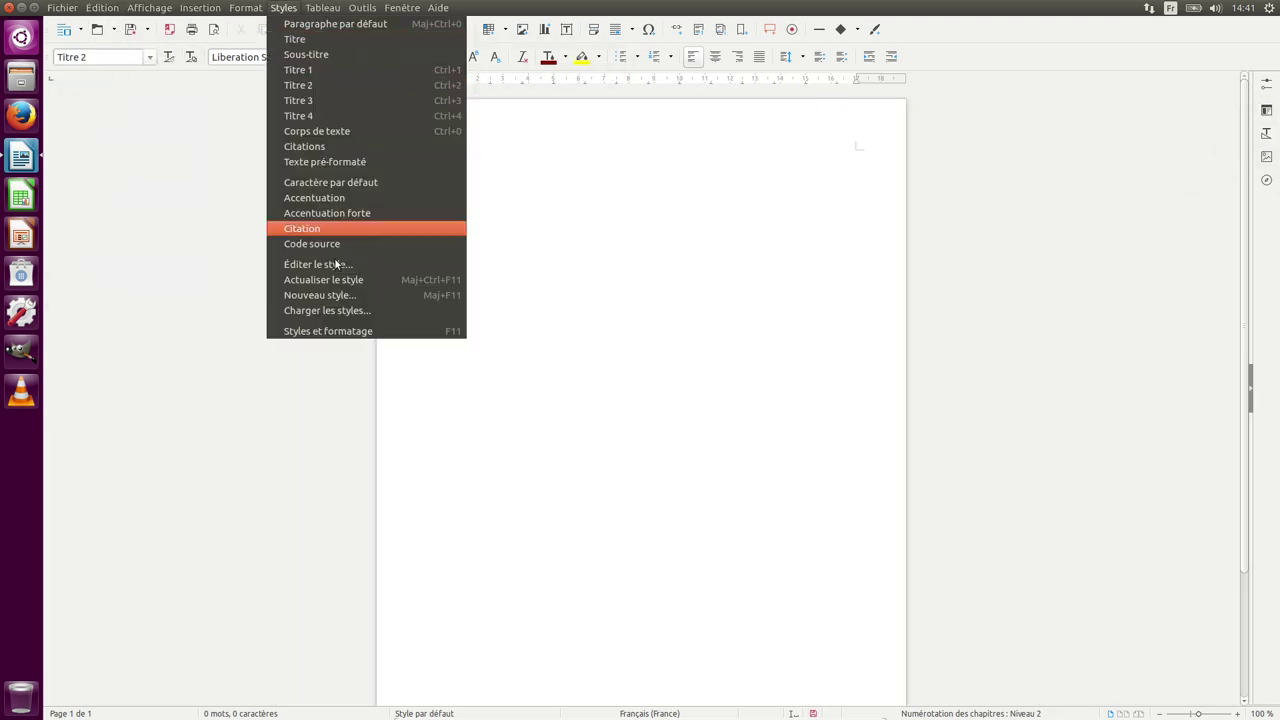
click(349, 331)
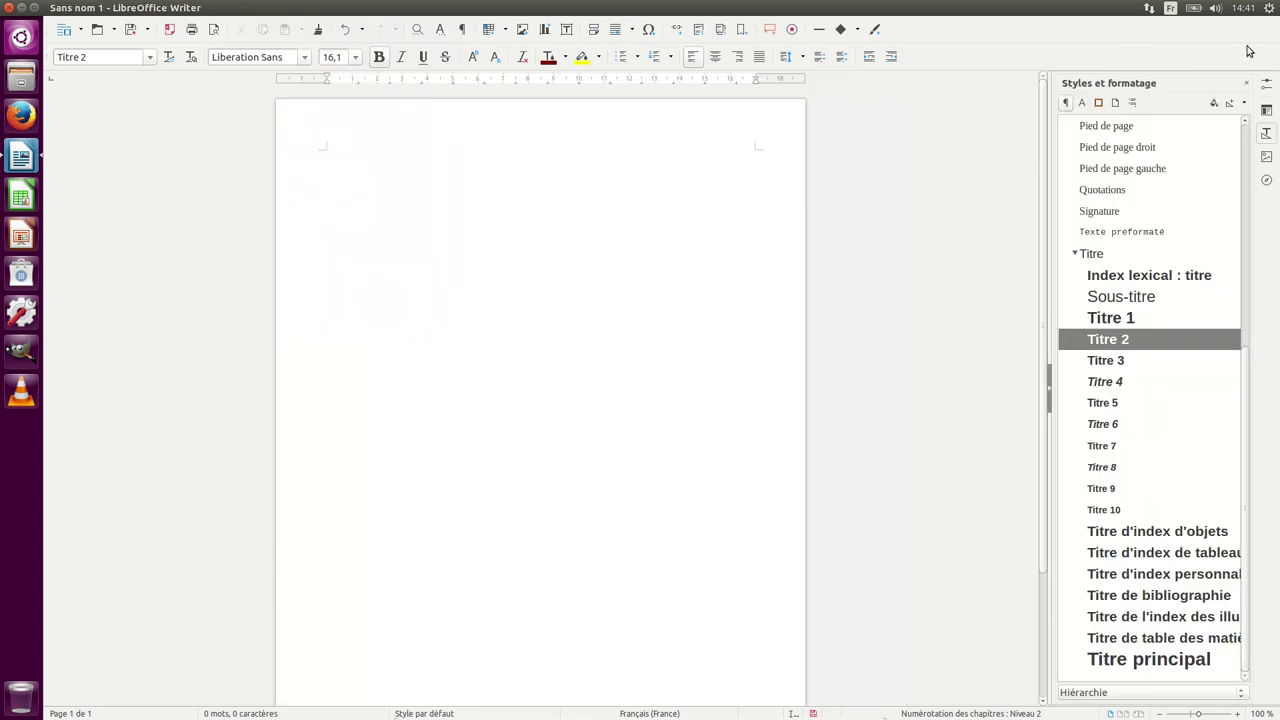
click(60, 8)
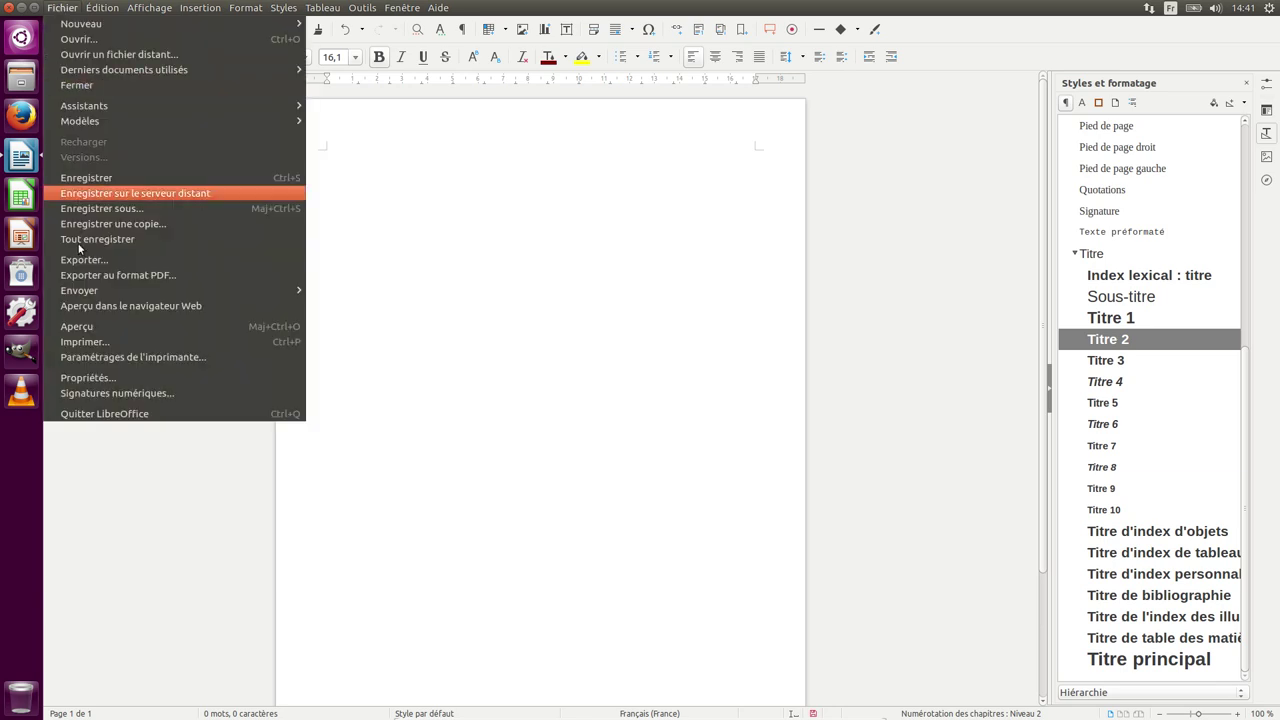
click(94, 416)
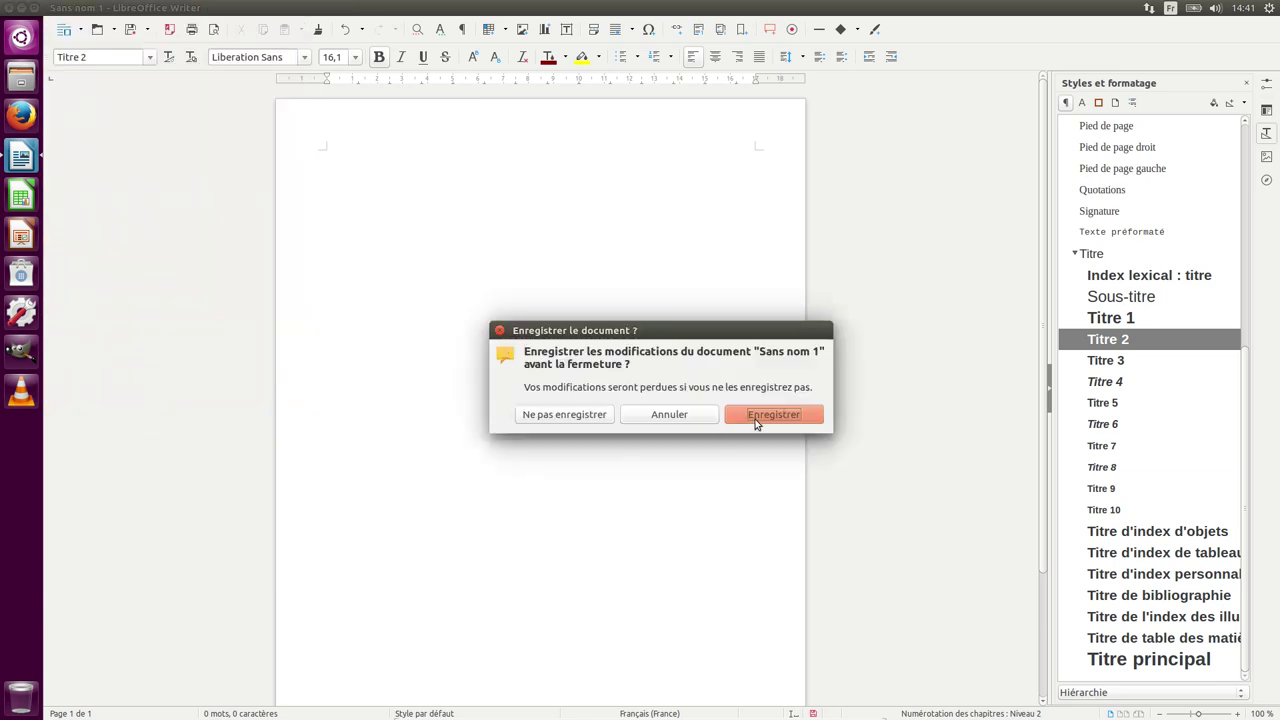
click(756, 424)
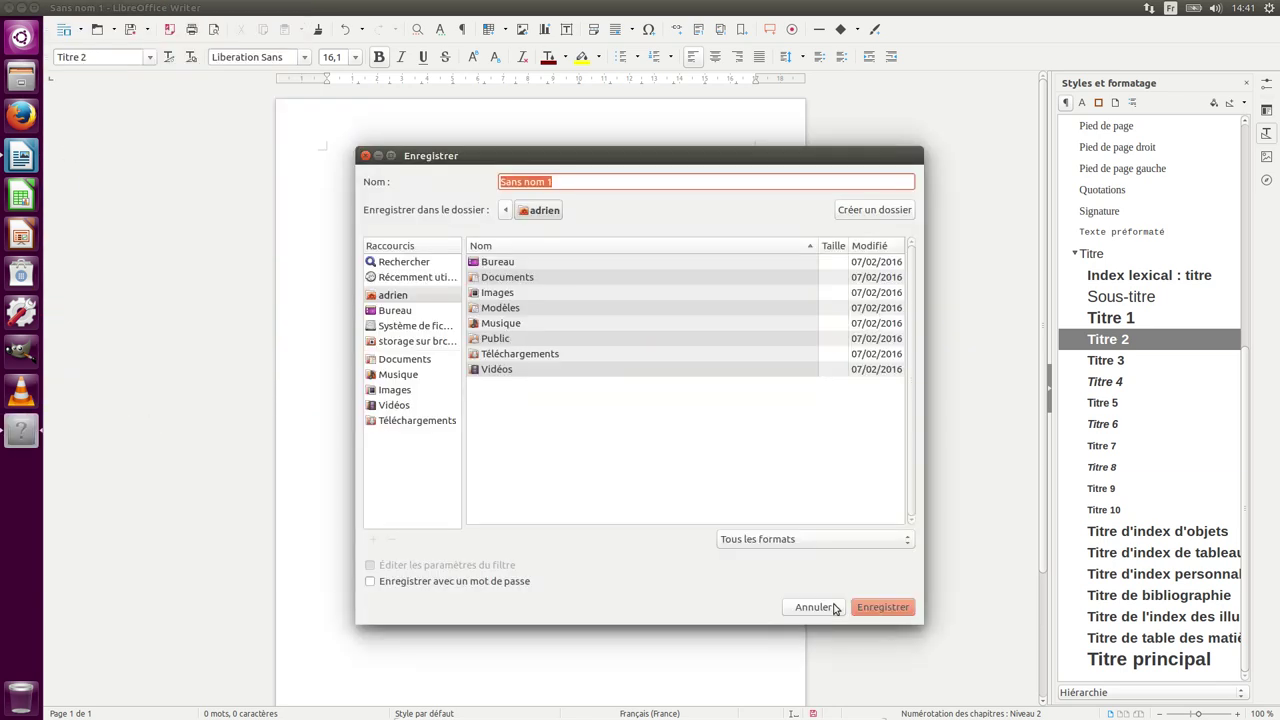
click(836, 608)
- Quit LibreOffice without saving the untitled document
click(62, 8)
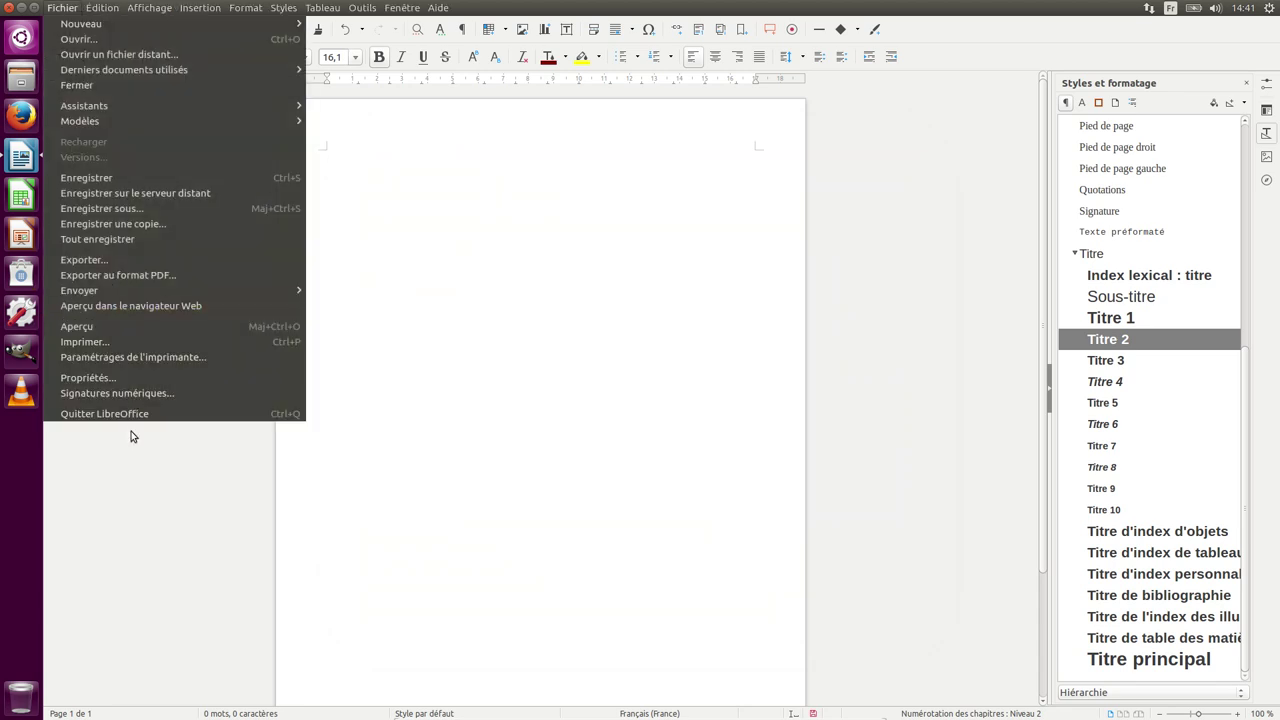
click(129, 416)
click(600, 420)
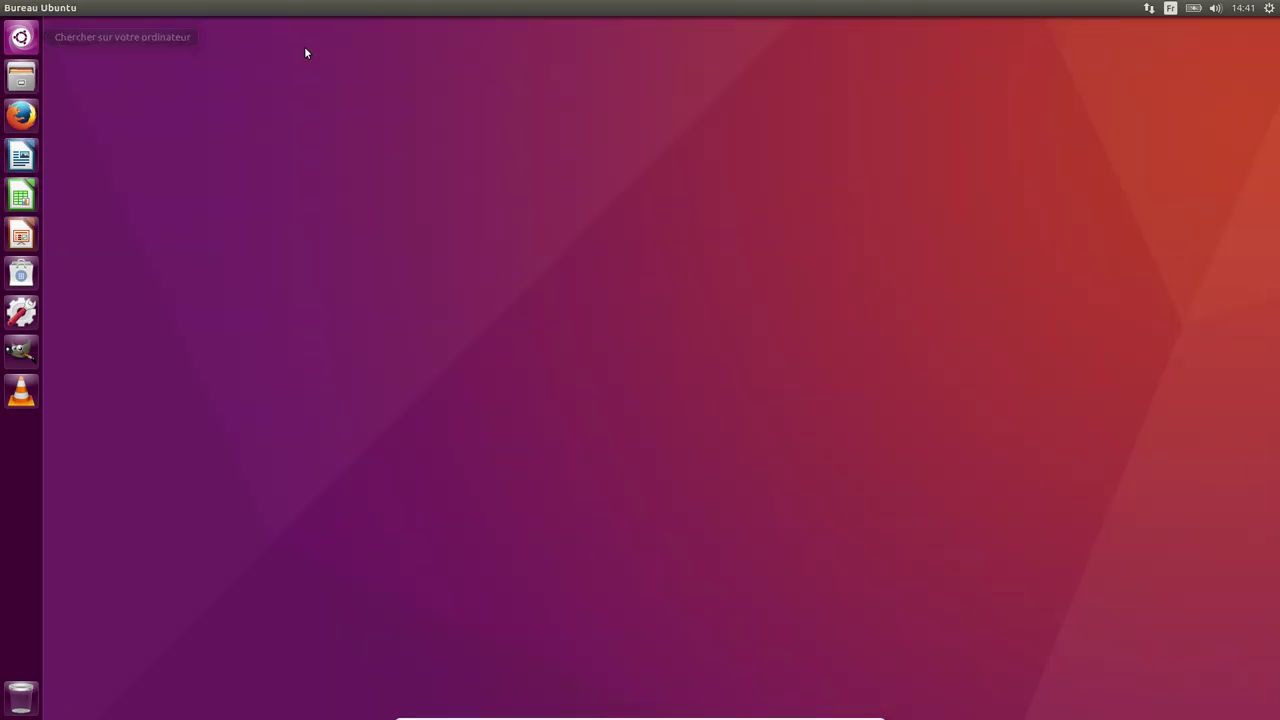
- Open the Dash's applications view and expand the full list of installed applications
key(super)
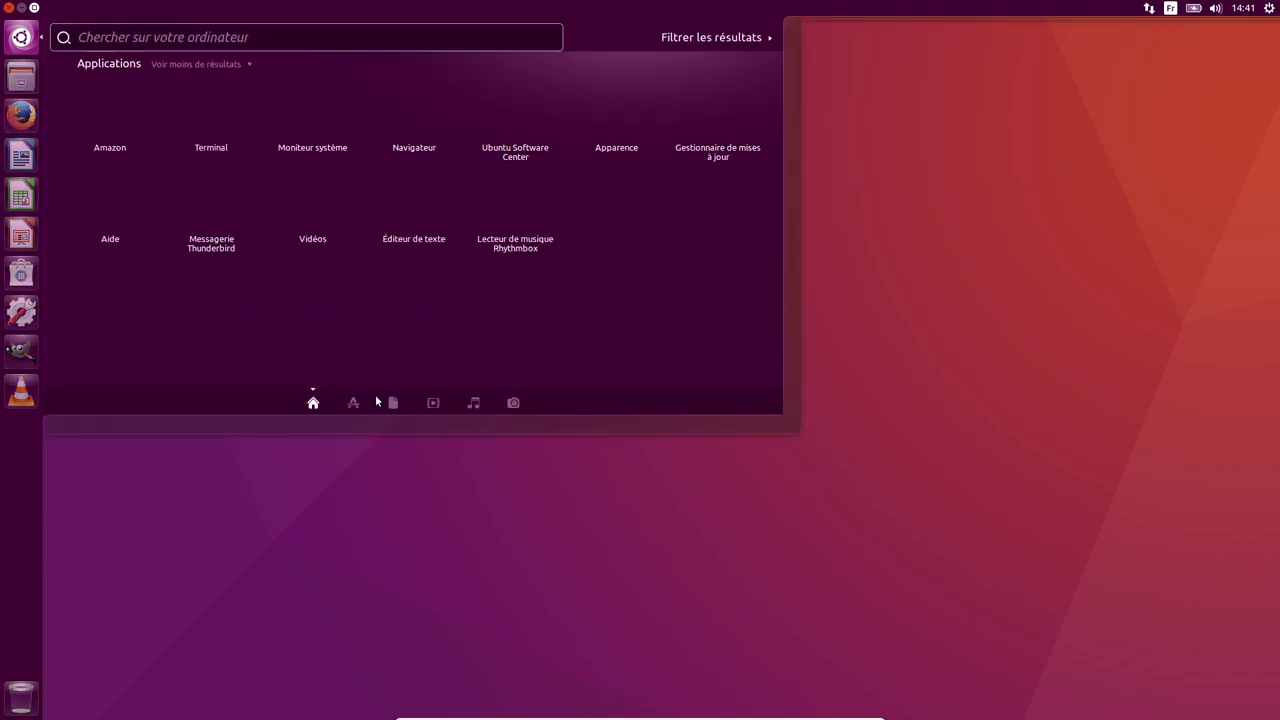
click(353, 402)
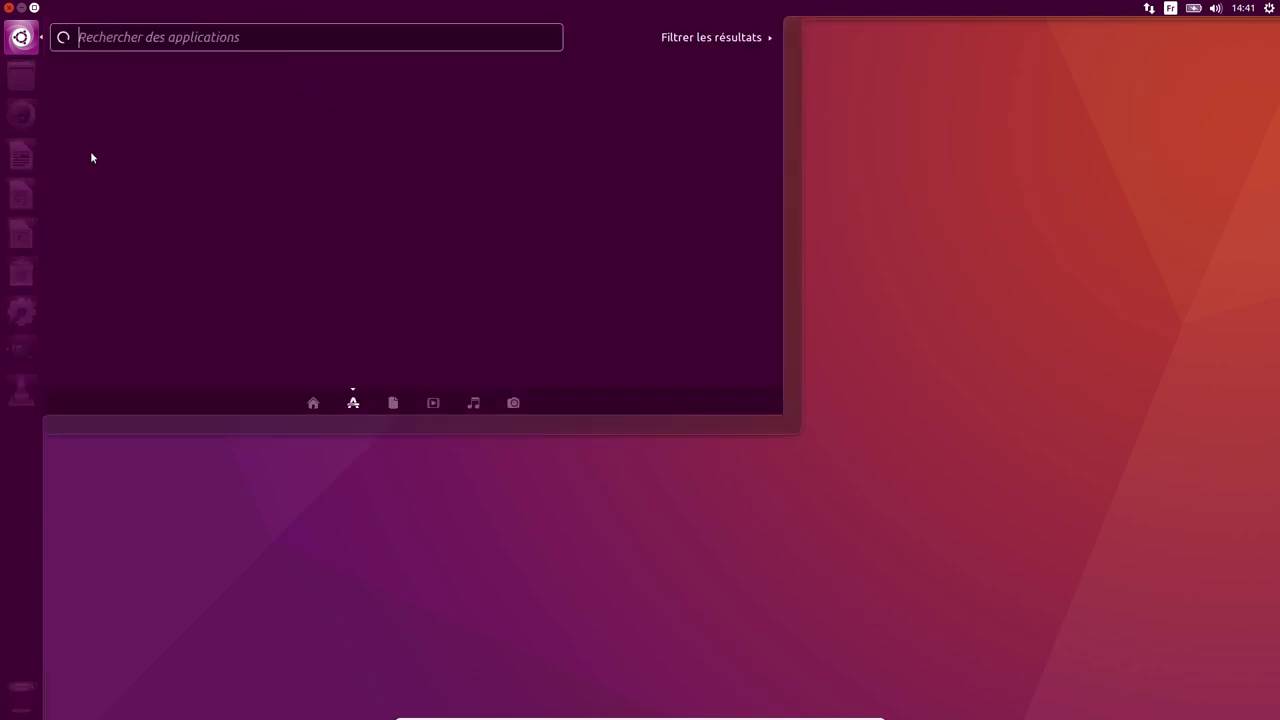
click(259, 176)
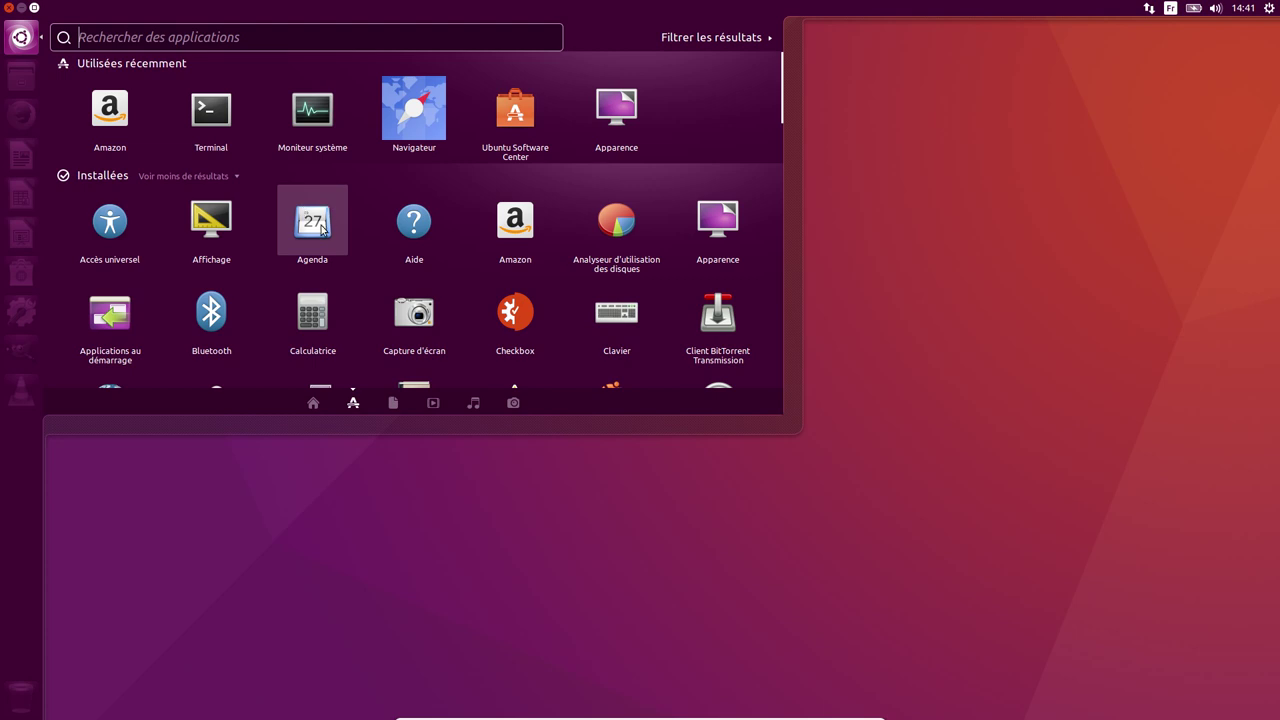
- Look through the whole list of installed applications in the Dash, down to the additional suggestions
scroll(320, 225, down, 2)
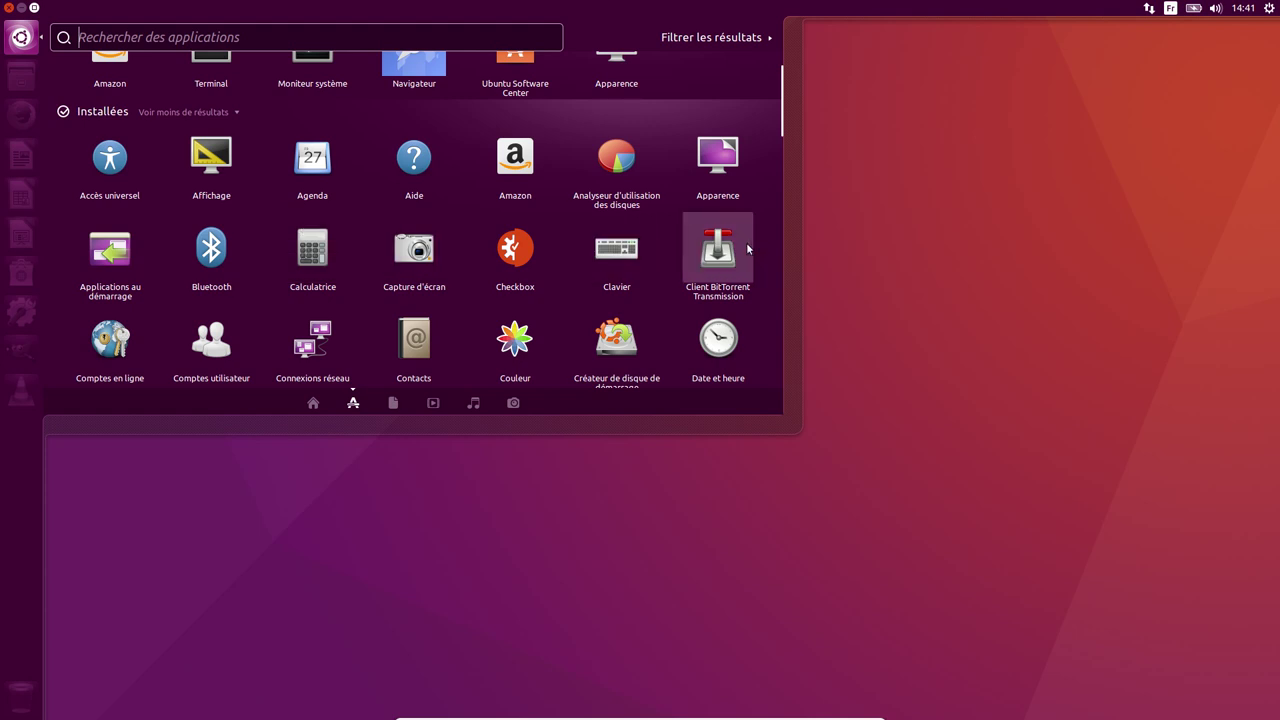
scroll(747, 248, down, 4)
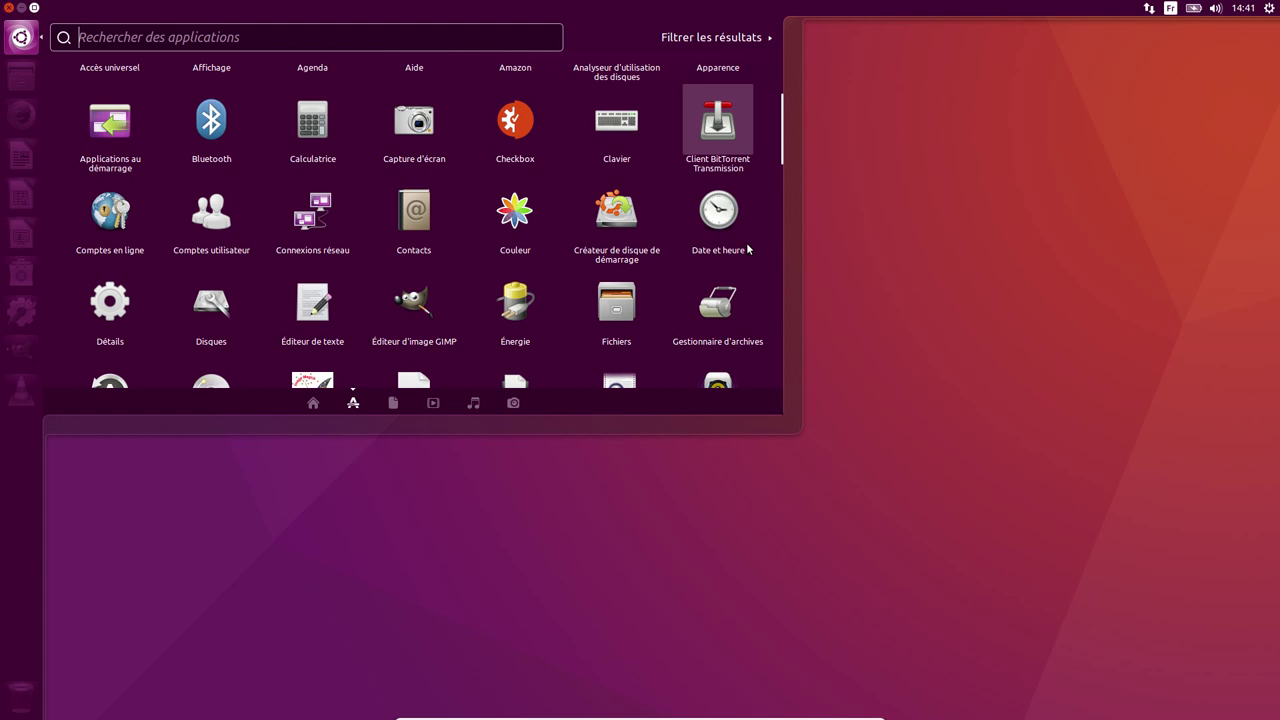
scroll(747, 248, down, 2)
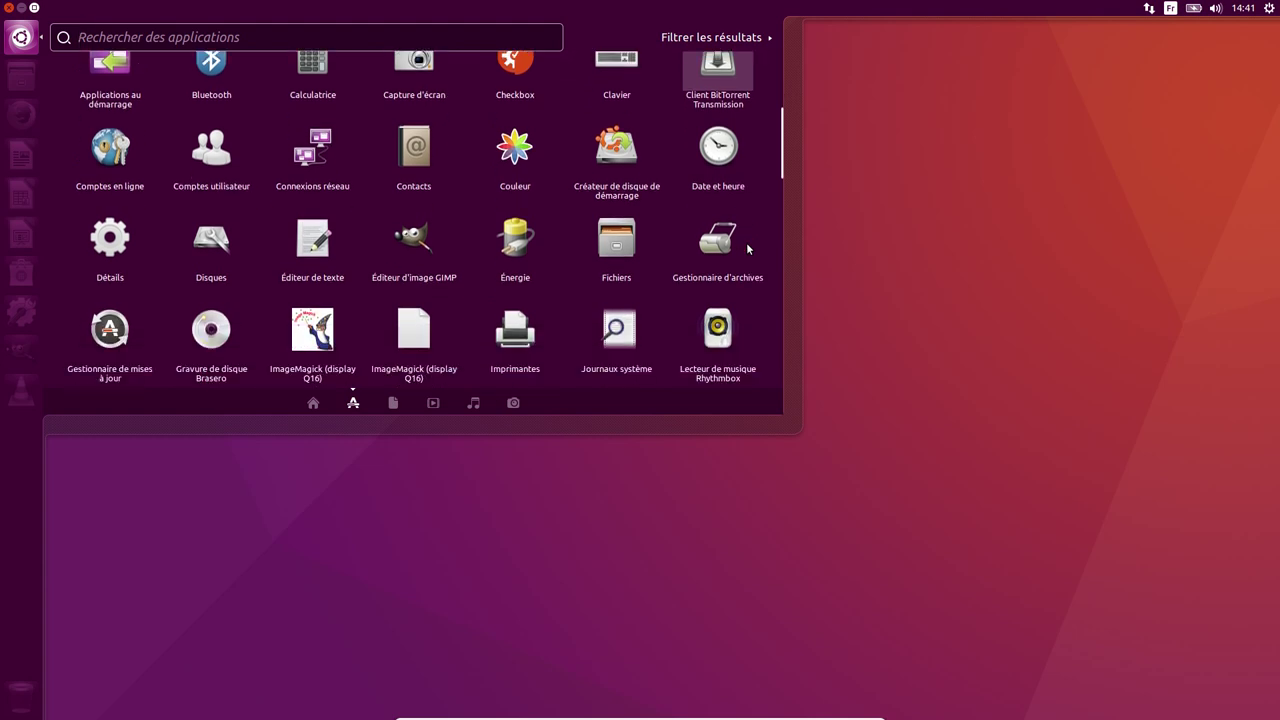
scroll(747, 248, down, 4)
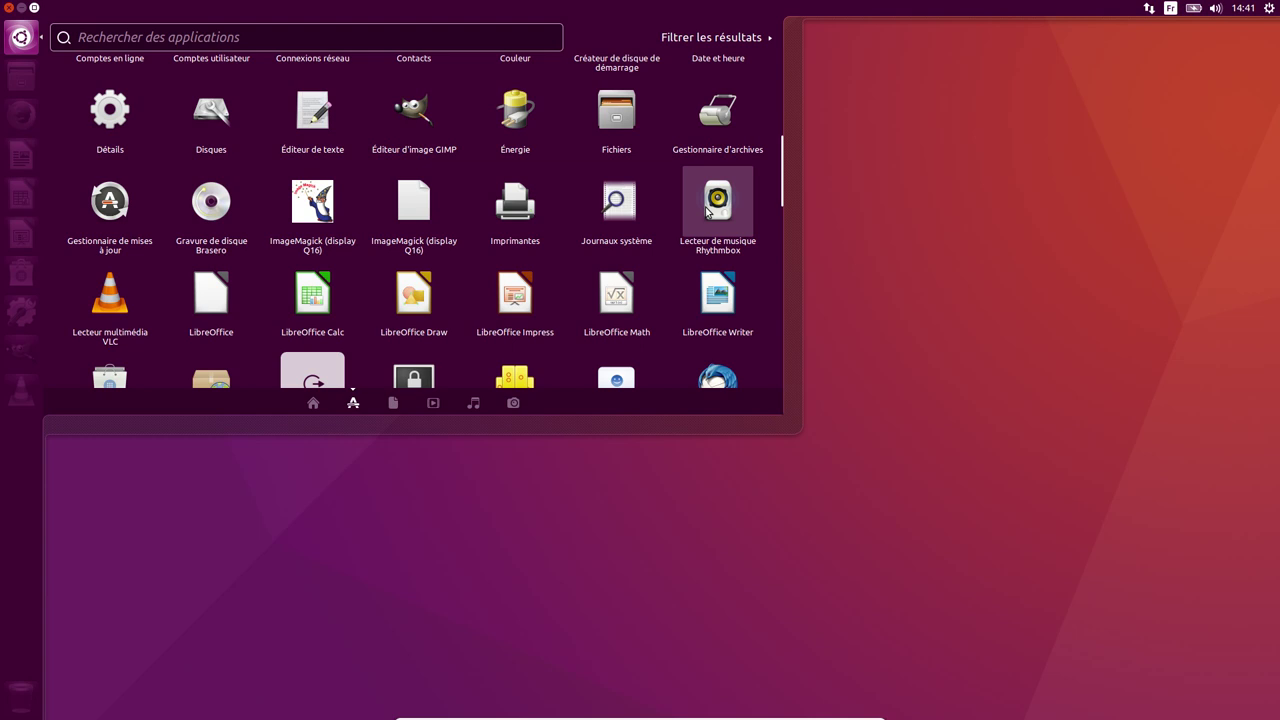
scroll(662, 213, down, 3)
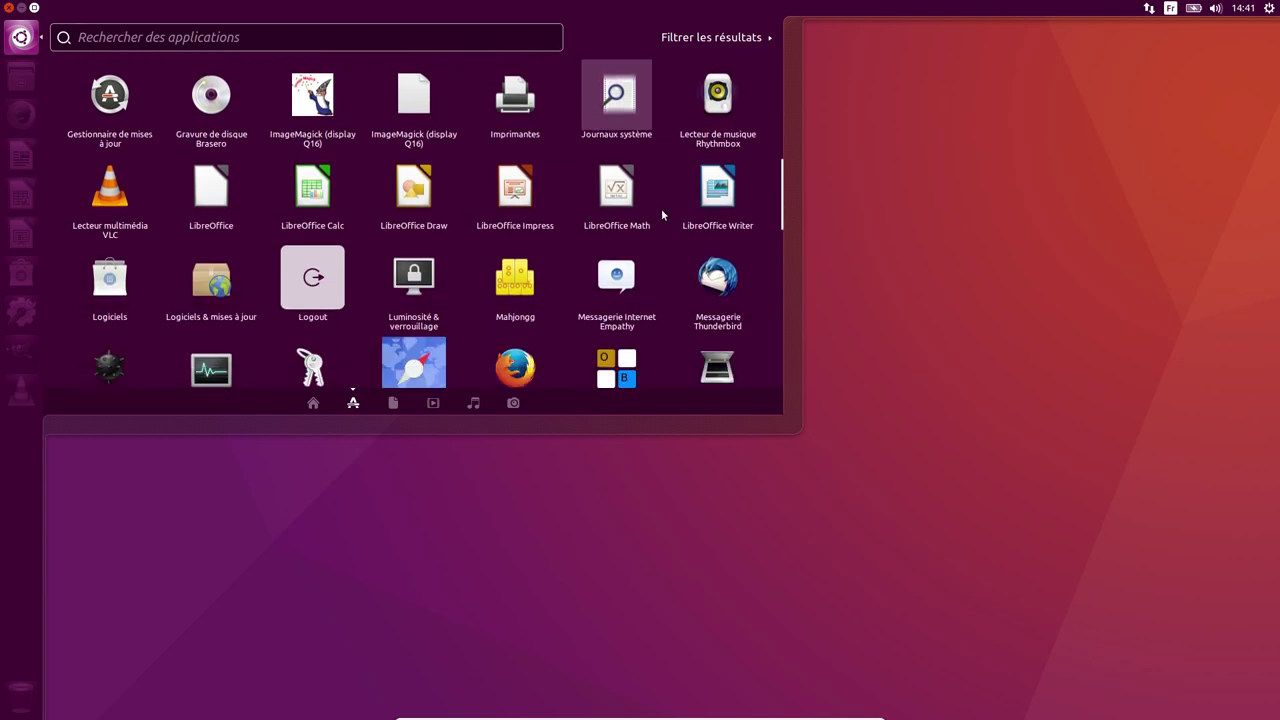
scroll(662, 211, down, 2)
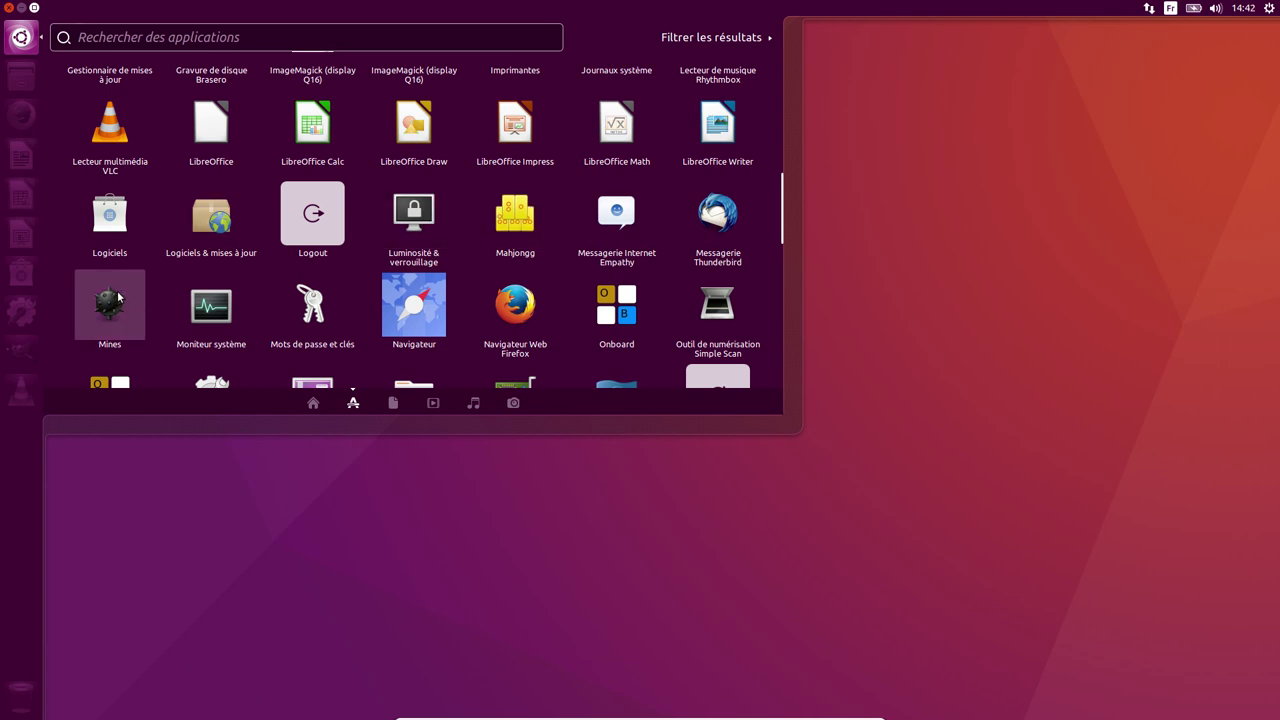
scroll(470, 285, down, 1)
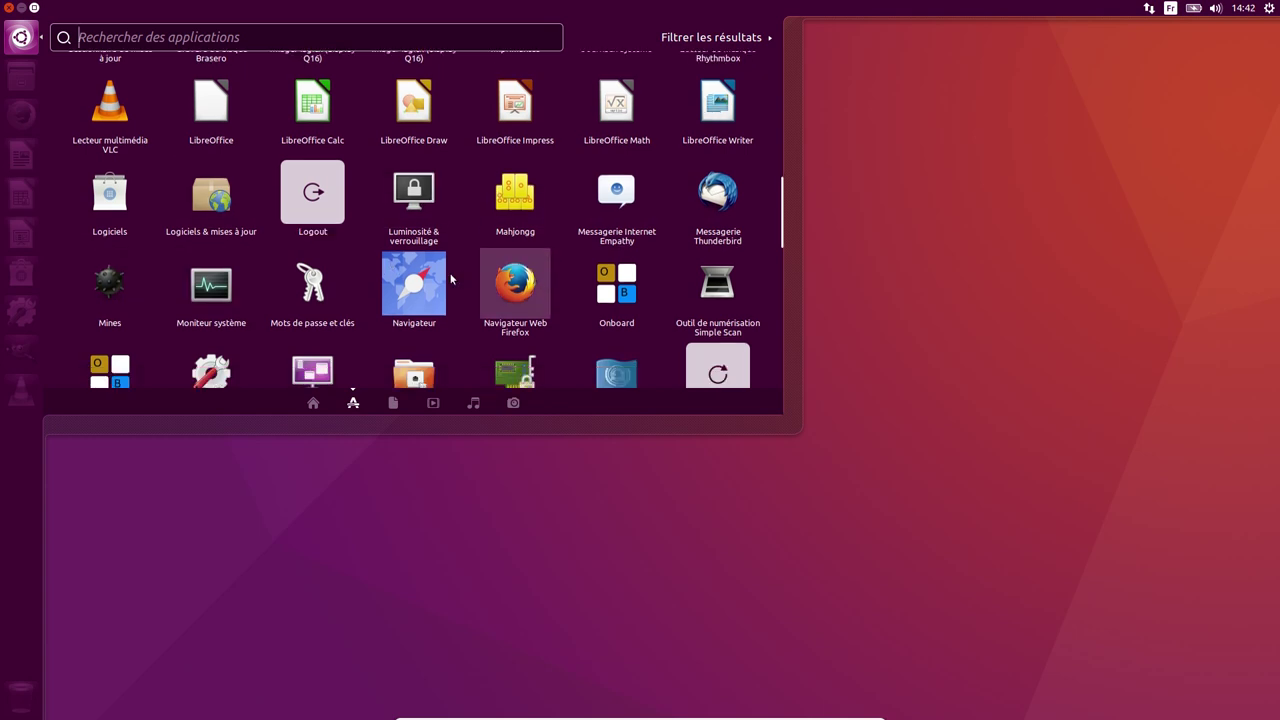
scroll(405, 280, down, 1)
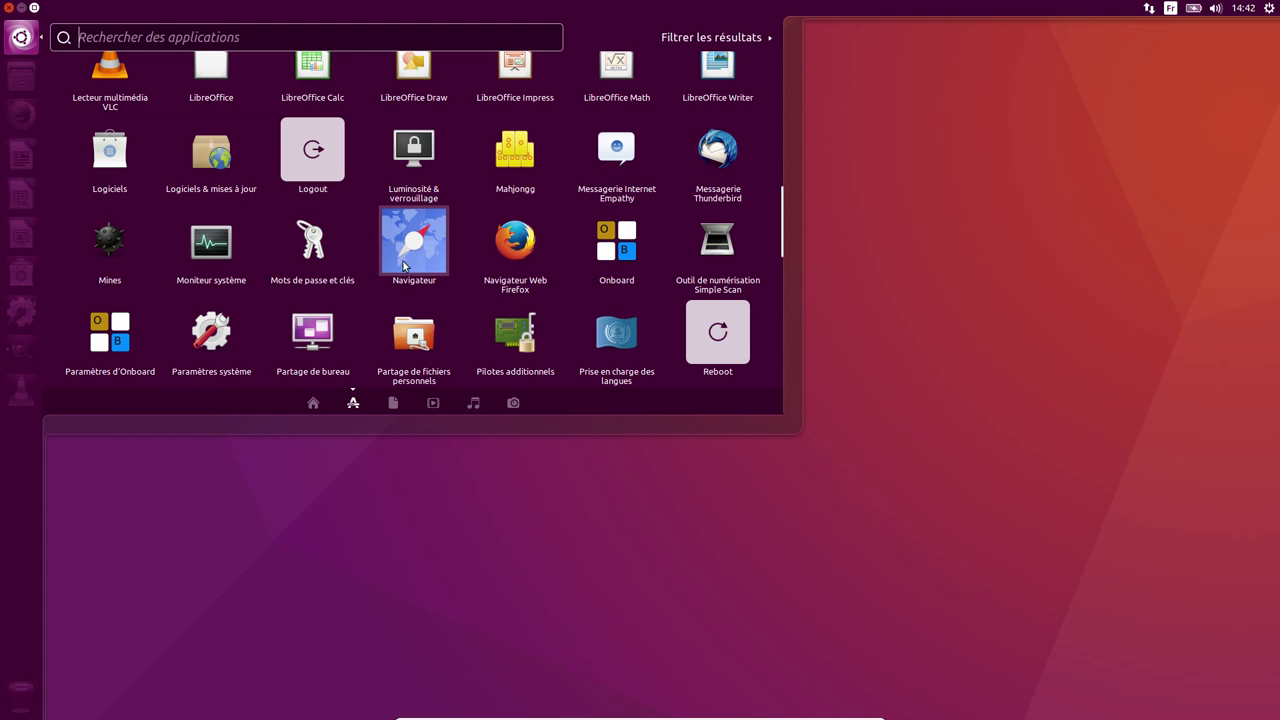
scroll(410, 248, down, 2)
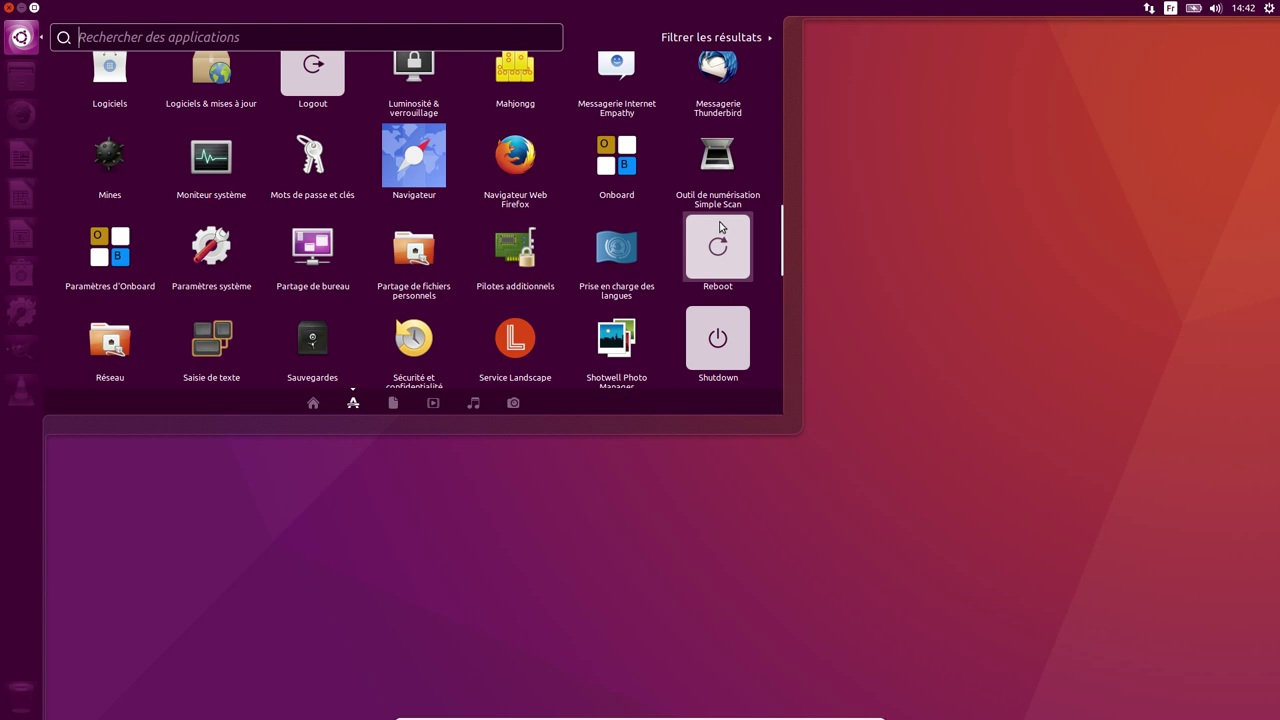
scroll(714, 228, down, 1)
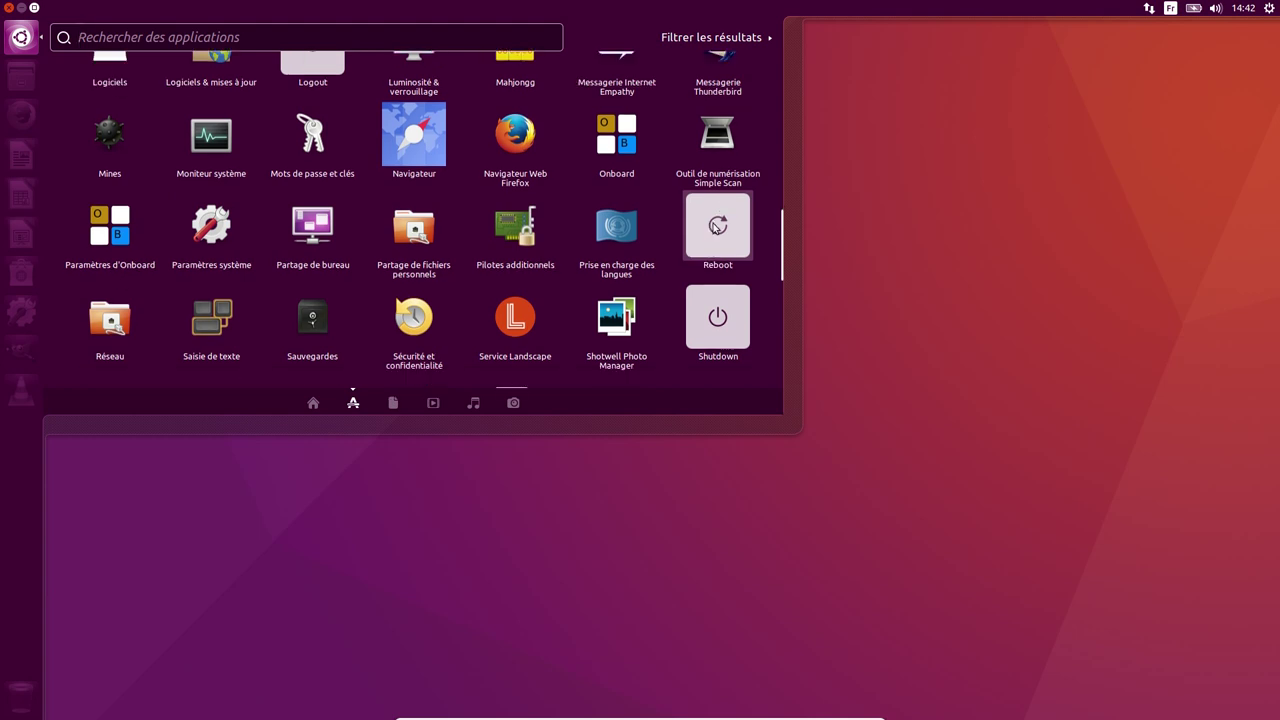
scroll(714, 228, down, 2)
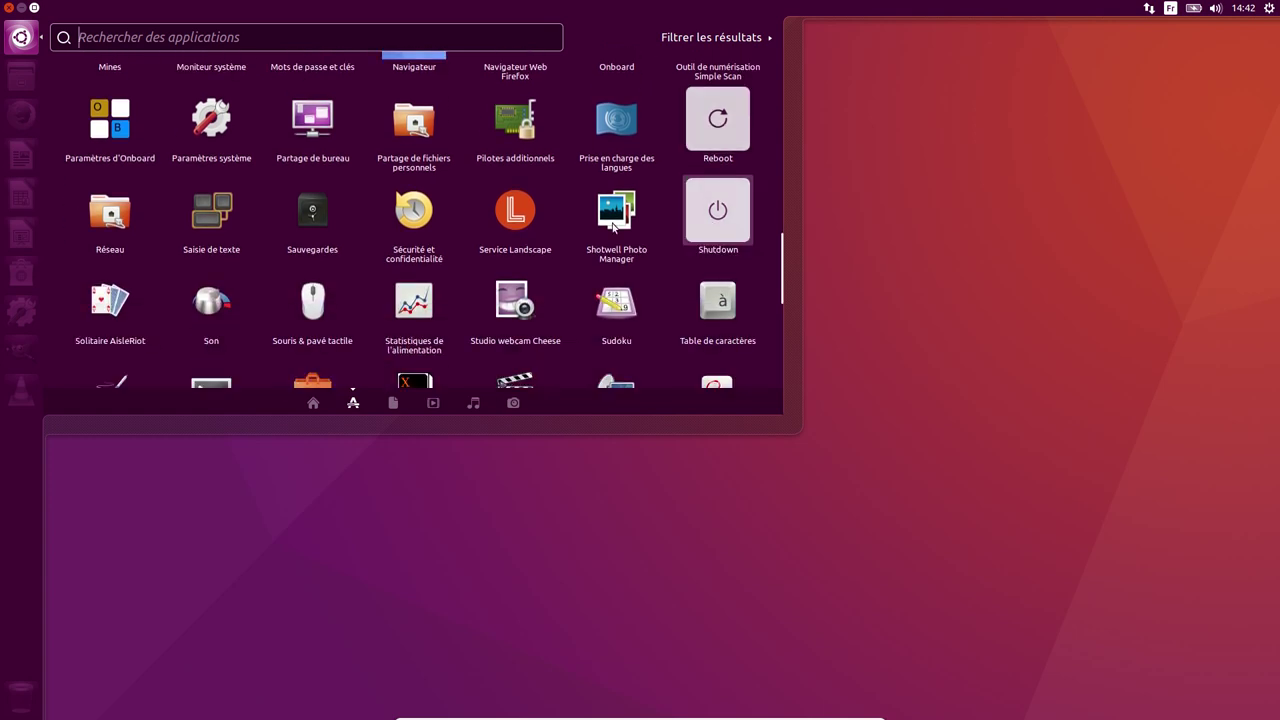
scroll(613, 226, down, 2)
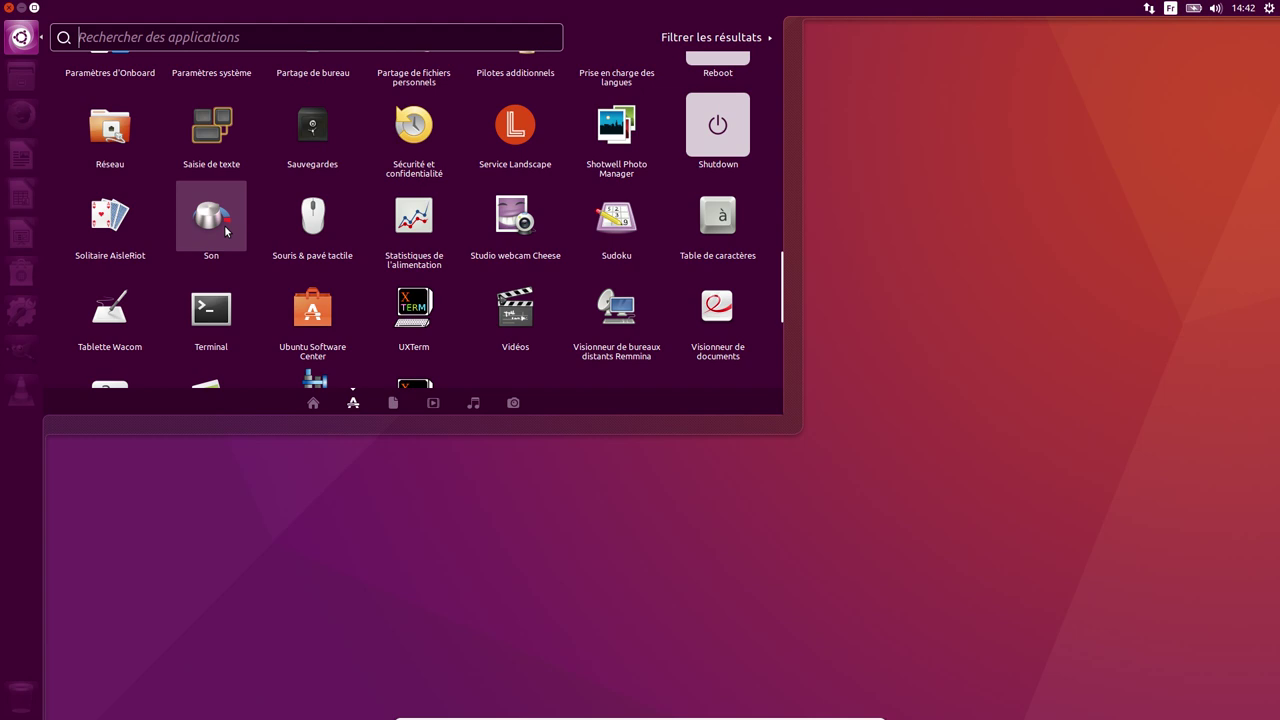
scroll(514, 316, down, 3)
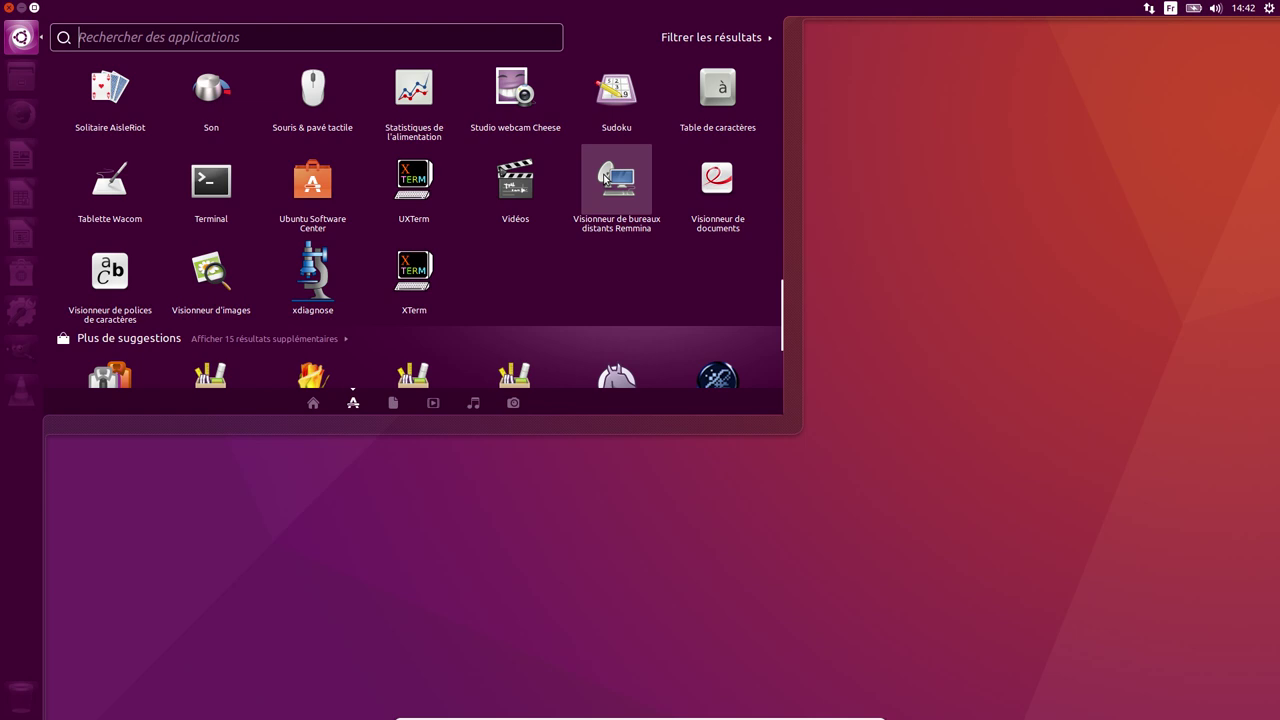
- Launch the Navigateur web browser from the installed applications
scroll(436, 190, up, 3)
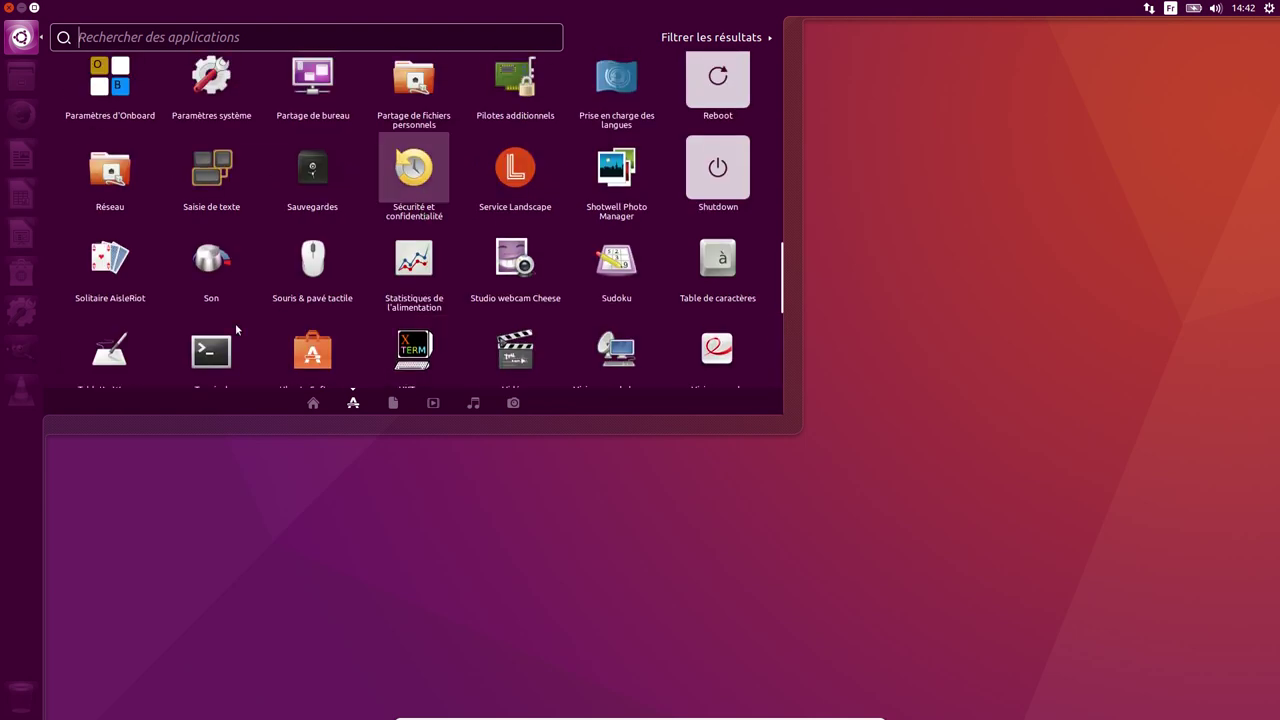
scroll(326, 250, up, 3)
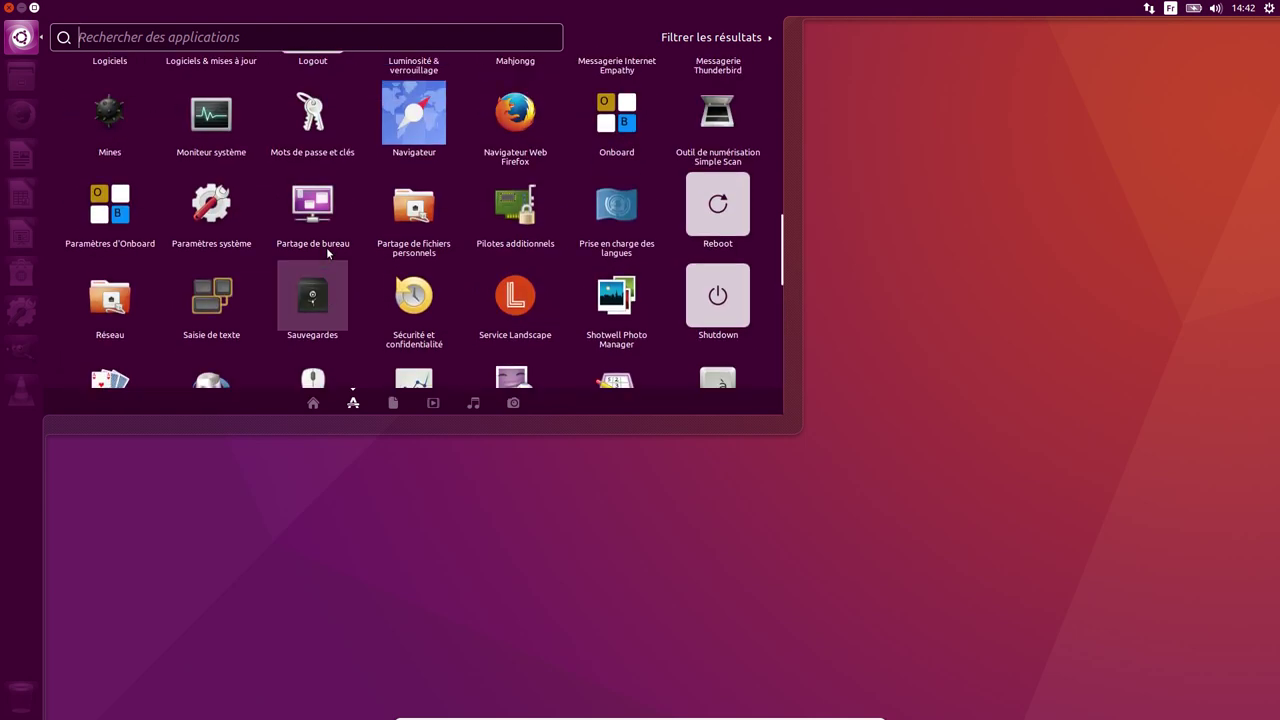
scroll(326, 250, up, 4)
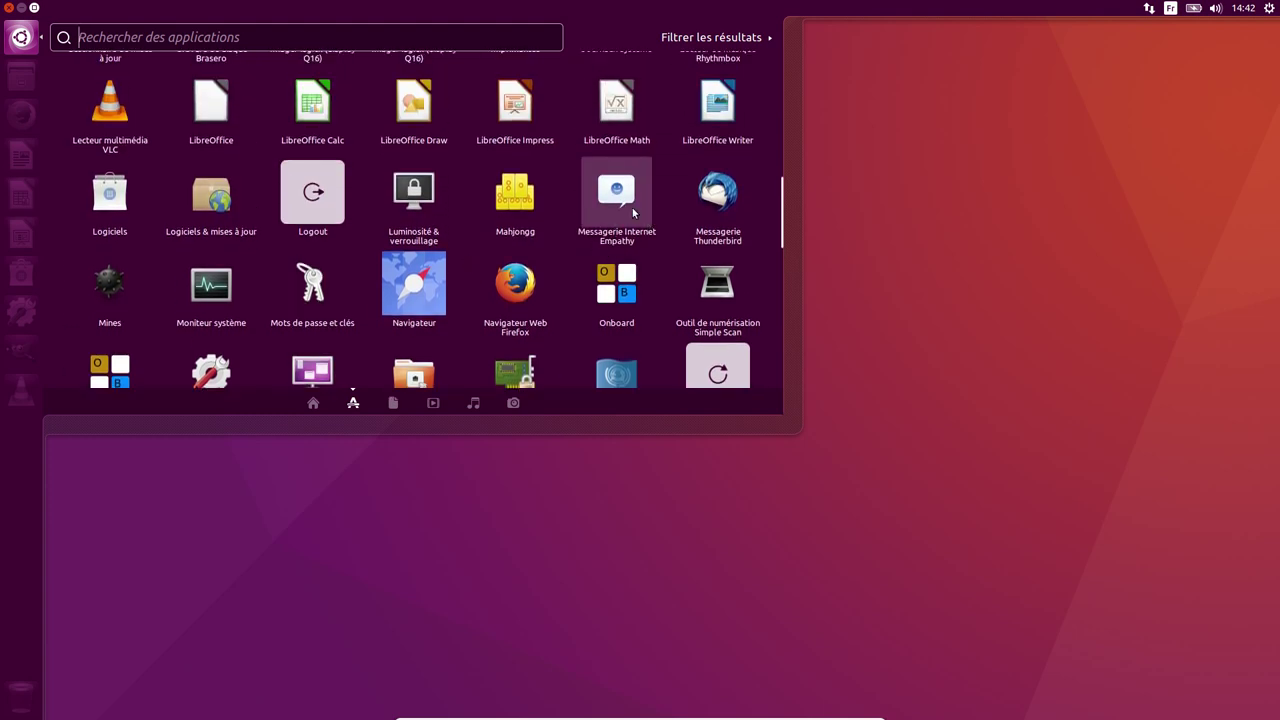
click(415, 290)
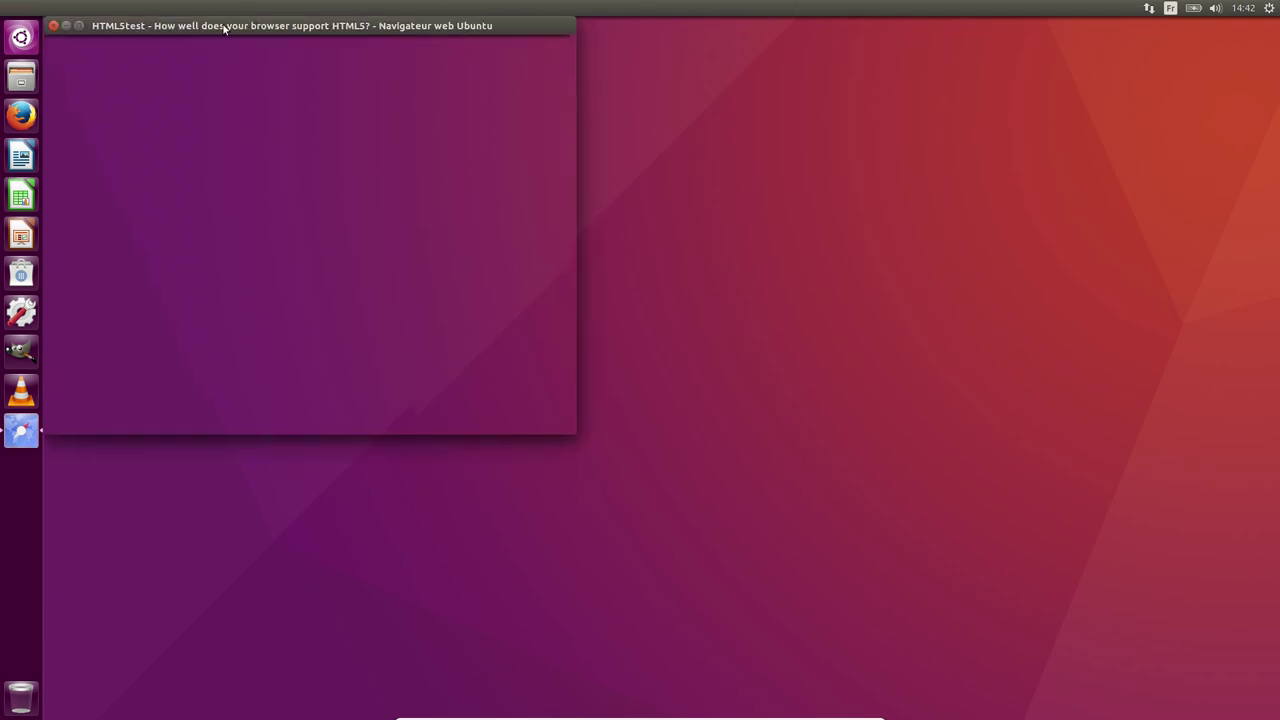
- Move the browser window toward the middle of the desktop and review the Vie privée & permissions options in its settings
drag(230, 28, 495, 106)
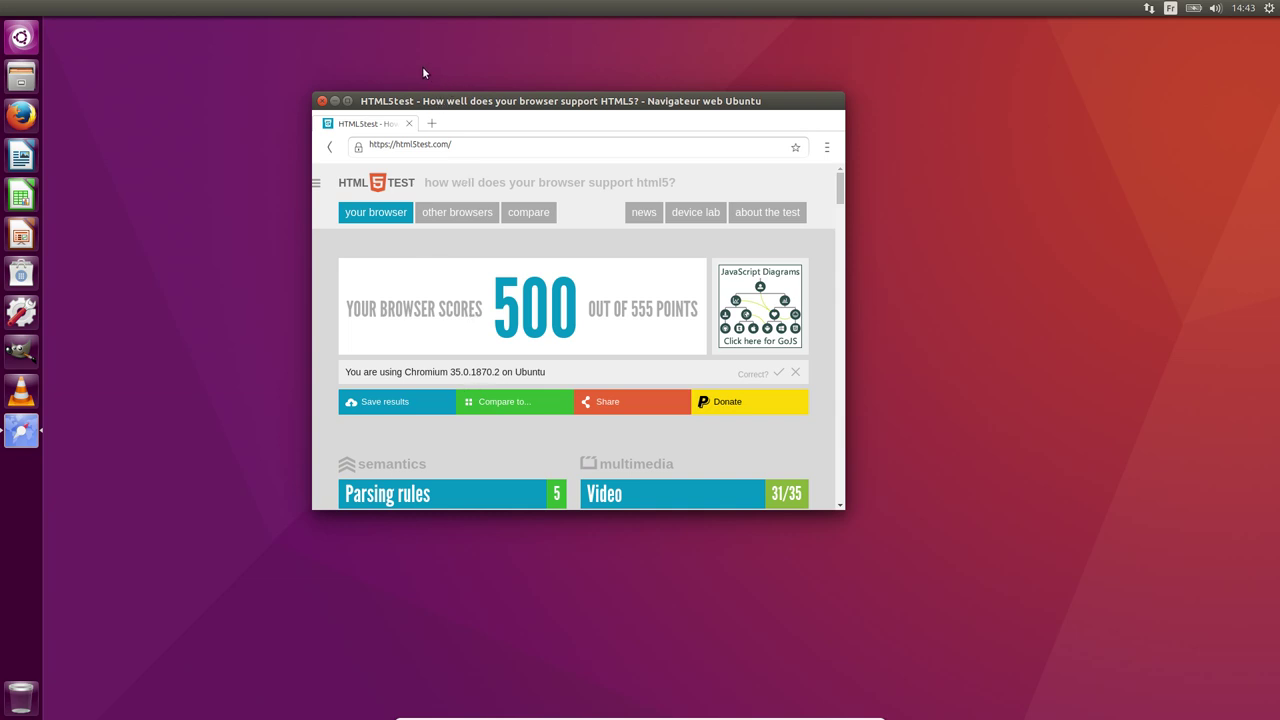
drag(408, 100, 482, 69)
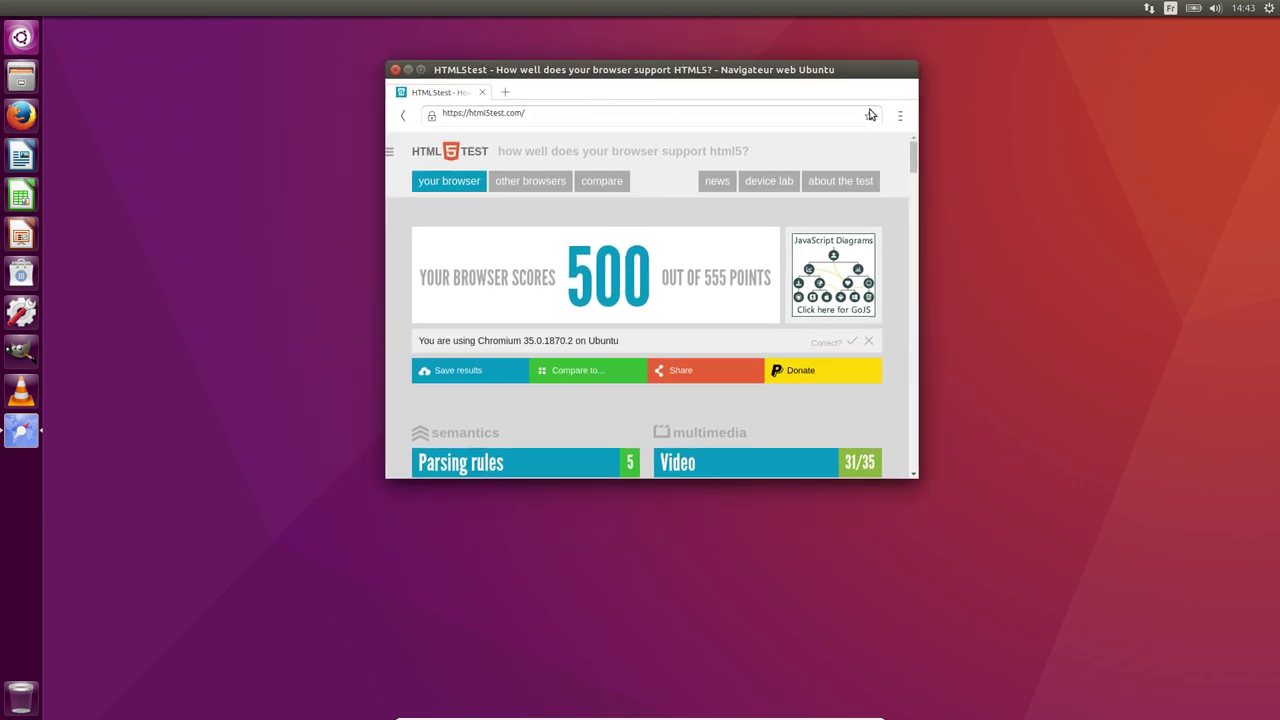
click(900, 116)
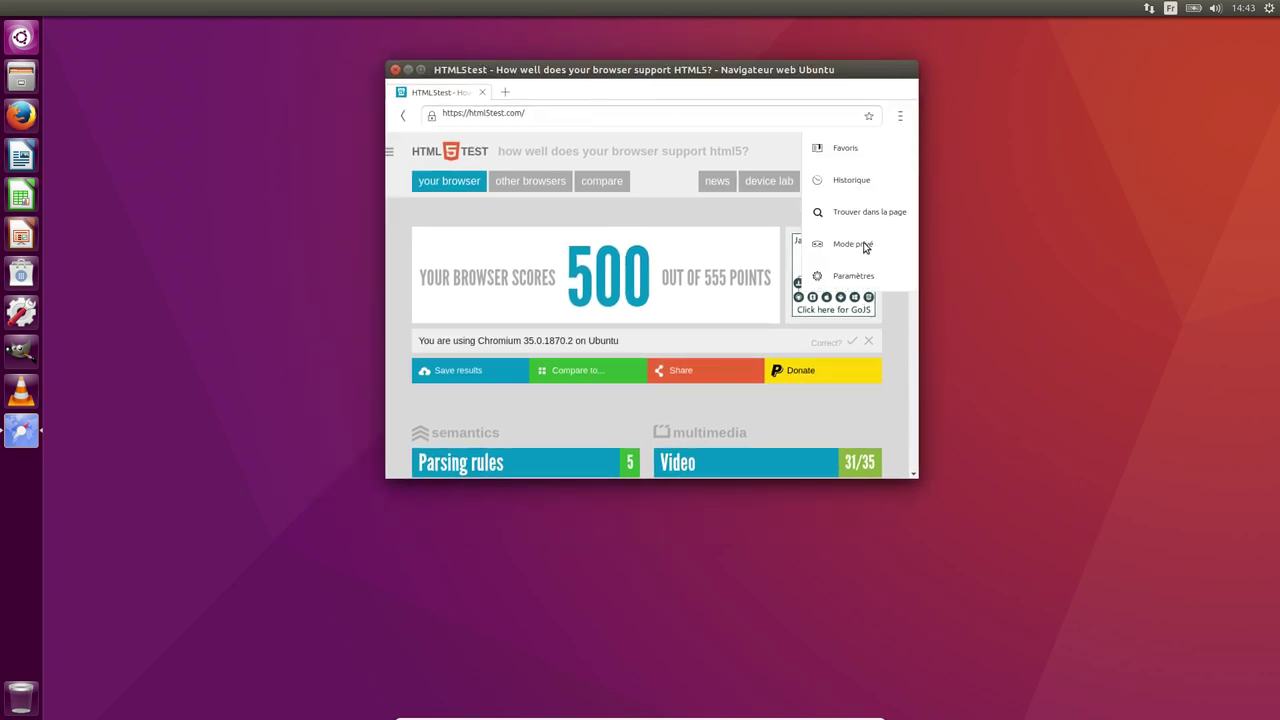
click(866, 277)
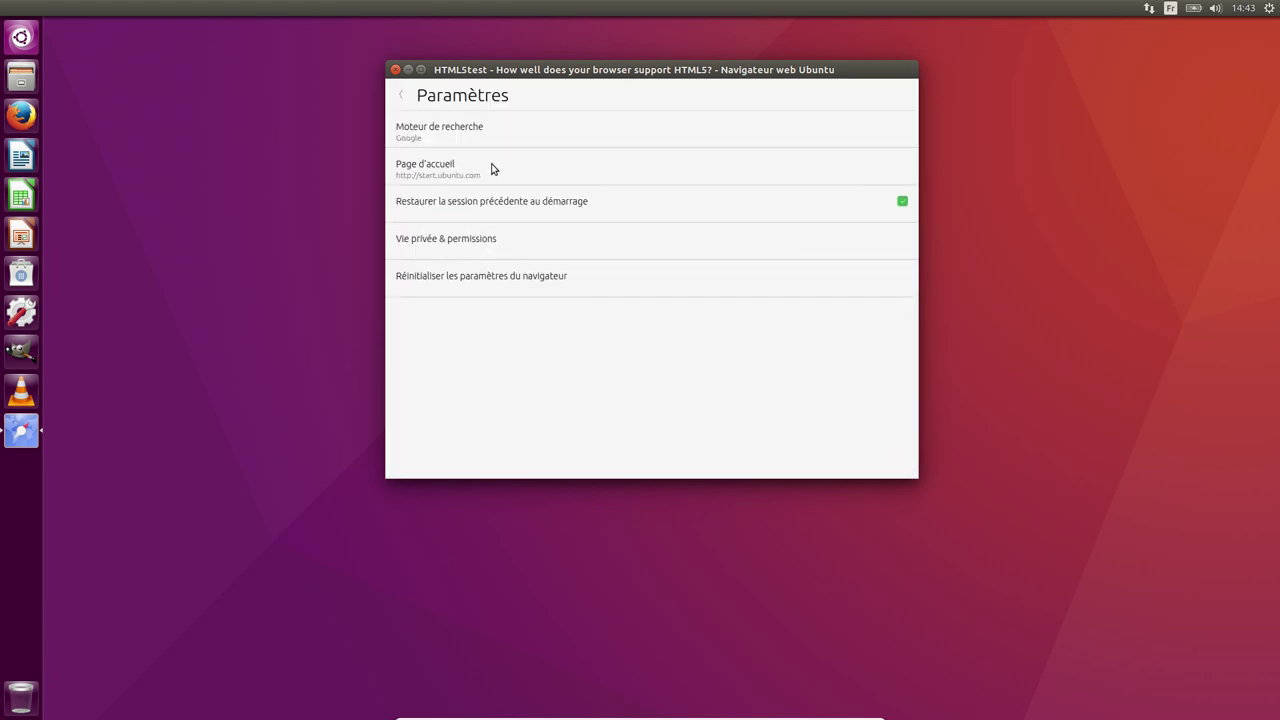
click(472, 243)
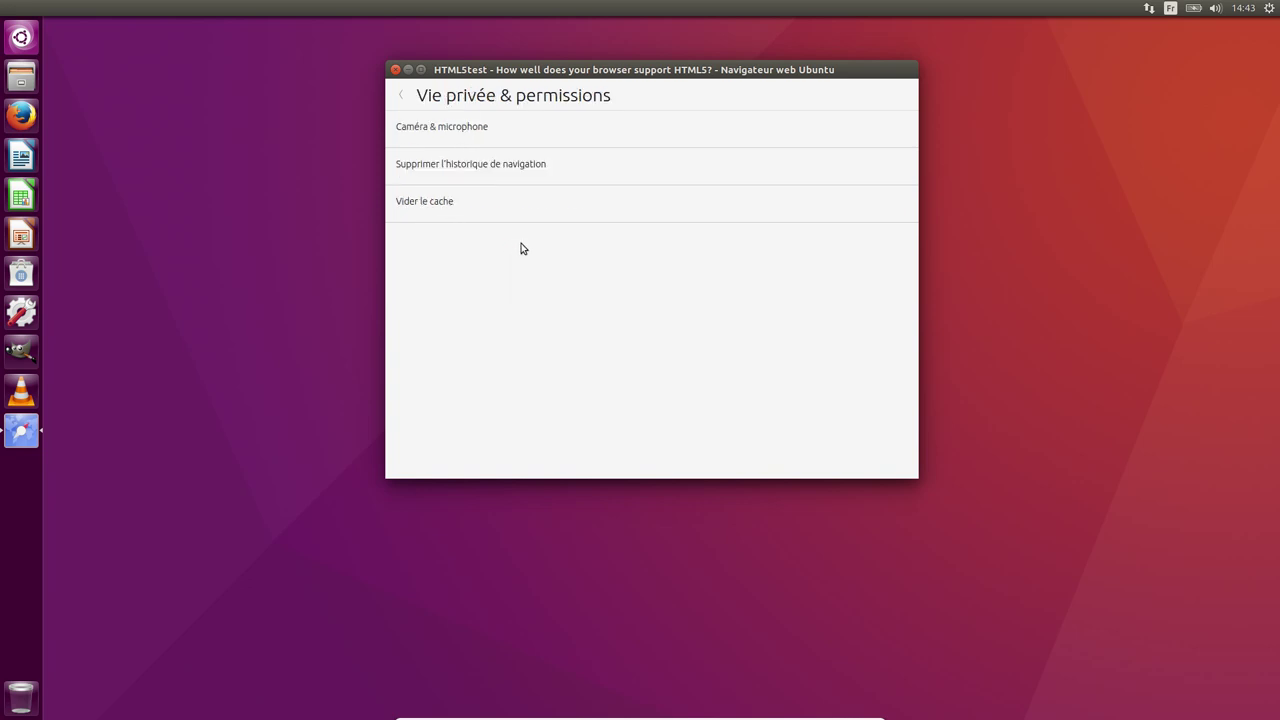
click(404, 96)
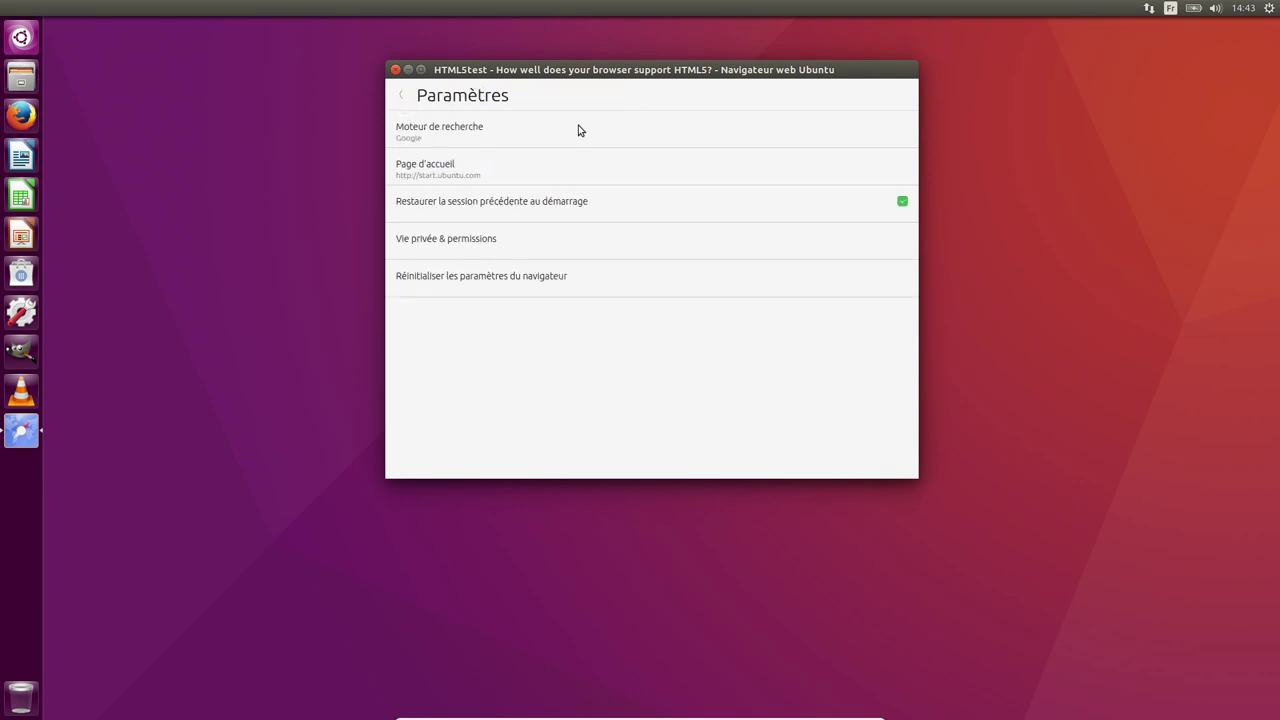
- Review the search engine choices in the browser's settings, then close the browser
click(390, 141)
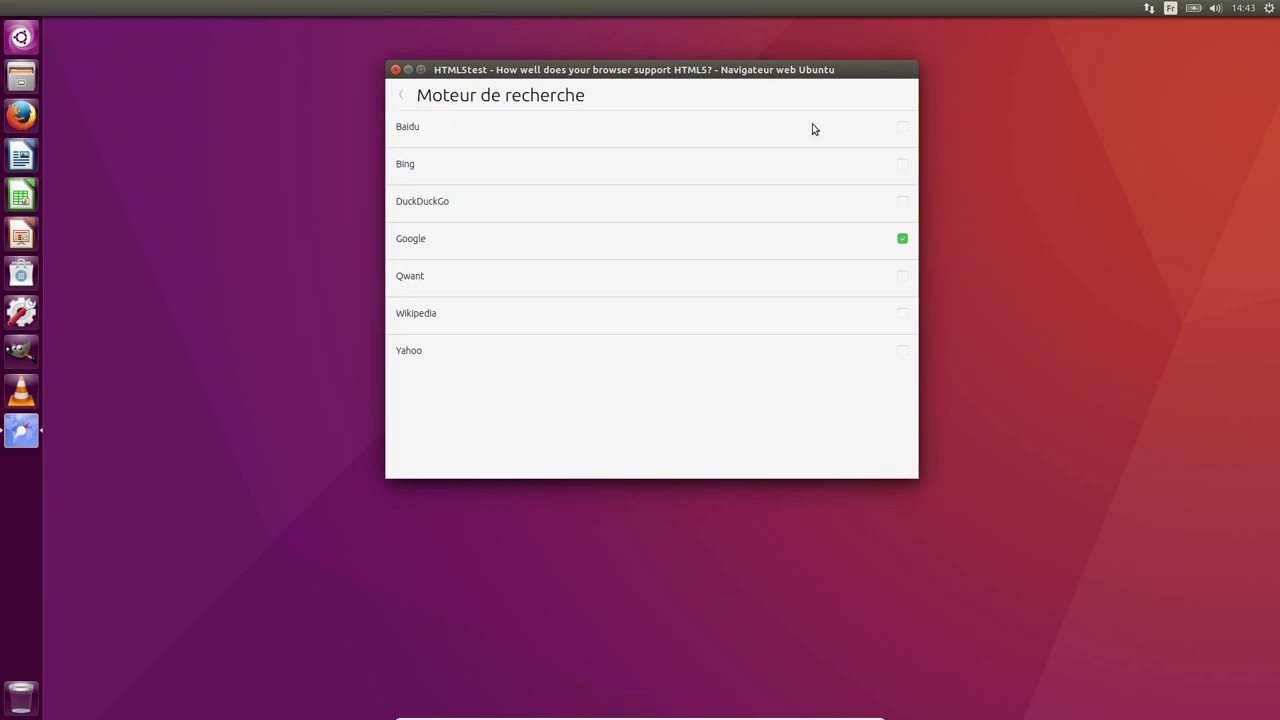
click(401, 95)
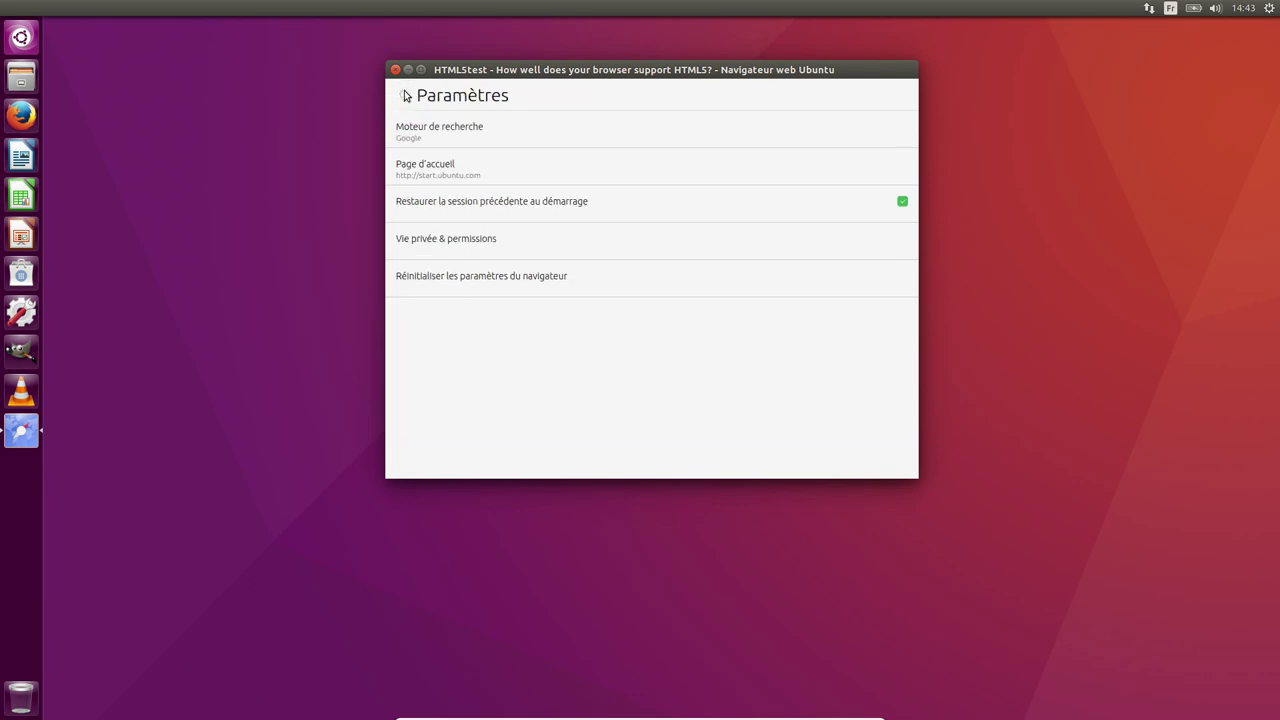
click(404, 95)
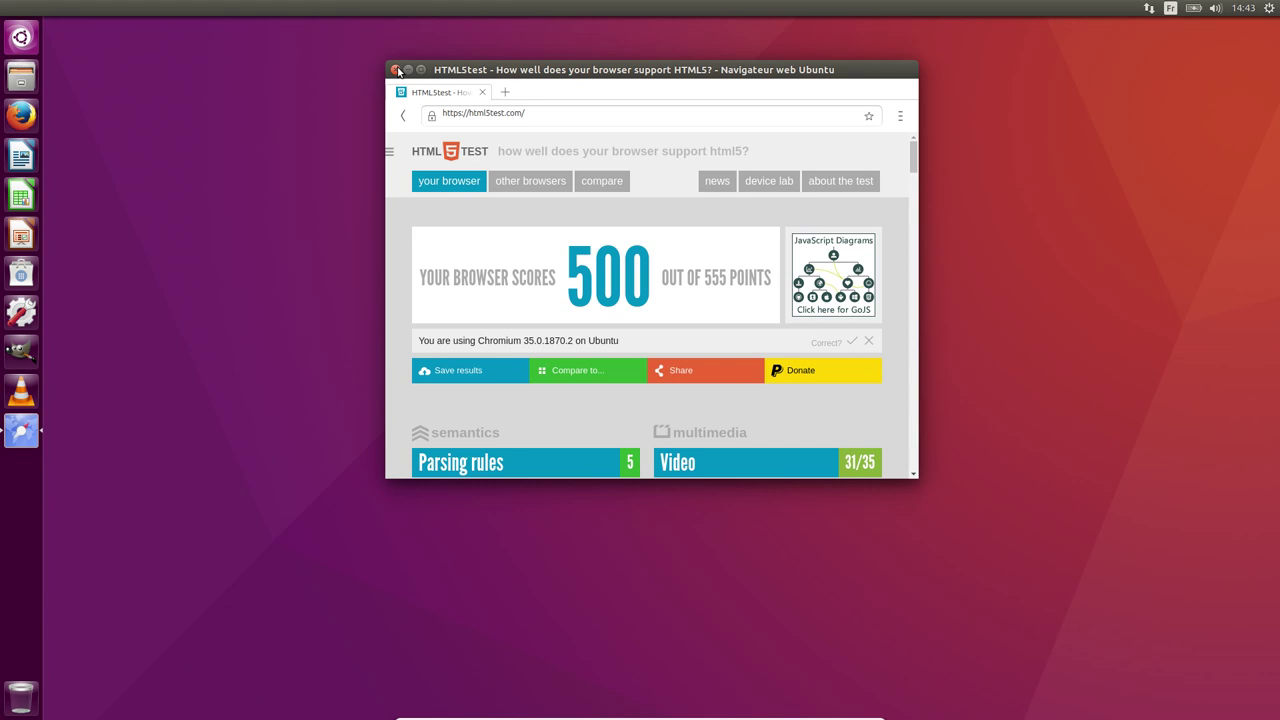
click(396, 70)
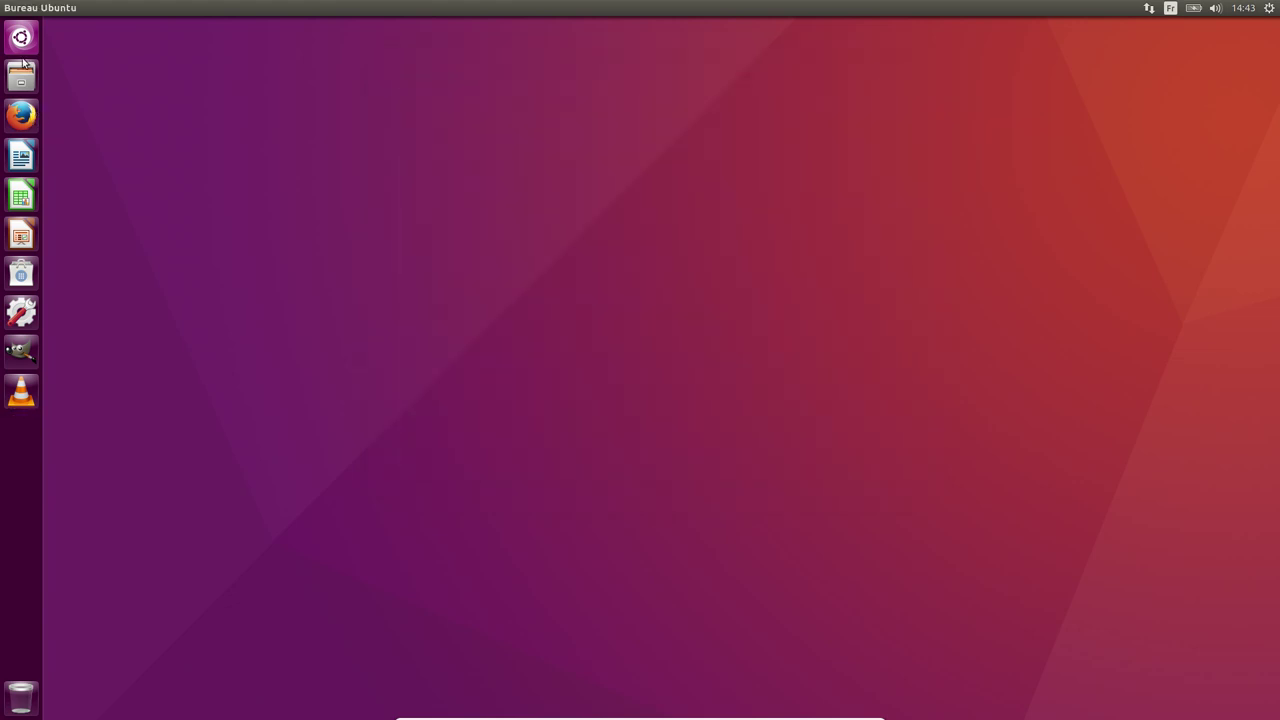
- Launch the Gestionnaire de mises à jour from the Dash and move its window higher on the desktop
click(22, 38)
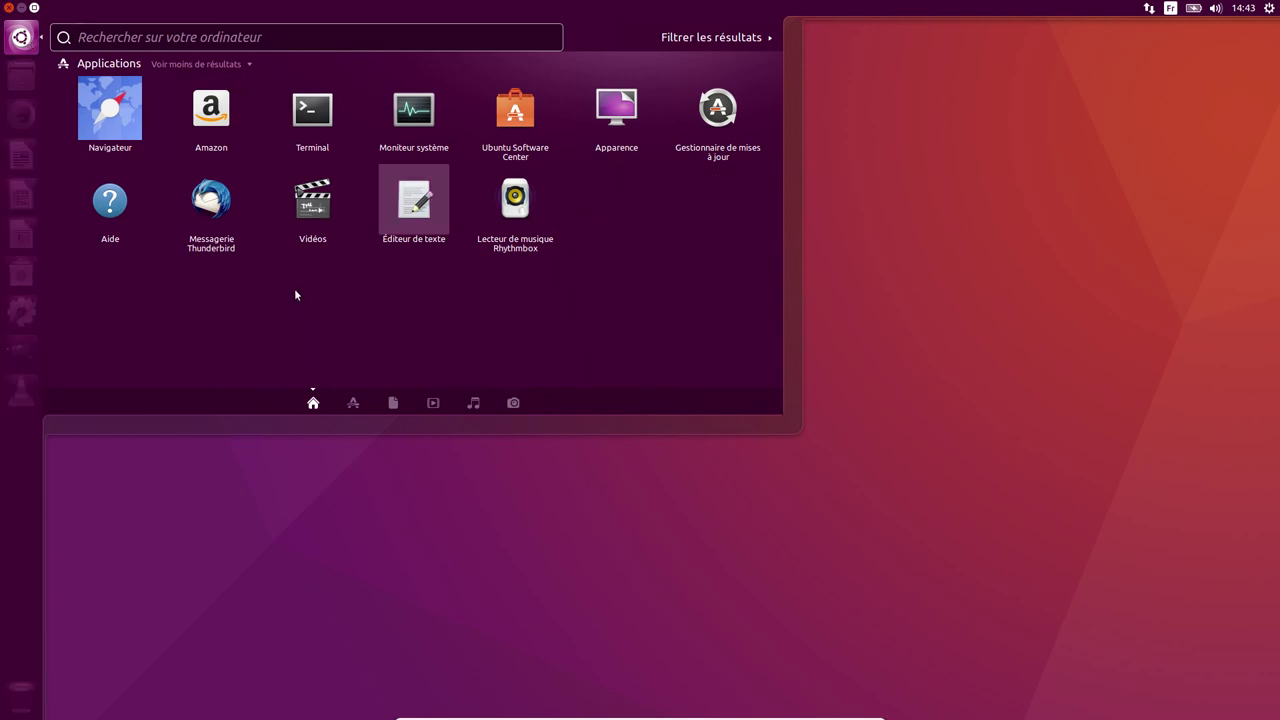
click(715, 127)
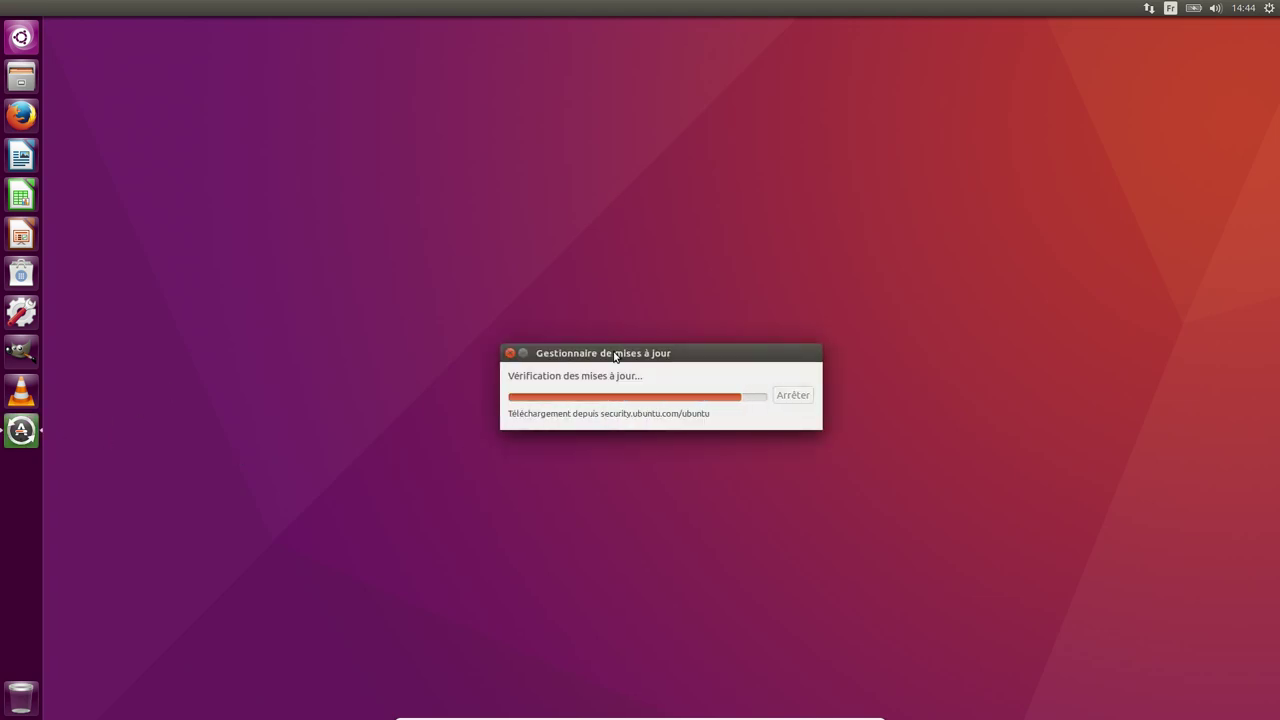
drag(615, 356, 618, 223)
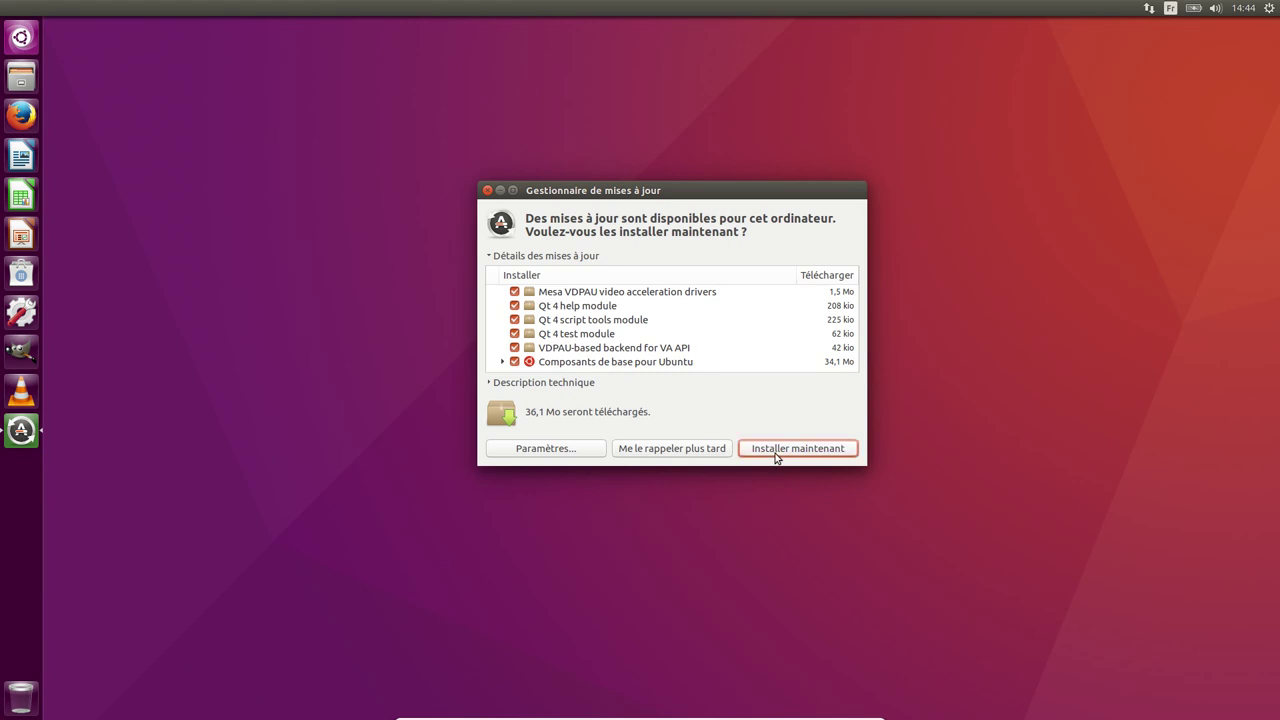
- Enable the Partenaires de Canonical software source in the update manager's settings, authenticating with the account password
click(566, 448)
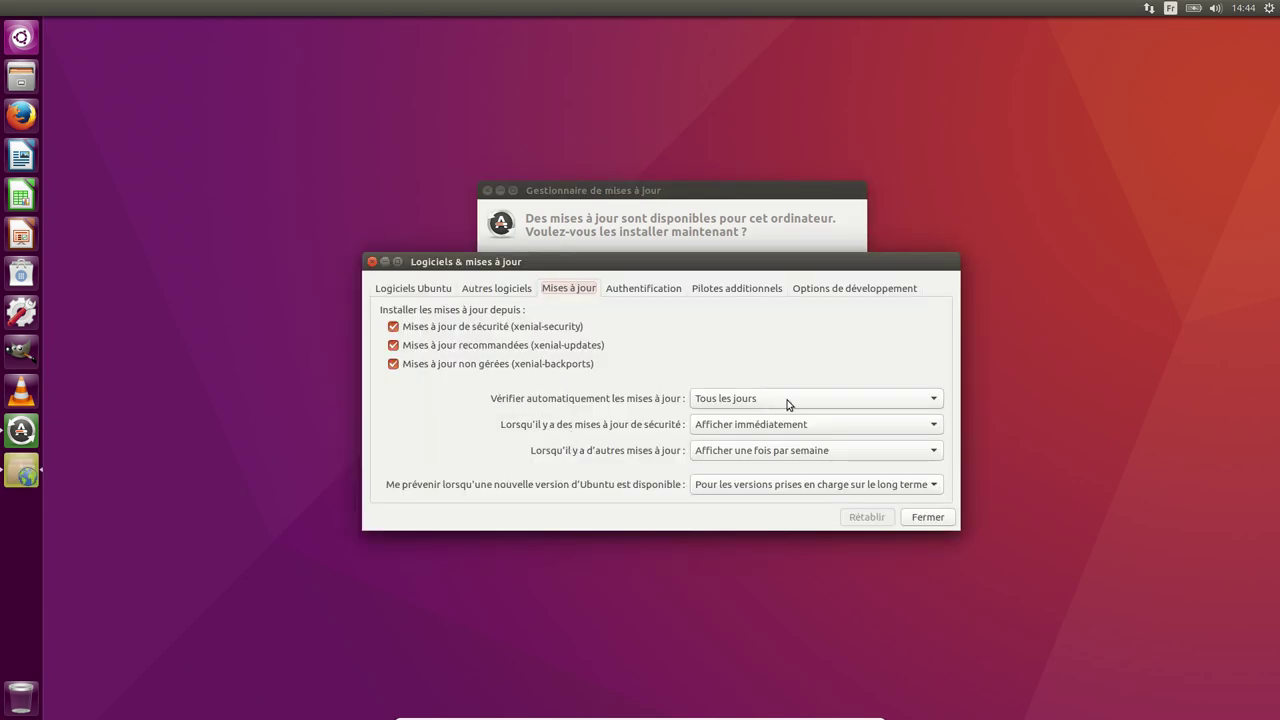
click(419, 289)
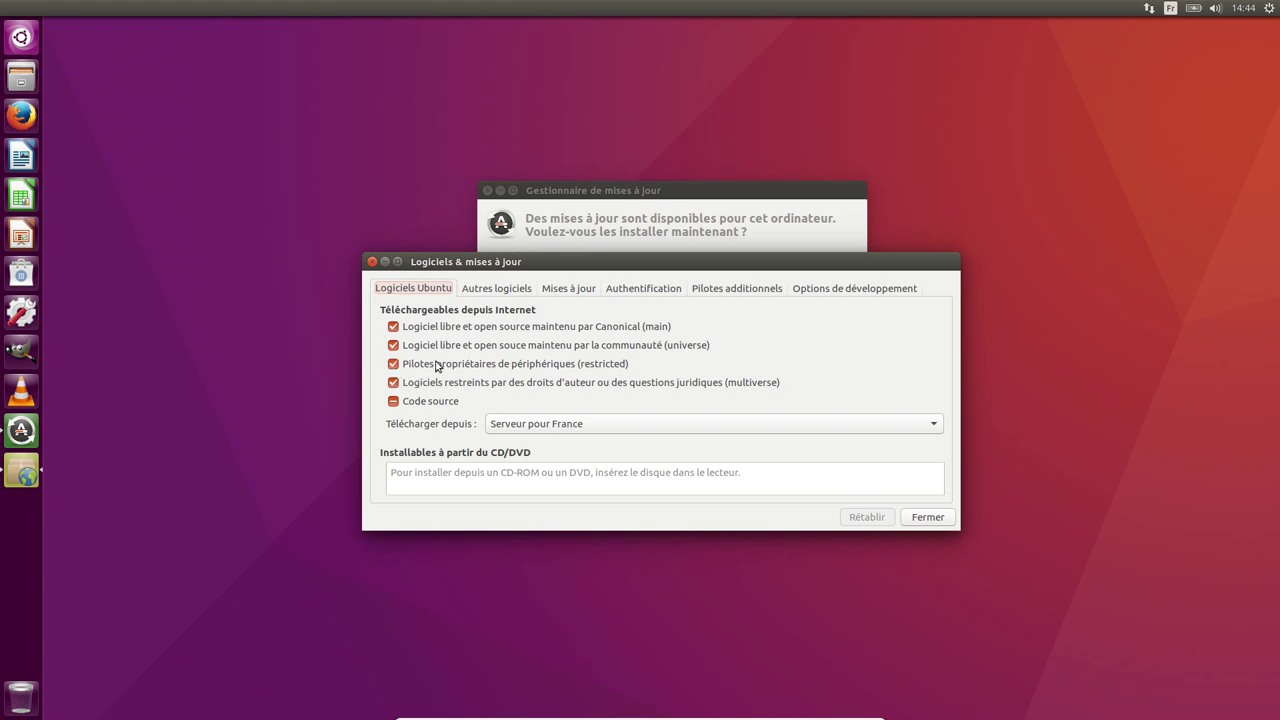
click(503, 289)
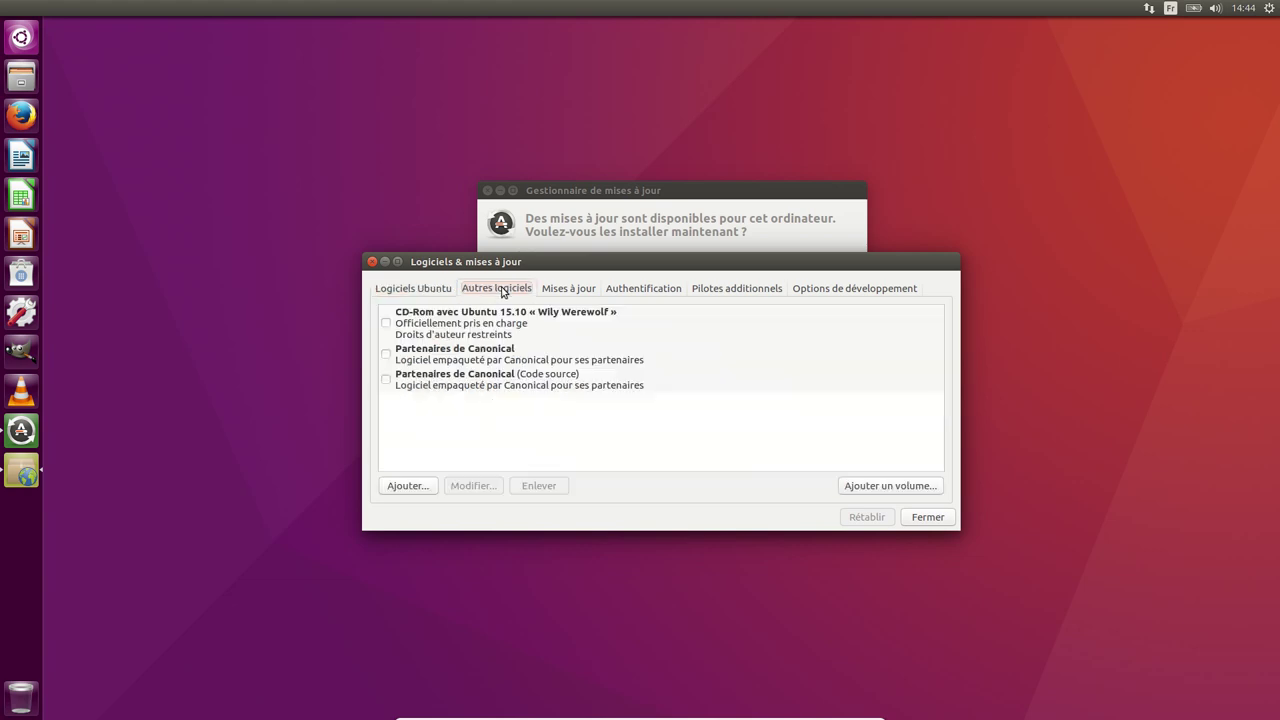
click(386, 354)
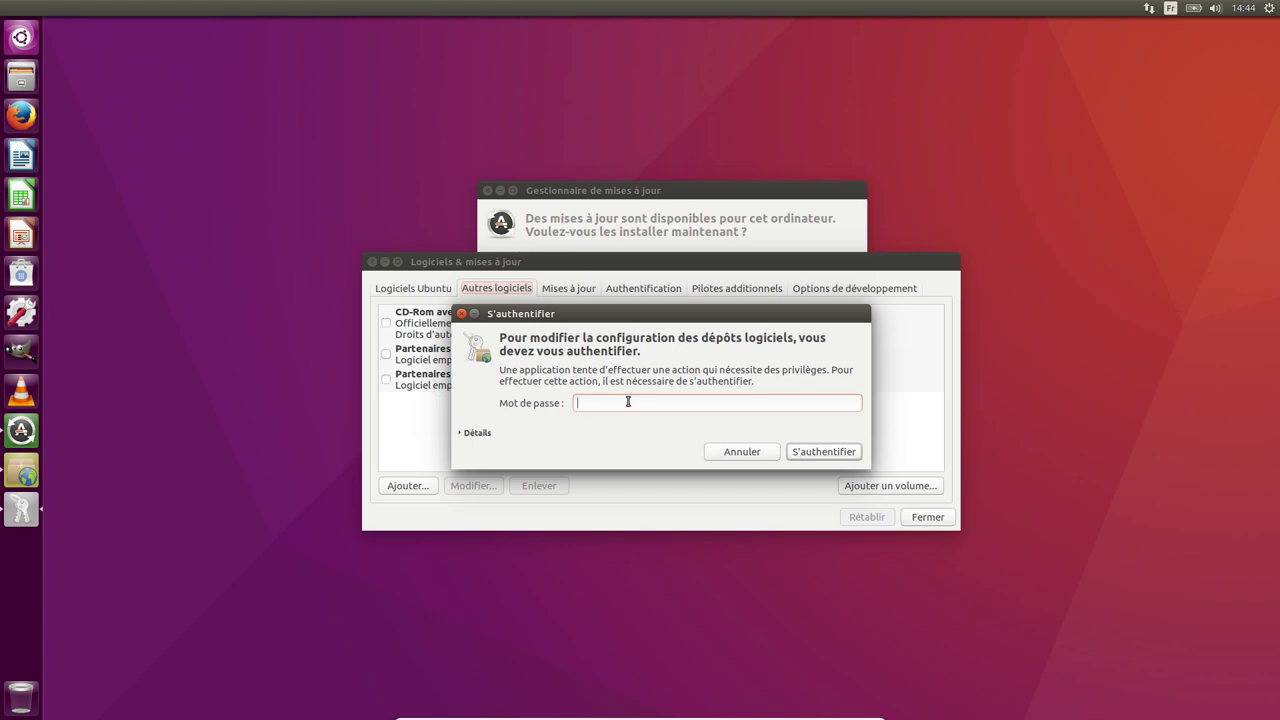
text(•••••)
key(Return)
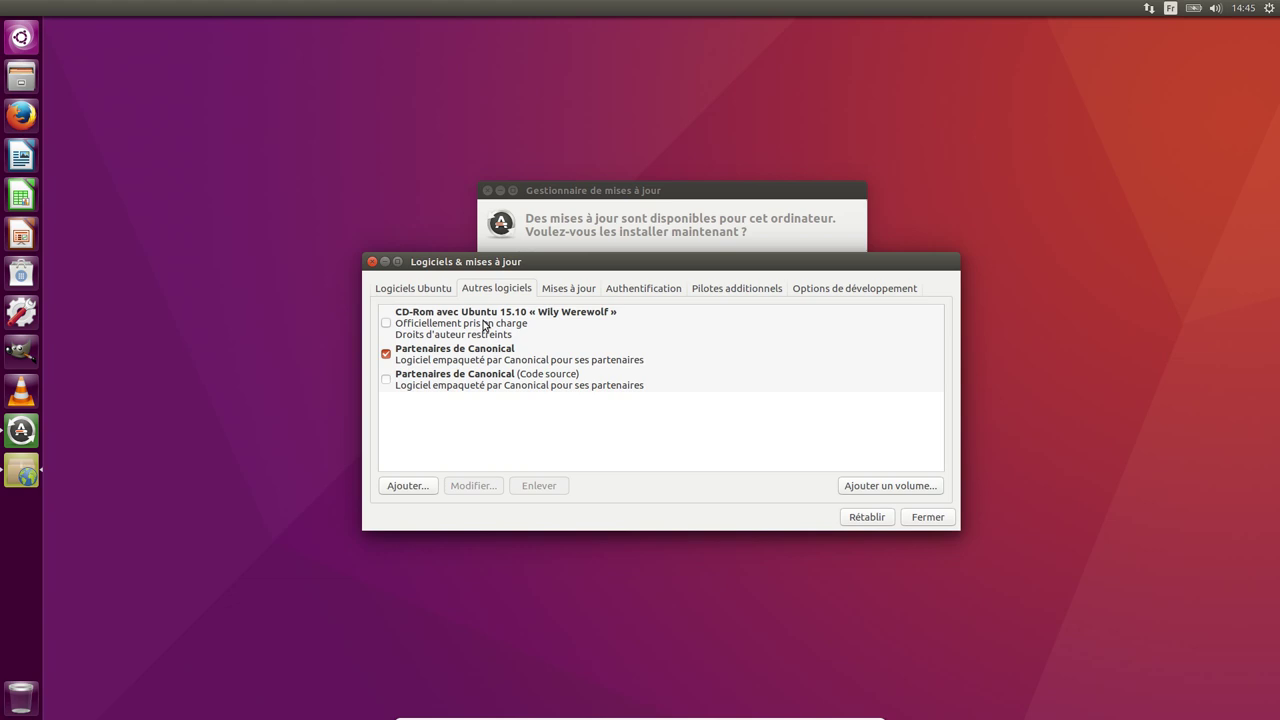
- Review the update, authentication, additional driver and development options in Logiciels & mises à jour, moving its window clear on the desktop
click(580, 291)
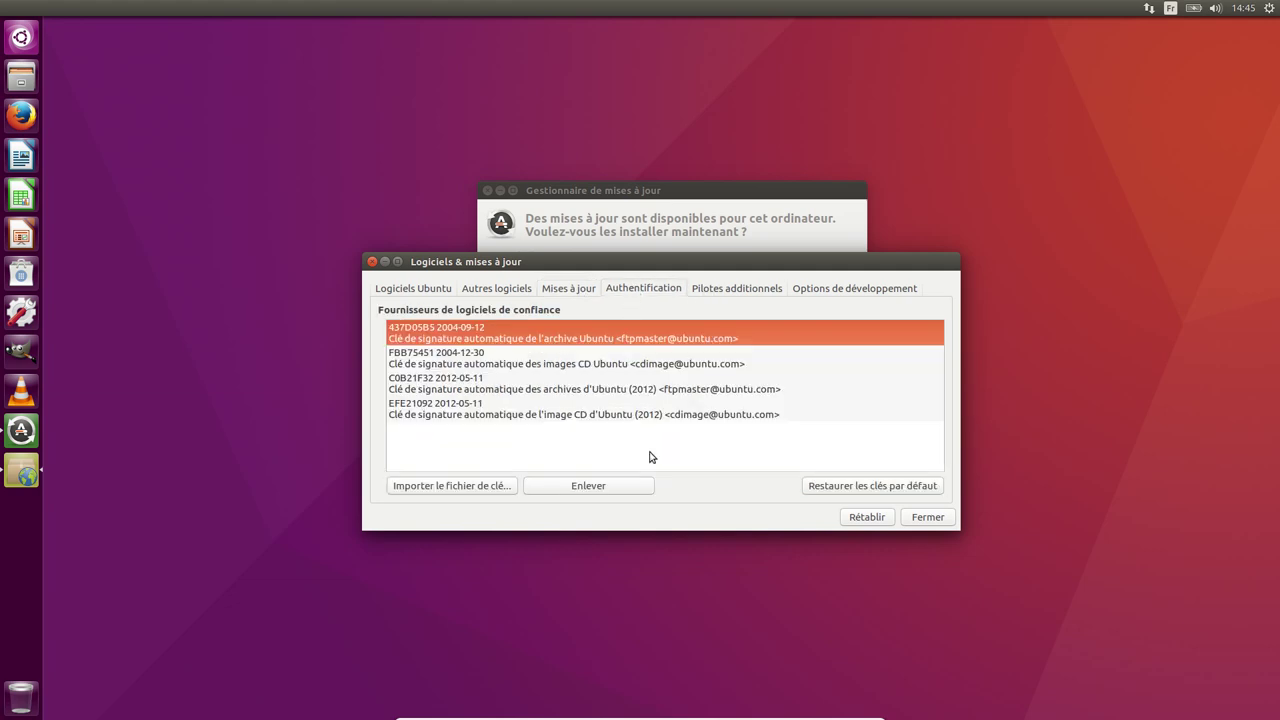
click(762, 290)
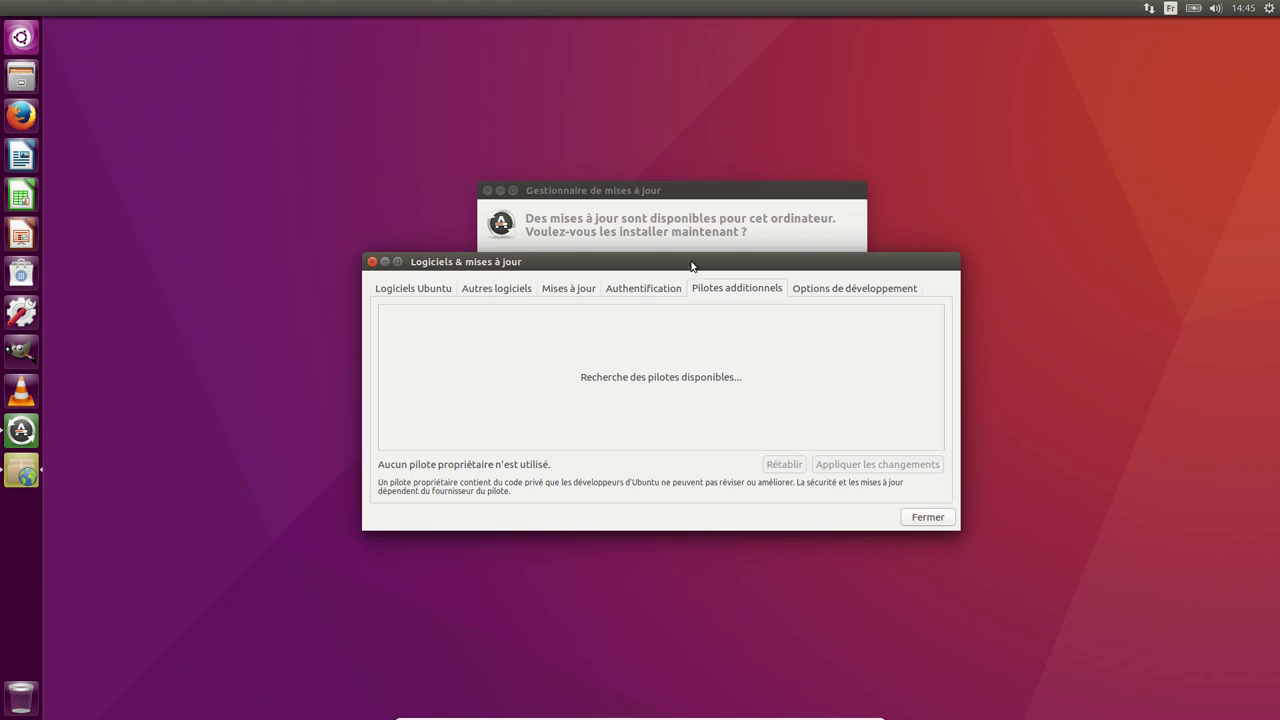
drag(693, 262, 638, 183)
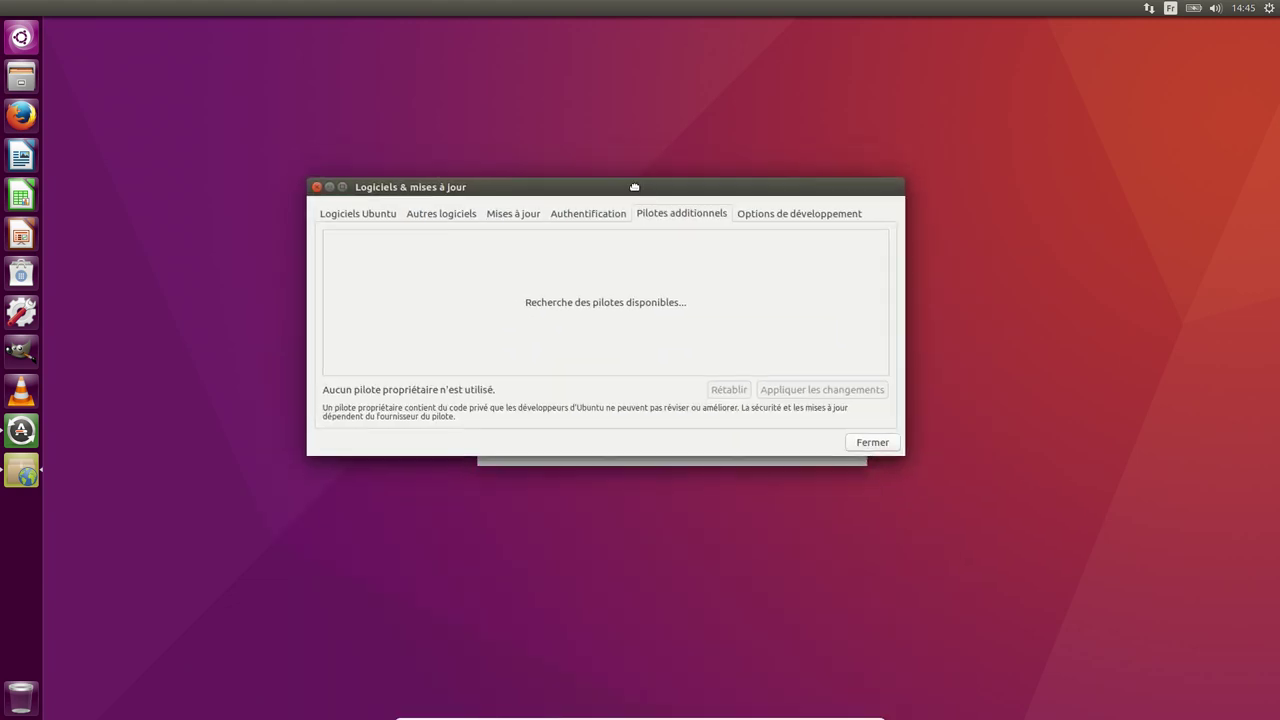
click(802, 215)
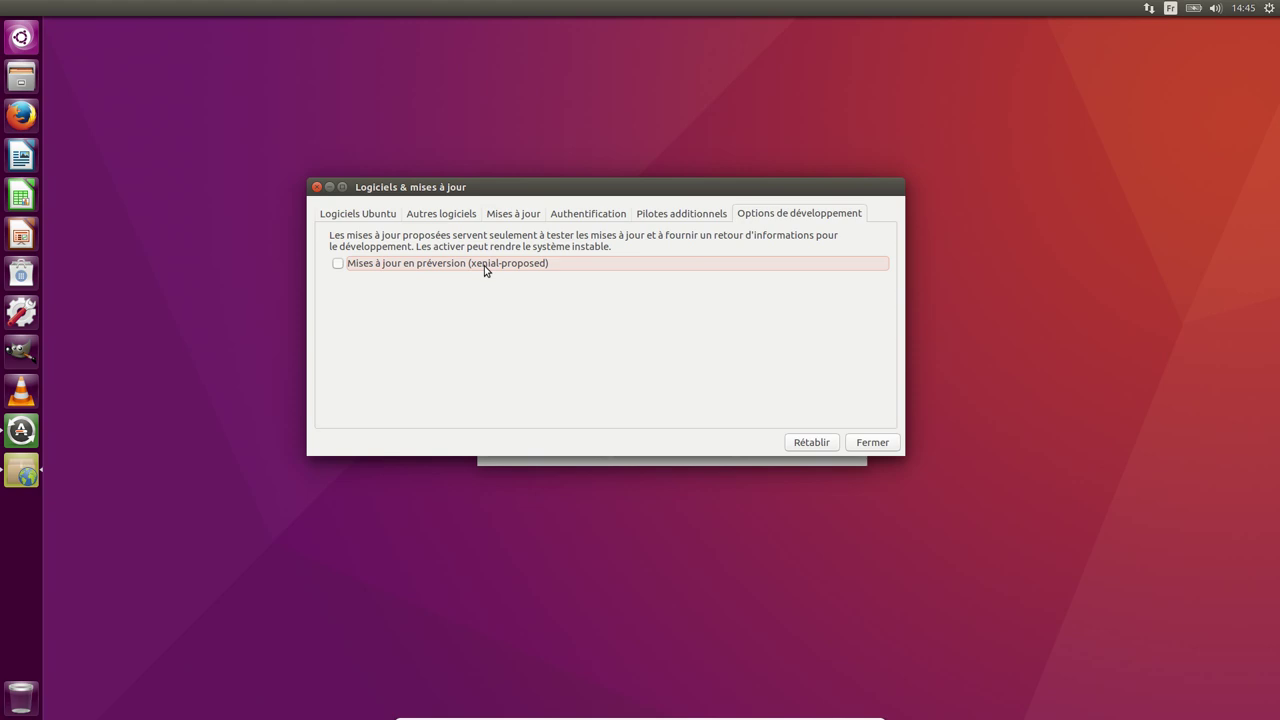
- Close the software settings with a refresh of the available software information, and postpone the pending updates
click(880, 448)
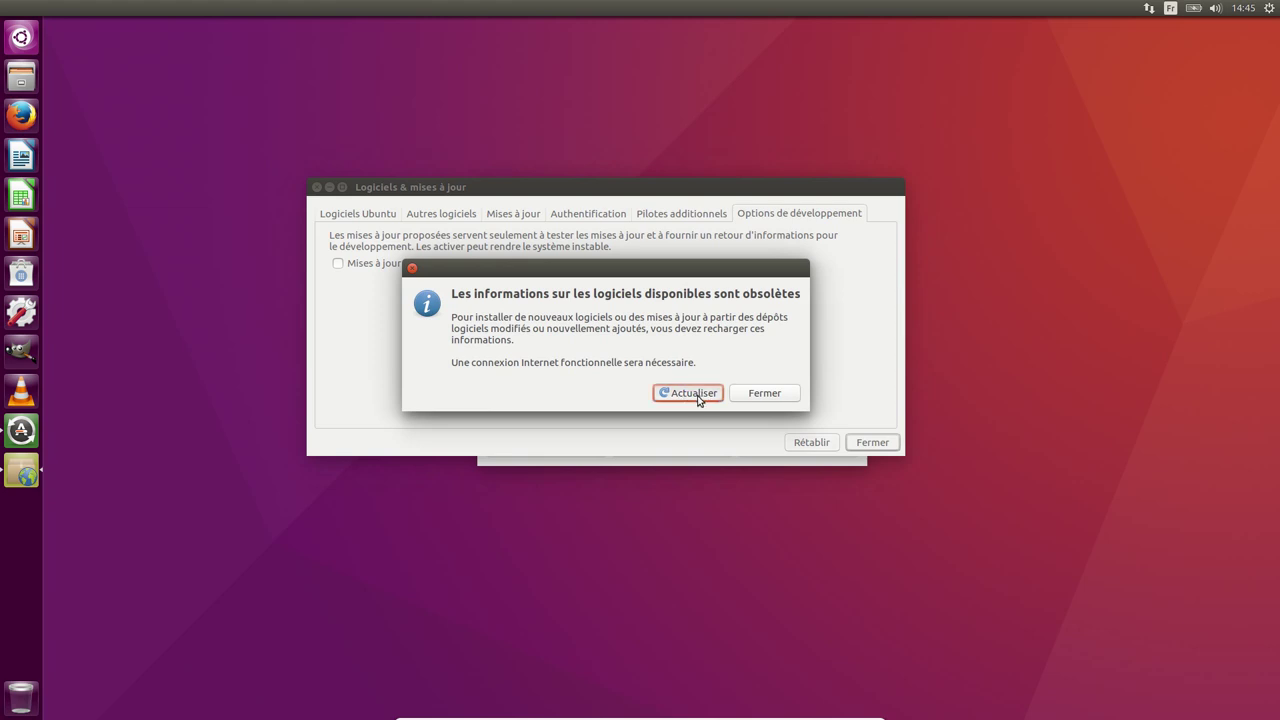
click(697, 394)
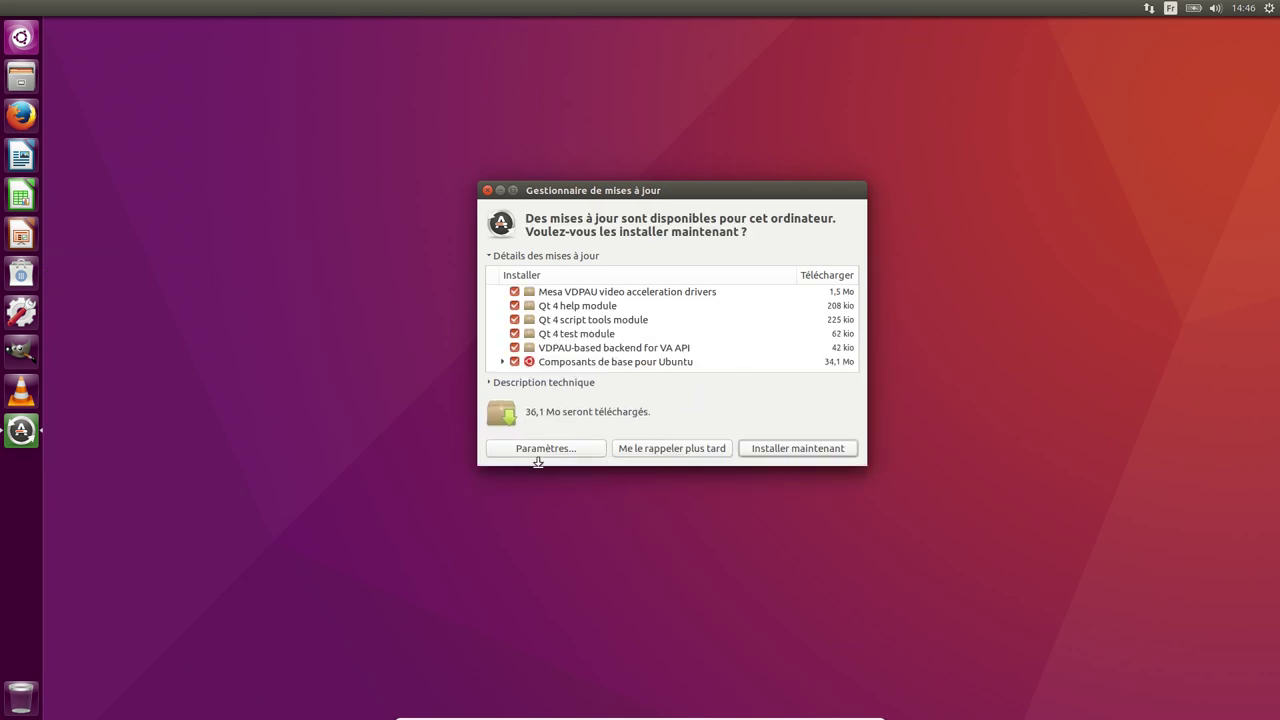
click(672, 448)
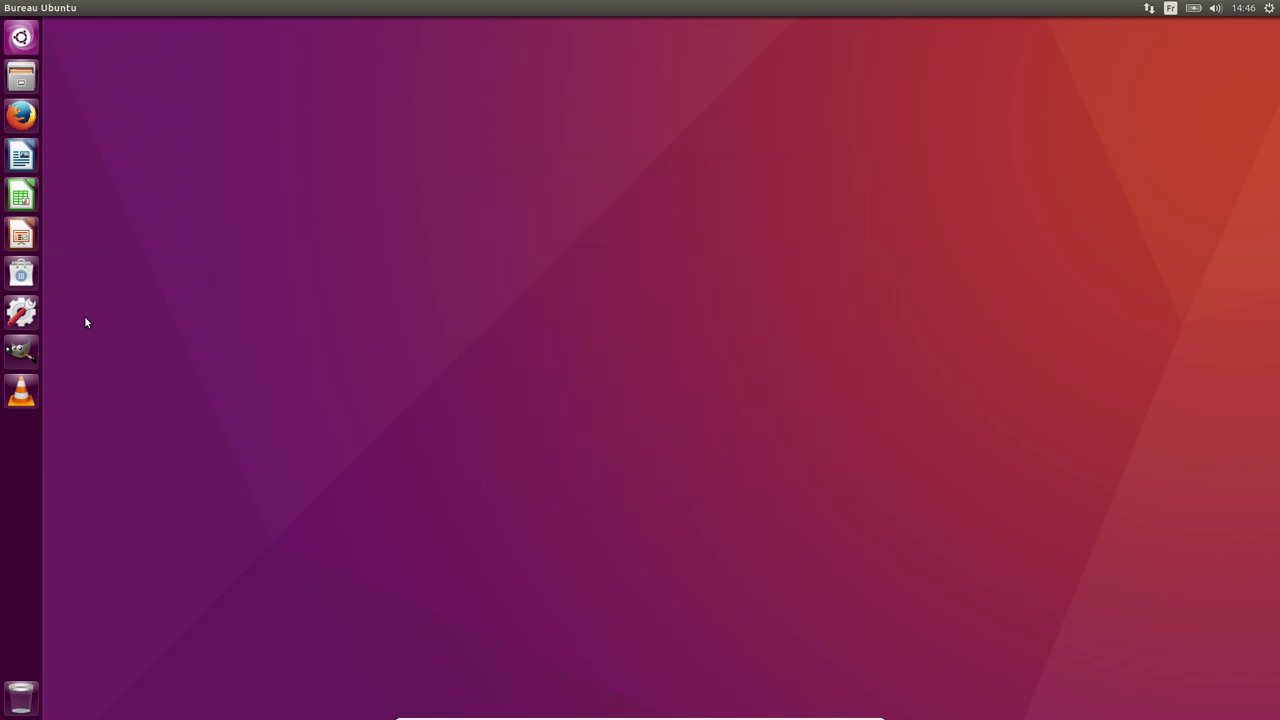
- Open the Logiciels software store, search it for "skype" and move its window away from the desktop's corner
click(22, 275)
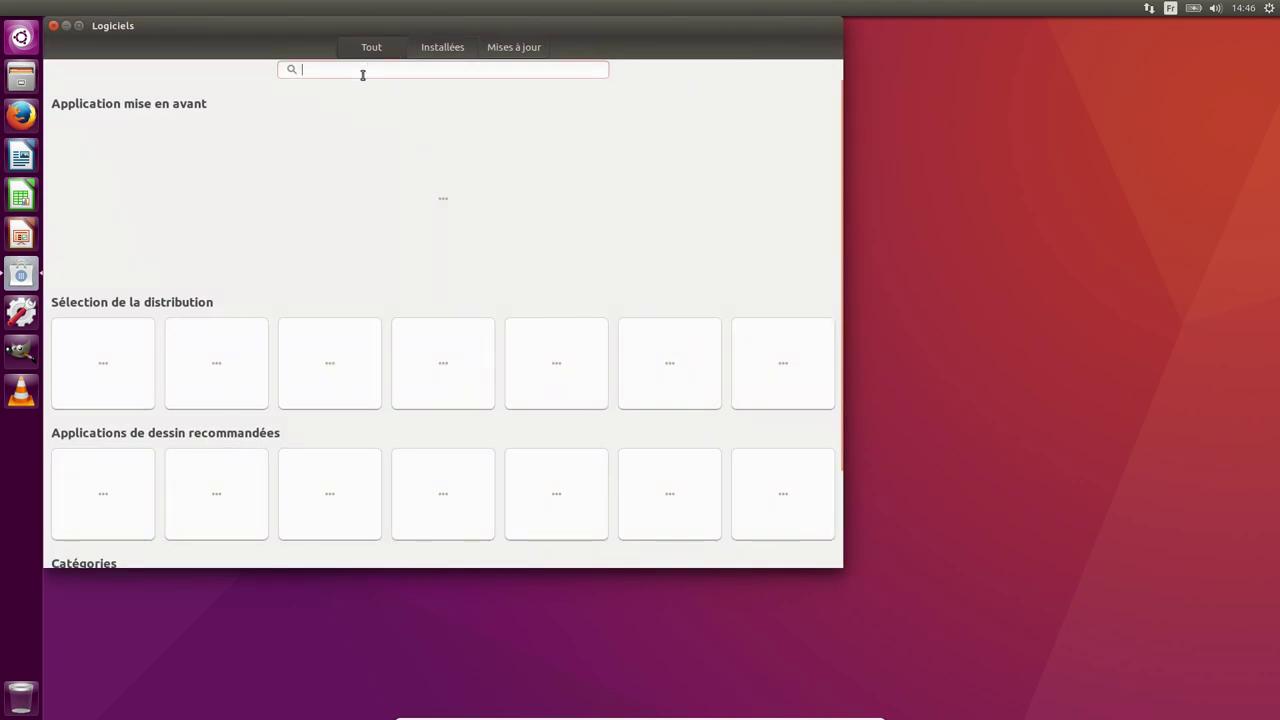
click(363, 73)
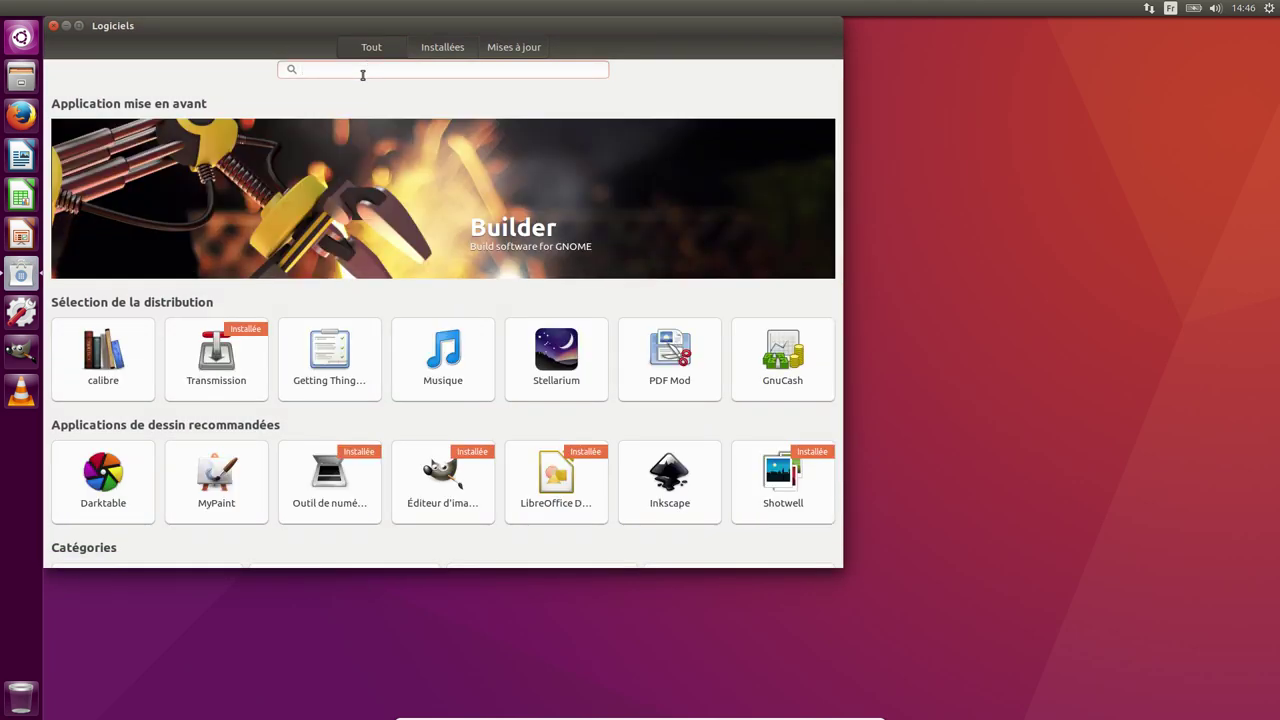
text(skype)
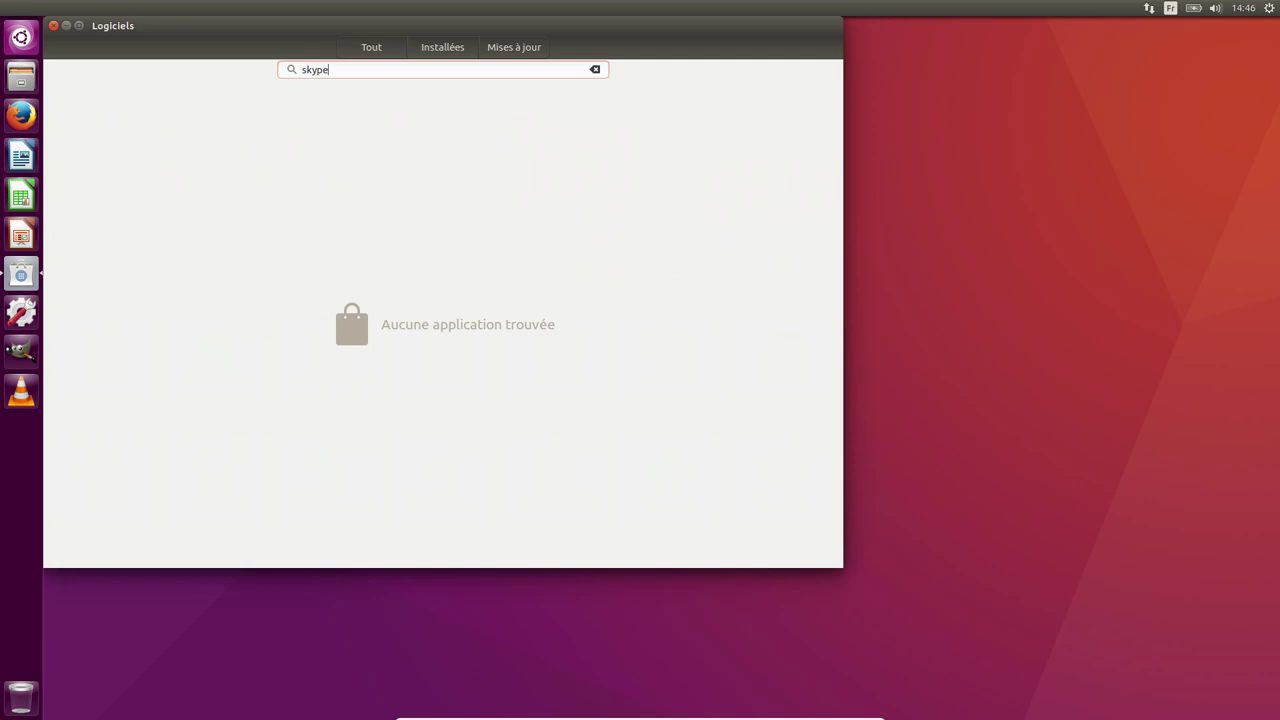
drag(460, 42, 504, 88)
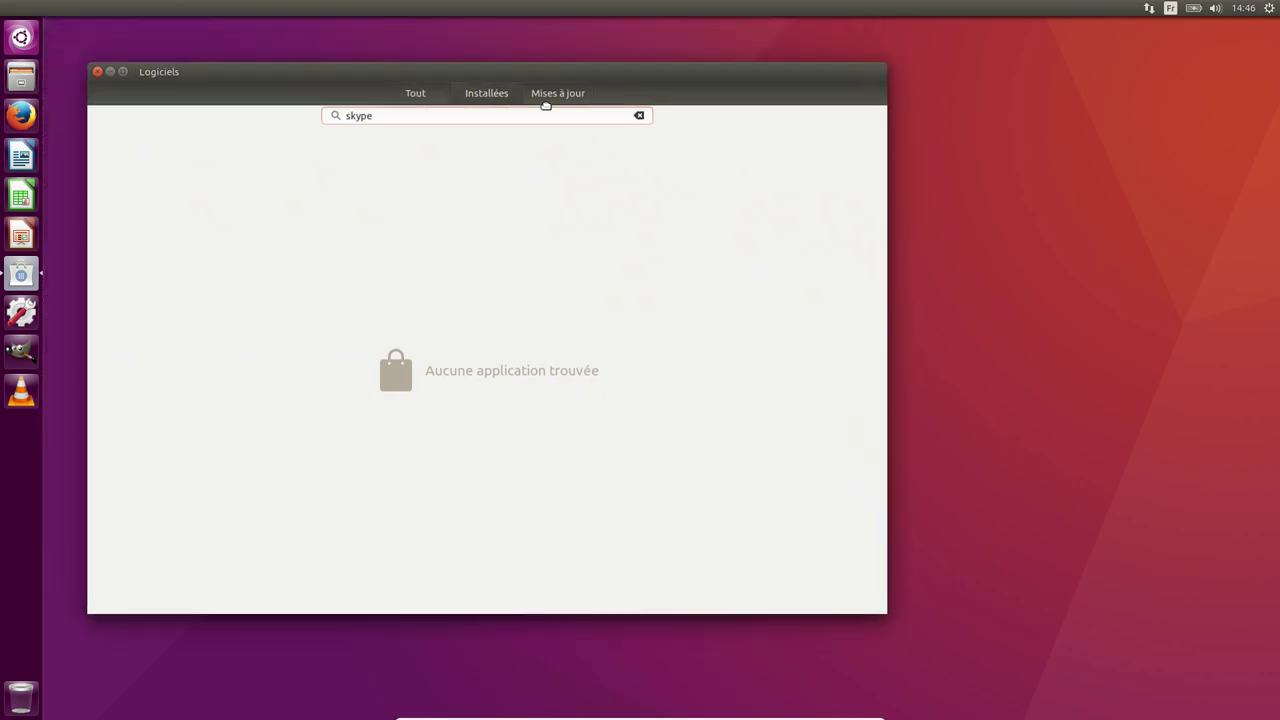
- View the installed applications in the software store and check for available updates
click(503, 100)
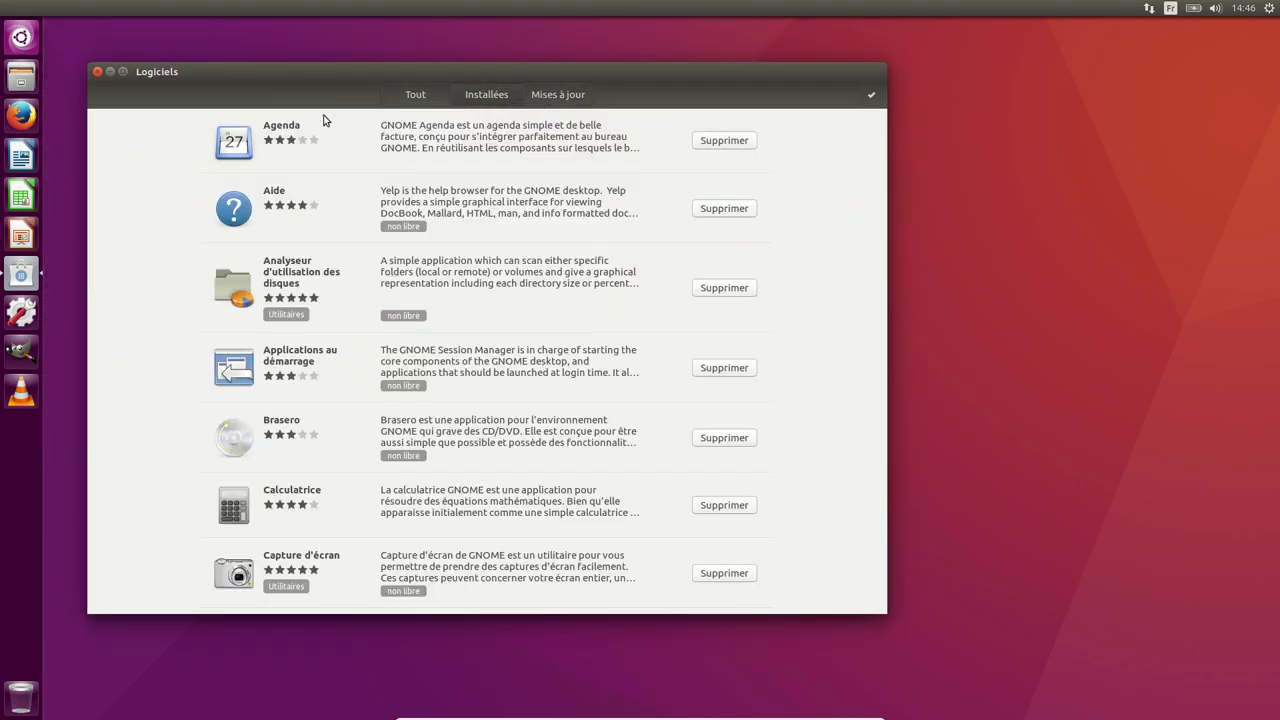
click(558, 100)
click(102, 94)
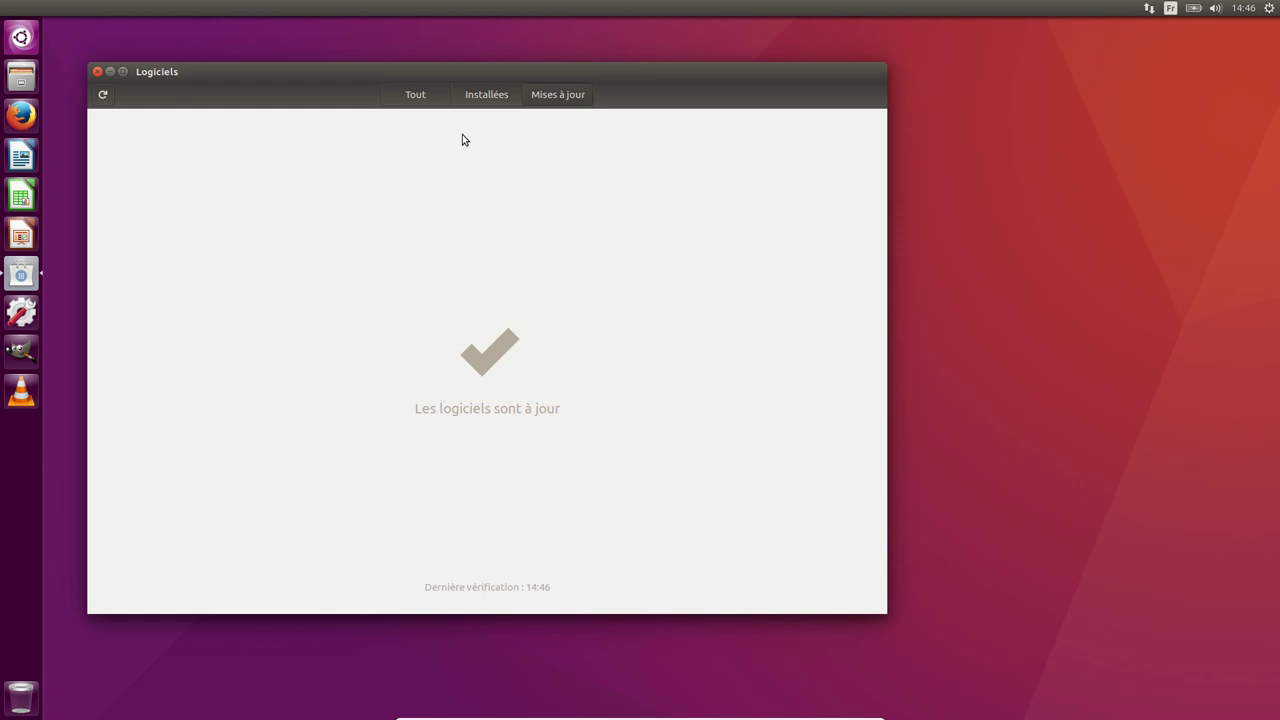
- Search all of the store's applications for "skype" again, then close the store
click(417, 96)
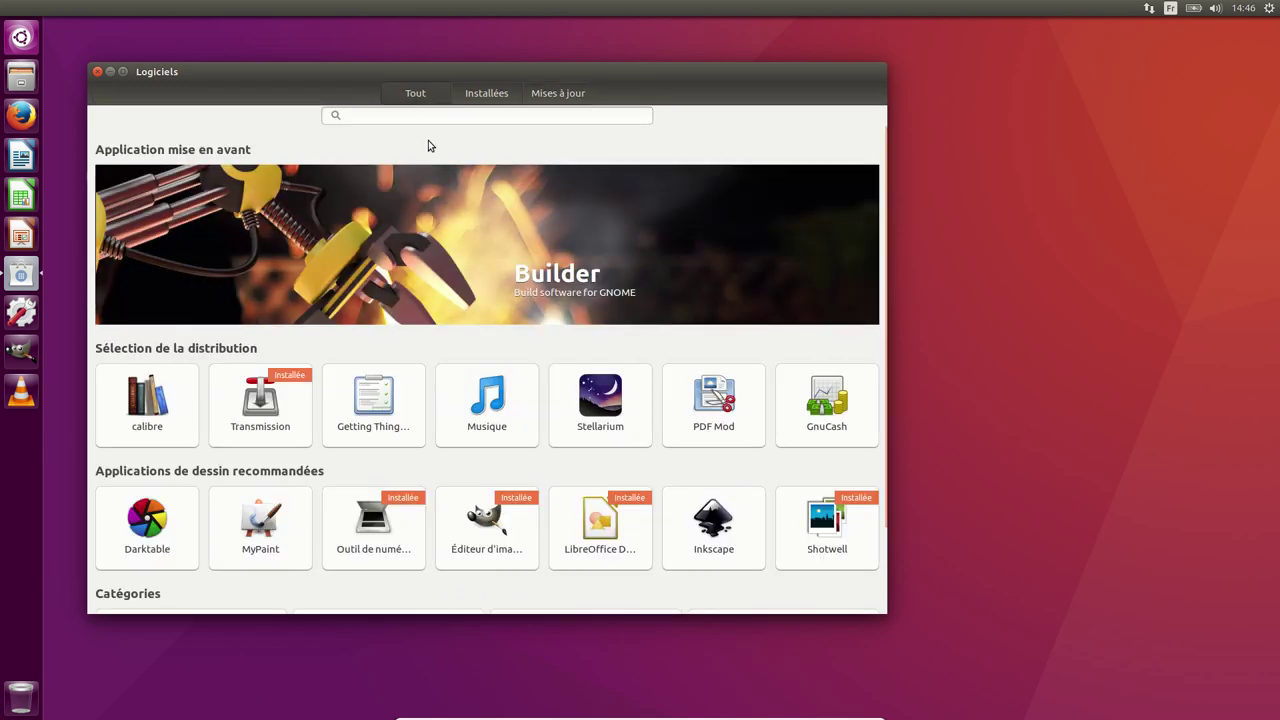
text(skype)
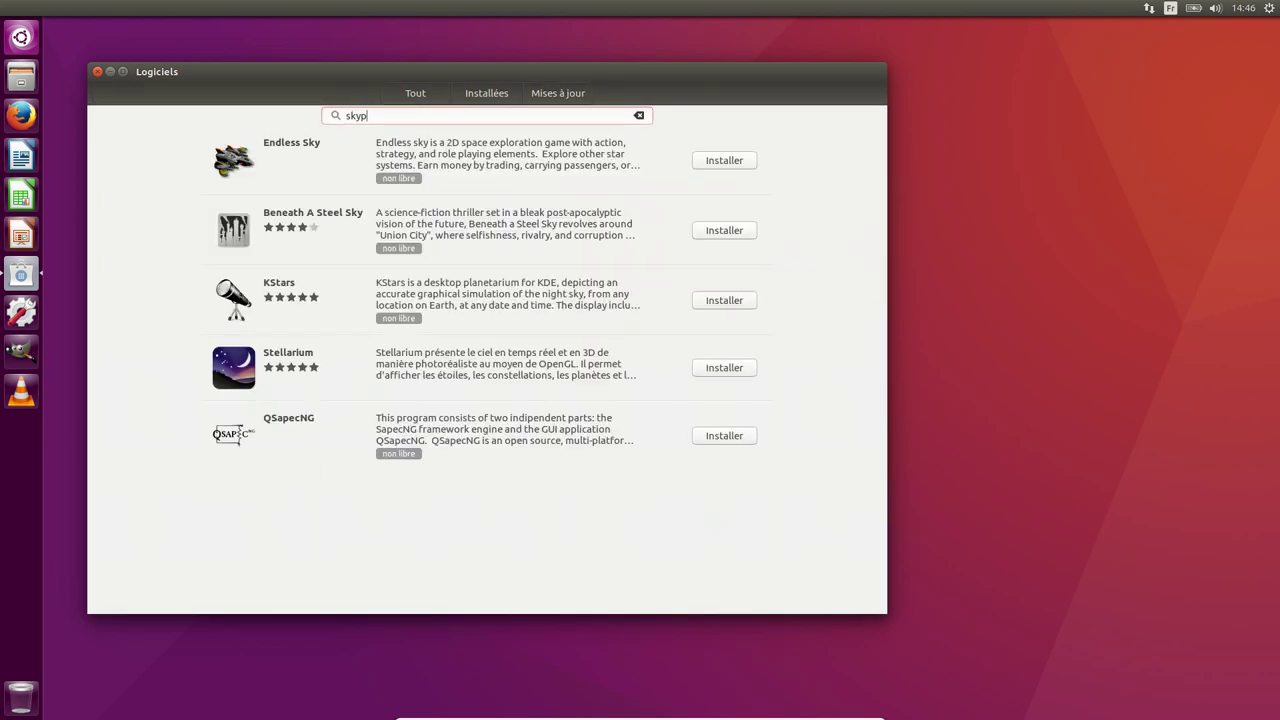
click(97, 71)
- Open the Terminal and search the package repositories with the command "apt search skype"
click(16, 34)
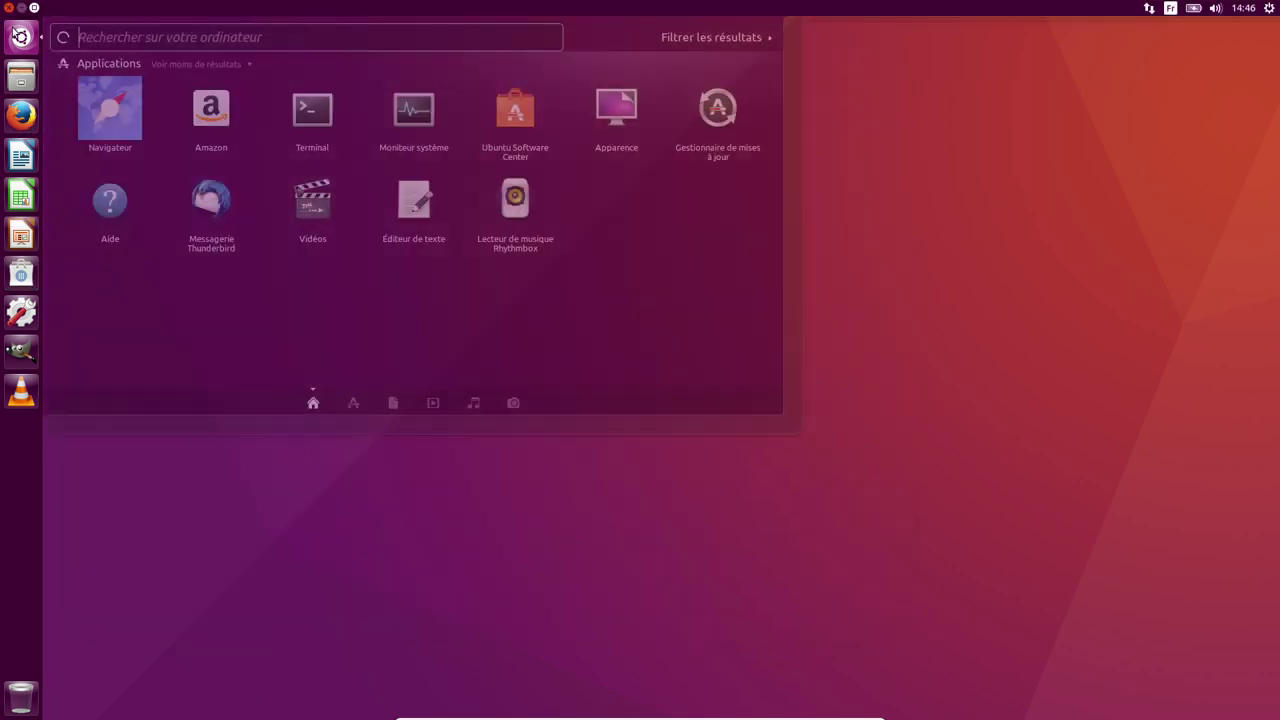
text(term)
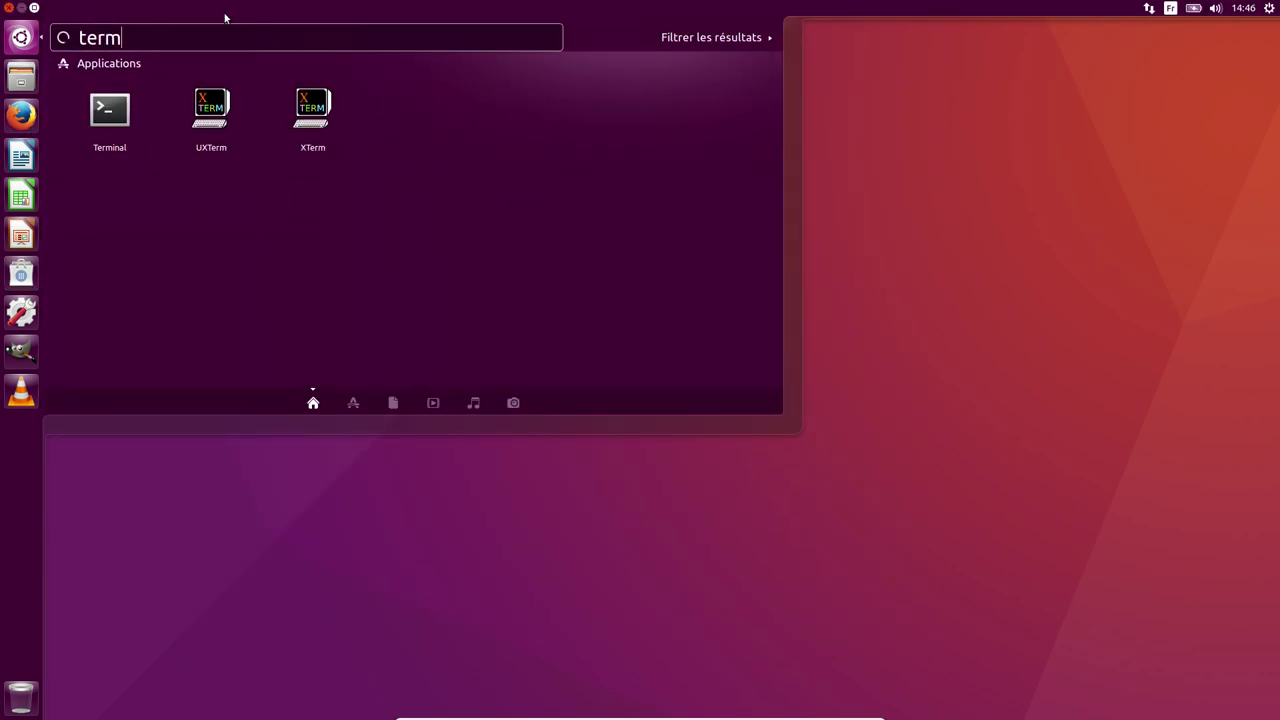
key(Return)
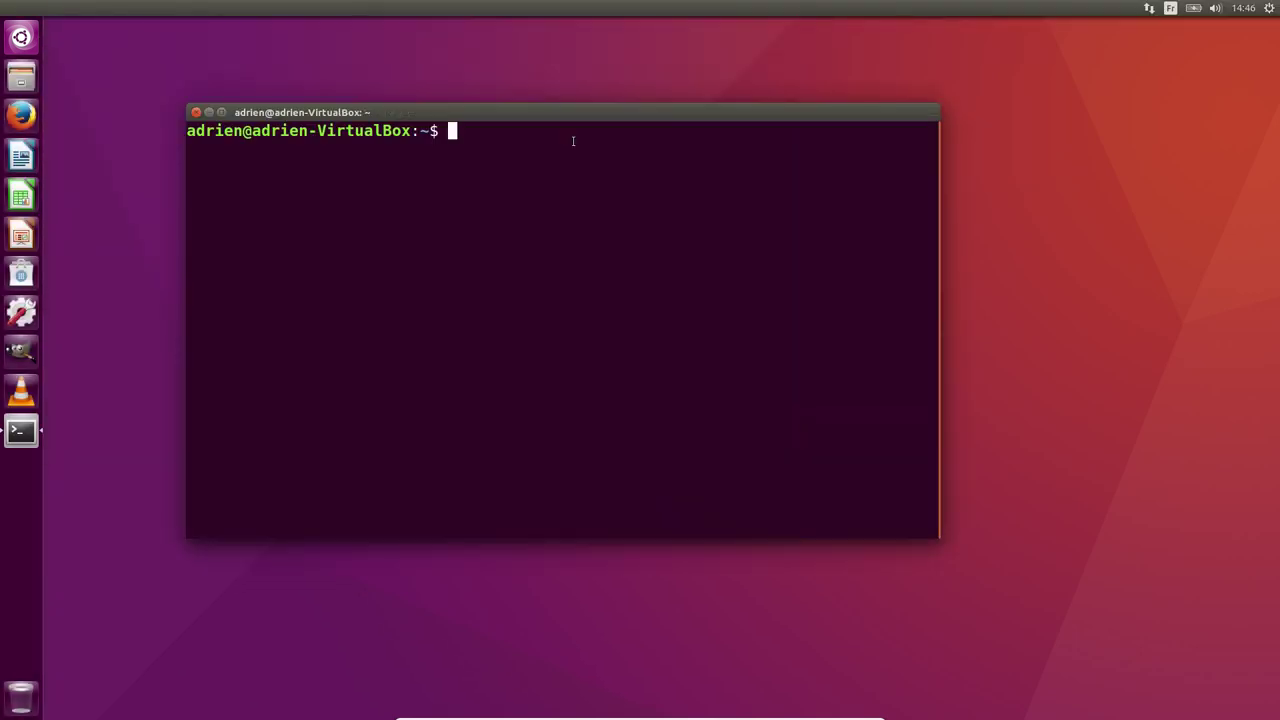
text(apt search skype)
key(Return)
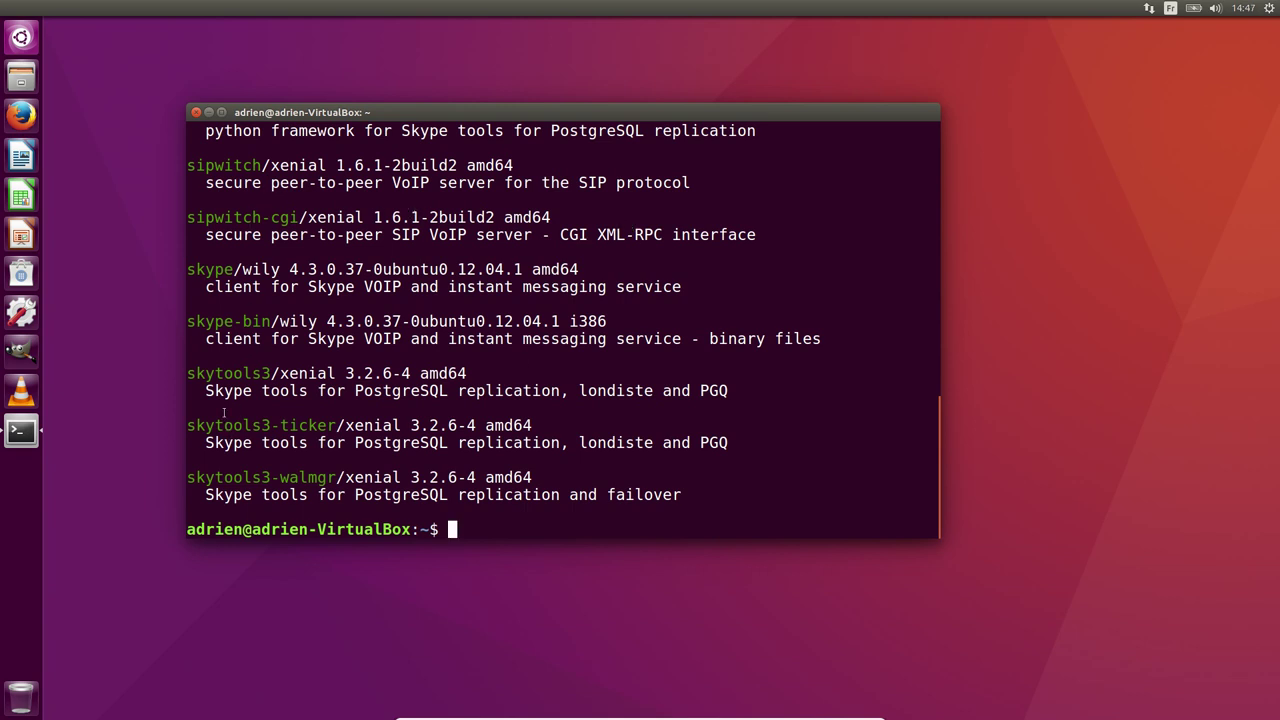
- Examine the skype and skype-bin entries in the package search output, and shift the terminal window slightly across the desktop
double_click(229, 321)
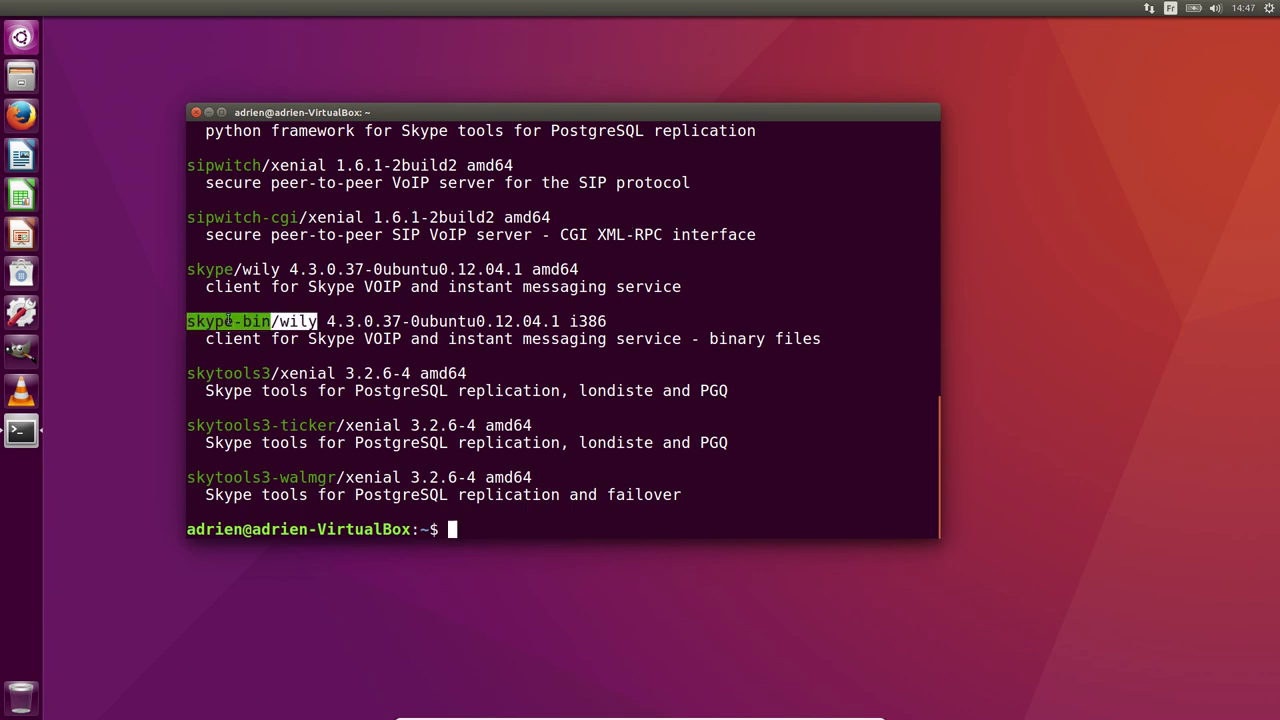
double_click(224, 270)
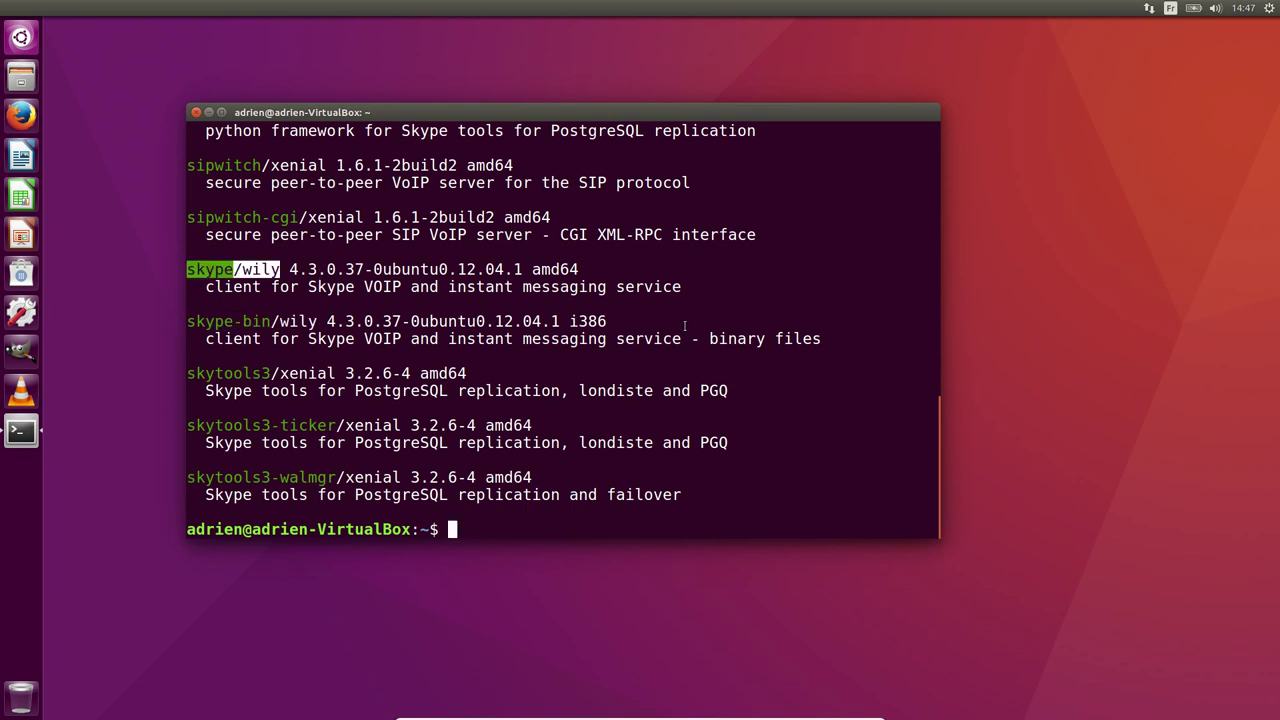
scroll(690, 313, up, 3)
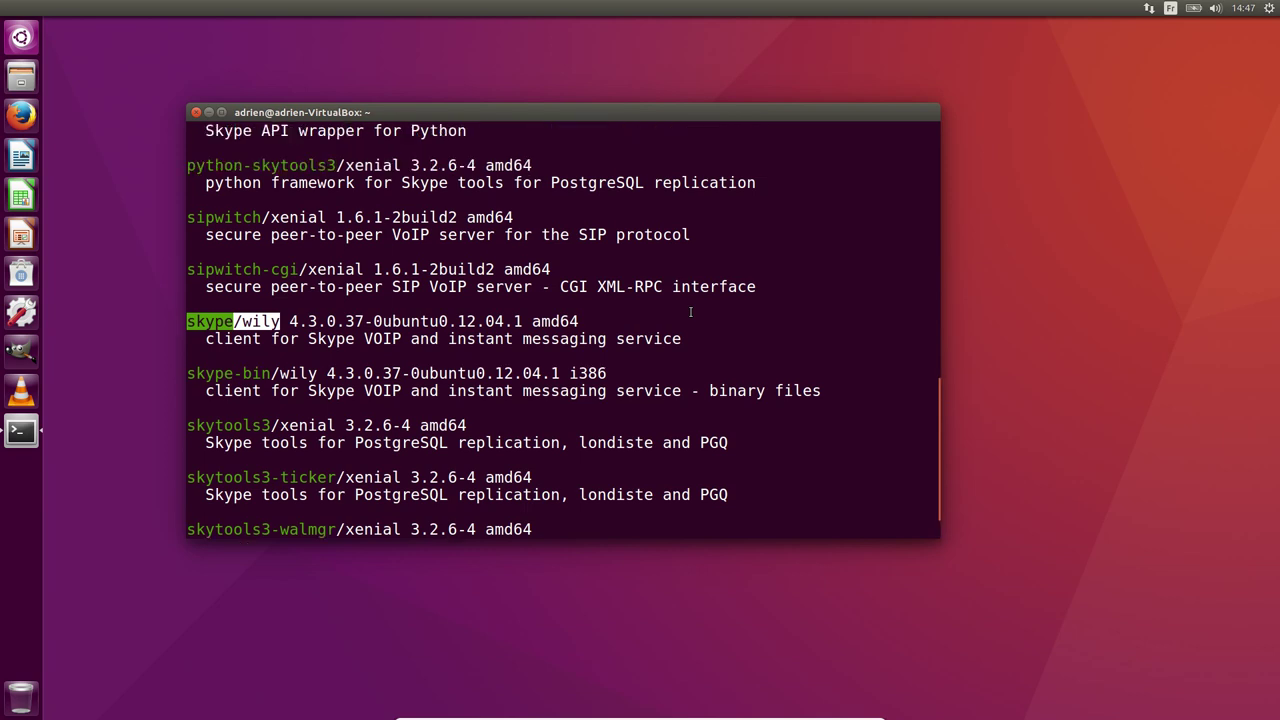
scroll(430, 361, down, 1)
scroll(274, 373, down, 2)
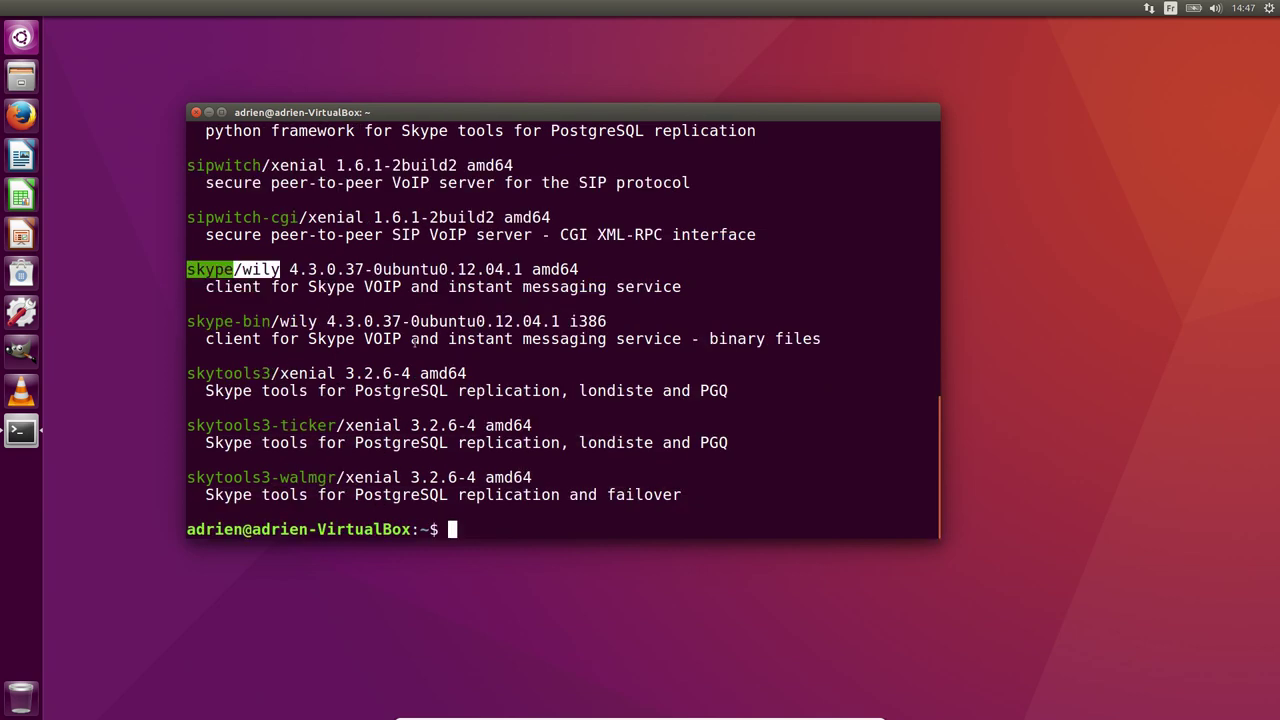
click(544, 320)
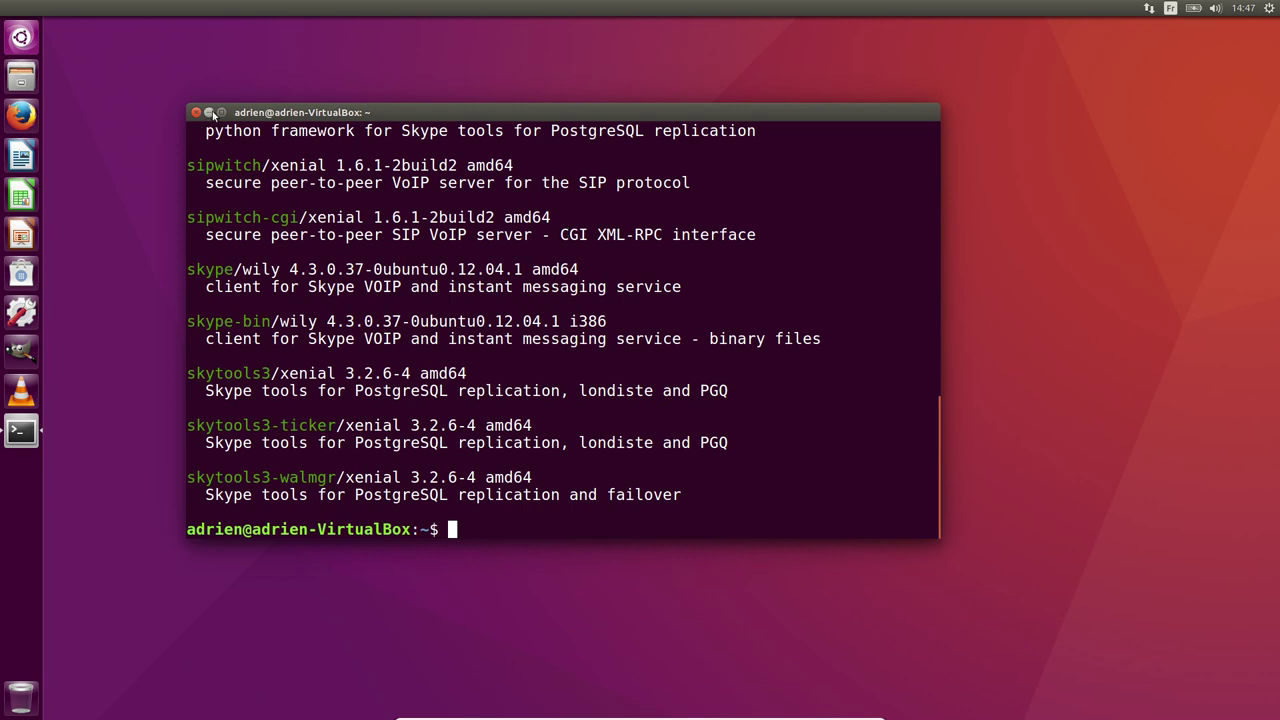
drag(356, 104, 427, 86)
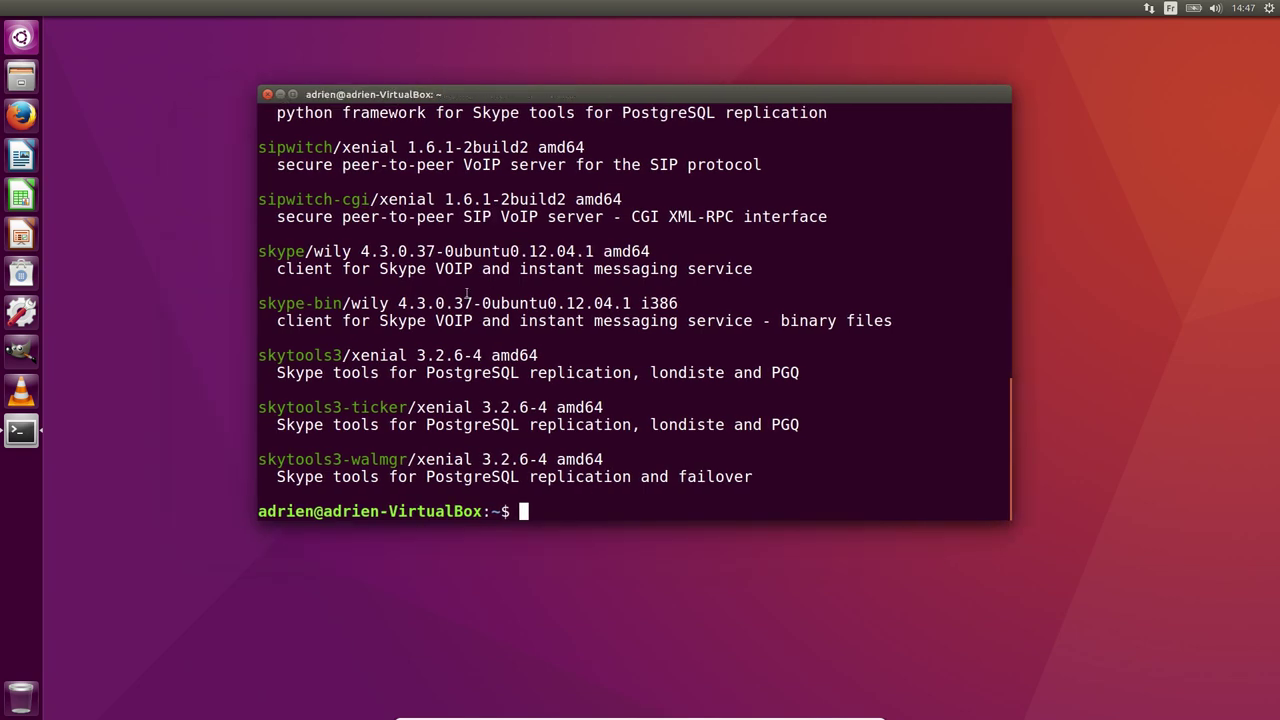
- Become root with su by entering the root password, and switch to root's home directory with cd
text(su)
key(Return)
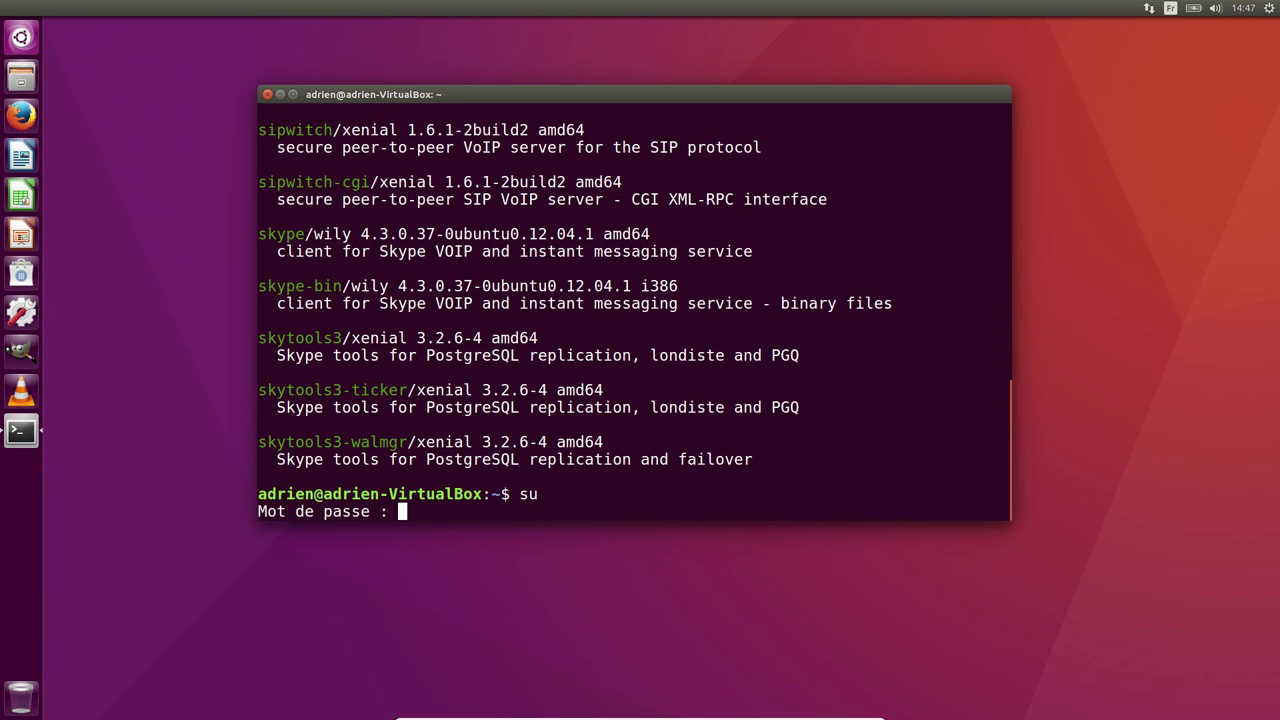
key(Return)
text(cd)
key(Return)
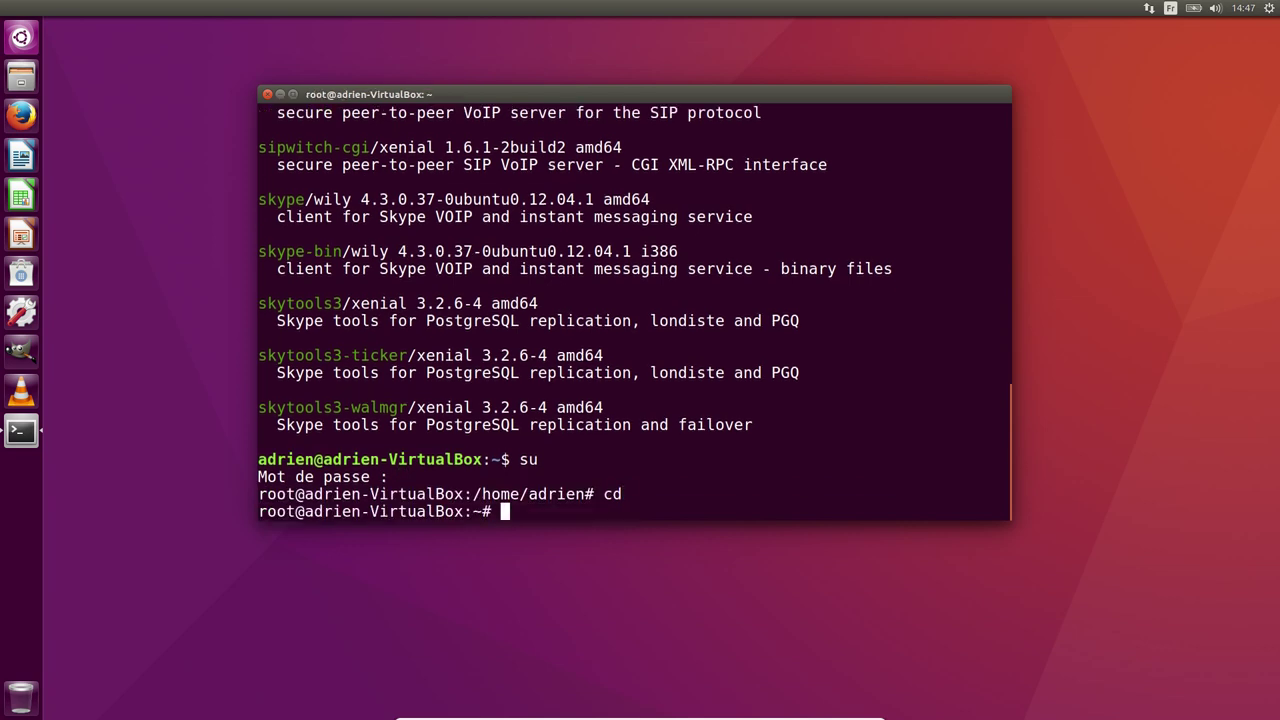
- Try to run htop, and install it by reusing the suggested command "apt install htop"
text(htop)
key(Return)
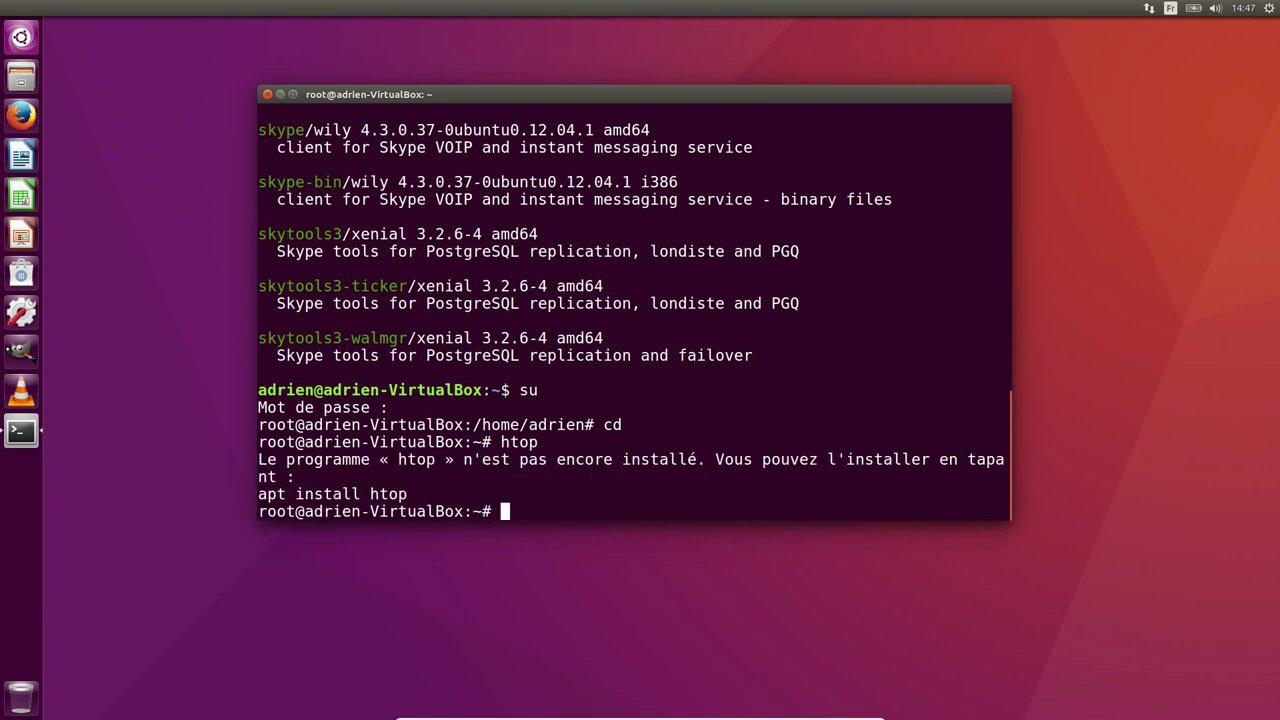
key(Return)
key(Return)
key(Return)
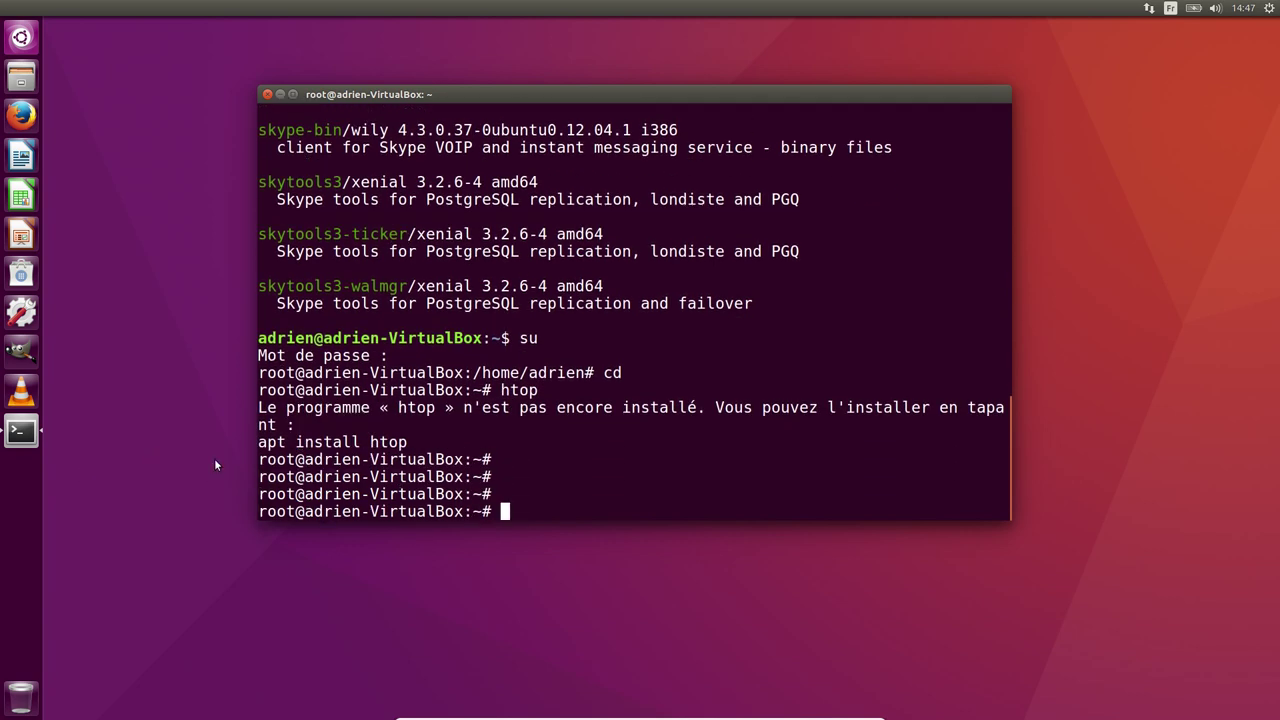
drag(259, 441, 408, 442)
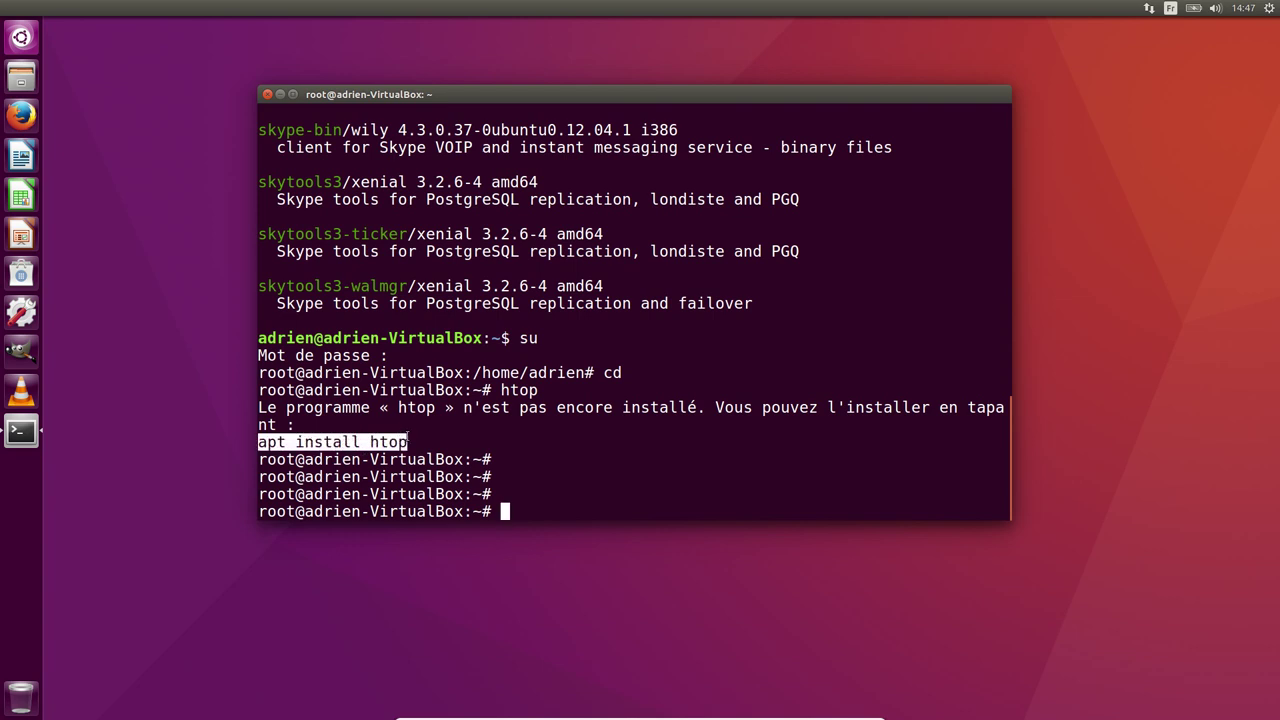
middle_click(652, 311)
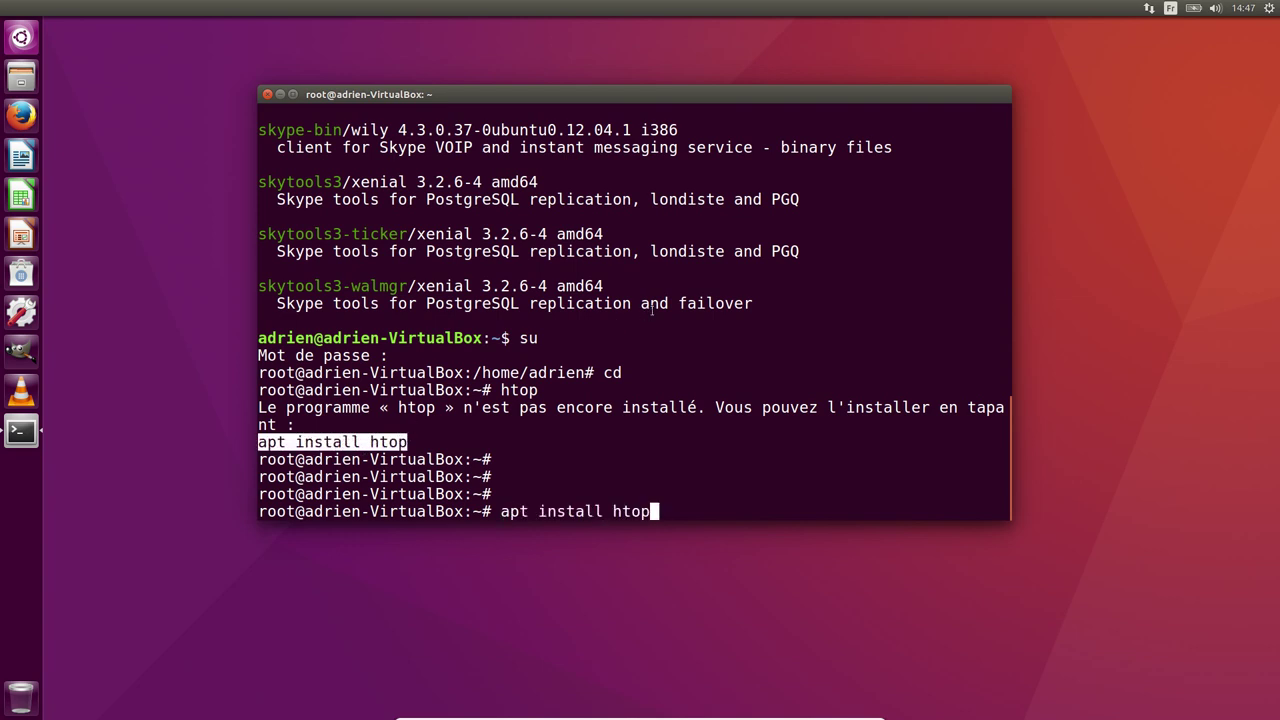
key(Return)
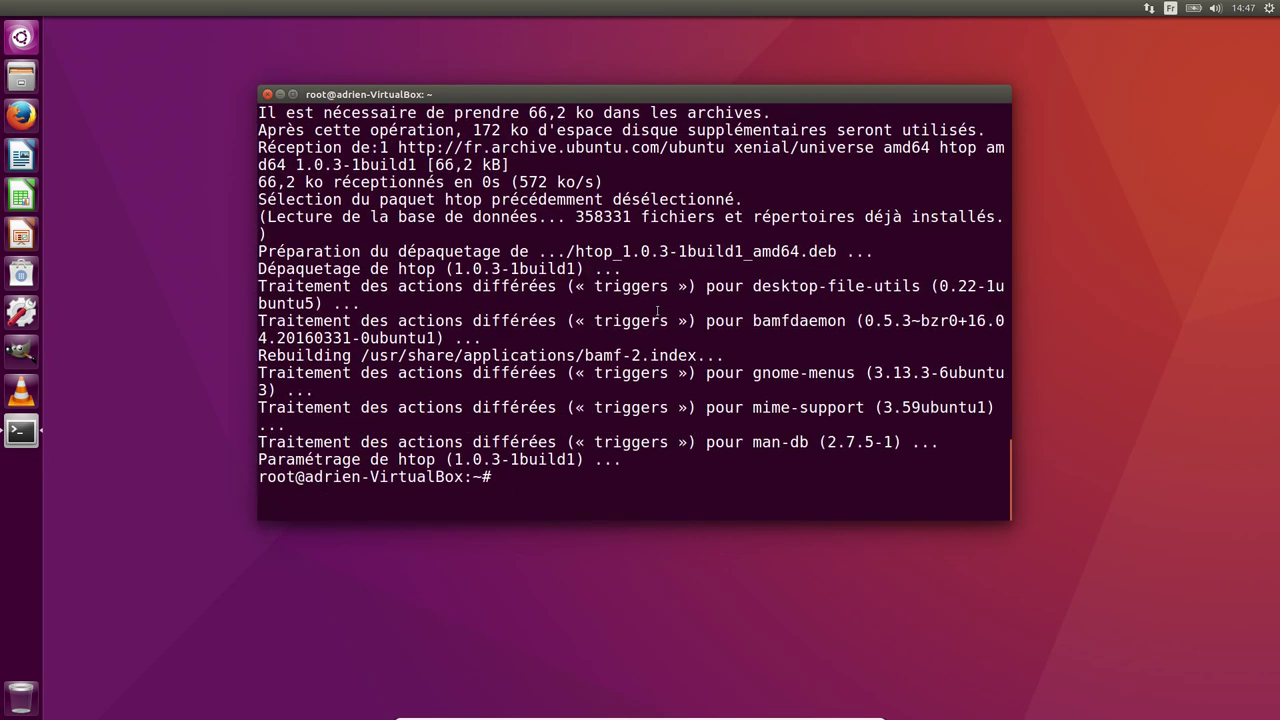
- Run htop to view the system's running processes, and quit it back to the root prompt
text(htop)
key(Return)
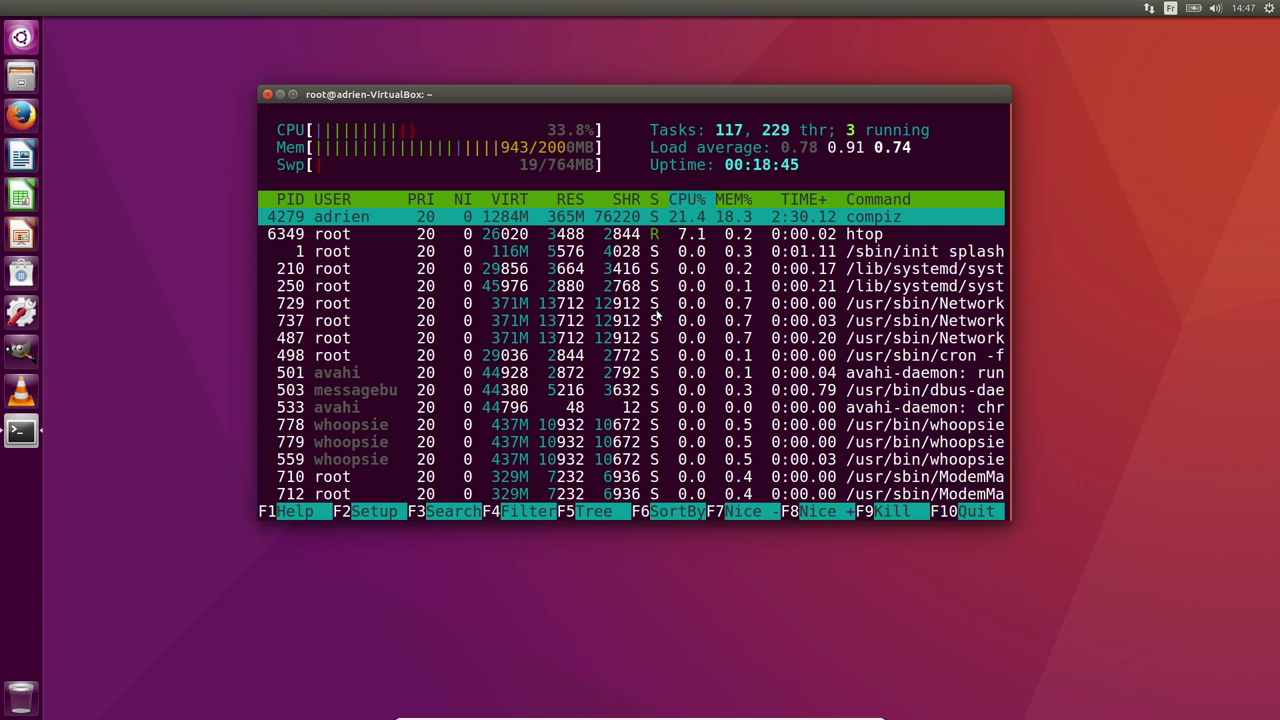
text(q)
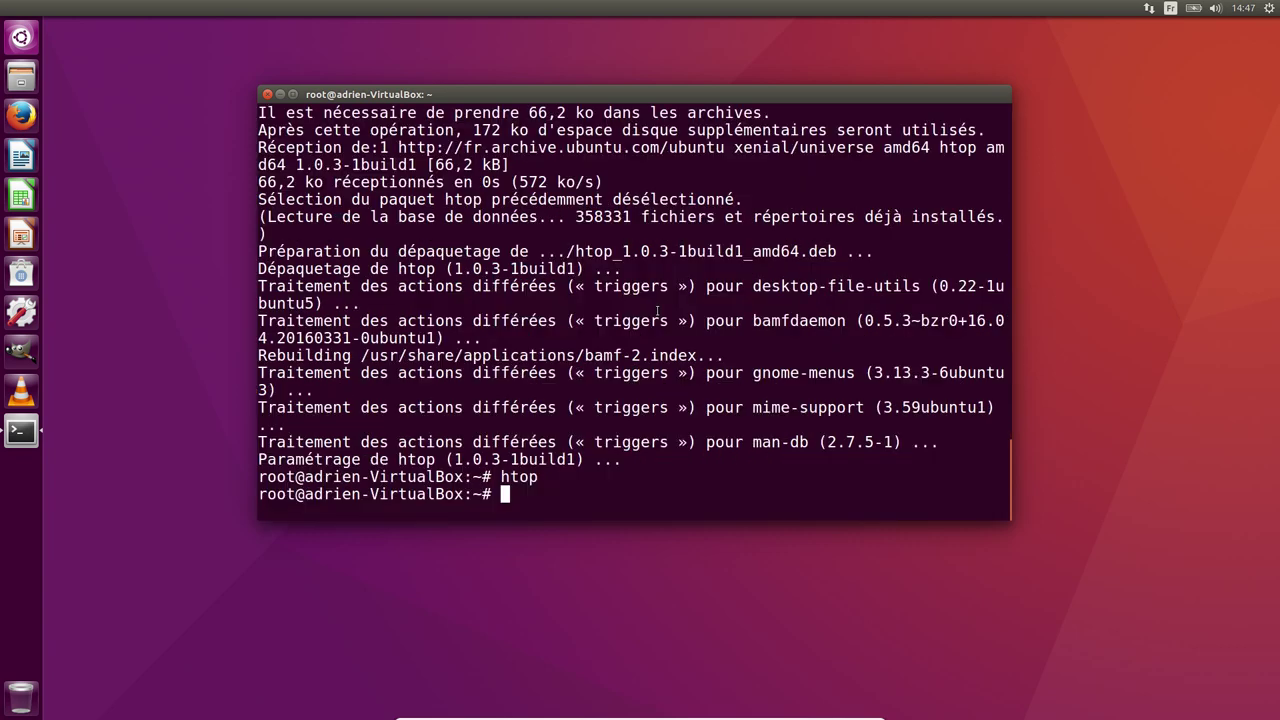
- Upgrade the system packages with "apt upgrade" and agree to continue with the installation
text(apt upgrade)
key(Return)
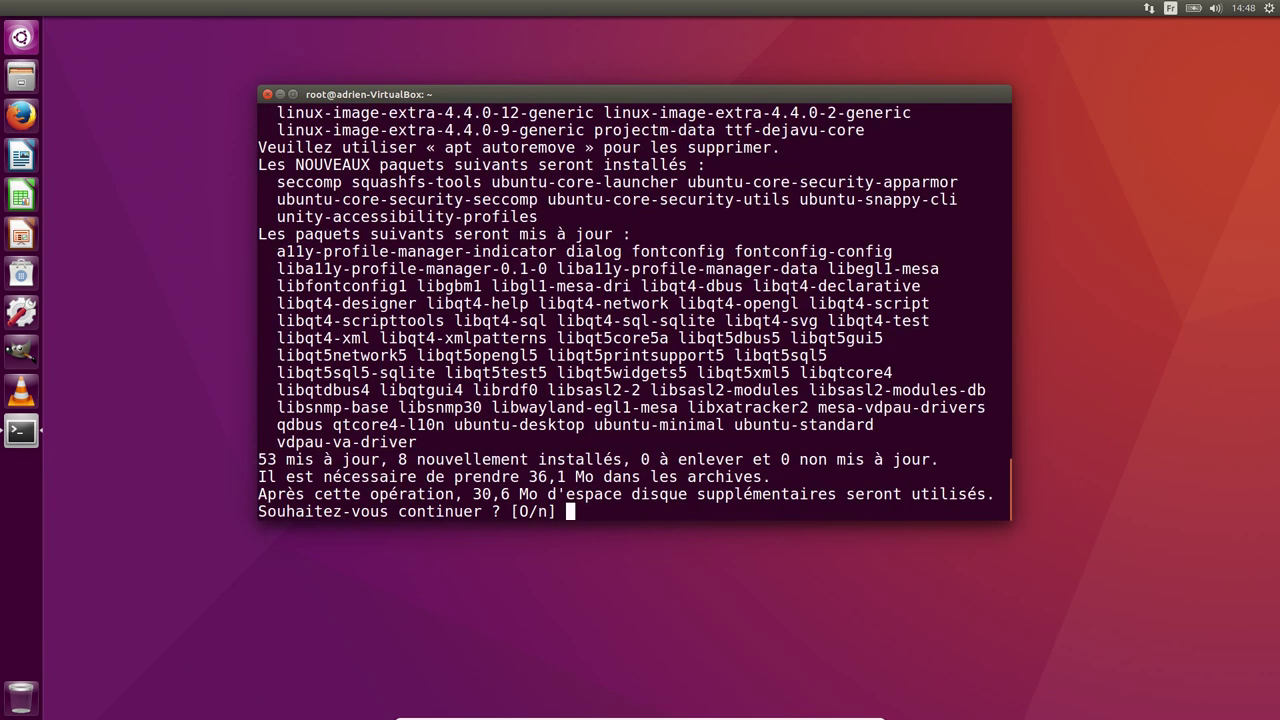
key(Return)
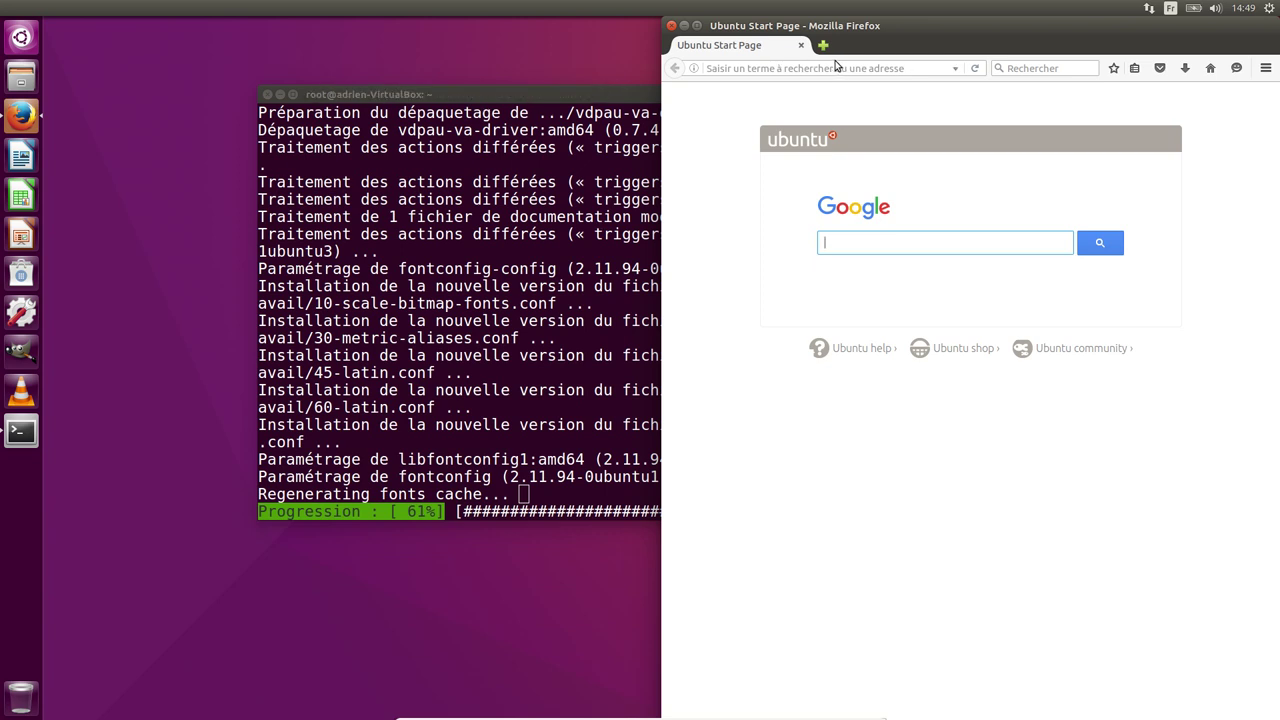
- Load pkgs.org in Firefox and maximize the browser window
click(922, 70)
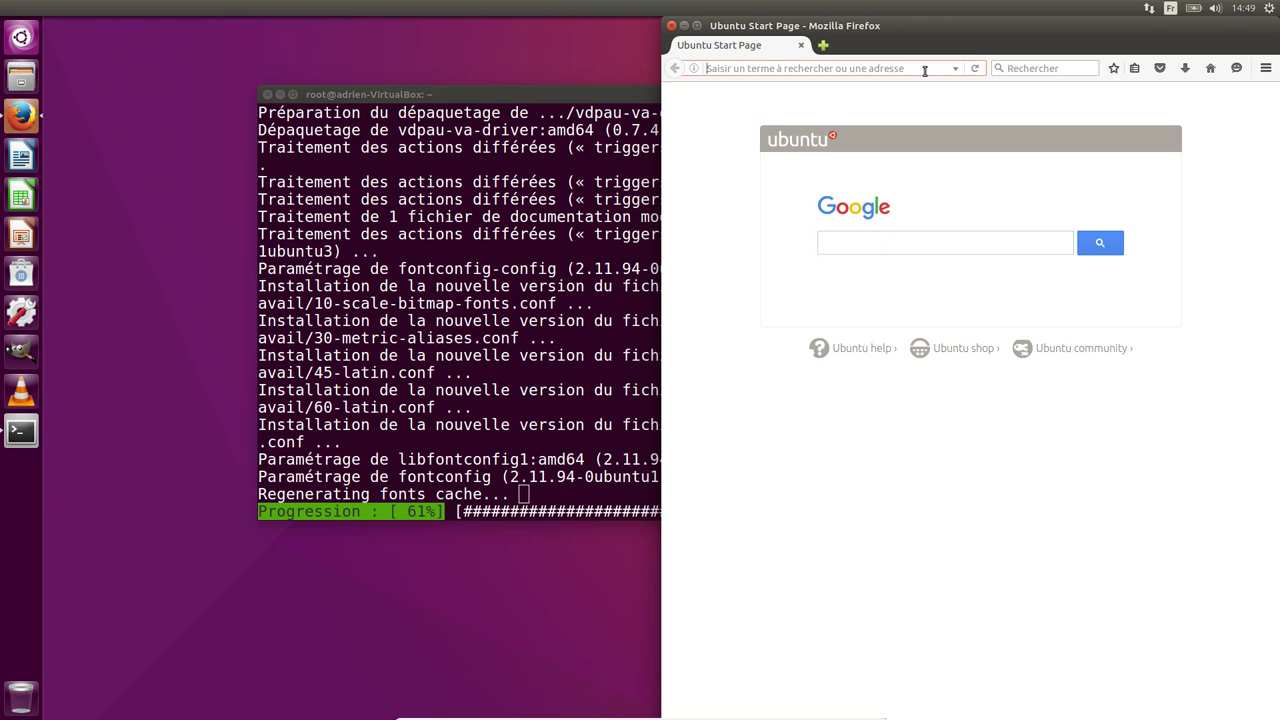
text(pkgs)
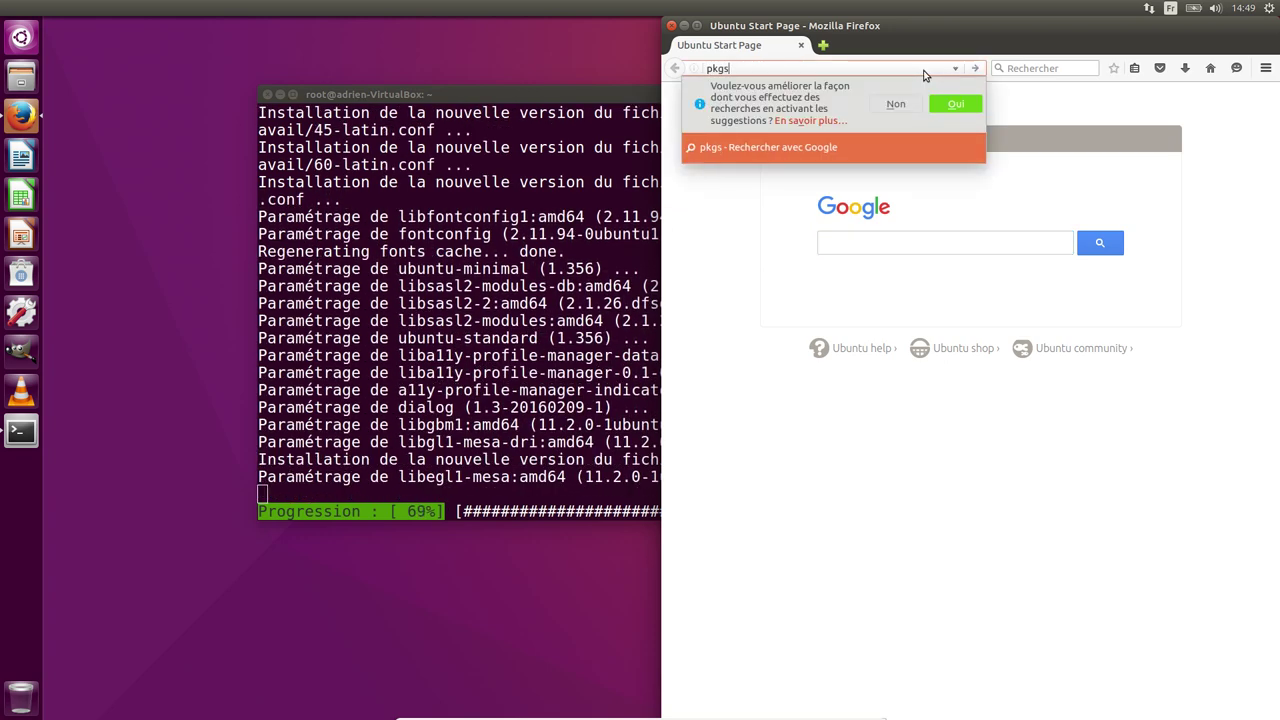
text(.org)
key(Return)
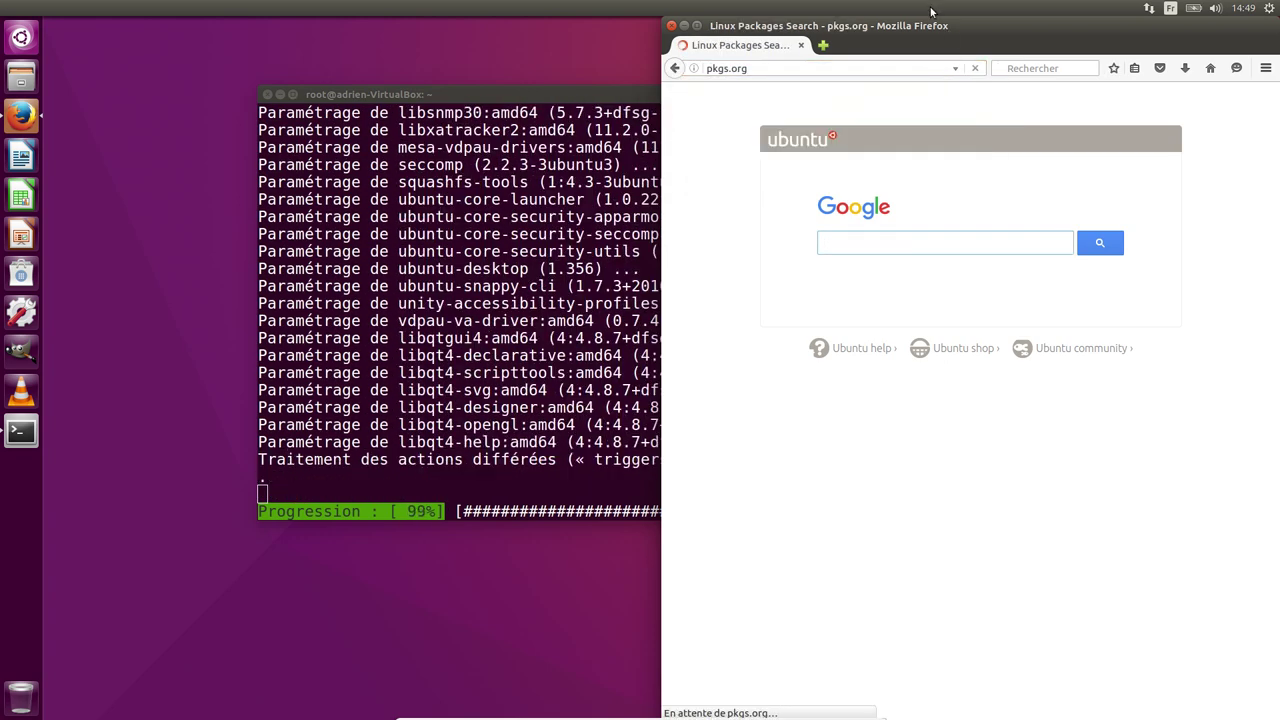
key(ctrl+super+Left)
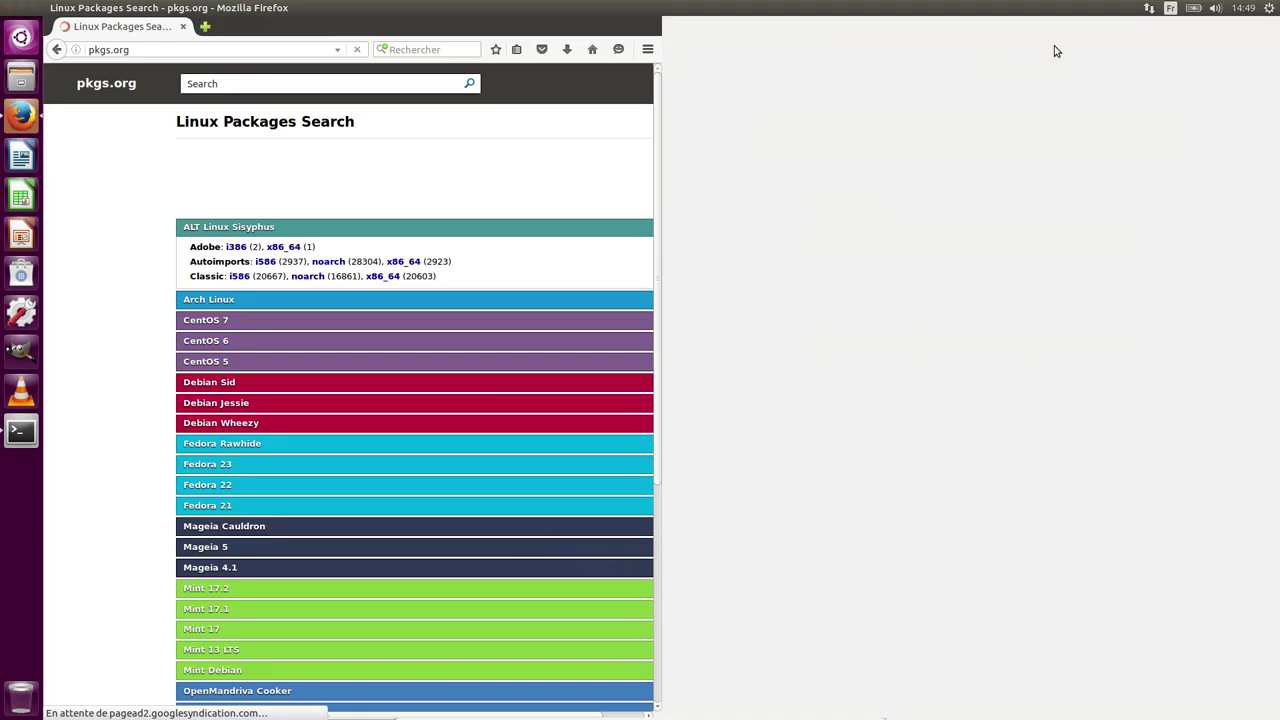
key(ctrl+super+Up)
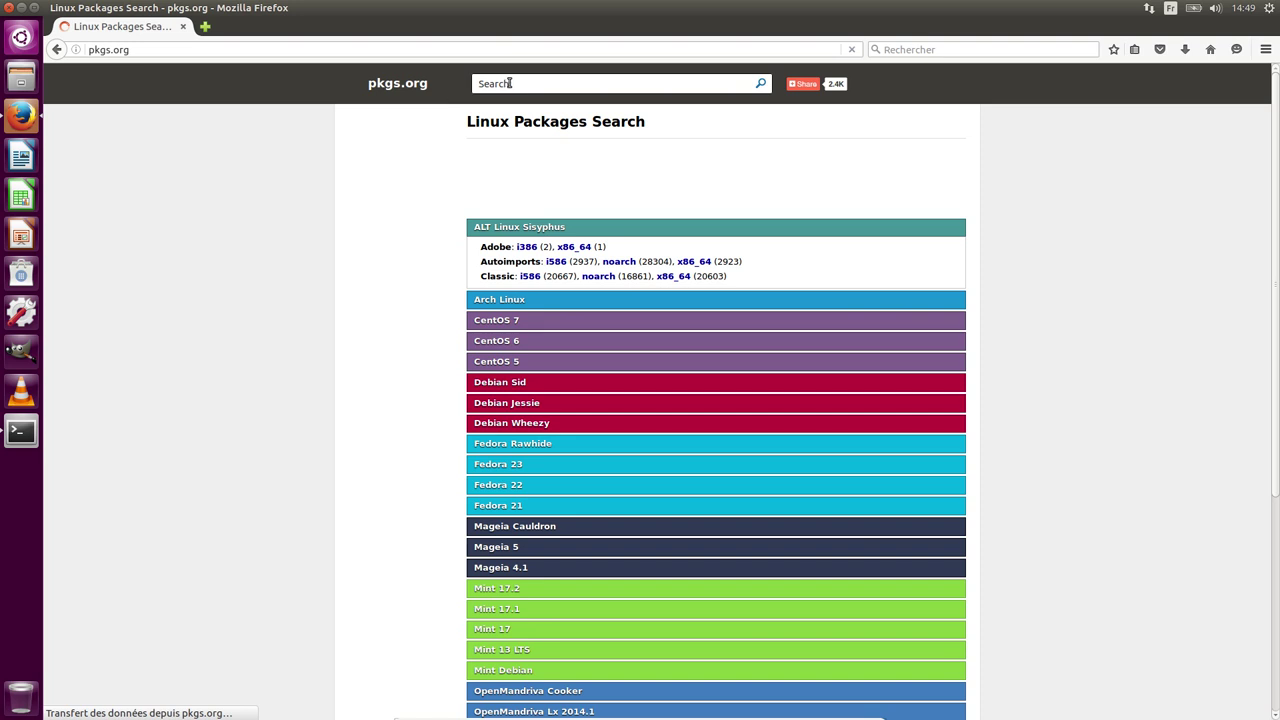
- Search pkgs.org for "libreoffice-writer", correcting the misspelt package name in the page address
click(545, 85)
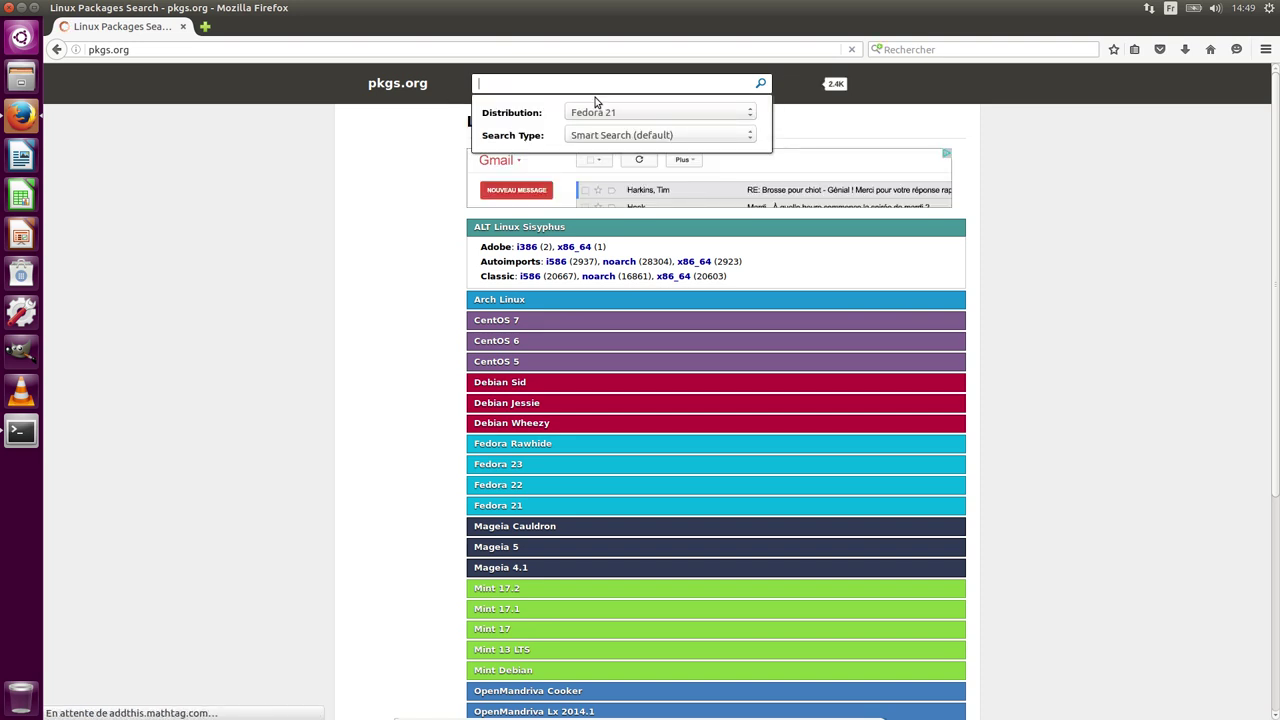
text(libre)
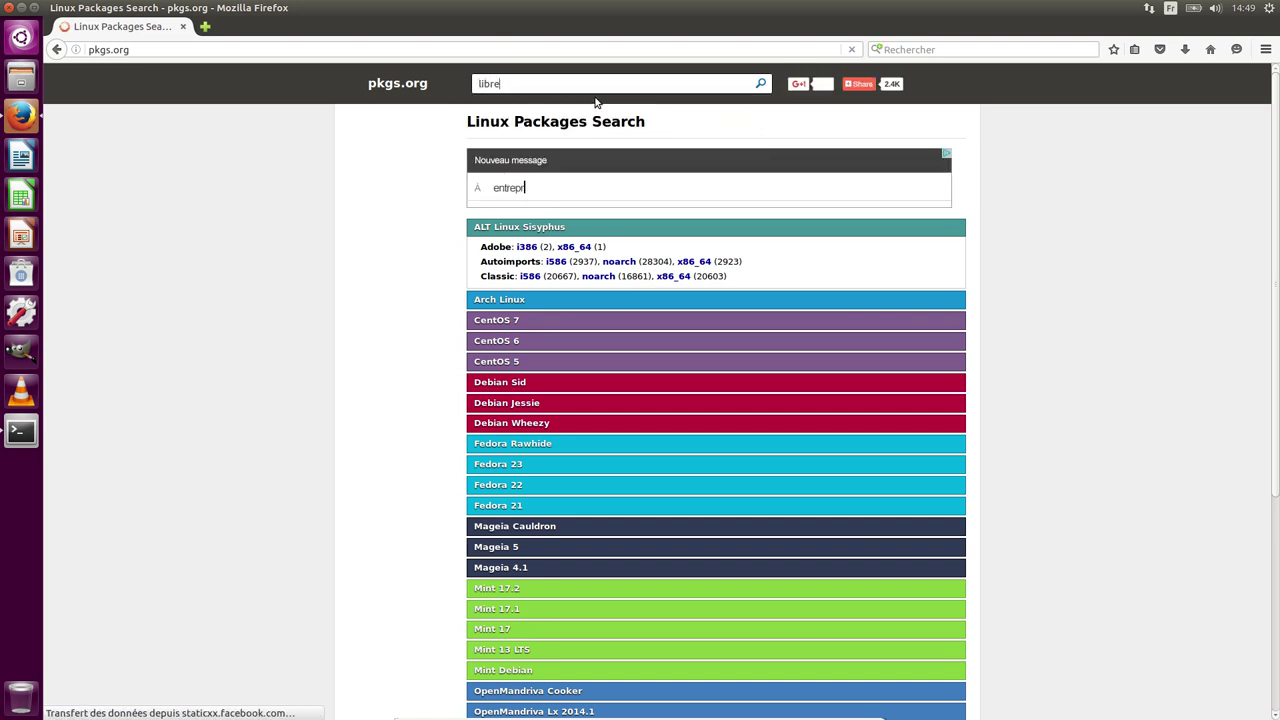
text(office-wu)
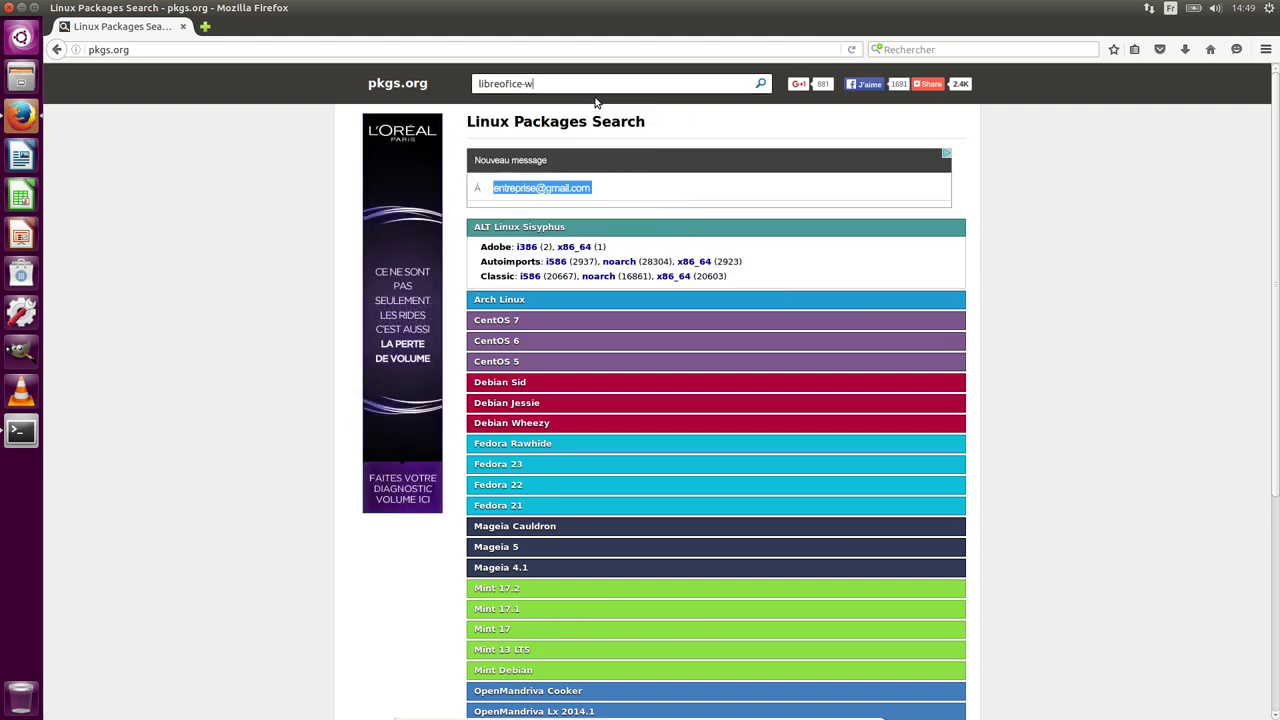
key(BackSpace)
text(riter)
key(Return)
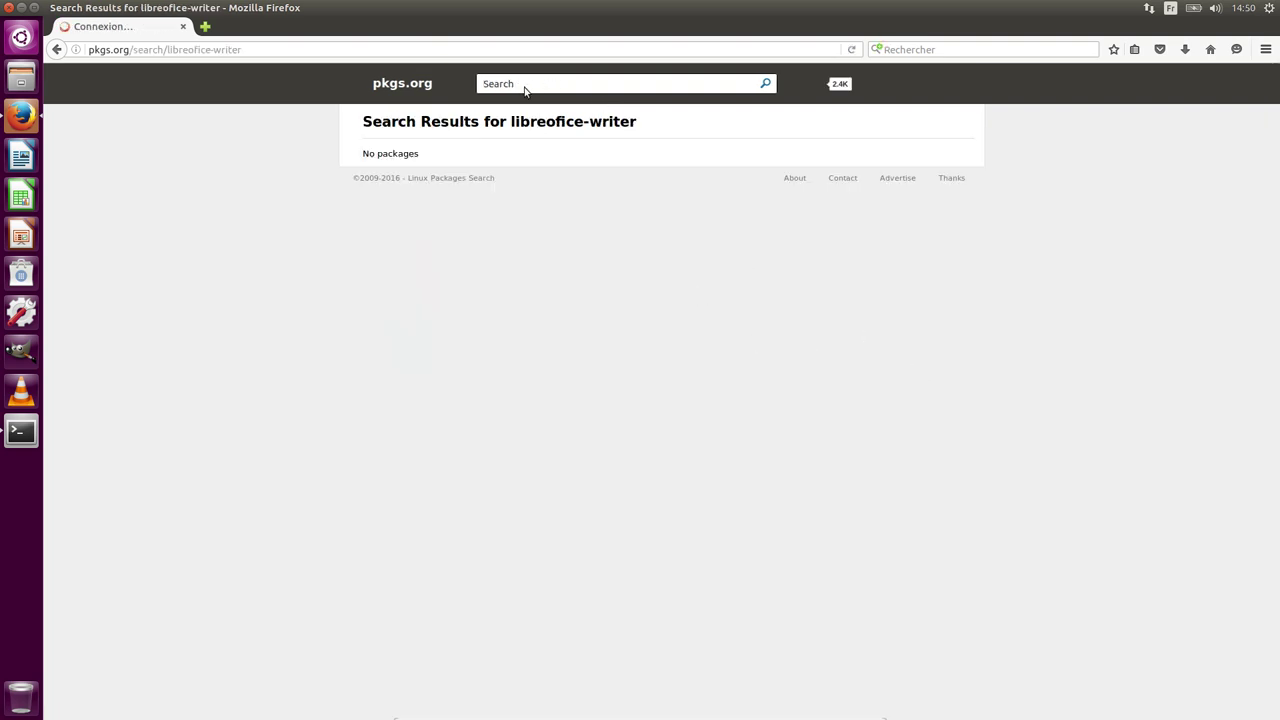
click(195, 49)
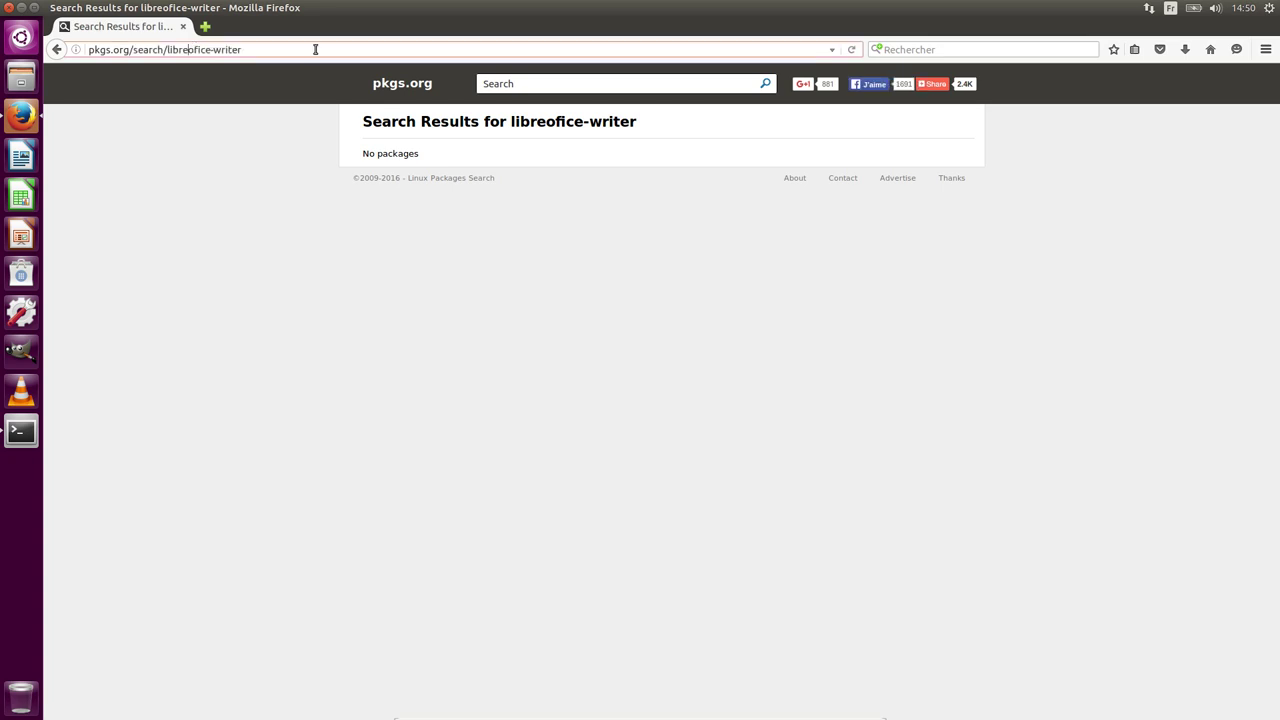
text(f)
key(Return)
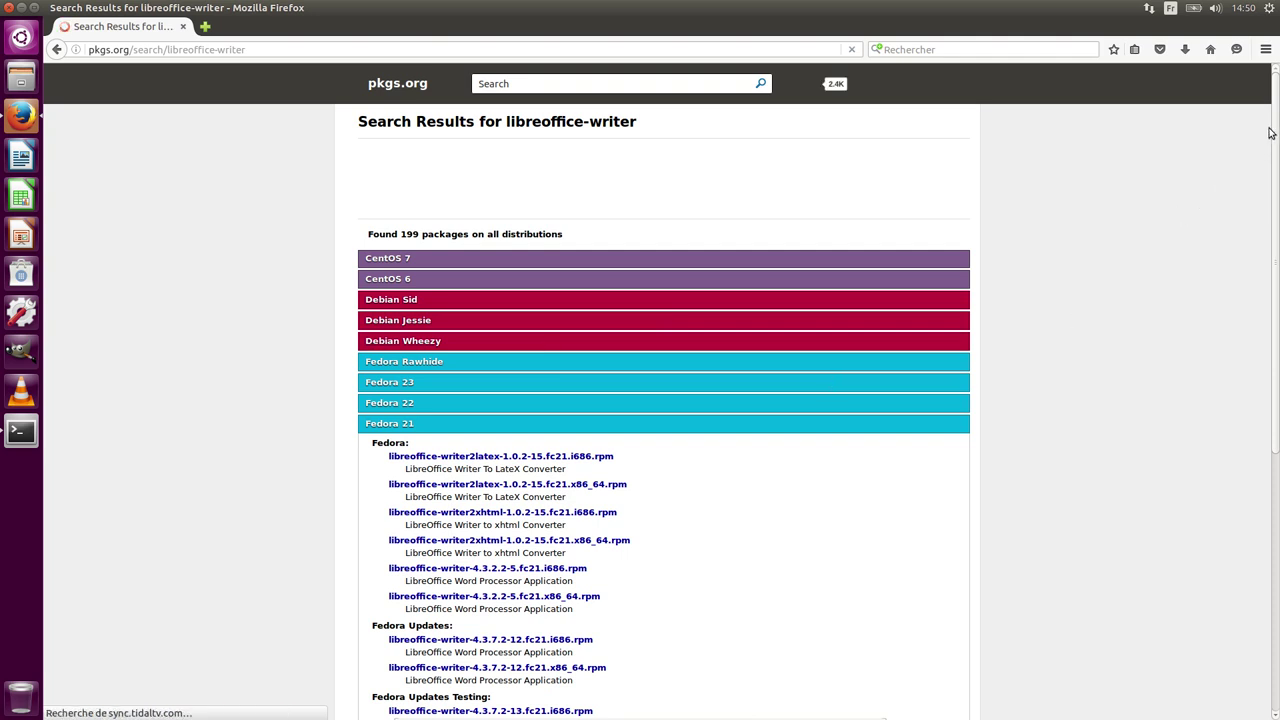
- Expand the Ubuntu 14.04 LTS results to examine its LibreOffice Writer packages, and return to the start of the results
scroll(1265, 372, down, 7)
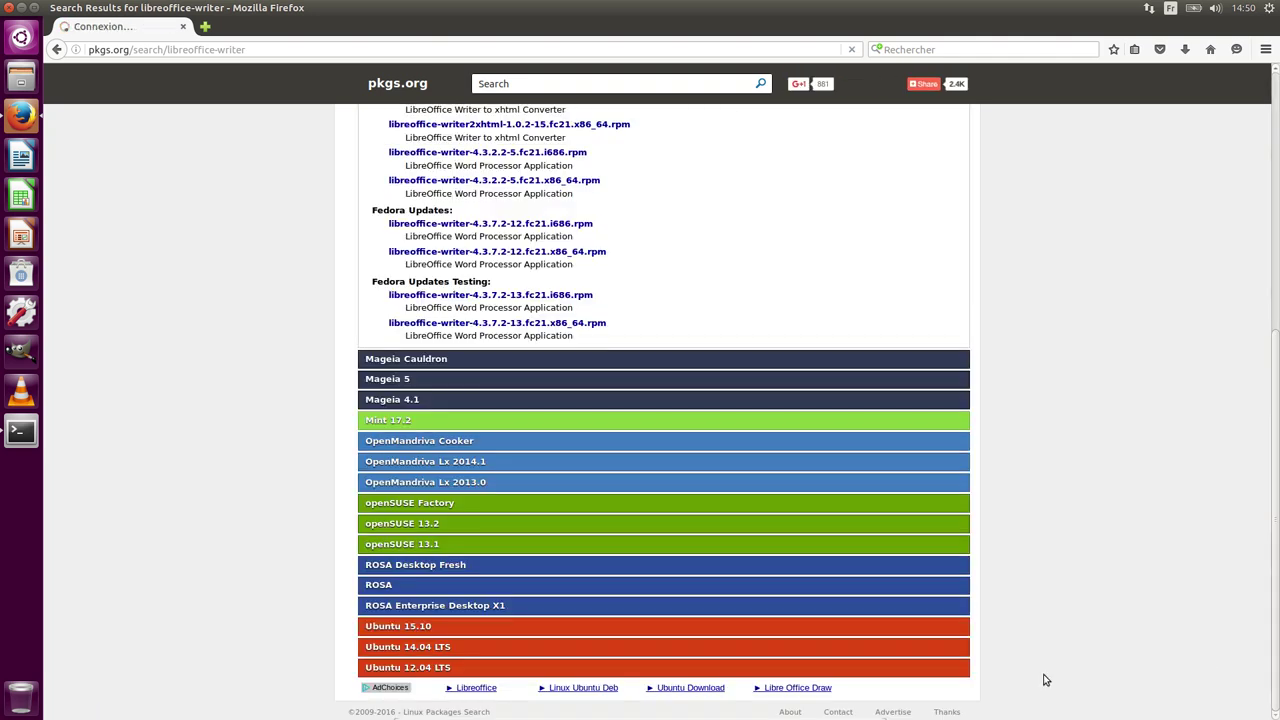
click(437, 648)
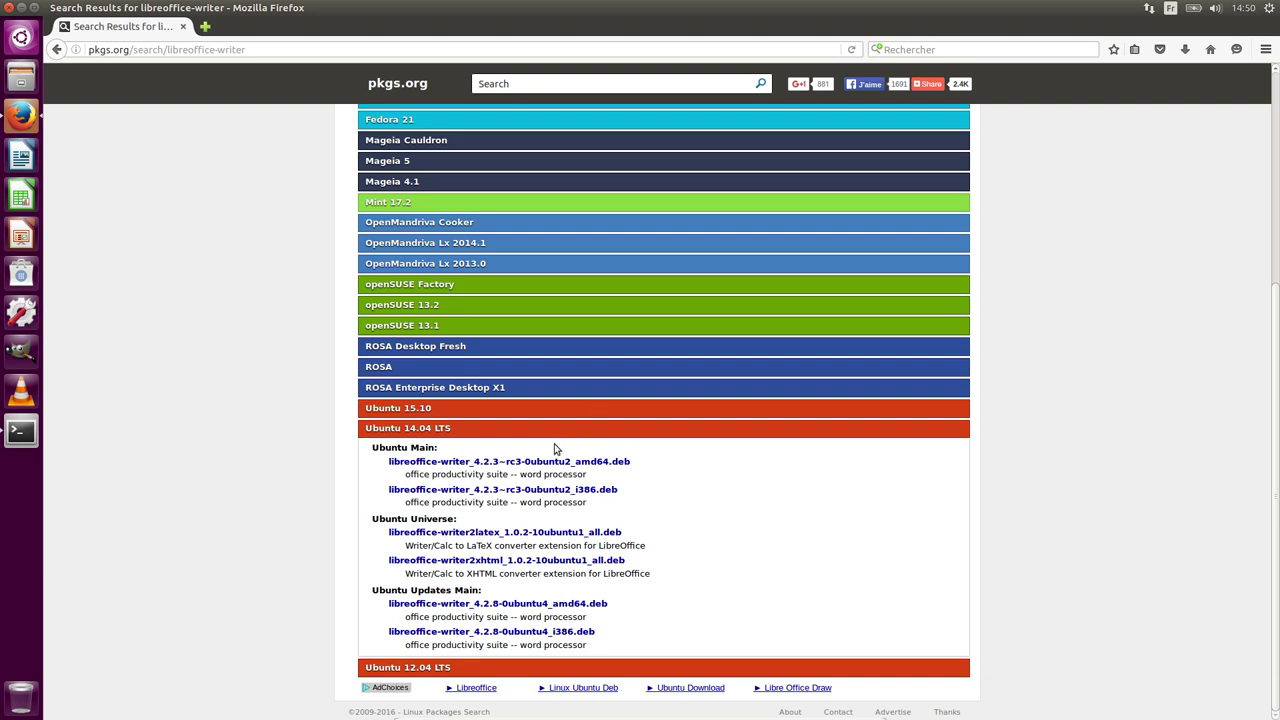
scroll(751, 421, up, 5)
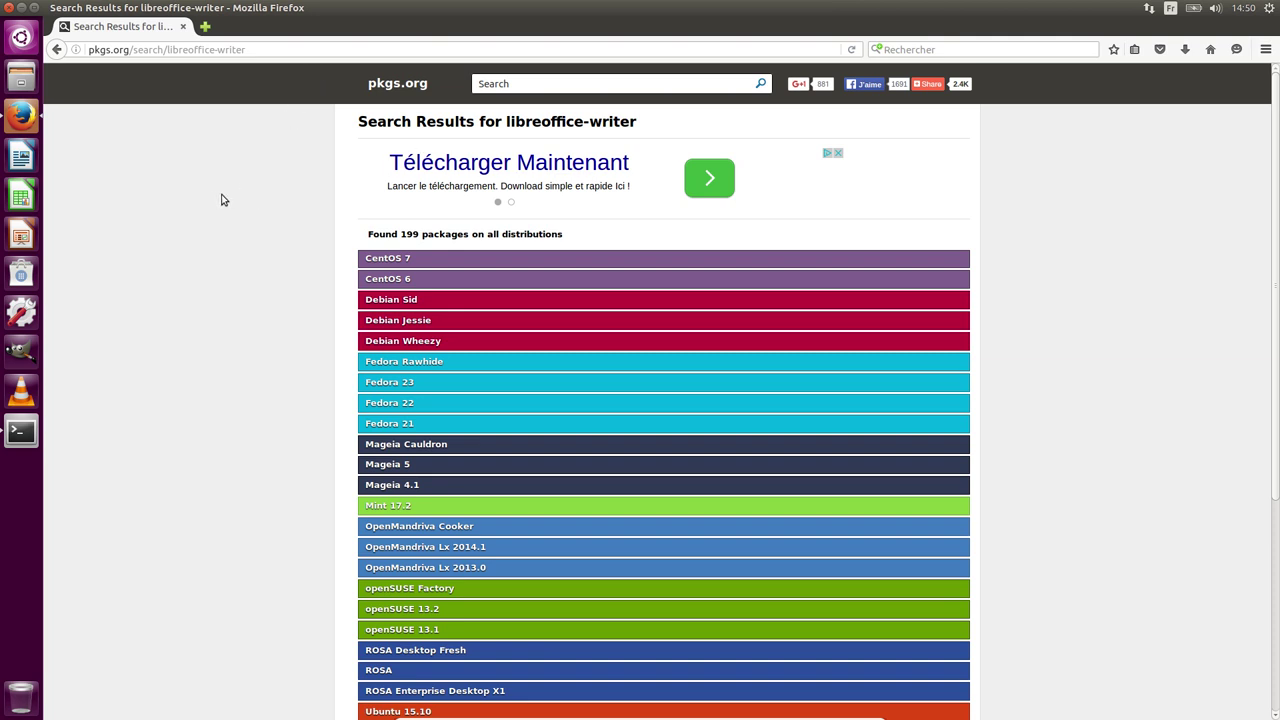
- View the lower part of the package search results and close the Firefox window
scroll(222, 229, down, 4)
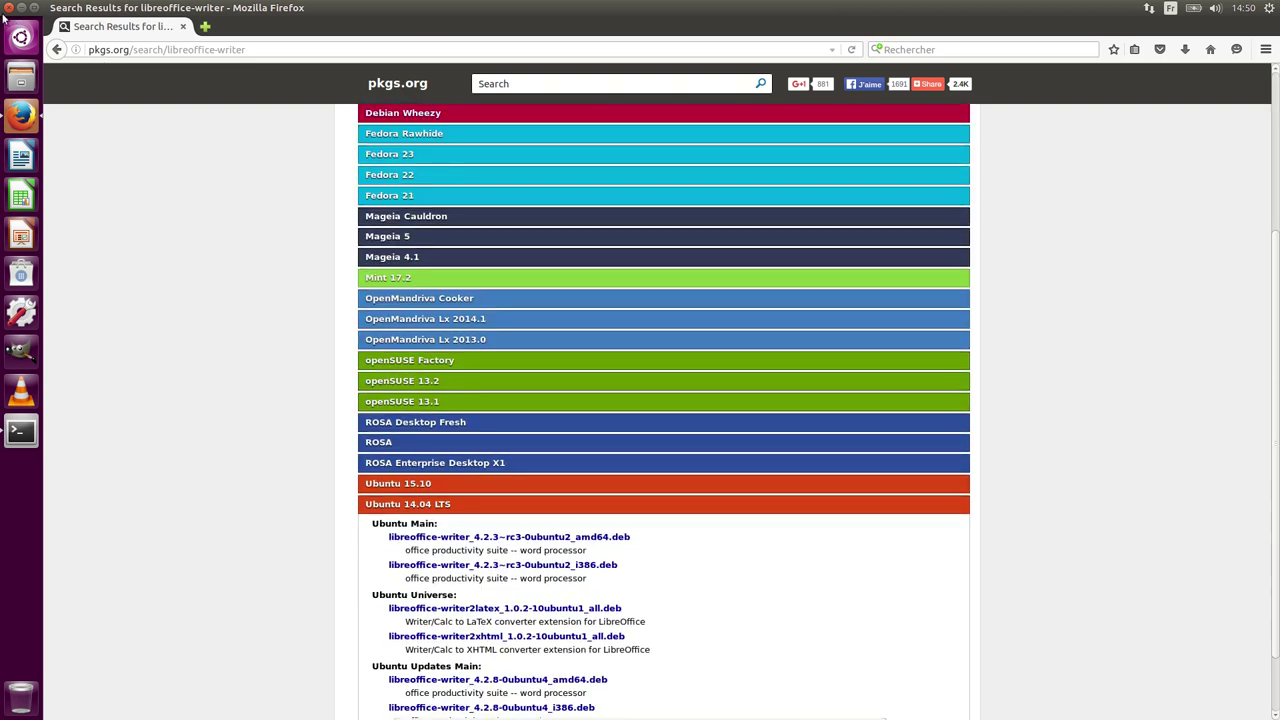
click(8, 7)
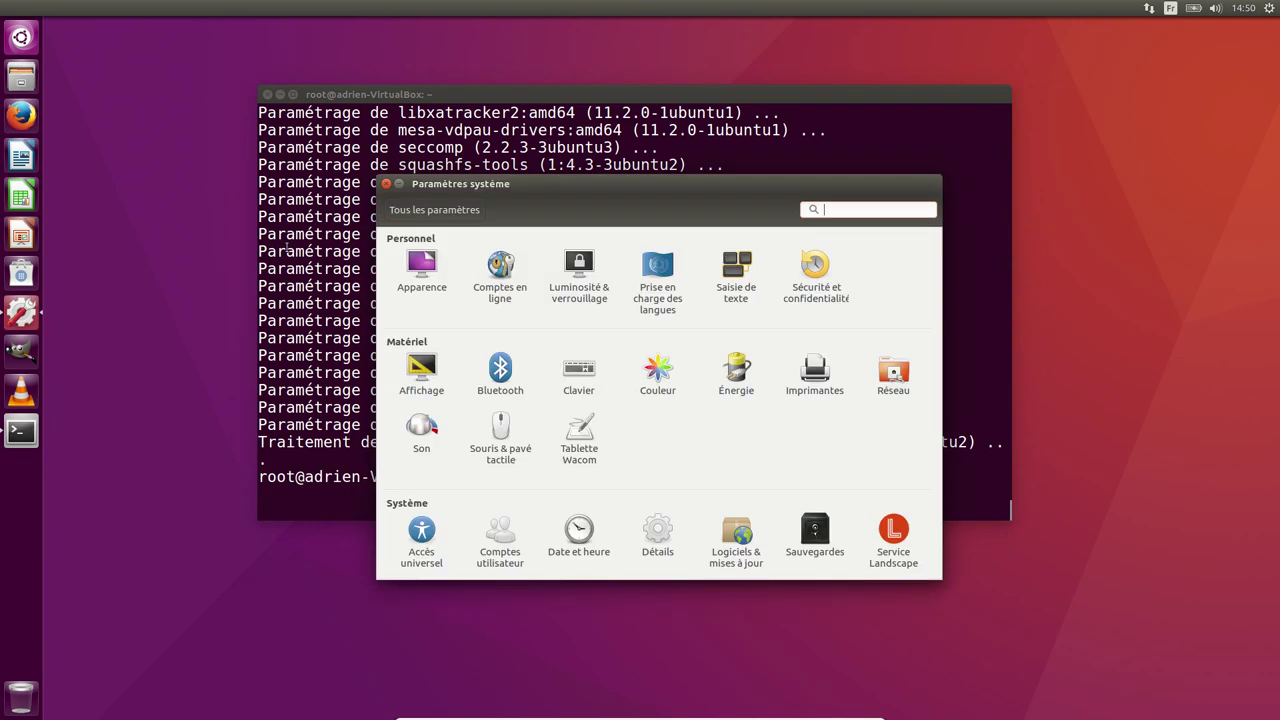
- Open the online accounts settings and examine the available account providers and the list of applications they integrate with
drag(551, 186, 468, 150)
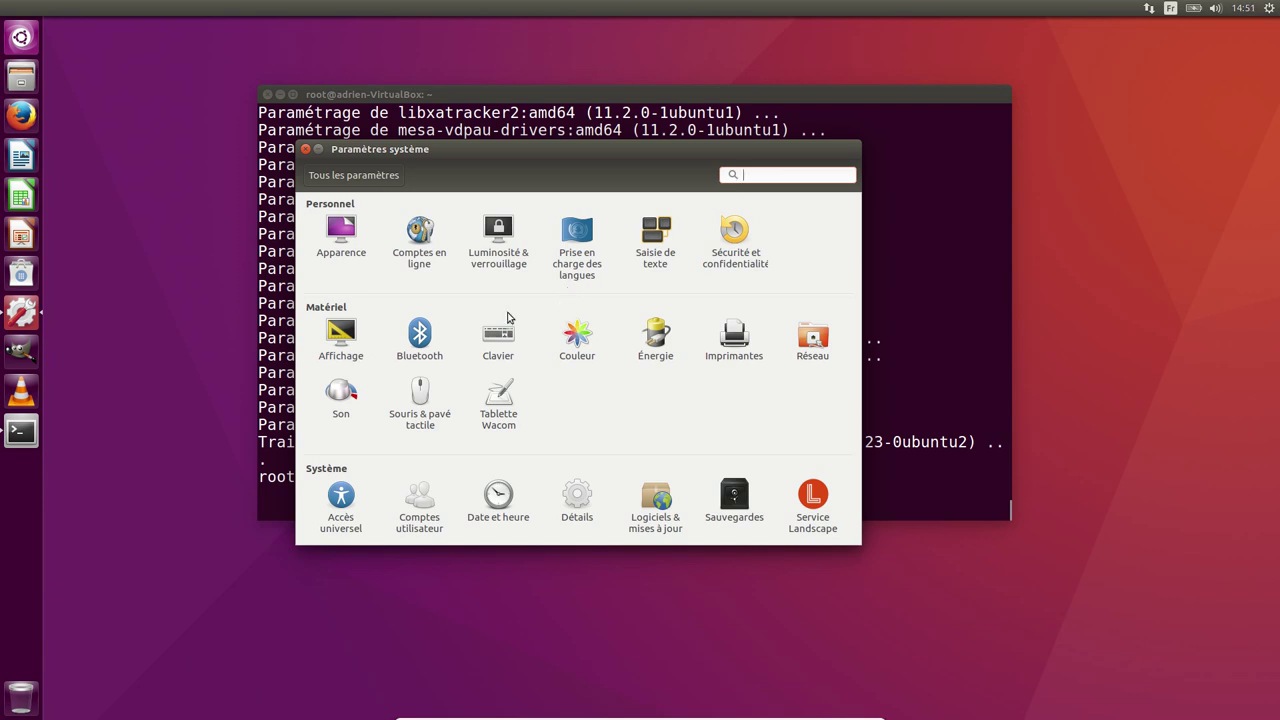
click(433, 253)
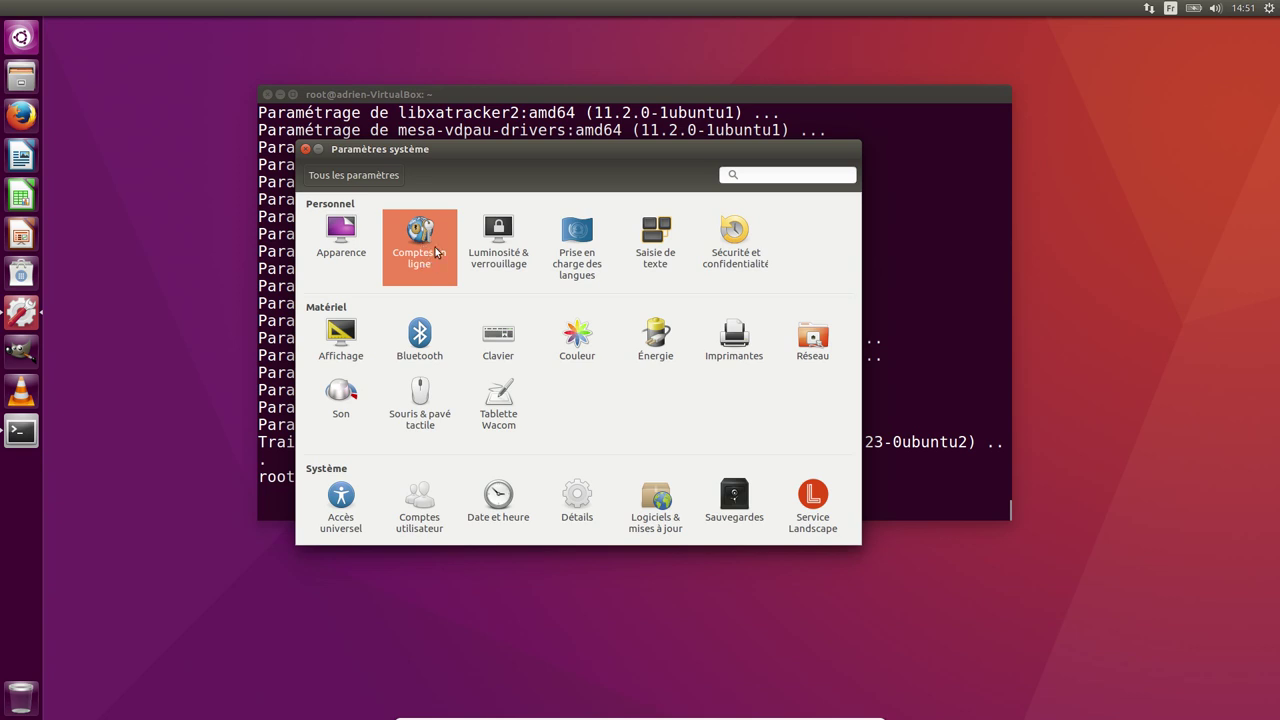
click(432, 251)
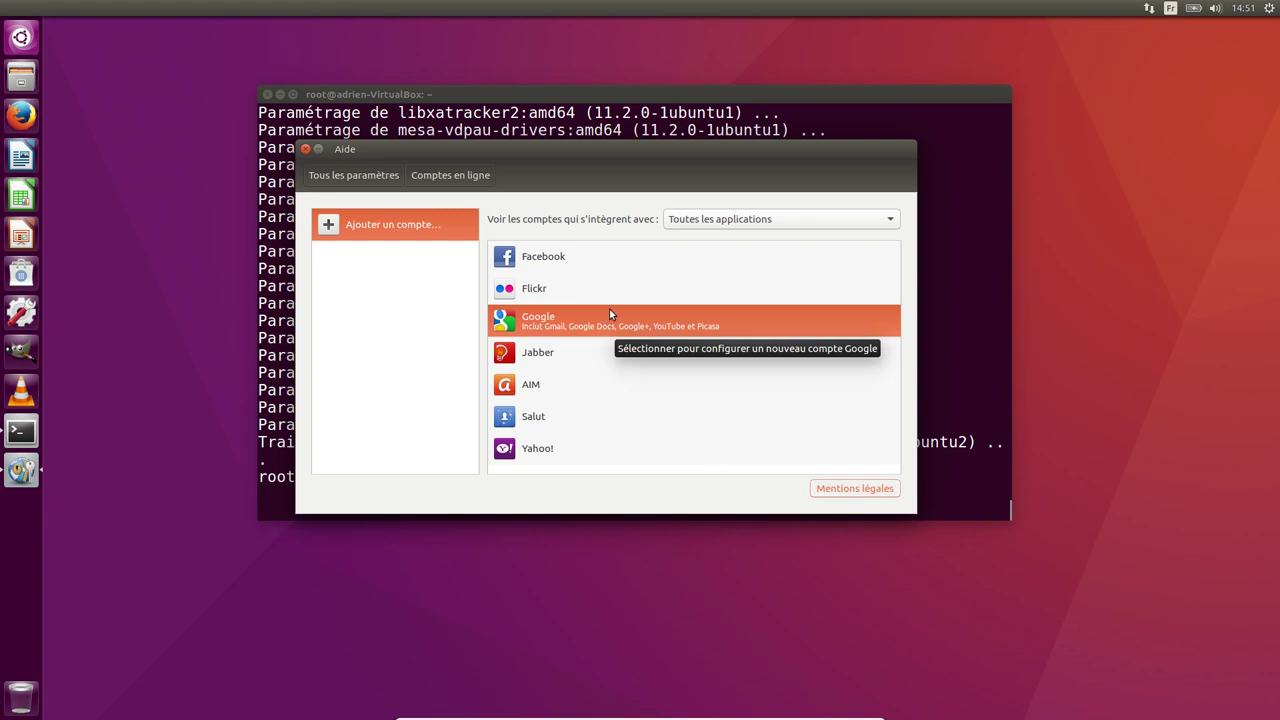
click(702, 220)
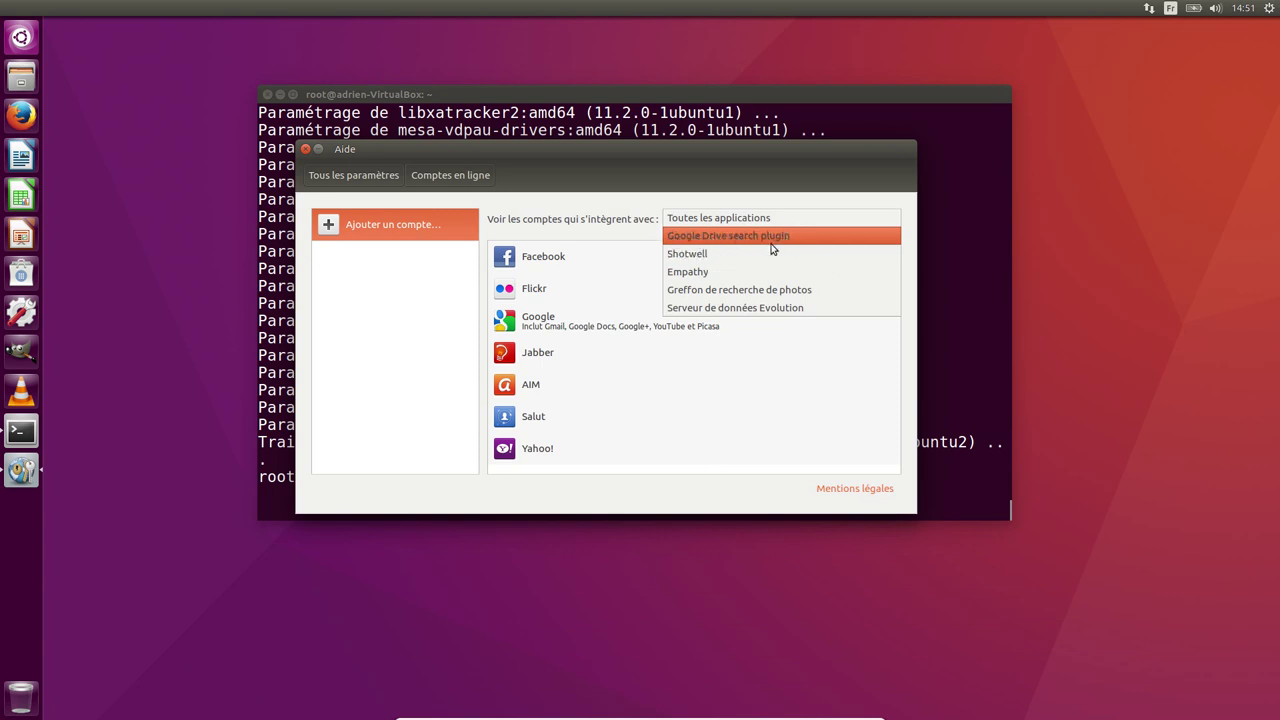
- Dismiss the application list, reposition the online accounts window and quit the settings
click(392, 150)
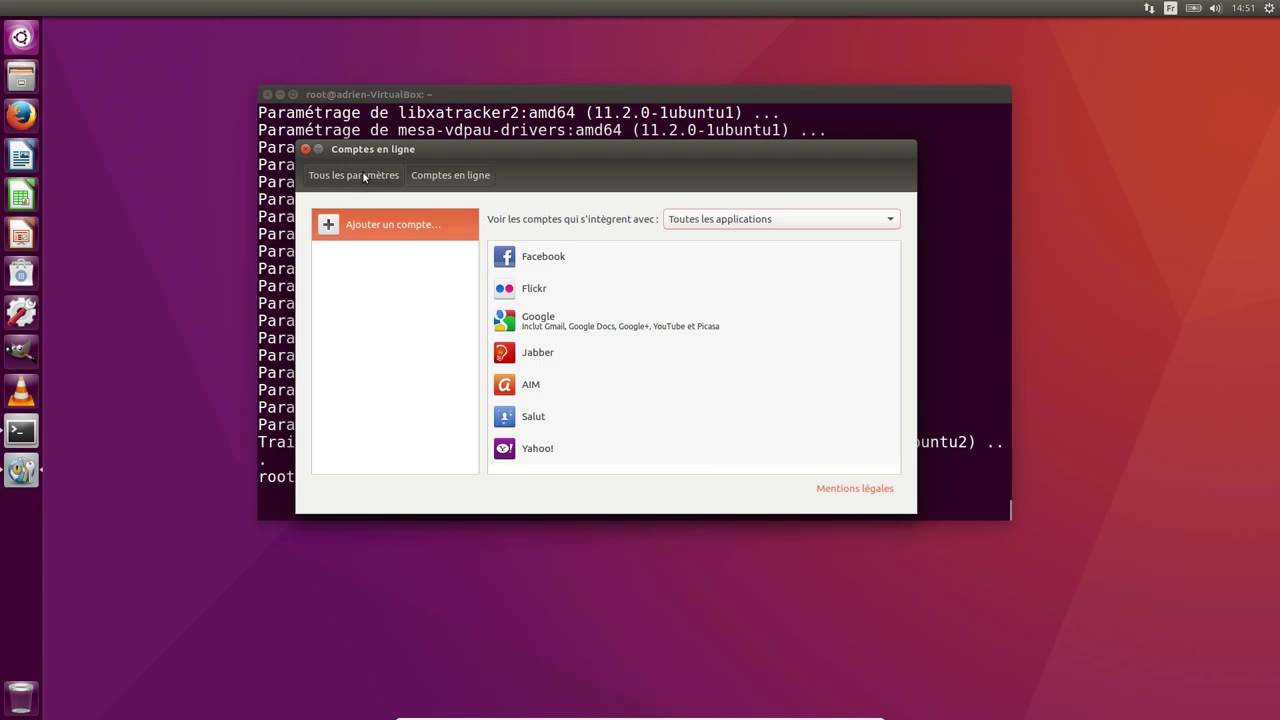
drag(386, 147, 427, 114)
click(356, 124)
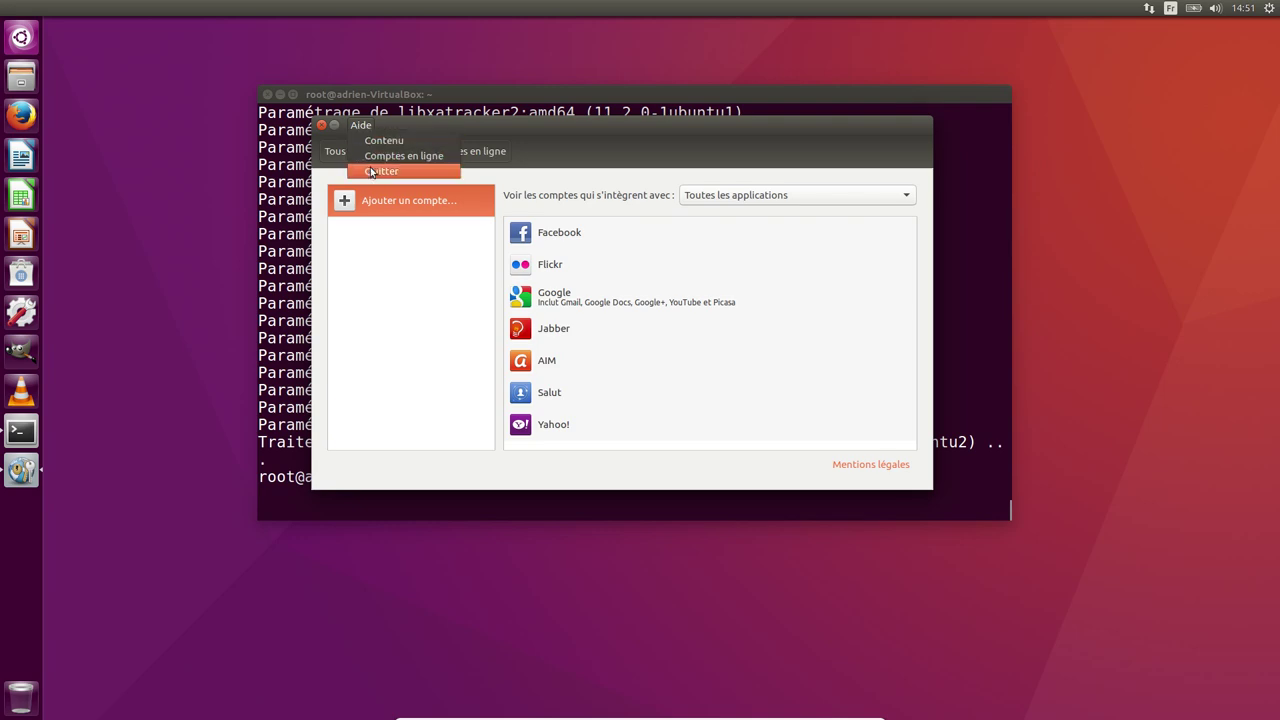
click(370, 172)
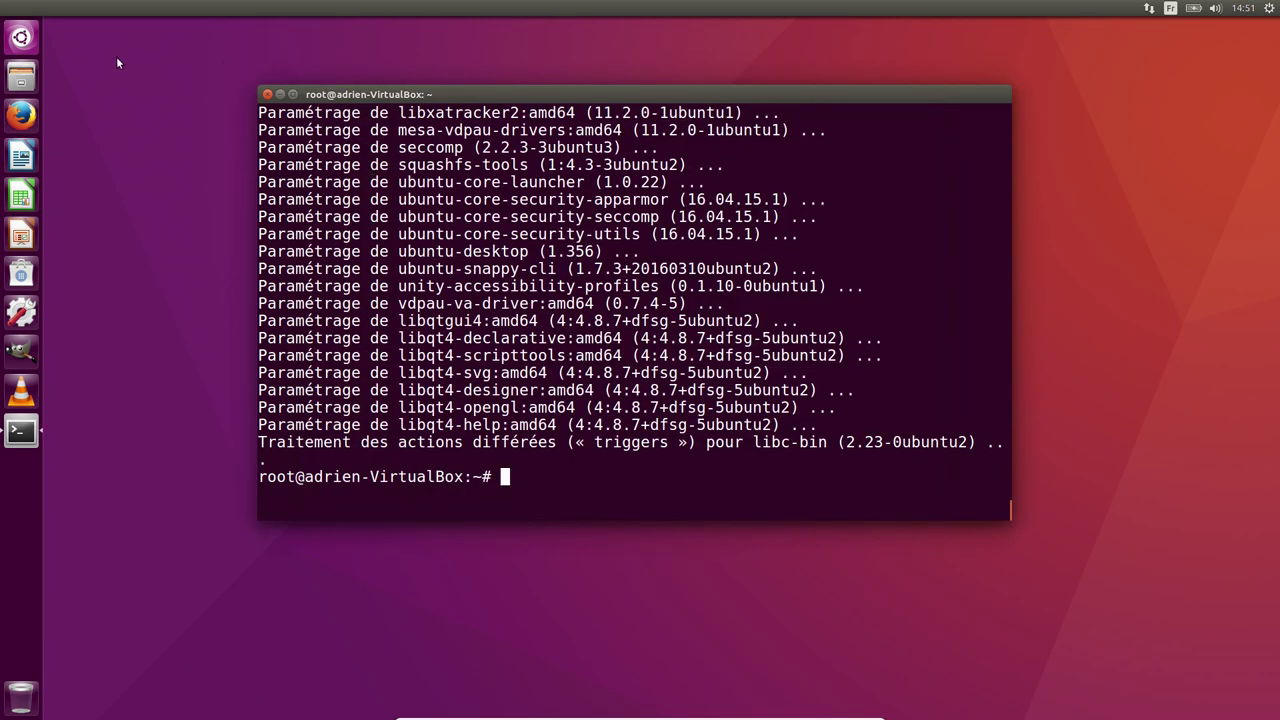
- Leave the root session with "exit" and end the shell session to close the terminal
drag(407, 94, 376, 70)
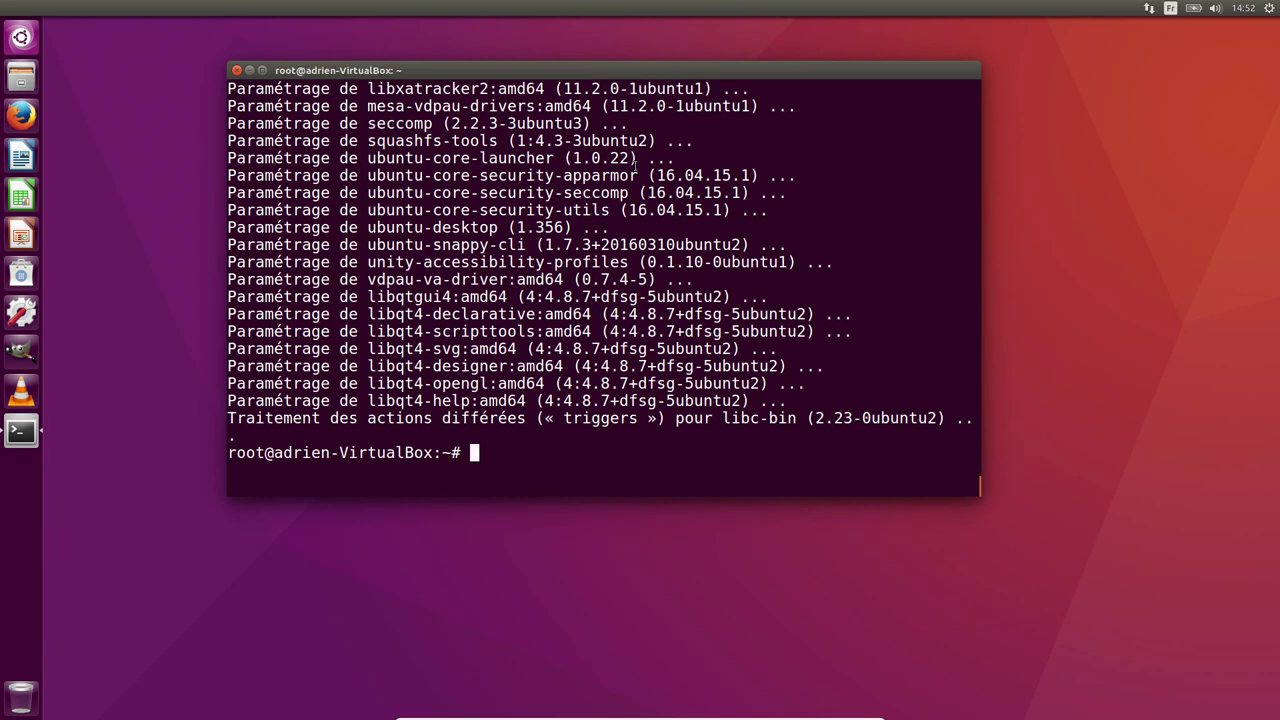
drag(402, 72, 464, 92)
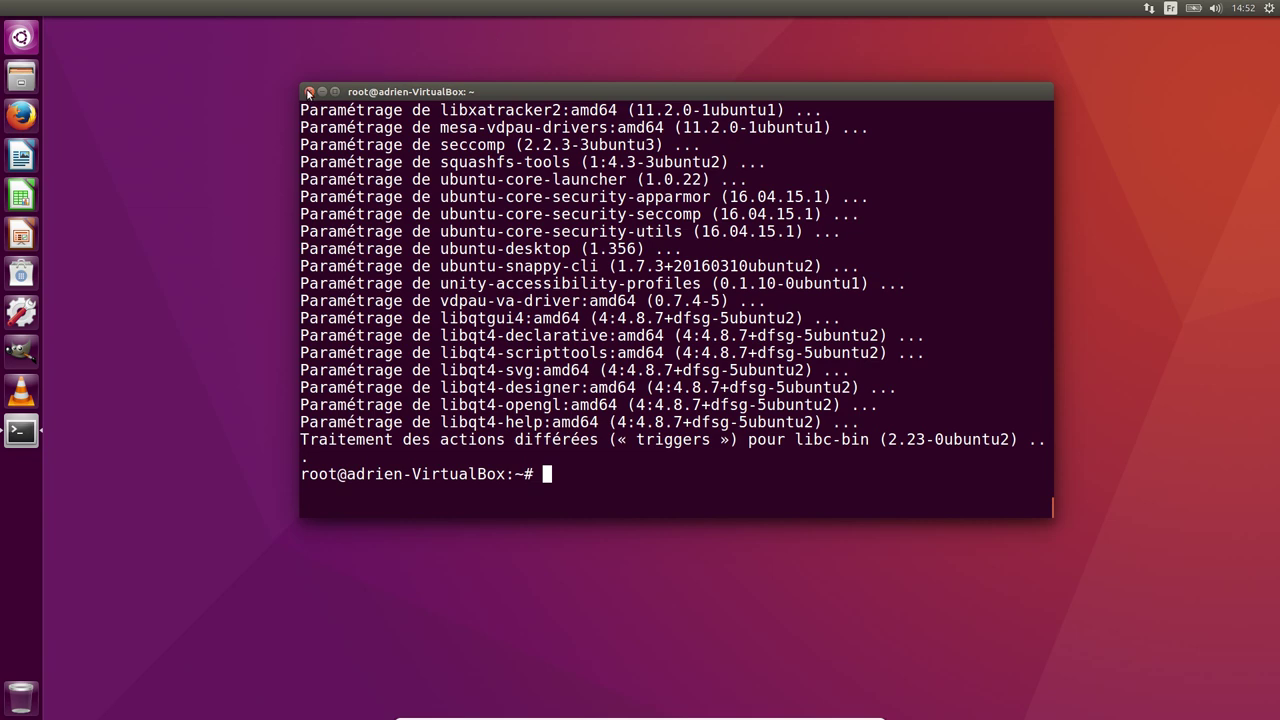
click(688, 364)
text(exit)
key(Return)
key(ctrl+d)
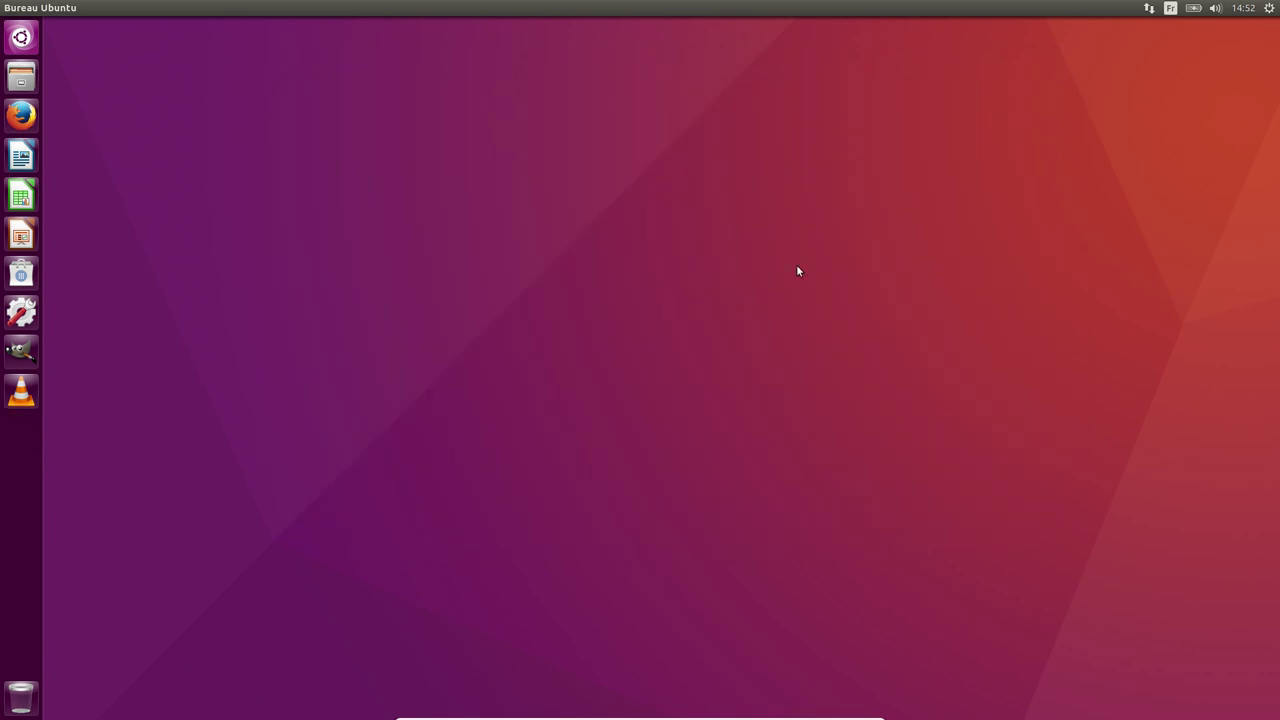
- Shut down the Ubuntu virtual machine and bring the SimpleScreenRecorder window forward on the host desktop
click(1269, 8)
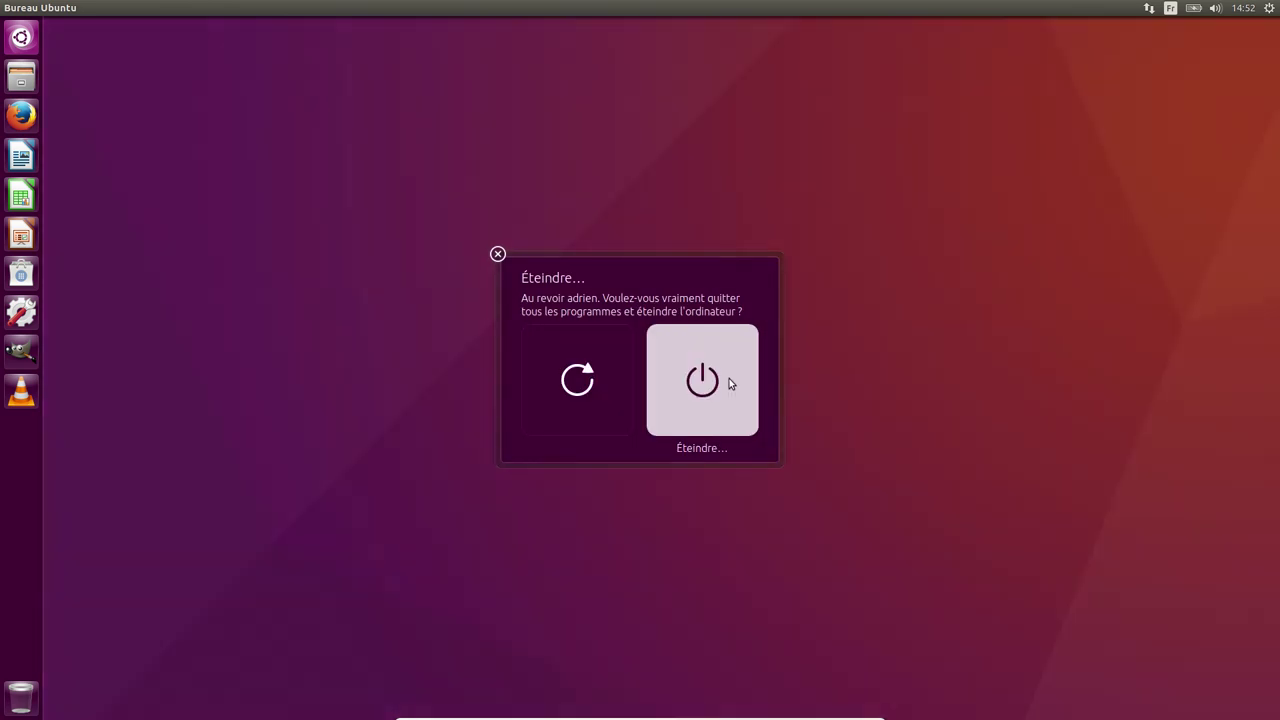
click(724, 381)
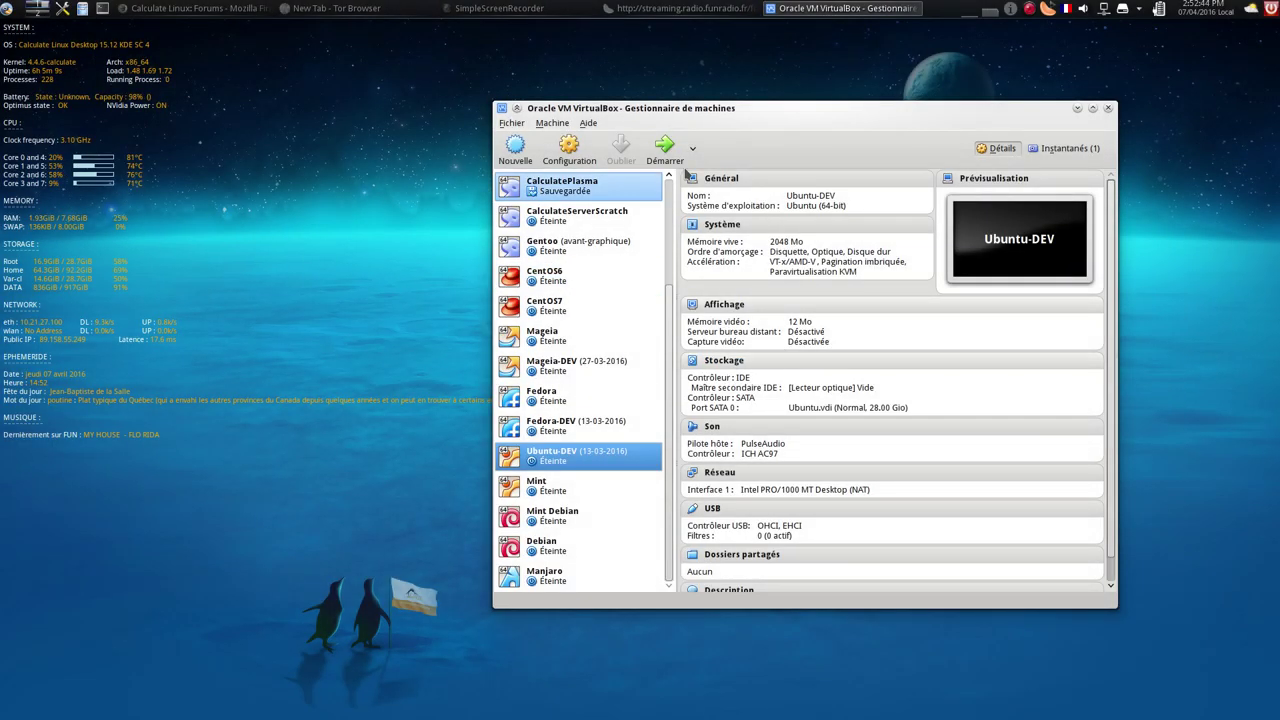
click(495, 9)
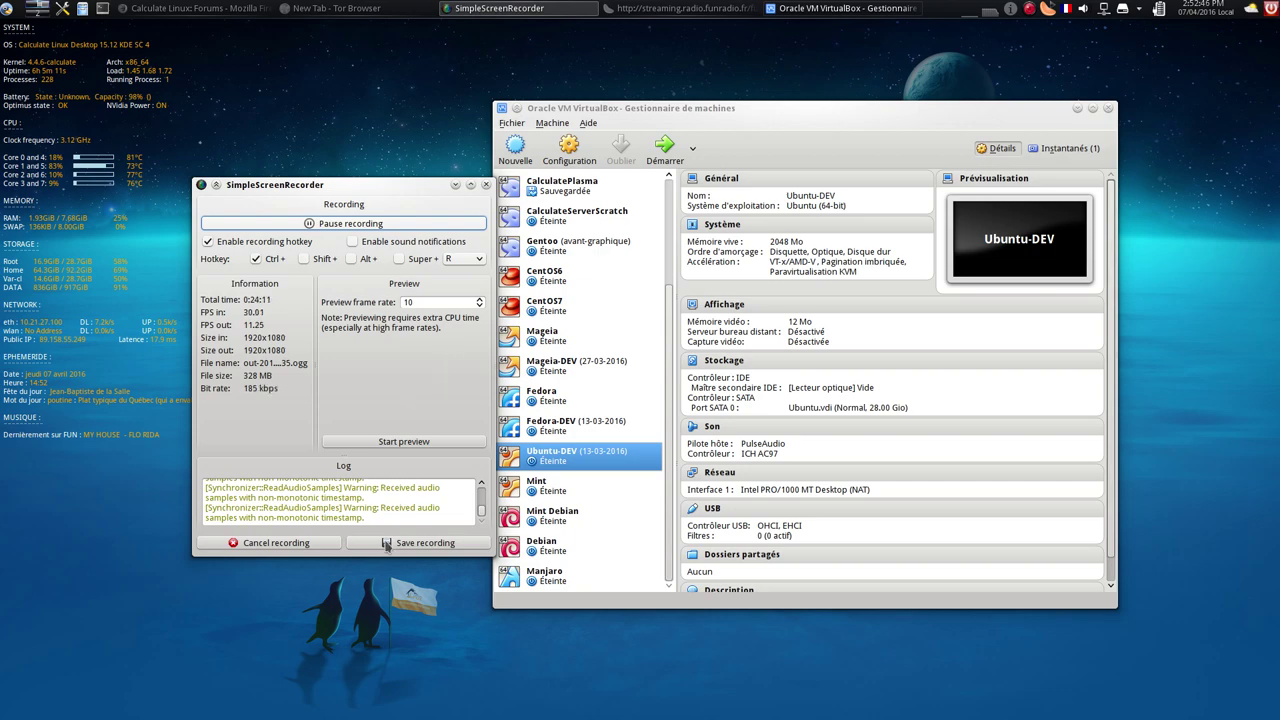